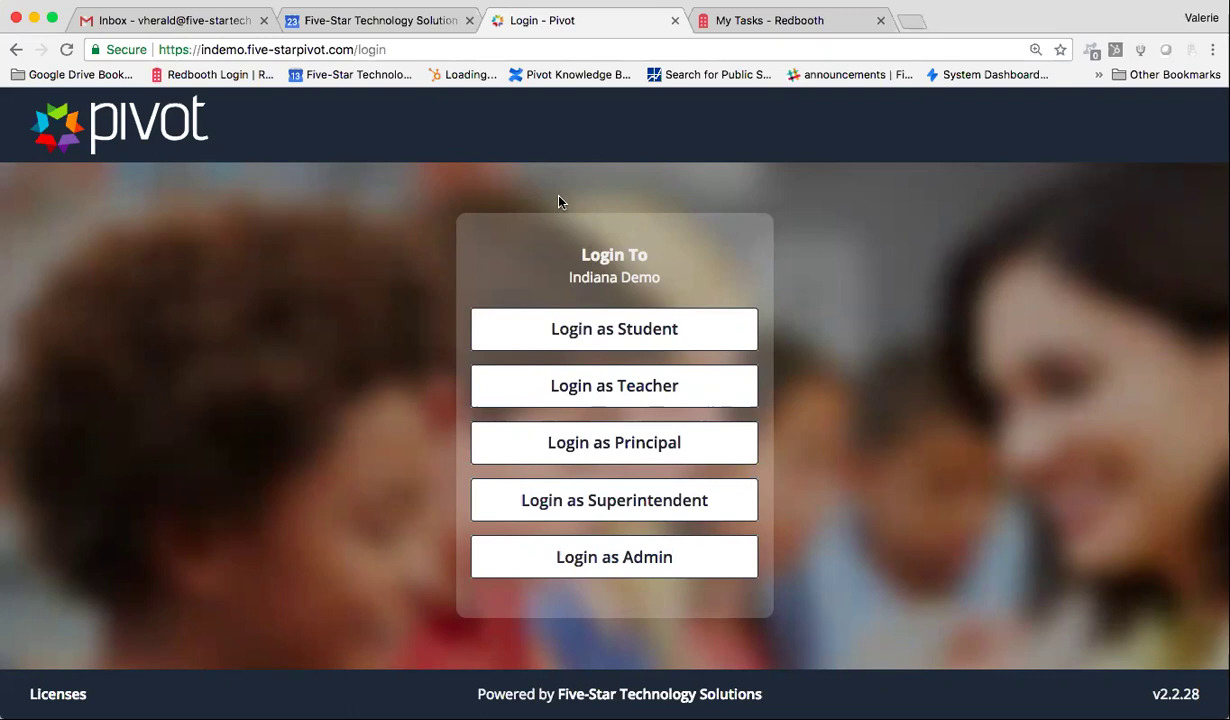
- Log in to the Indiana Demo site as Principal
{"action": "left_click", "coordinate": [591, 449]}
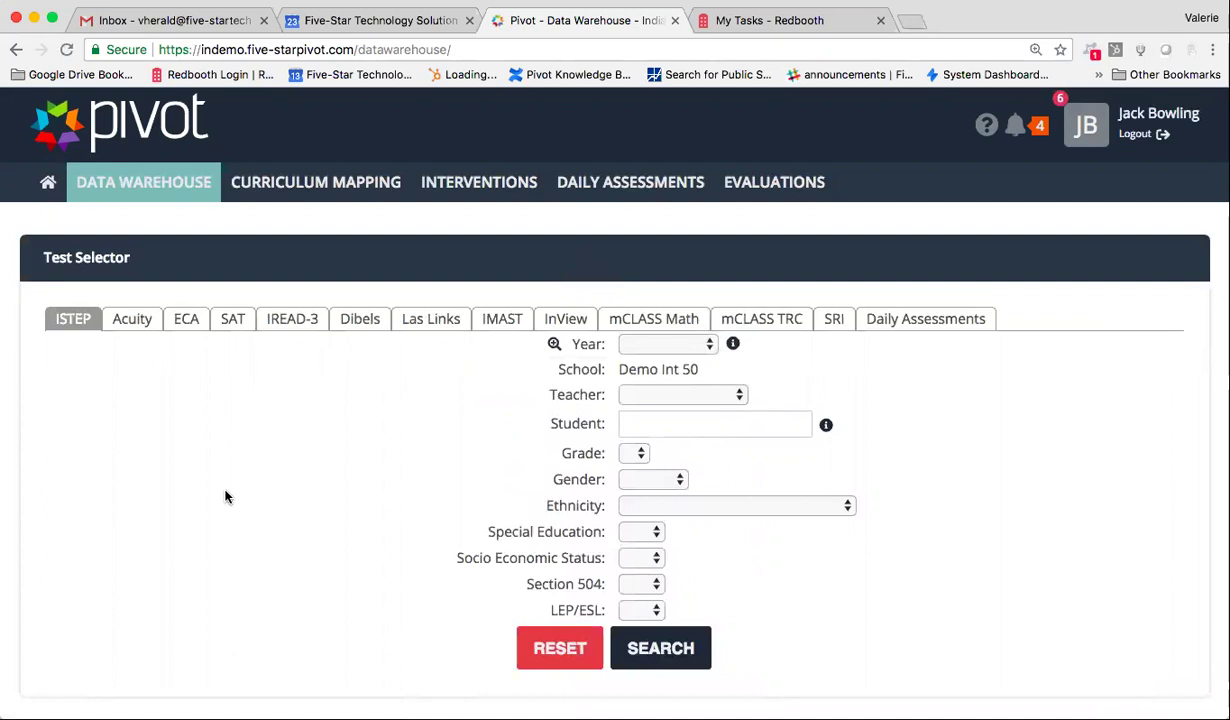
- Go to Evaluations > Evaluating Staff and look over the principal's staff list
{"action": "left_click", "coordinate": [775, 182]}
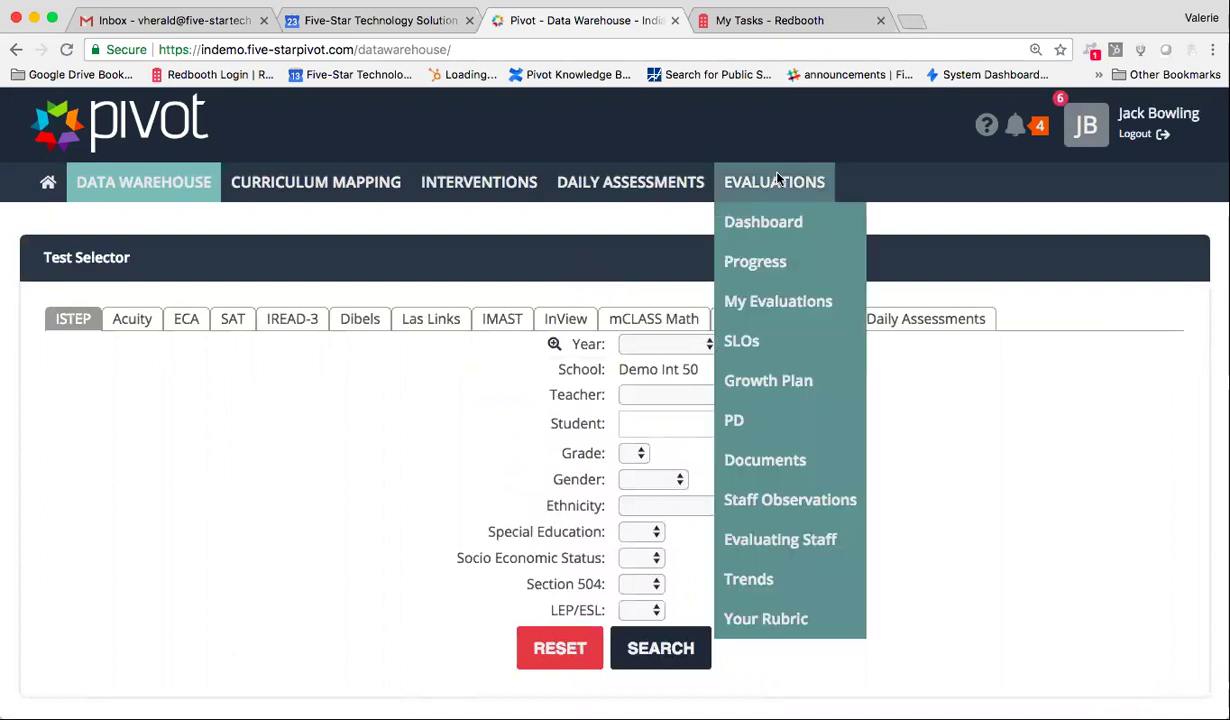
{"action": "left_click", "coordinate": [798, 541]}
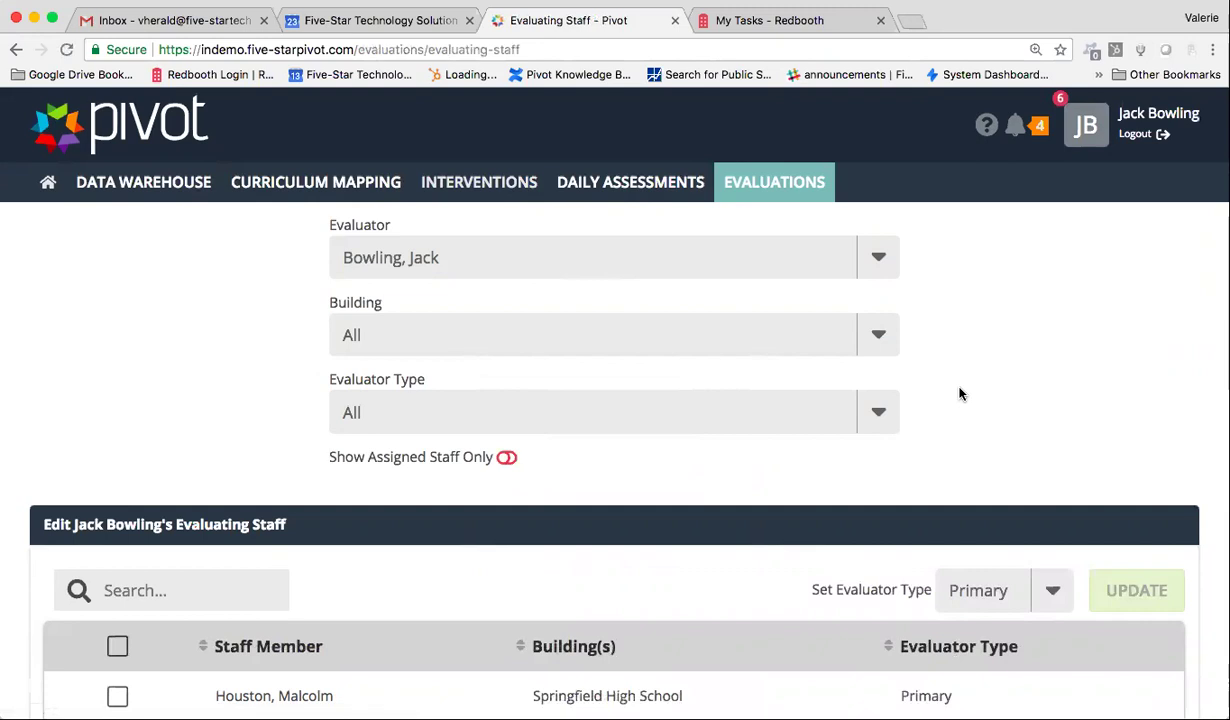
{"action": "scroll", "coordinate": [917, 432], "scroll_direction": "down", "scroll_amount": 1}
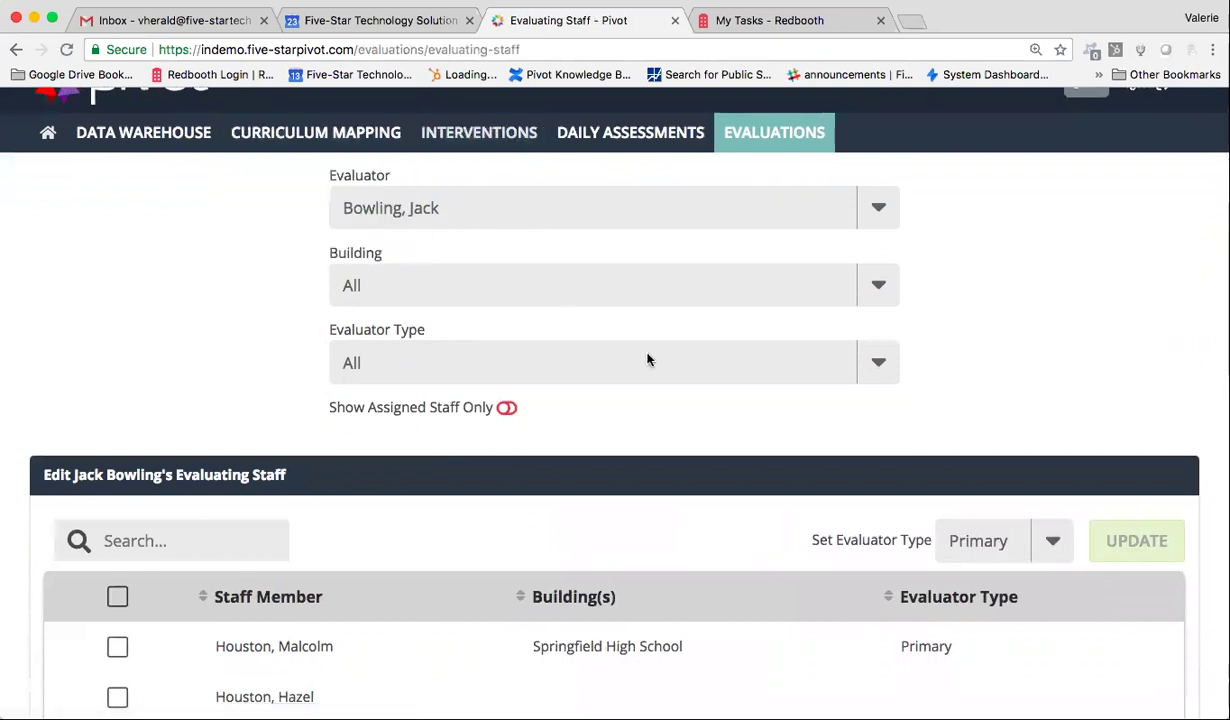
{"action": "scroll", "coordinate": [652, 358], "scroll_direction": "up", "scroll_amount": 1}
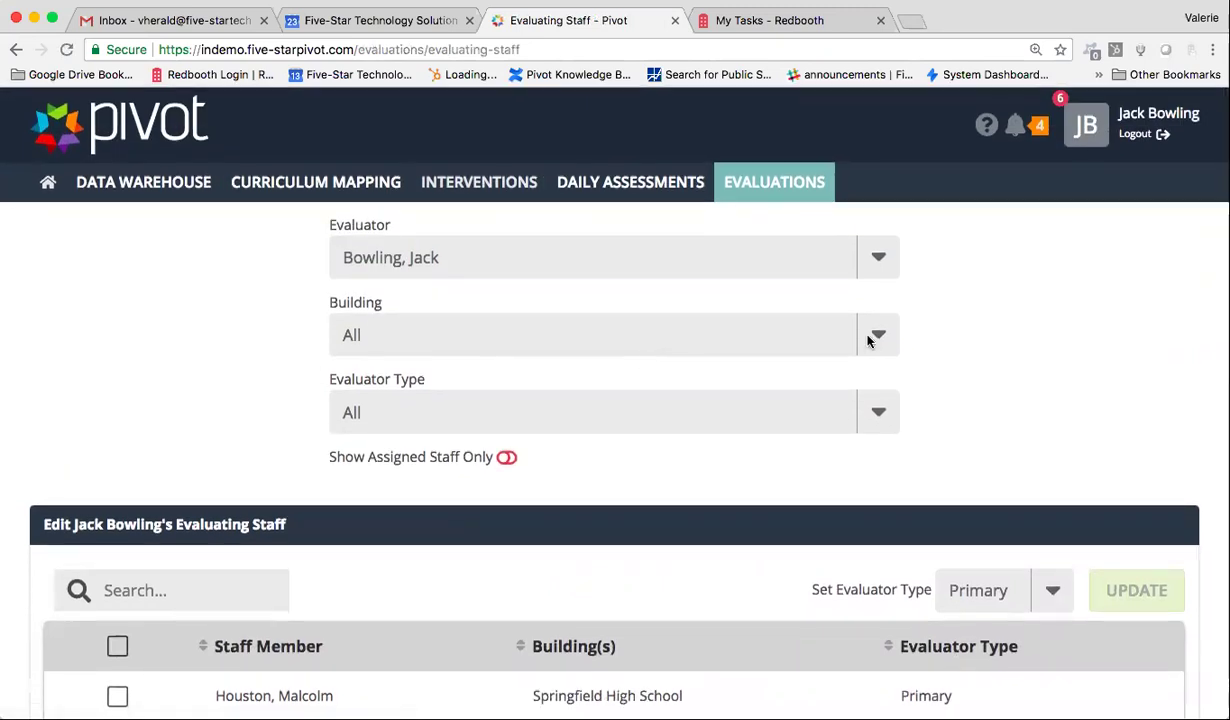
- Filter the staff to Demo Mid 48, toggle Show Assigned Staff Only, and select all four
{"action": "left_click", "coordinate": [870, 333]}
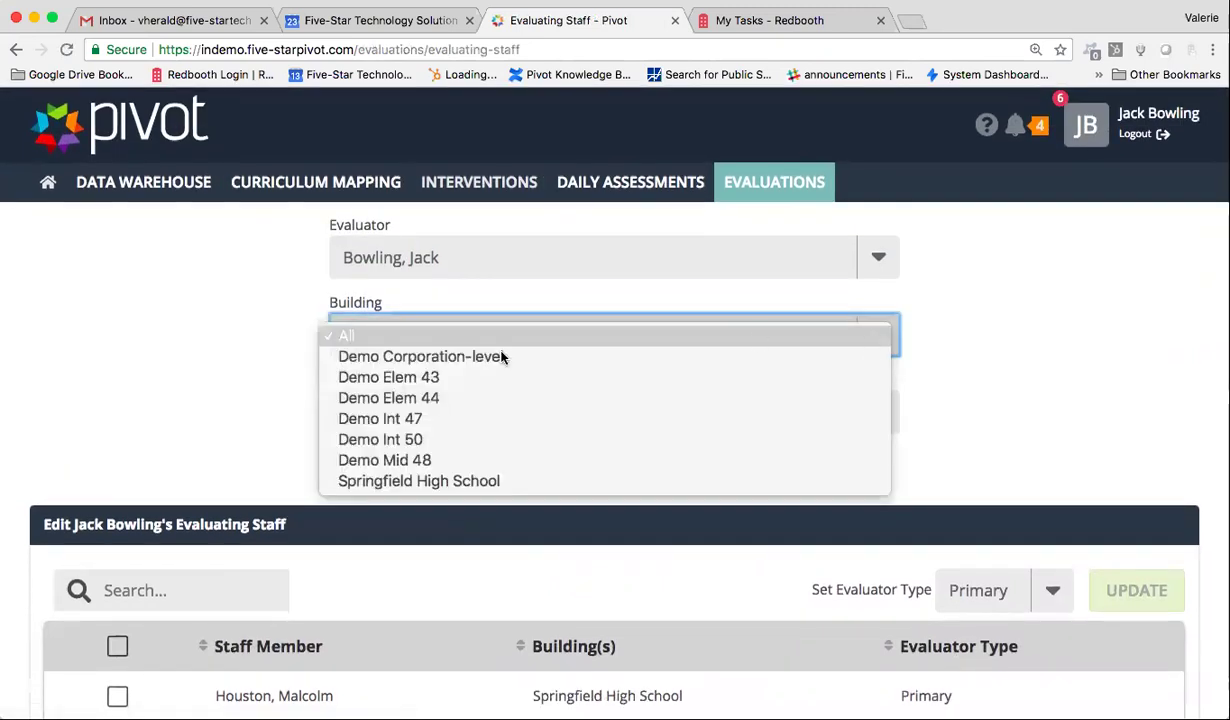
{"action": "left_click", "coordinate": [465, 461]}
{"action": "scroll", "coordinate": [184, 431], "scroll_direction": "down", "scroll_amount": 2}
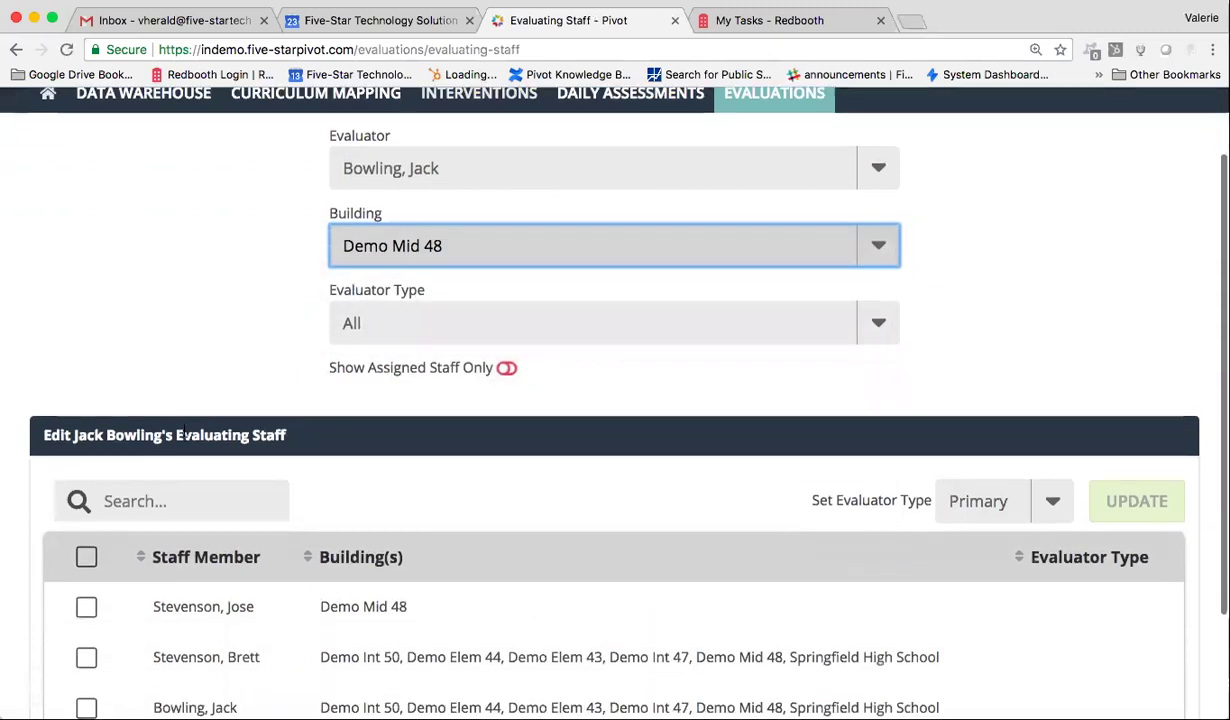
{"action": "left_click", "coordinate": [503, 368]}
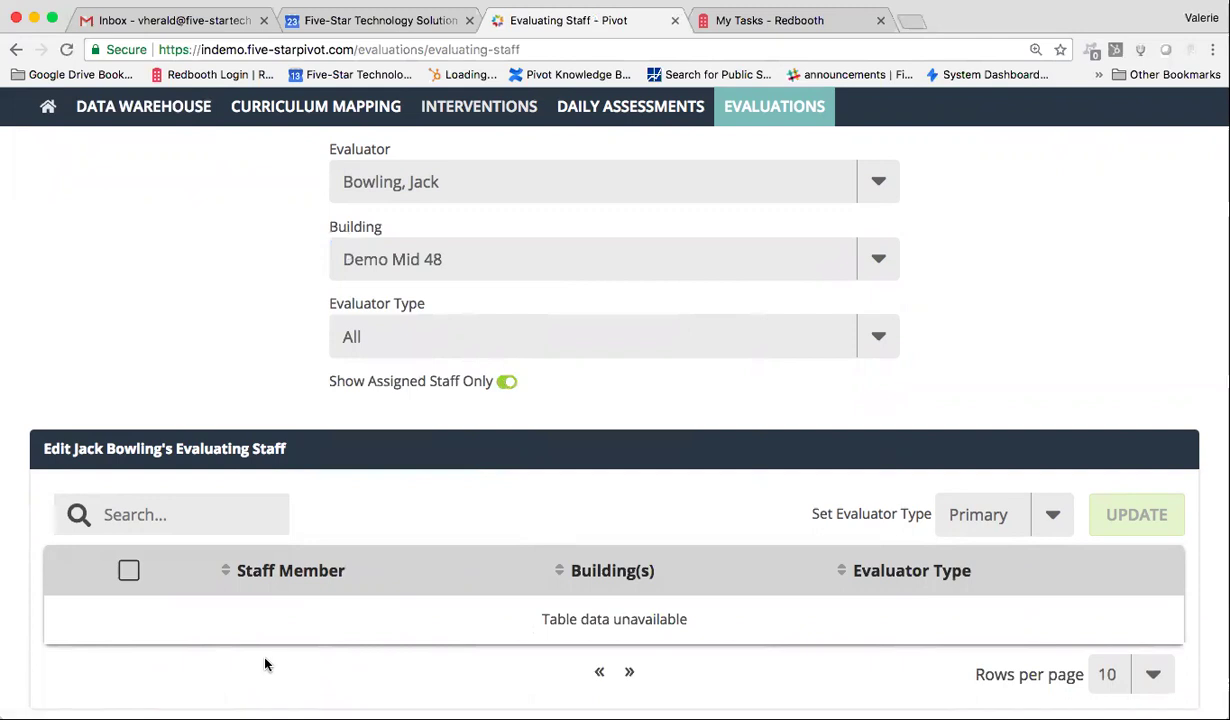
{"action": "left_click", "coordinate": [507, 385]}
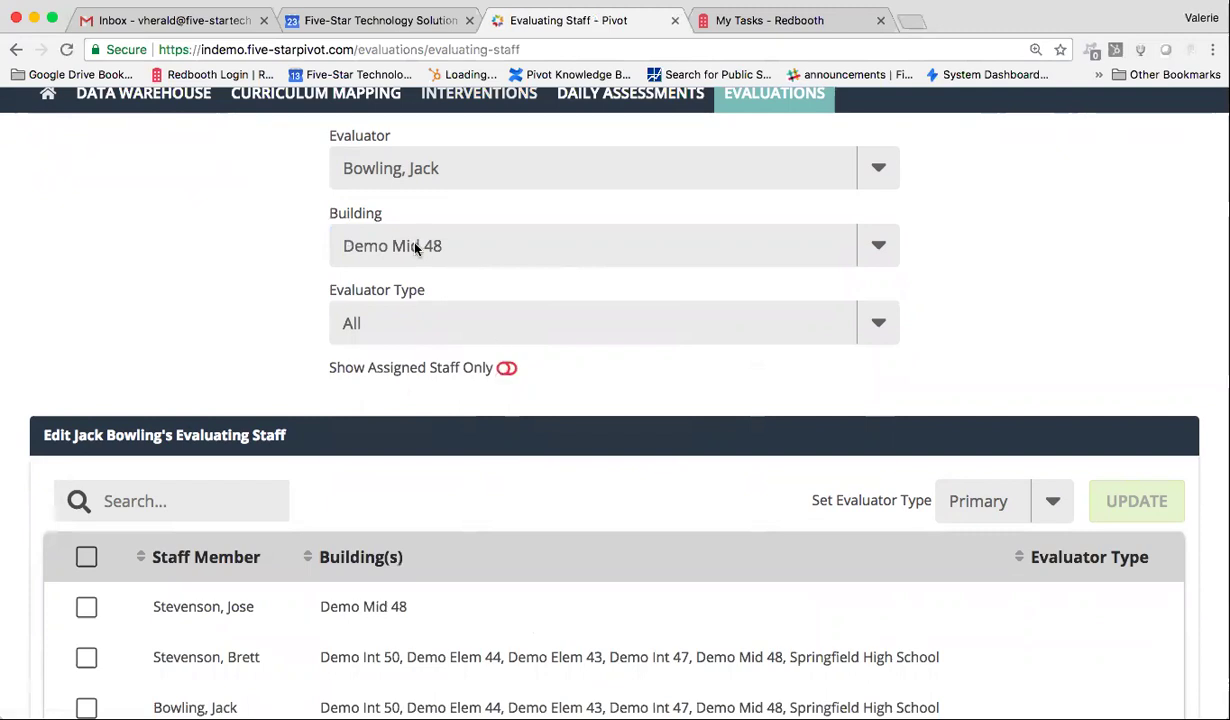
{"action": "scroll", "coordinate": [634, 596], "scroll_direction": "down", "scroll_amount": 3}
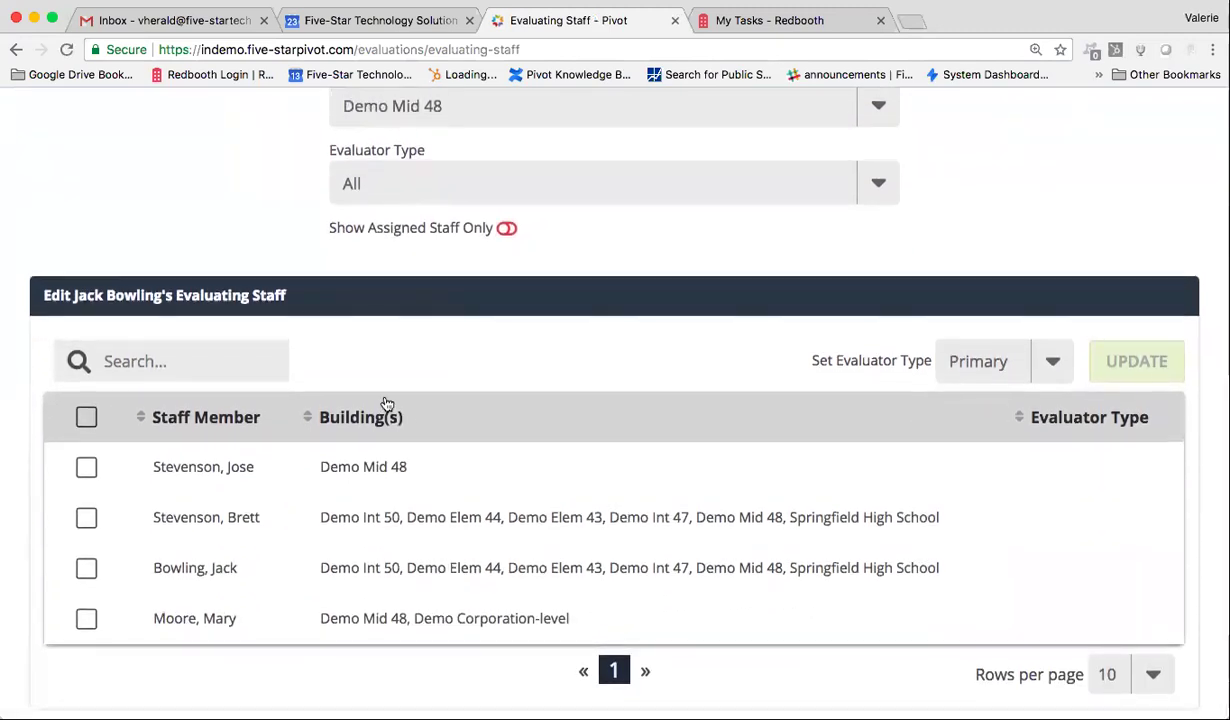
{"action": "left_click", "coordinate": [86, 420]}
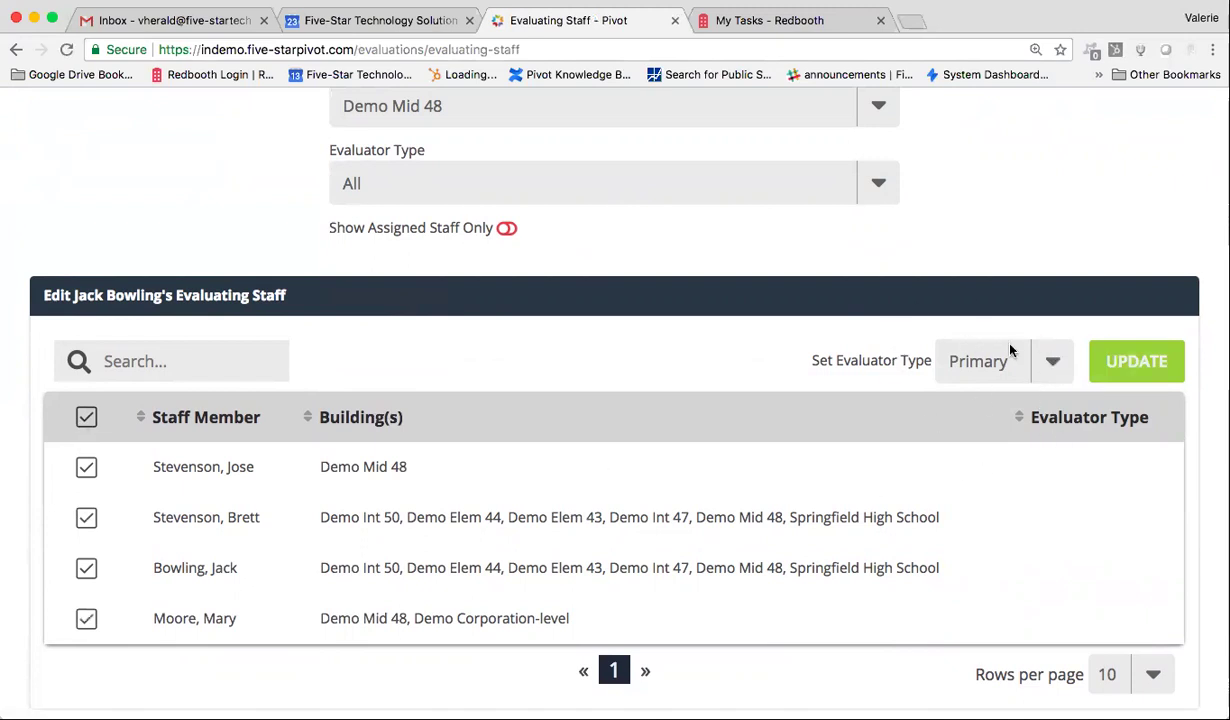
- Select only the first staff member and set its evaluator type to None
{"action": "left_click", "coordinate": [1057, 365]}
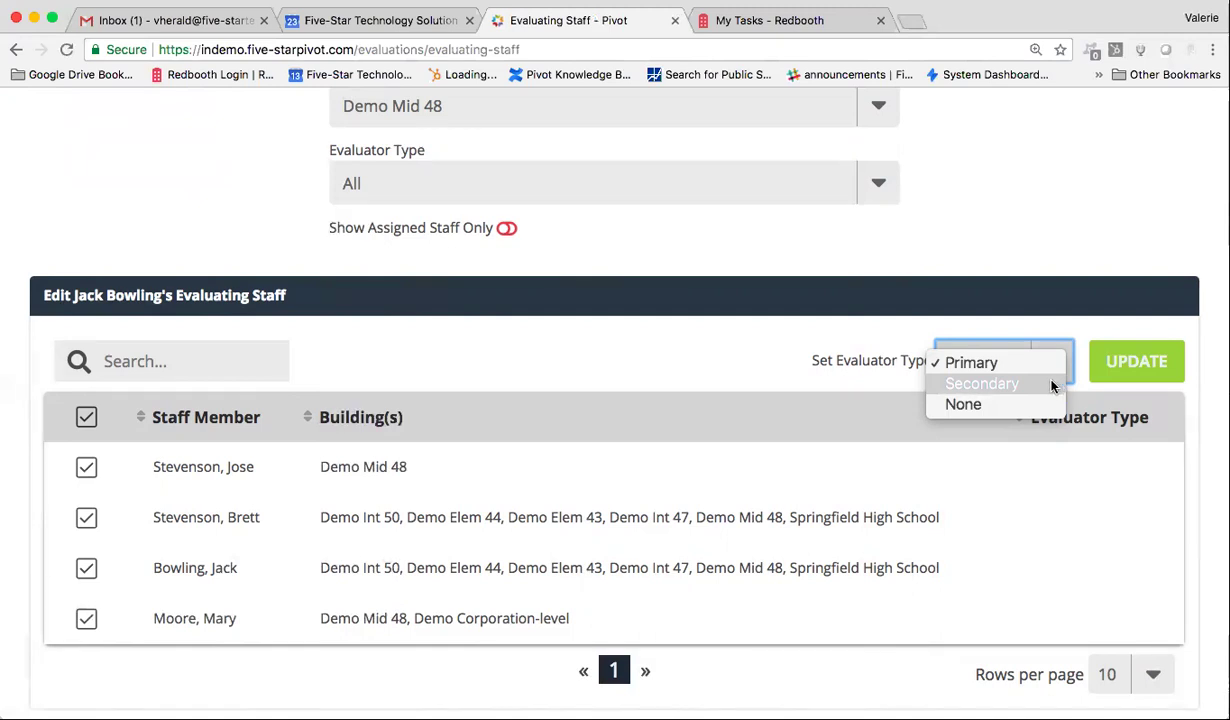
{"action": "left_click", "coordinate": [278, 350]}
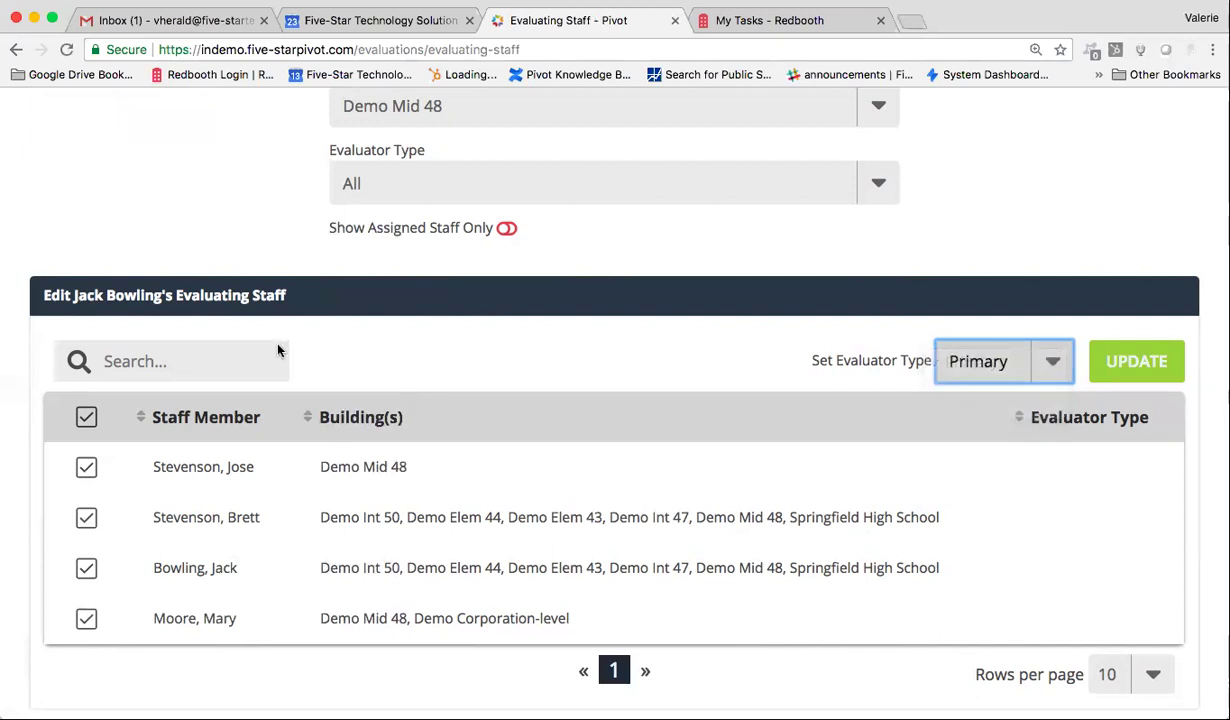
{"action": "left_click", "coordinate": [86, 417]}
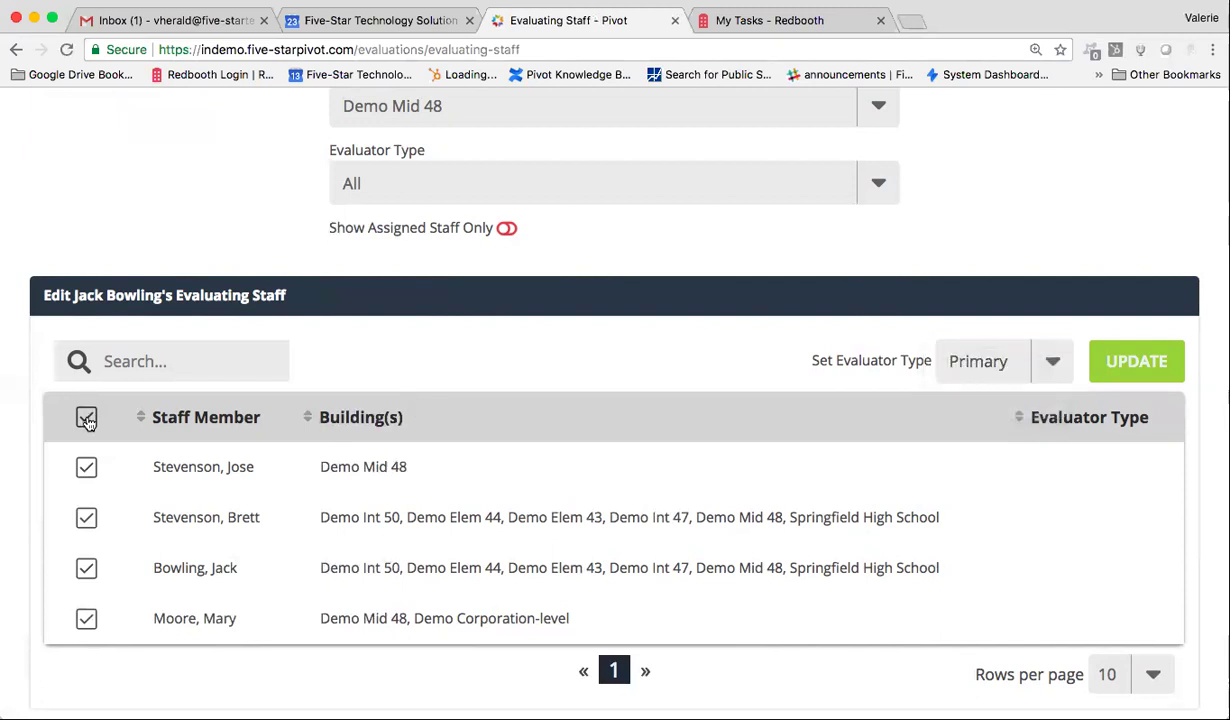
{"action": "left_click", "coordinate": [87, 468]}
{"action": "left_click", "coordinate": [992, 358]}
{"action": "left_click", "coordinate": [966, 406]}
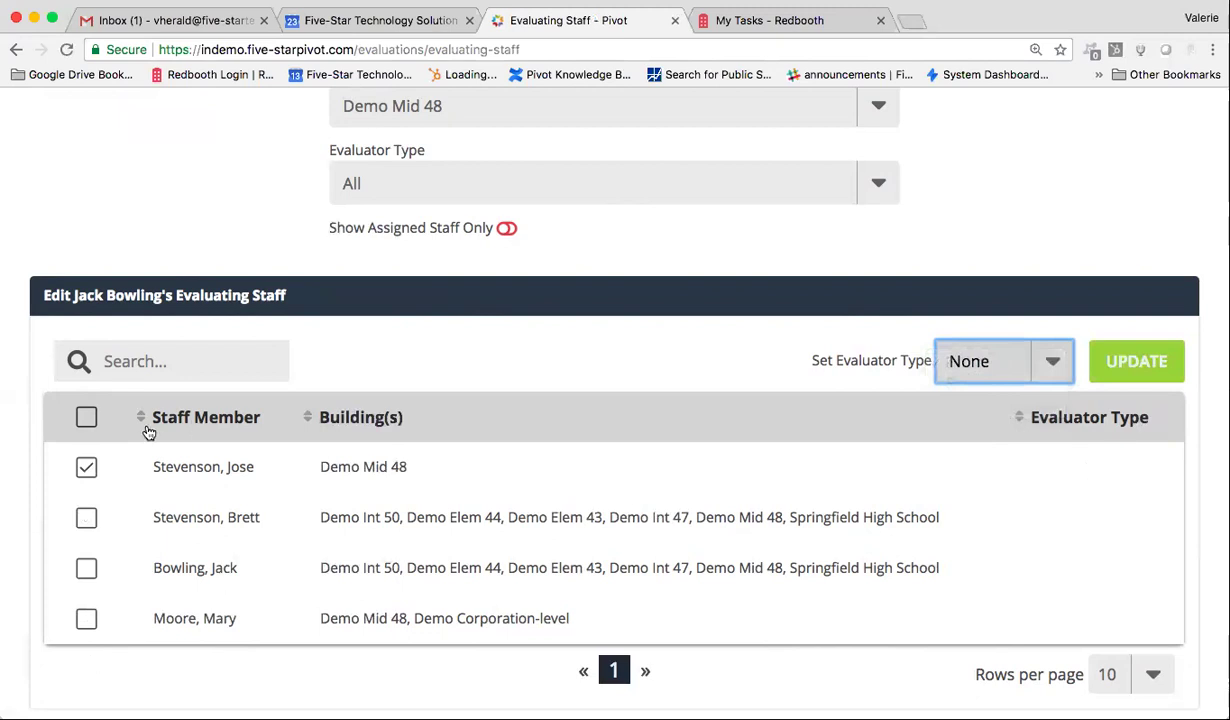
- Reselect all four staff members and update their evaluator type to Primary
{"action": "left_click", "coordinate": [86, 418]}
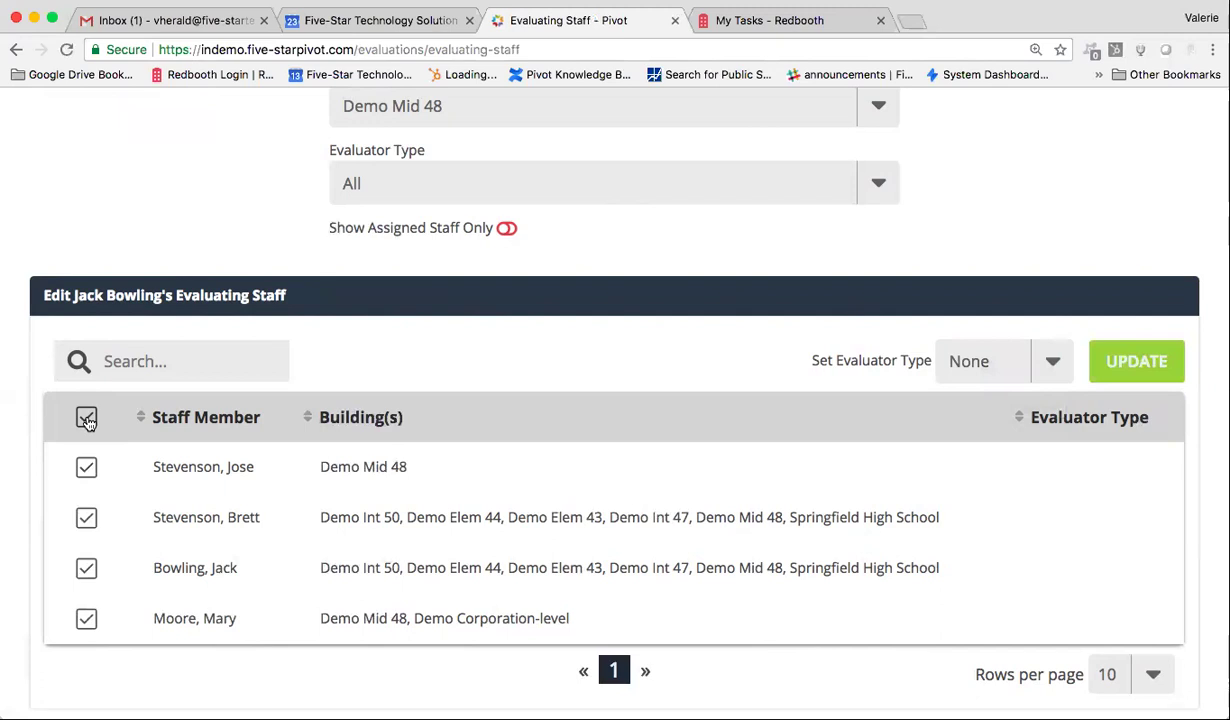
{"action": "left_click", "coordinate": [1018, 345]}
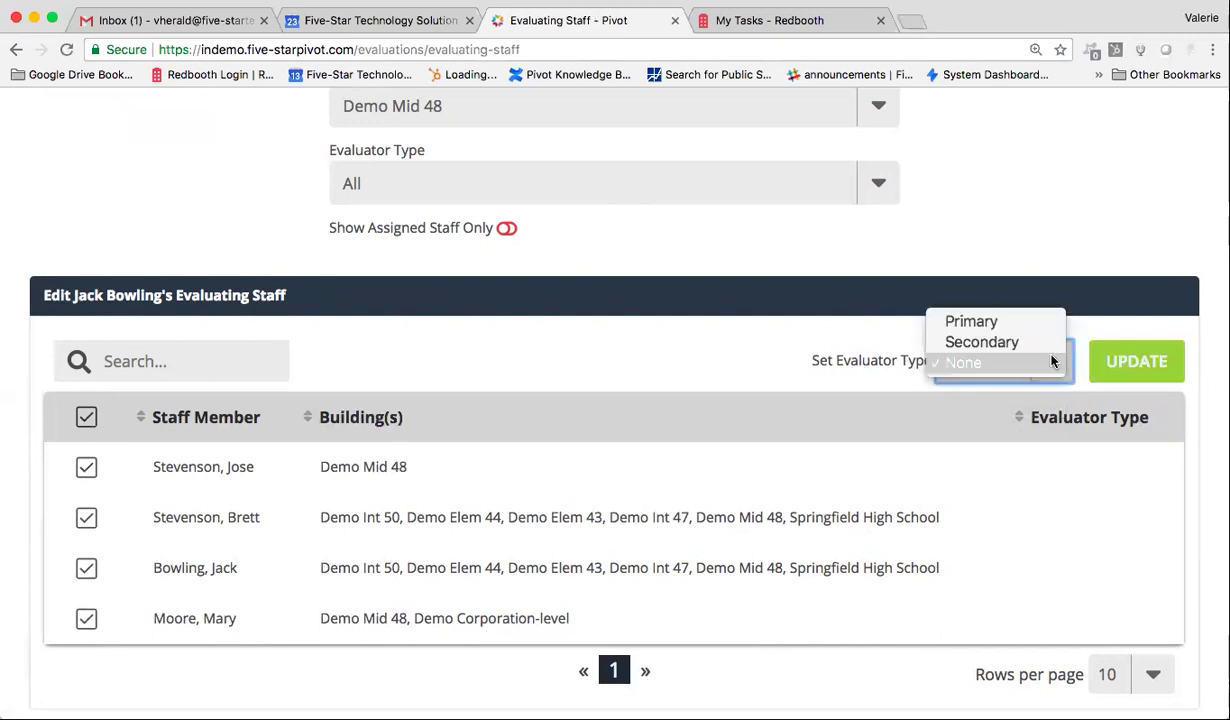
{"action": "left_click", "coordinate": [1009, 326]}
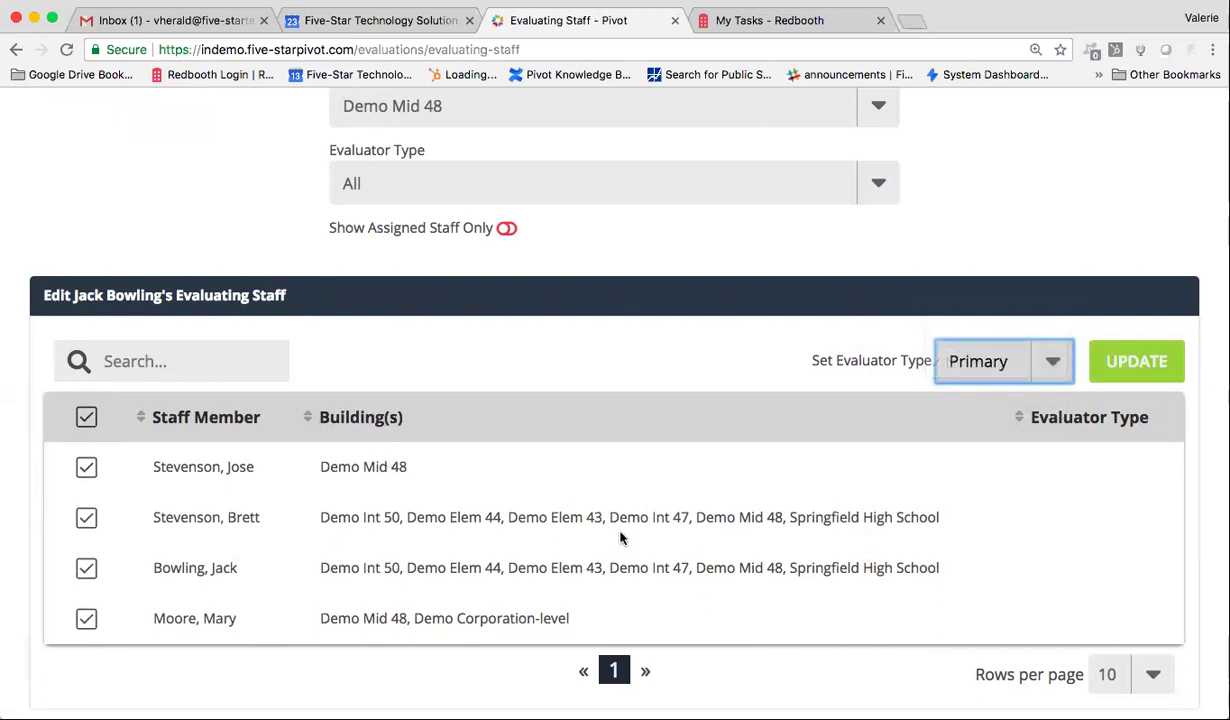
{"action": "left_click", "coordinate": [1162, 369]}
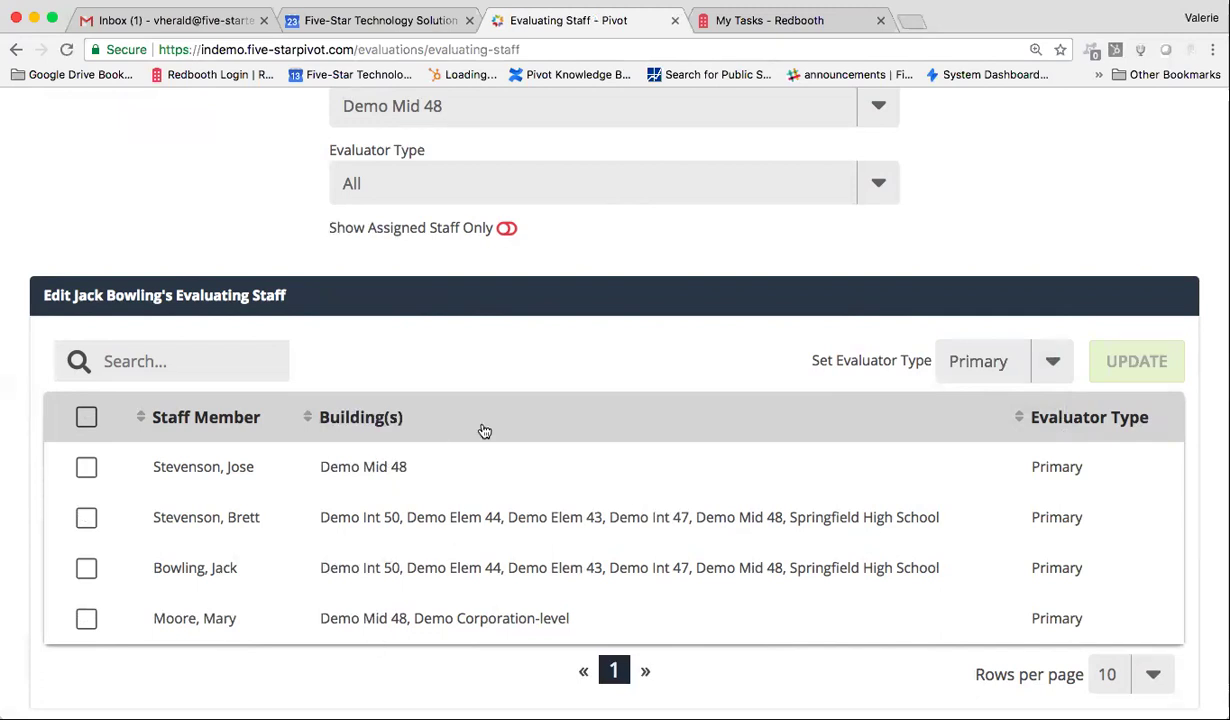
- Switch the building filter back to All buildings
{"action": "scroll", "coordinate": [480, 429], "scroll_direction": "up", "scroll_amount": 1}
{"action": "left_click", "coordinate": [903, 143]}
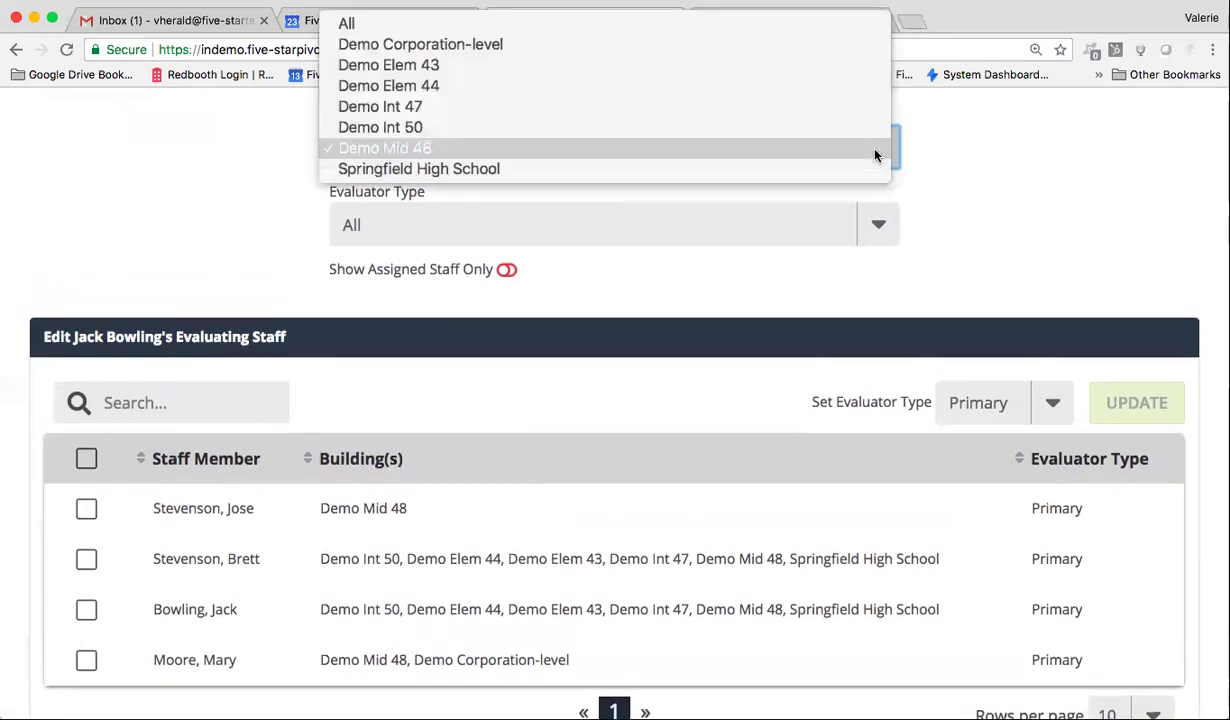
{"action": "left_click", "coordinate": [437, 406]}
{"action": "key", "text": "a"}
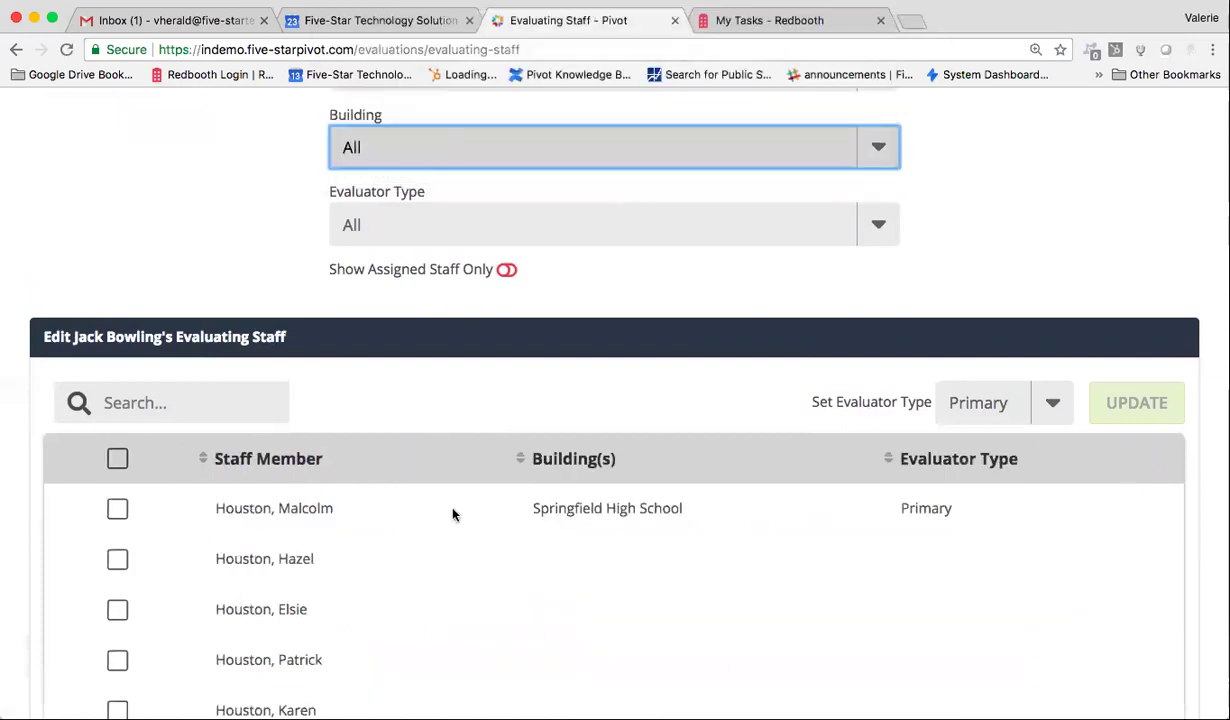
{"action": "scroll", "coordinate": [474, 569], "scroll_direction": "down", "scroll_amount": 4}
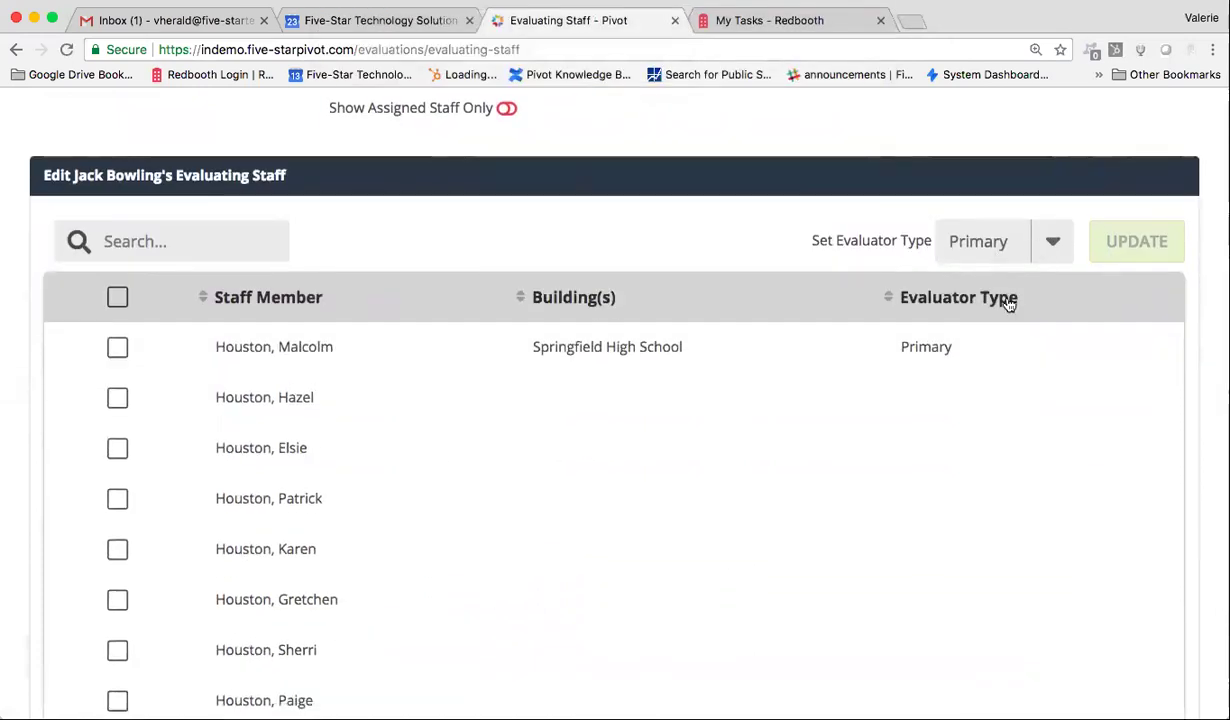
- Sort the staff list by evaluator type so Primary staff appear first
{"action": "left_click", "coordinate": [914, 305]}
{"action": "left_click", "coordinate": [916, 306]}
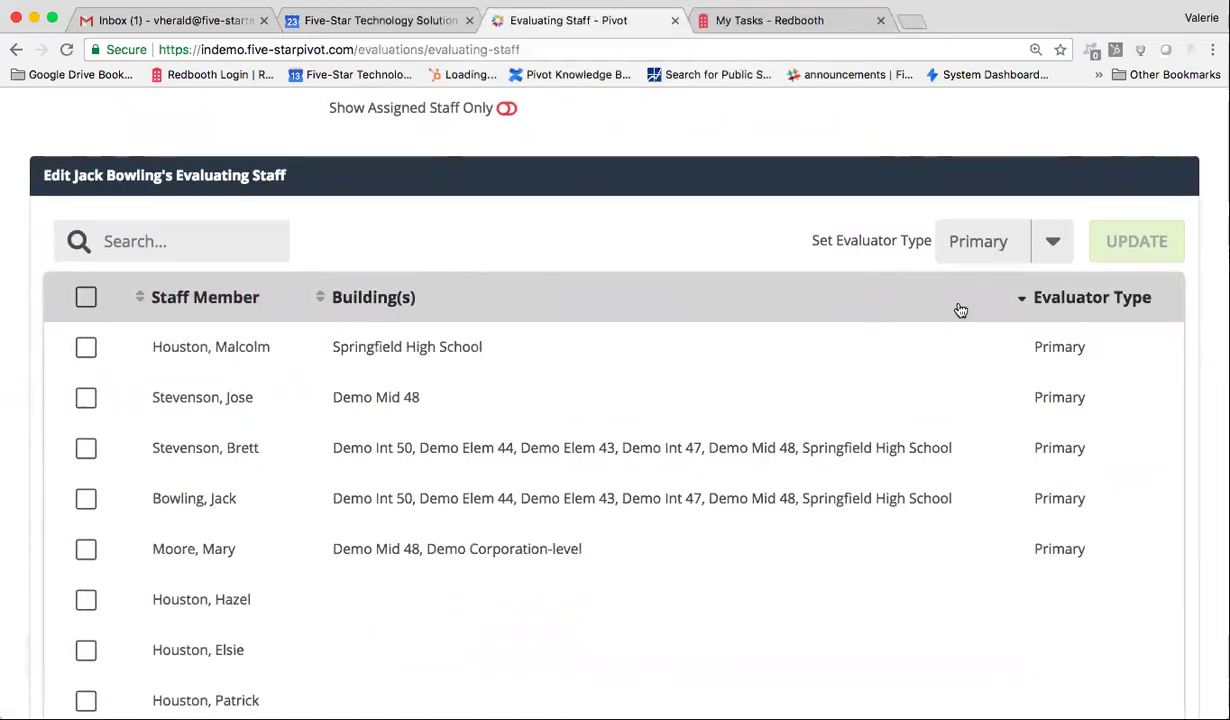
{"action": "scroll", "coordinate": [803, 420], "scroll_direction": "down", "scroll_amount": 4}
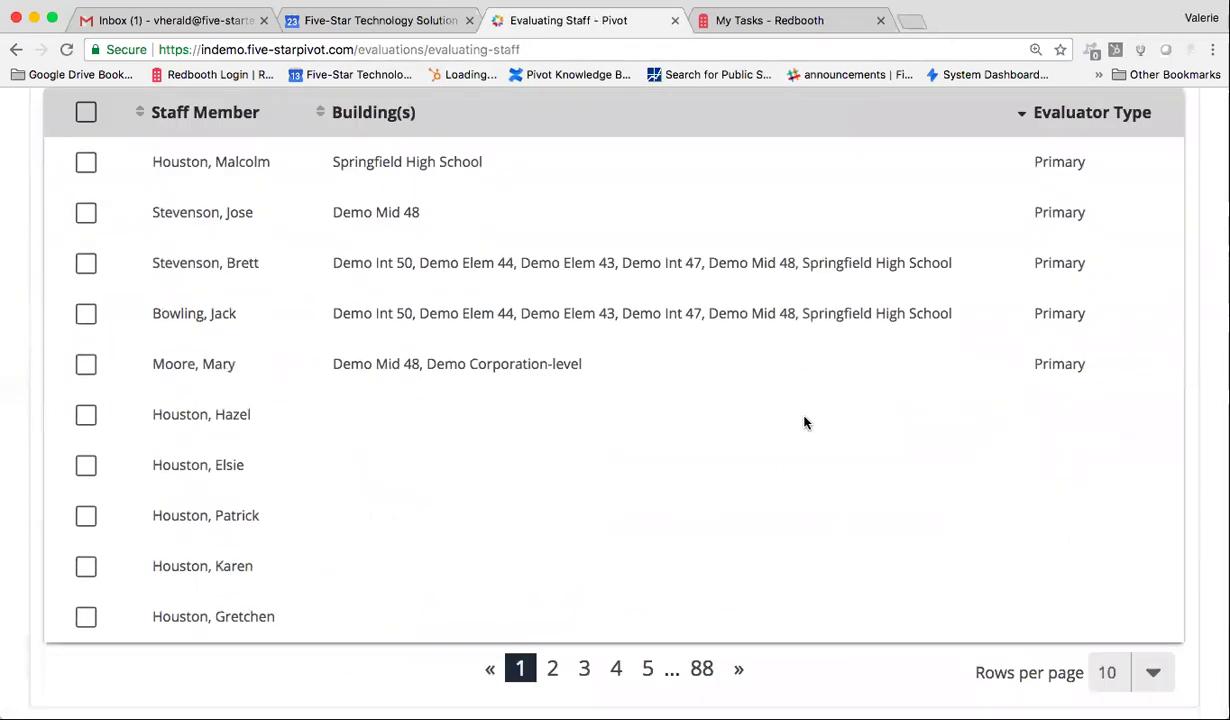
{"action": "scroll", "coordinate": [804, 421], "scroll_direction": "up", "scroll_amount": 1}
{"action": "left_click", "coordinate": [1030, 158]}
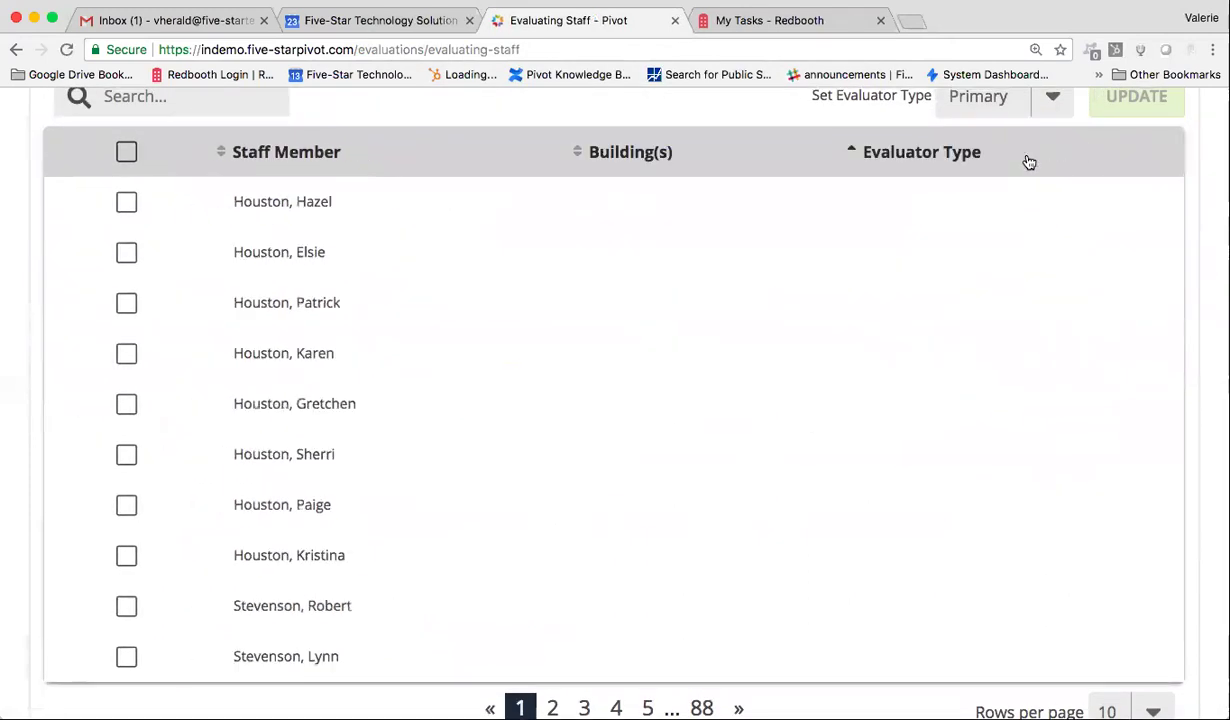
{"action": "left_click", "coordinate": [873, 159]}
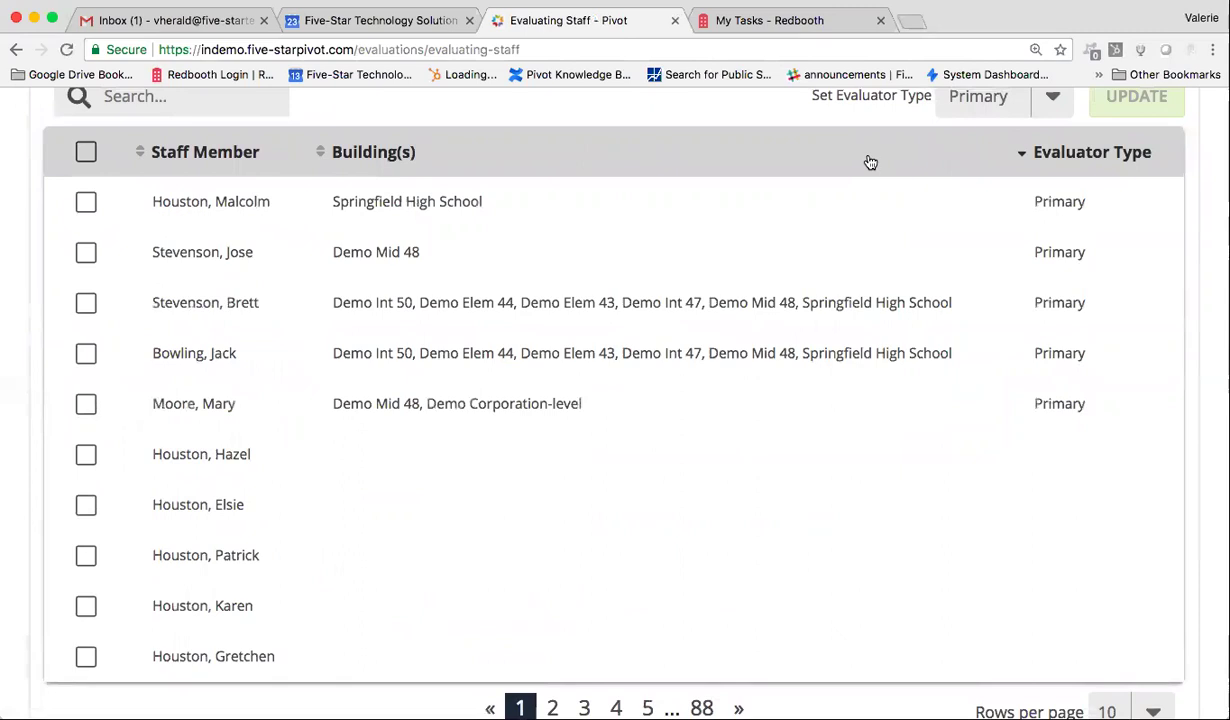
{"action": "scroll", "coordinate": [799, 417], "scroll_direction": "down", "scroll_amount": 1}
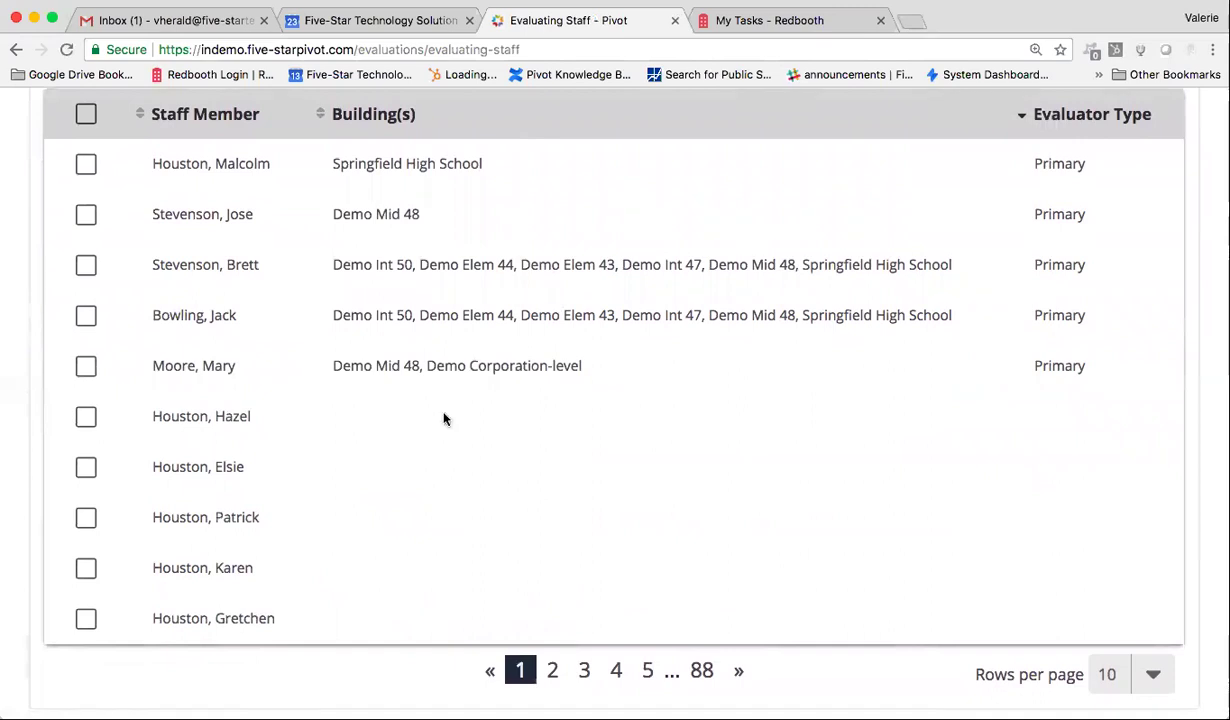
{"action": "scroll", "coordinate": [442, 417], "scroll_direction": "up", "scroll_amount": 1}
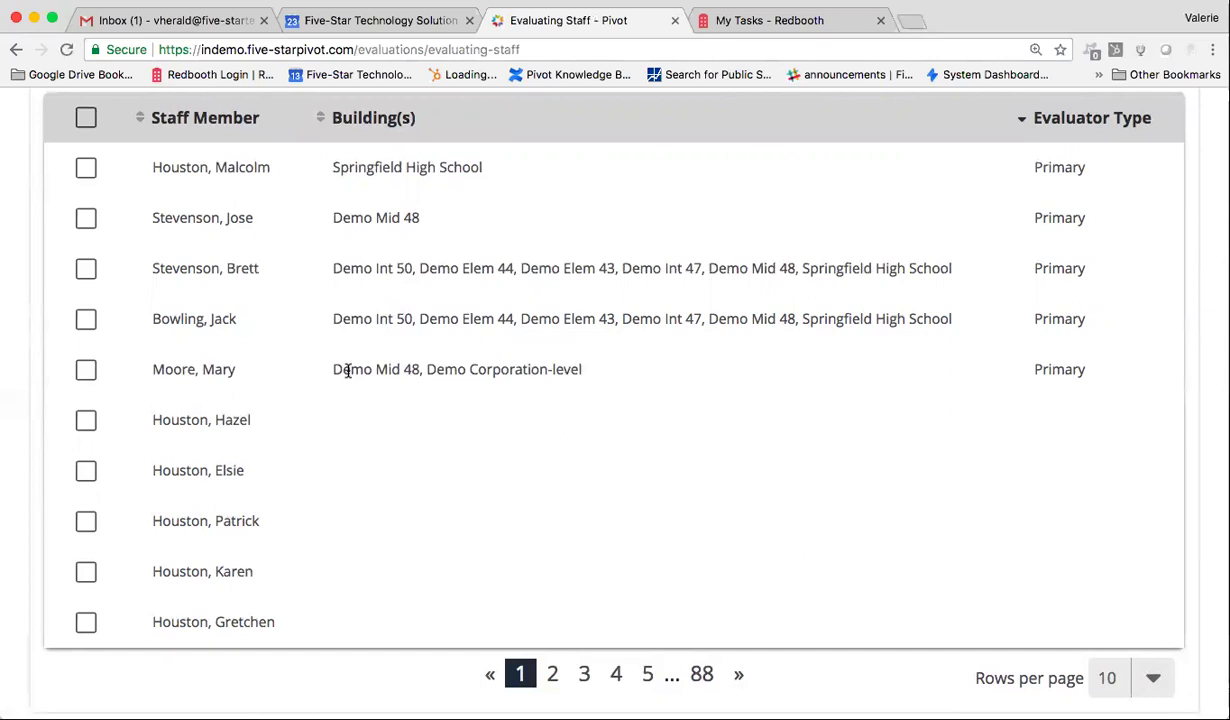
{"action": "scroll", "coordinate": [347, 371], "scroll_direction": "up", "scroll_amount": 10}
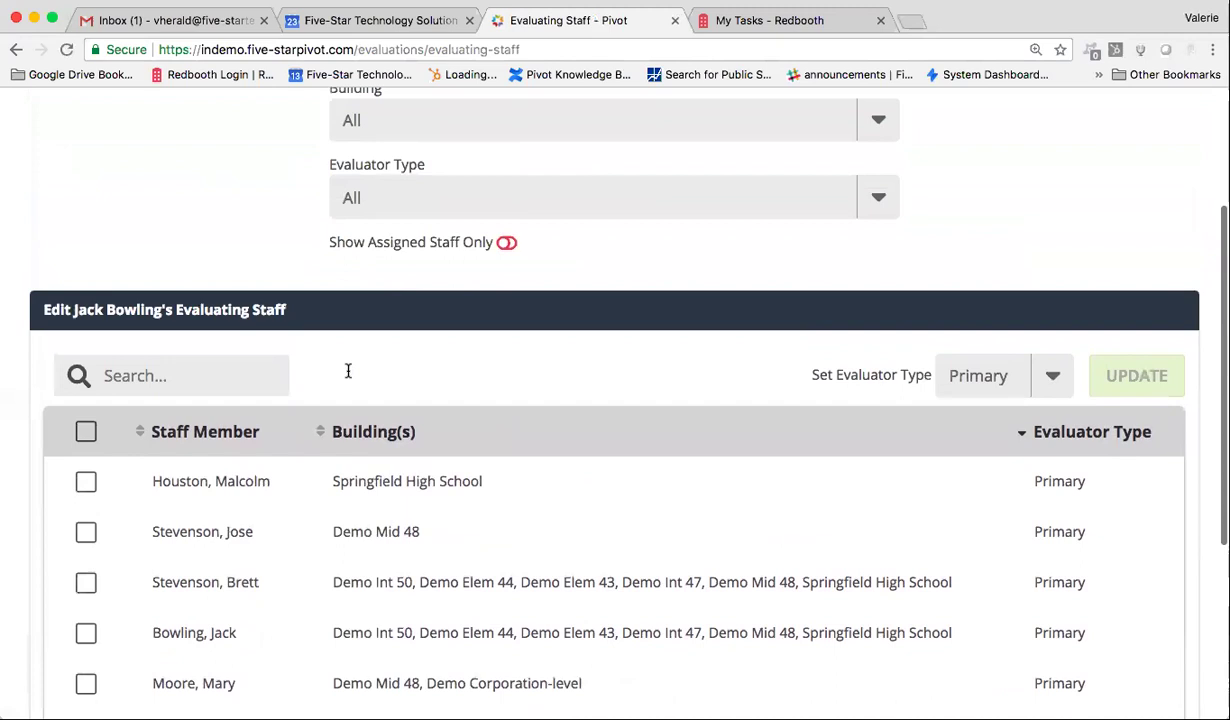
{"action": "mouse_move", "coordinate": [719, 172]}
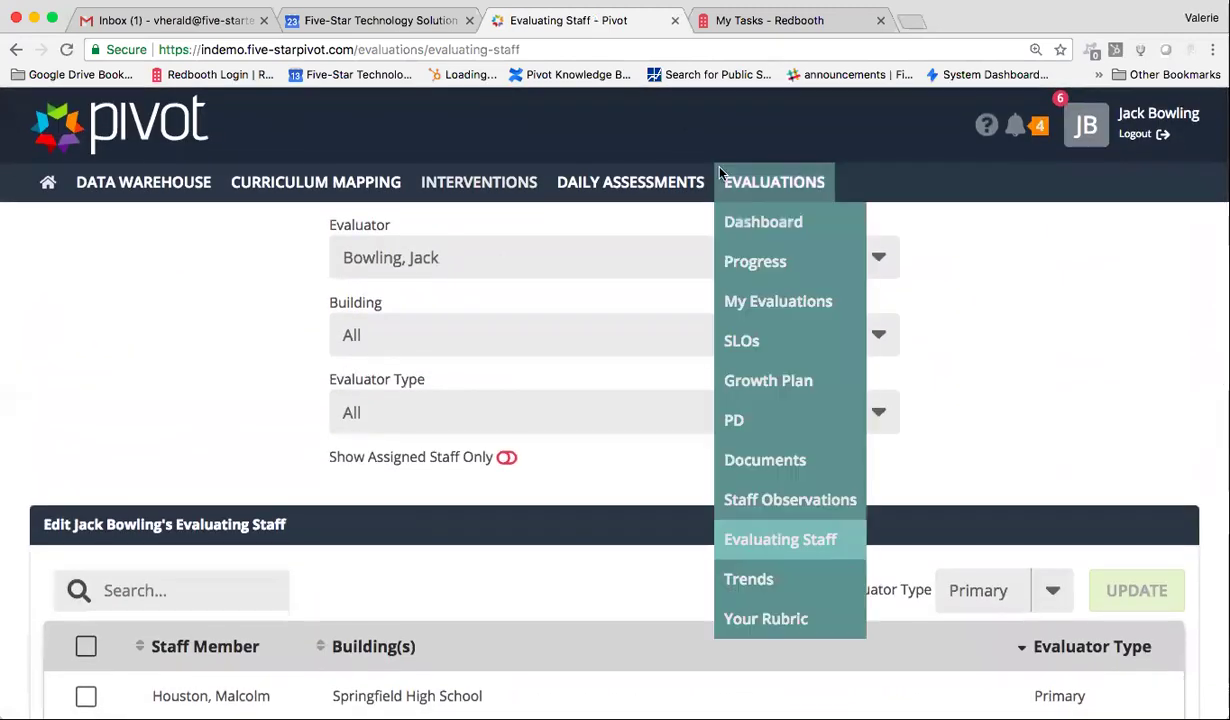
- Open the SLOs page and filter its status to Approved
{"action": "left_click", "coordinate": [768, 346]}
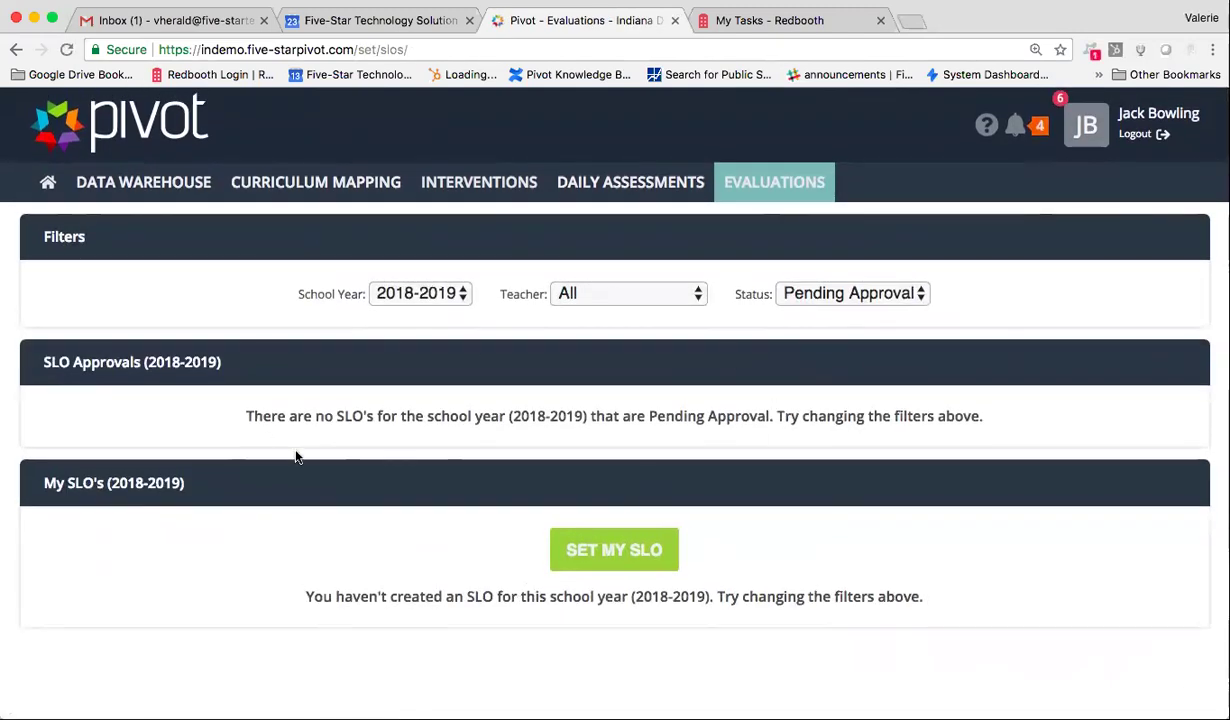
{"action": "left_click", "coordinate": [808, 297]}
{"action": "left_click", "coordinate": [810, 318]}
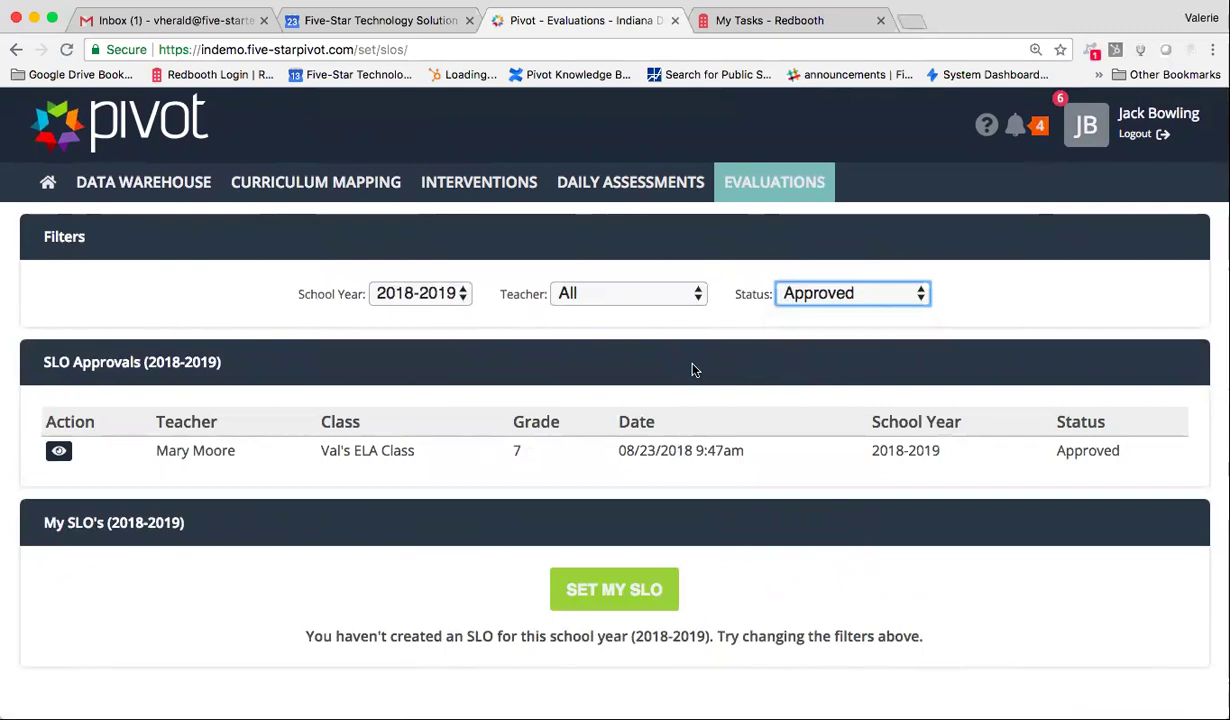
- View the approved SLO for Val's ELA Class, then save and return to the list
{"action": "left_click", "coordinate": [58, 453]}
{"action": "scroll", "coordinate": [180, 598], "scroll_direction": "down", "scroll_amount": 3}
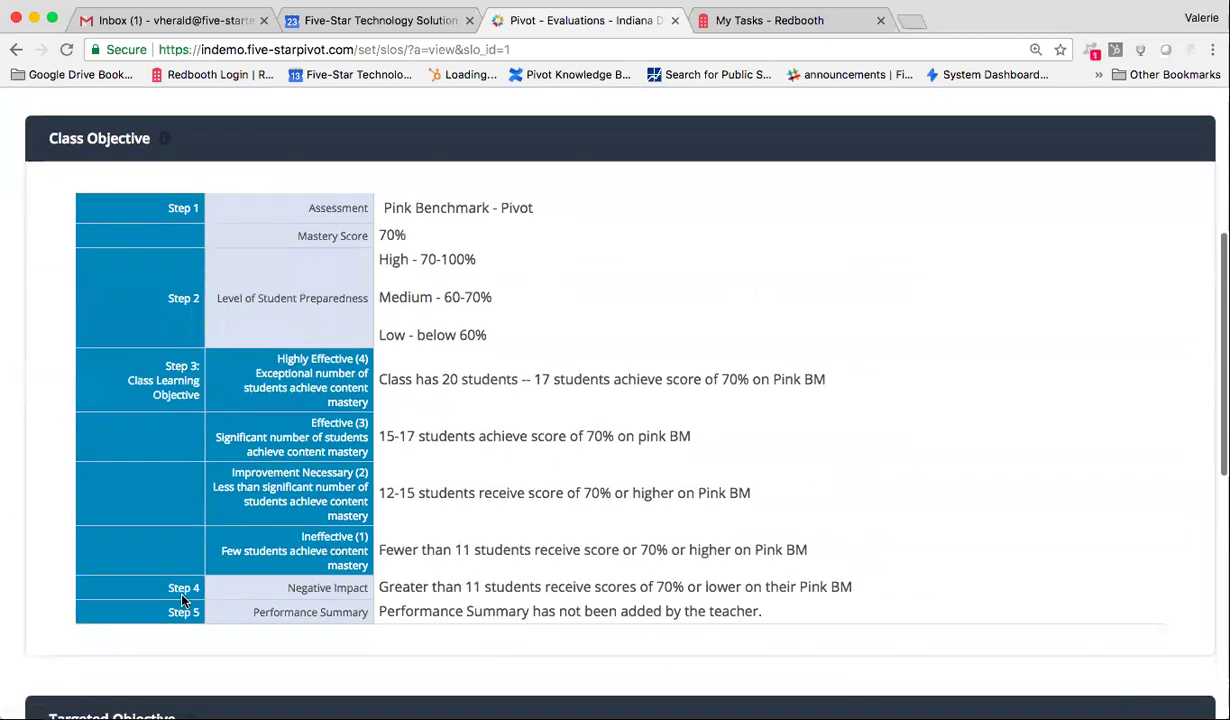
{"action": "scroll", "coordinate": [182, 598], "scroll_direction": "down", "scroll_amount": 10}
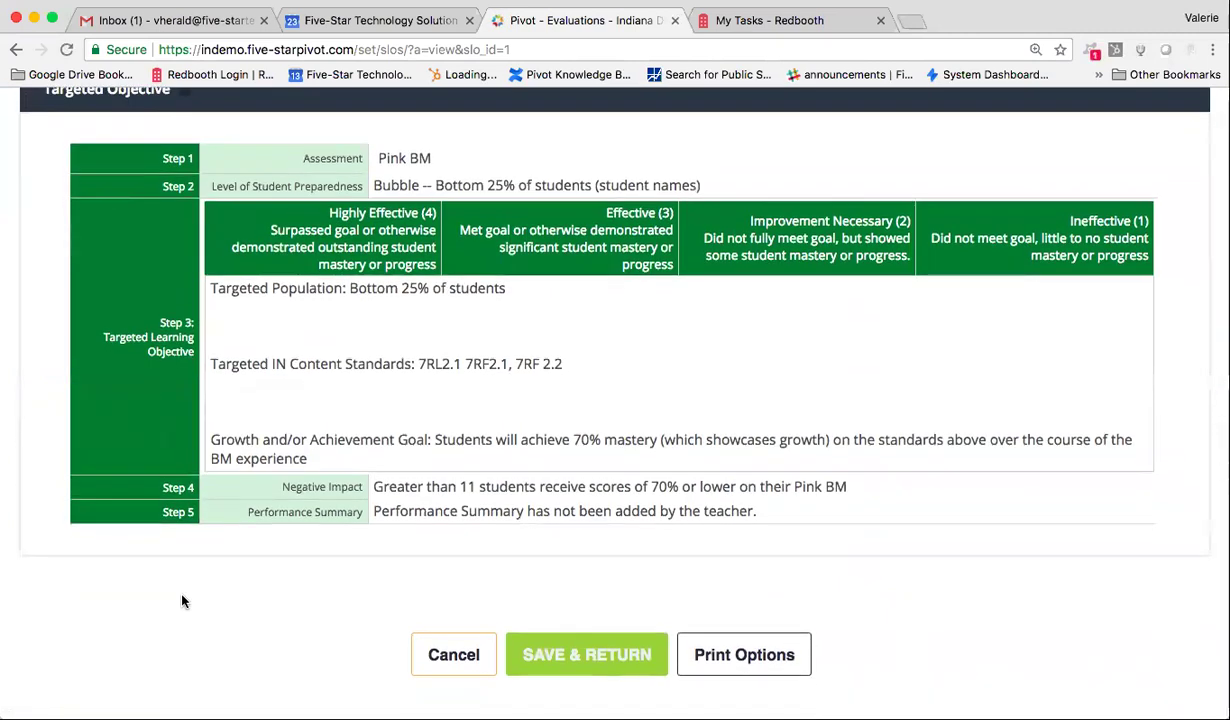
{"action": "left_click", "coordinate": [566, 660]}
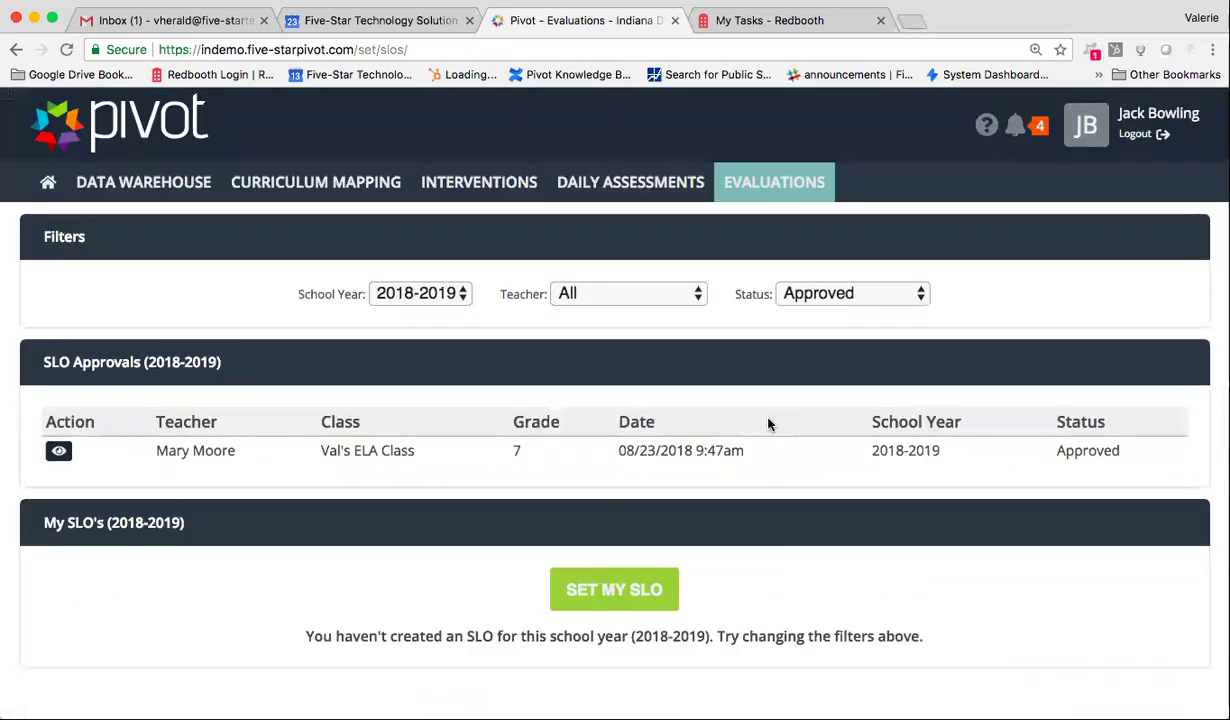
{"action": "left_click", "coordinate": [762, 178]}
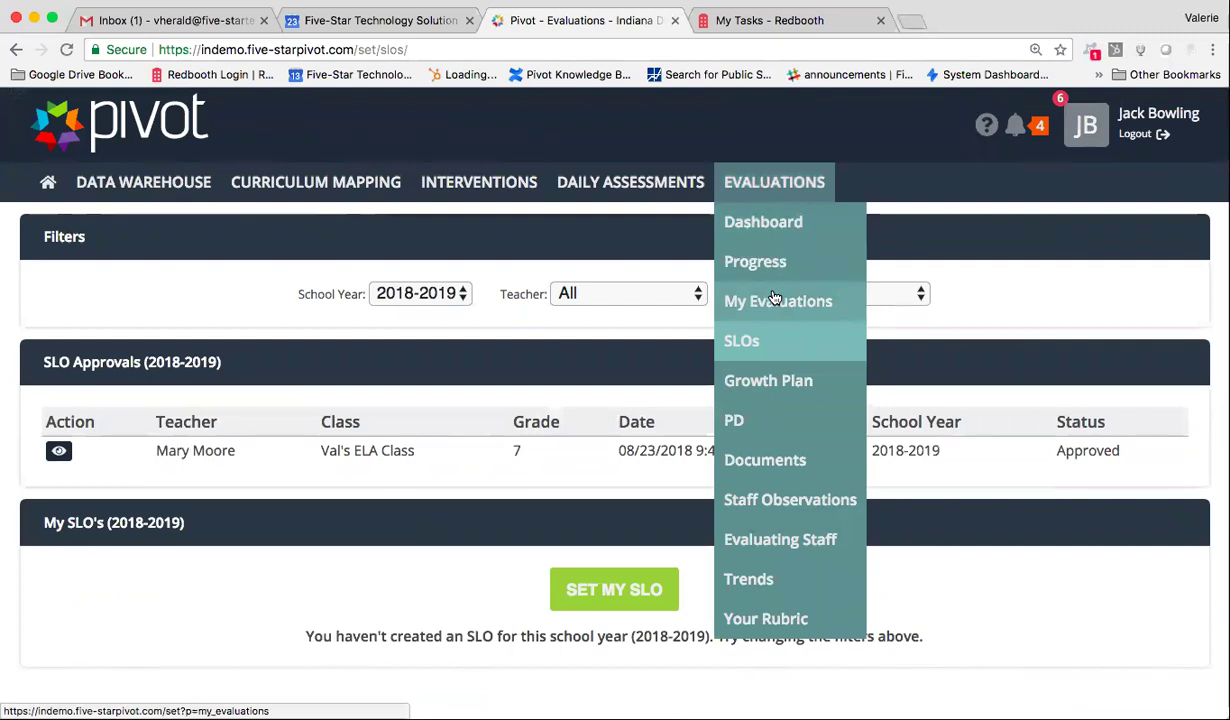
- Open the first Pending Approval 2018-2019 growth plan and scroll to its feedback box
{"action": "left_click", "coordinate": [779, 388]}
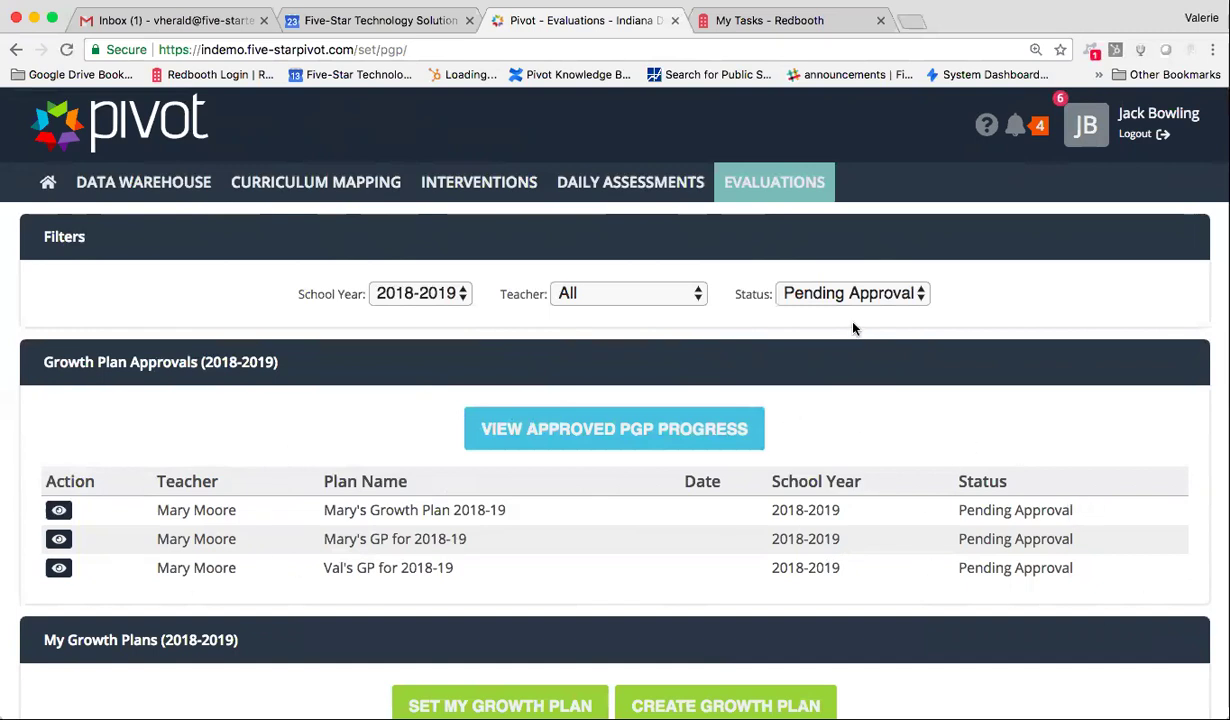
{"action": "left_click", "coordinate": [831, 302]}
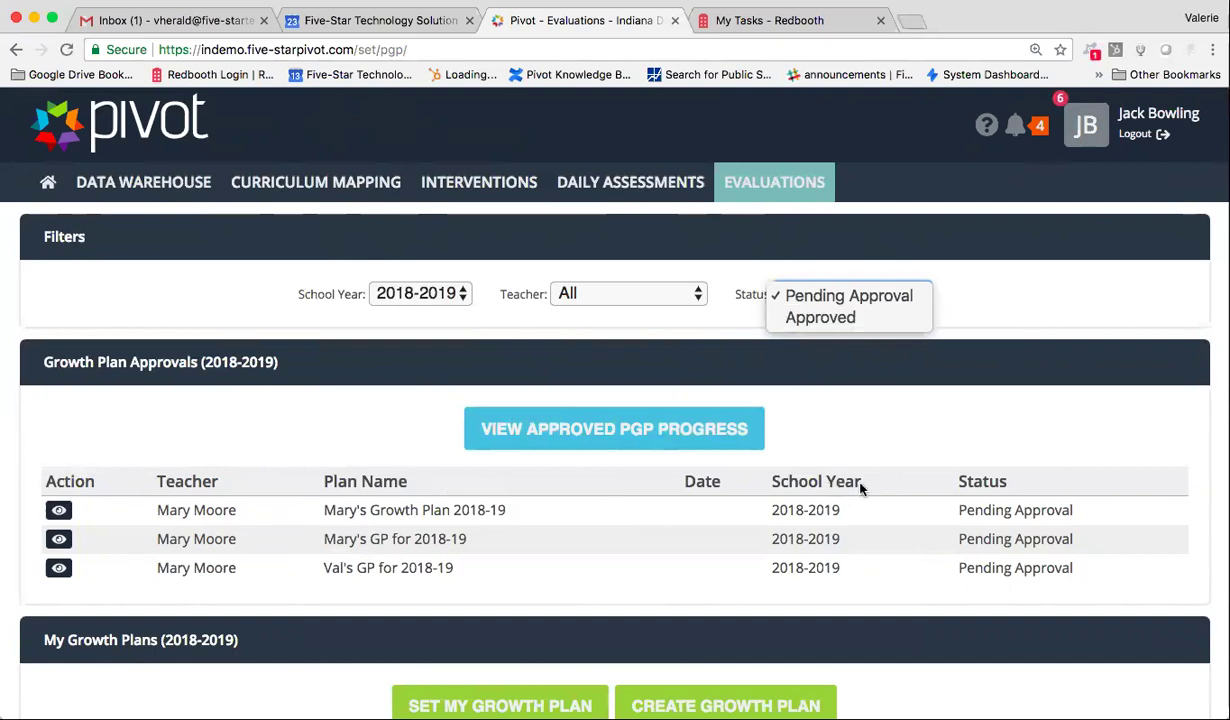
{"action": "left_click", "coordinate": [829, 421]}
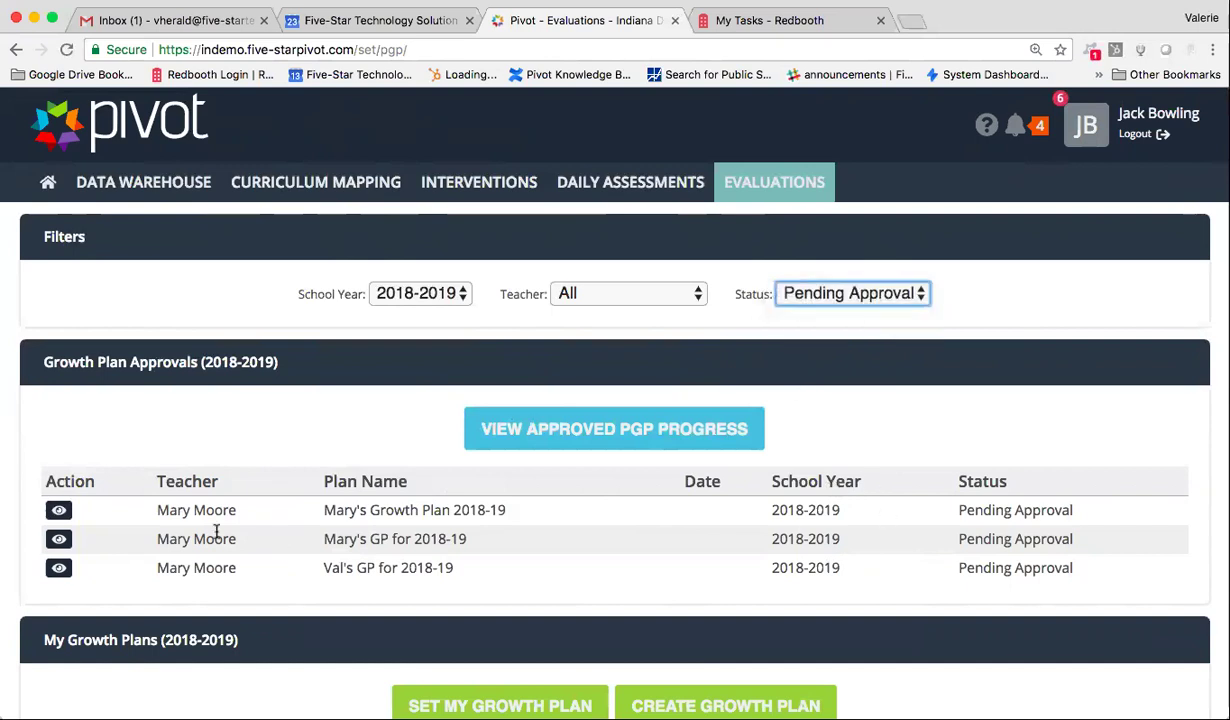
{"action": "left_click", "coordinate": [59, 511]}
{"action": "scroll", "coordinate": [555, 530], "scroll_direction": "down", "scroll_amount": 10}
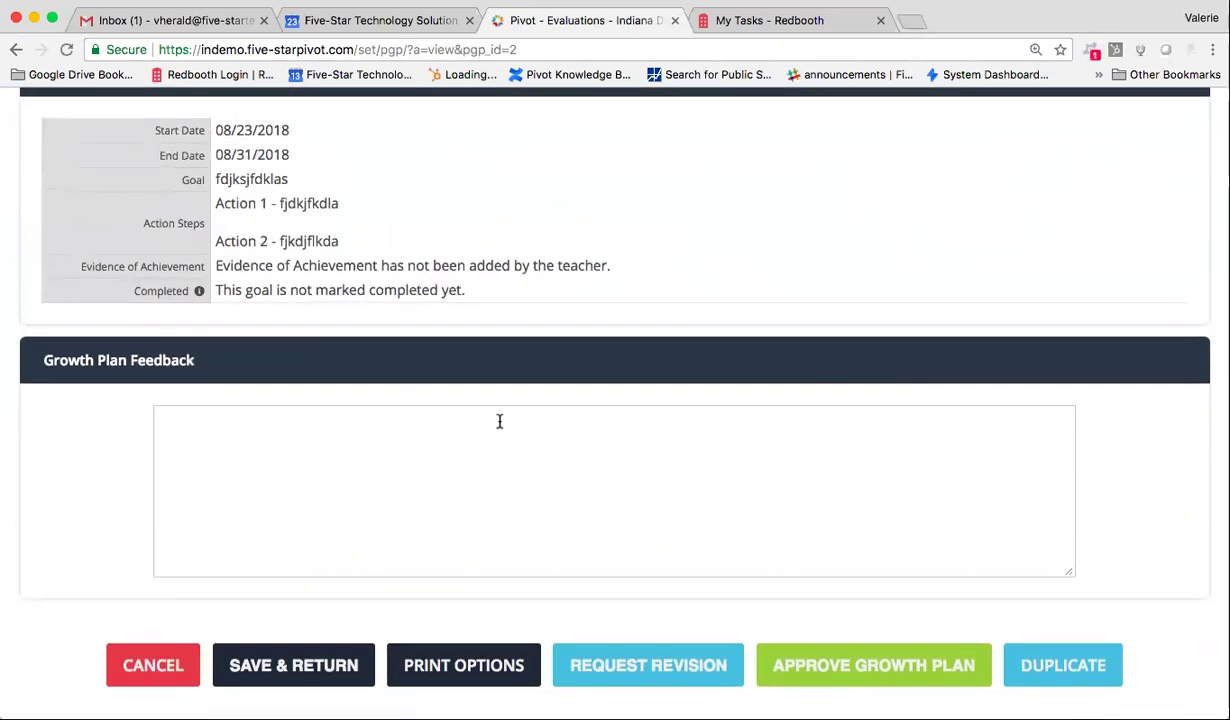
- Enter placeholder feedback on the growth plan, then approve it and confirm the approval
{"action": "left_click", "coordinate": [429, 422]}
{"action": "type", "text": "jfklsajfkdlajfdkalfdjklafdjklsa"}
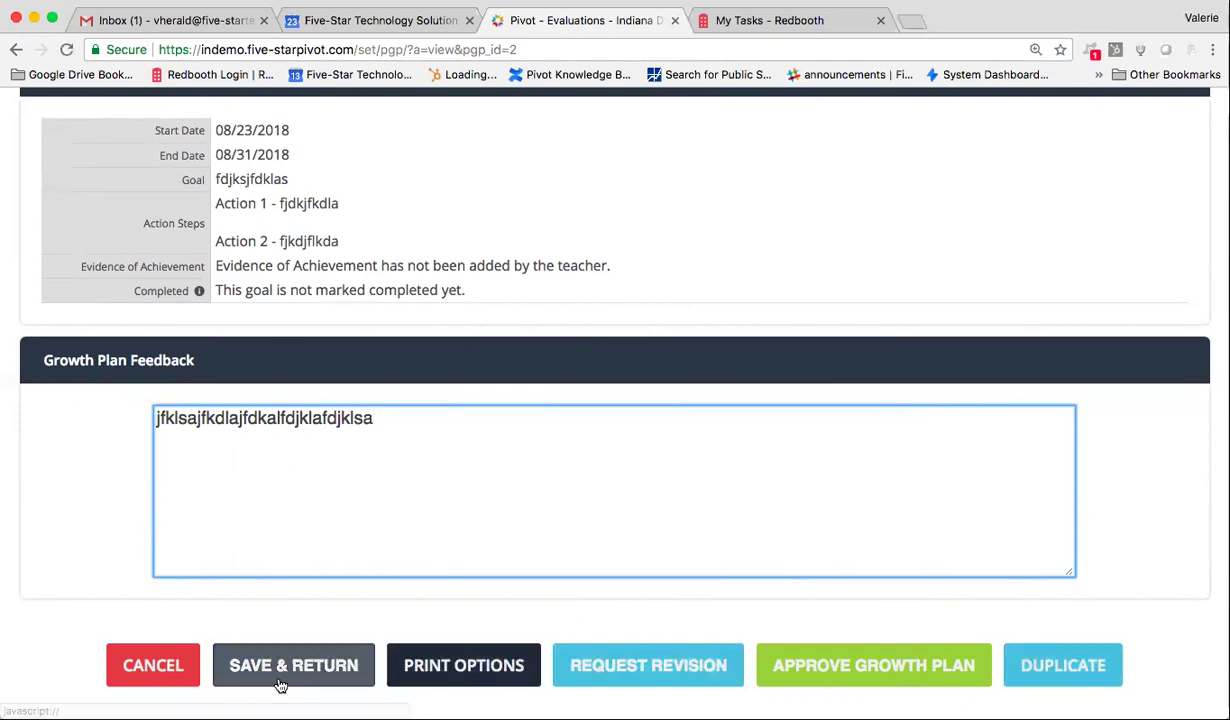
{"action": "left_click", "coordinate": [817, 675]}
{"action": "scroll", "coordinate": [793, 426], "scroll_direction": "down", "scroll_amount": 1}
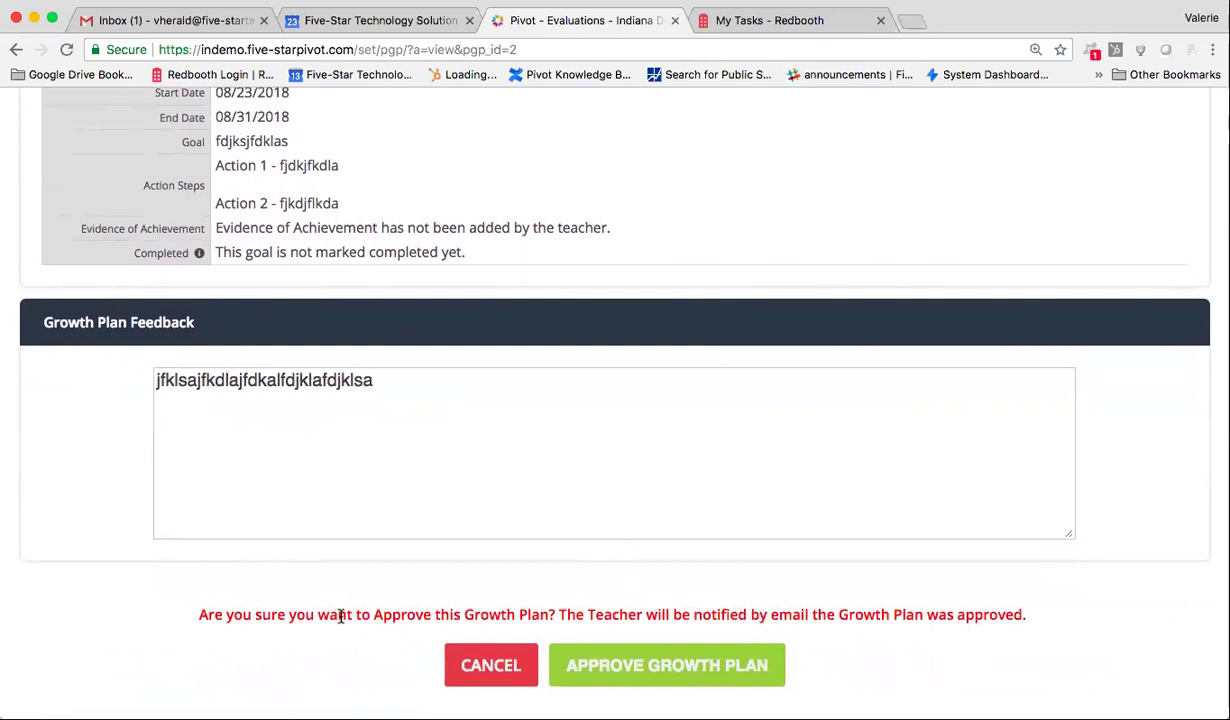
{"action": "left_click", "coordinate": [629, 651]}
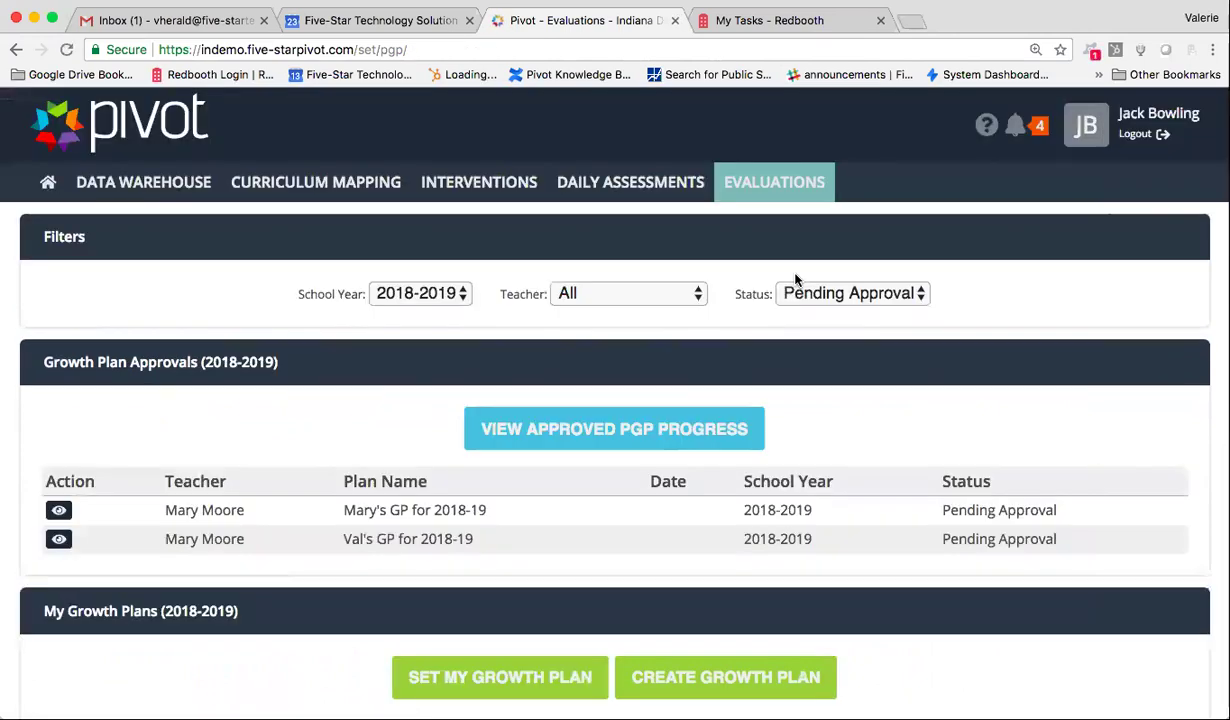
{"action": "mouse_move", "coordinate": [740, 180]}
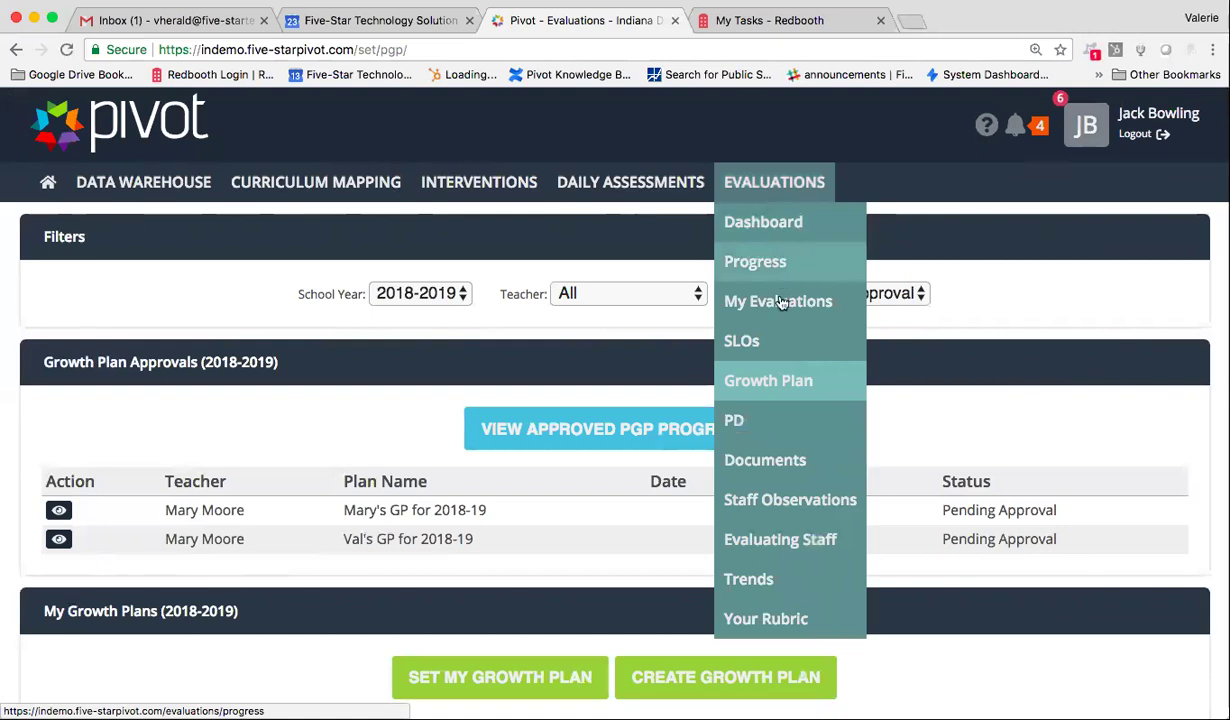
- Open Evaluations > Documents and scroll through the Staff Documents table
{"action": "left_click", "coordinate": [760, 463]}
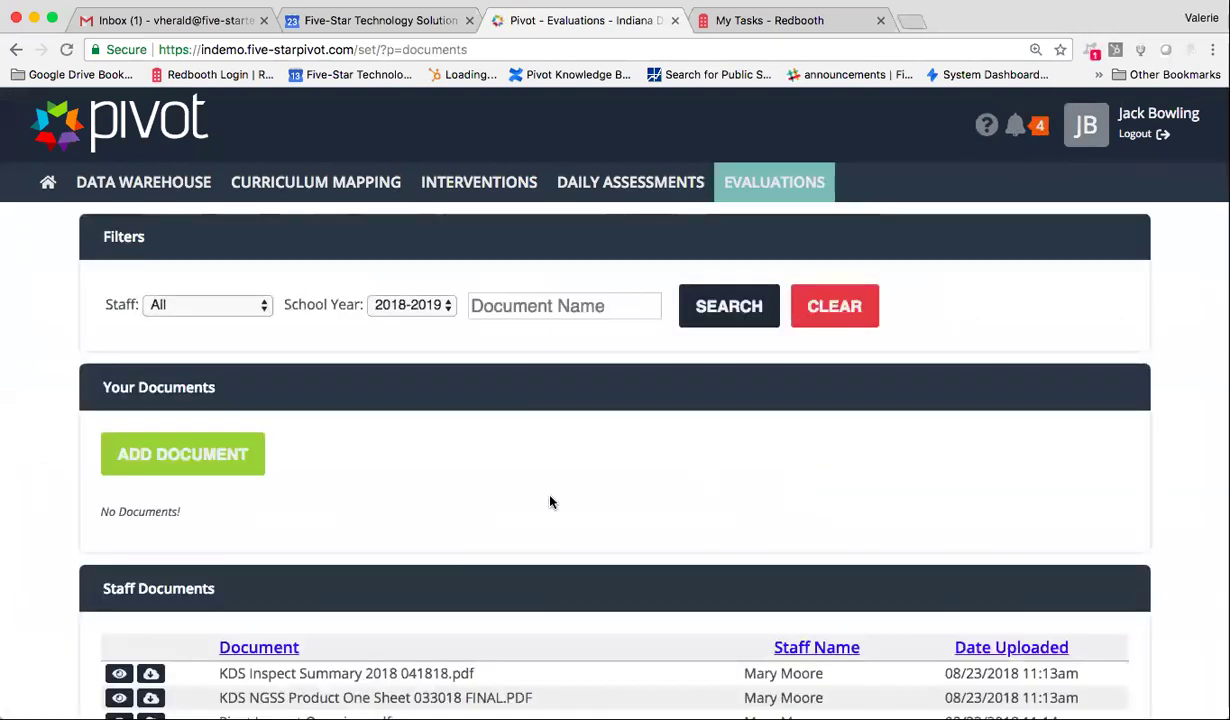
{"action": "scroll", "coordinate": [480, 541], "scroll_direction": "down", "scroll_amount": 5}
{"action": "scroll", "coordinate": [480, 540], "scroll_direction": "down", "scroll_amount": 1}
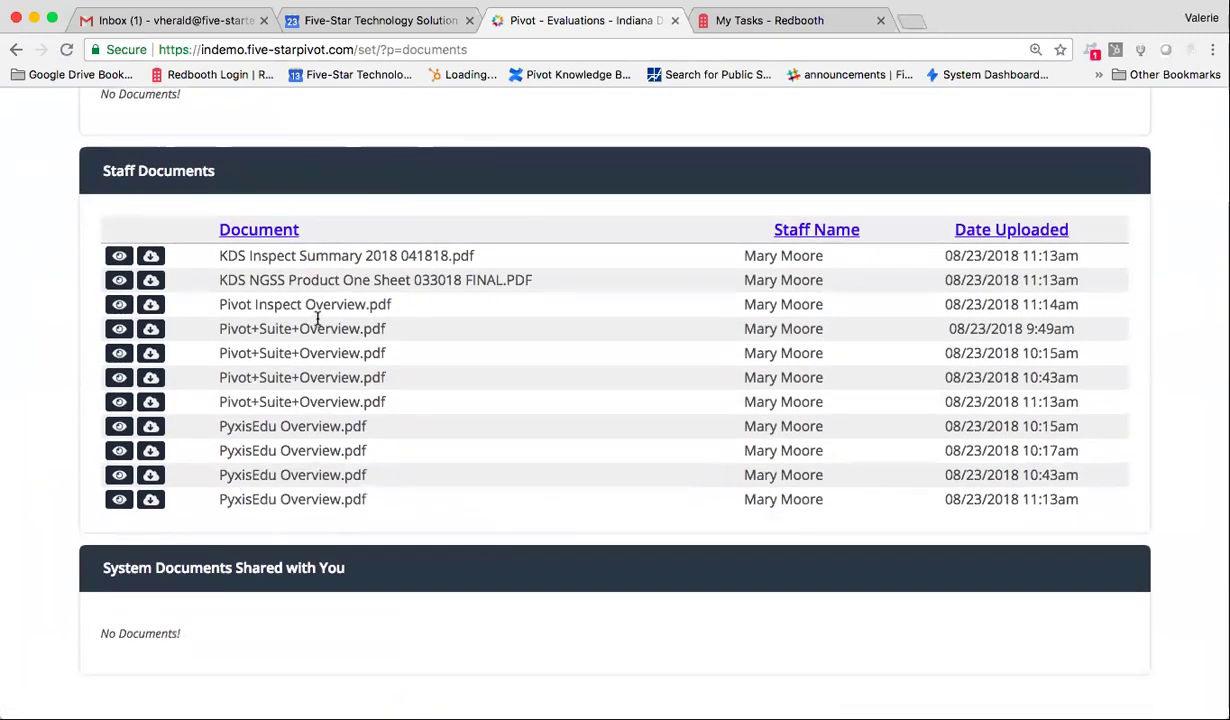
{"action": "scroll", "coordinate": [318, 318], "scroll_direction": "up", "scroll_amount": 7}
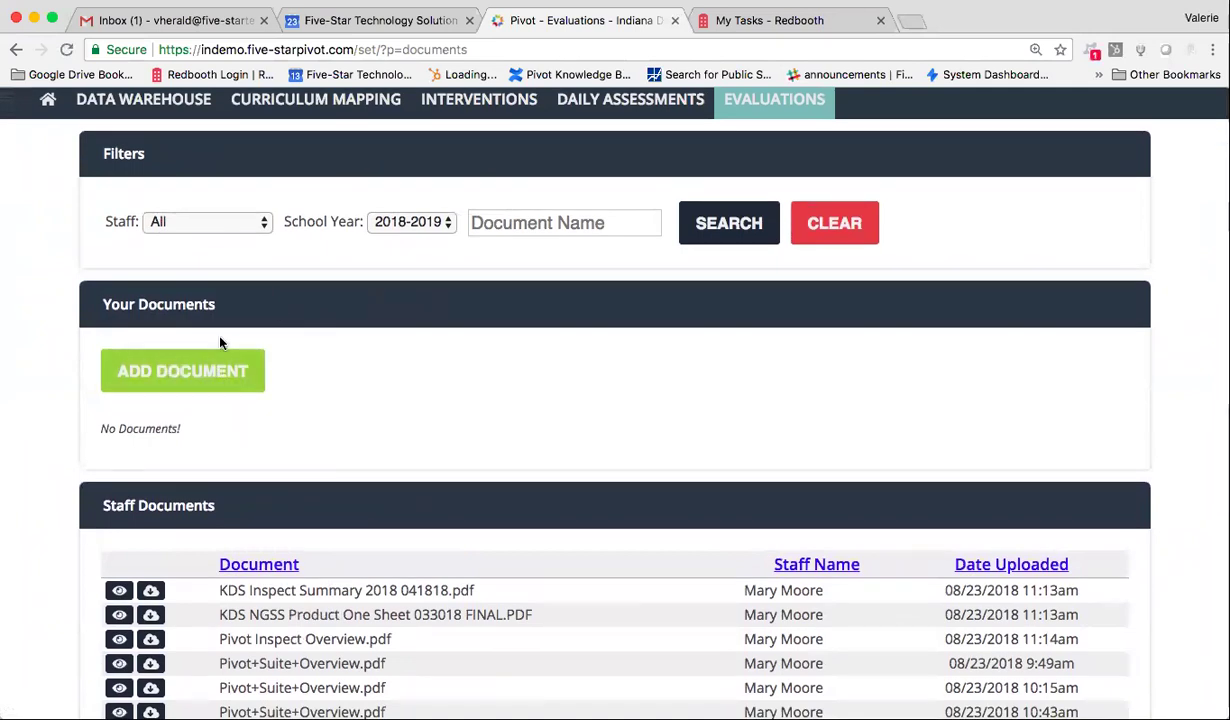
{"action": "scroll", "coordinate": [382, 423], "scroll_direction": "up", "scroll_amount": 2}
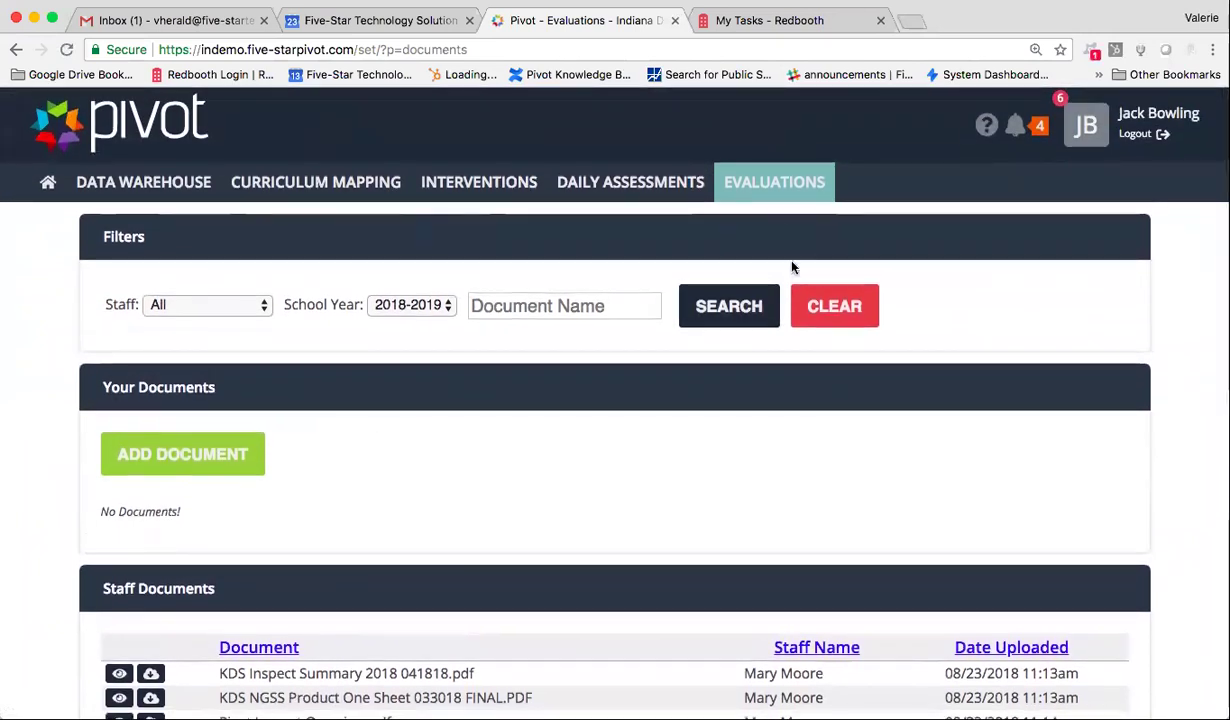
- Open the Evaluations Dashboard and scroll through its Observations, Evaluations, Summative and Self Assessment sections
{"action": "mouse_move", "coordinate": [739, 175]}
{"action": "left_click", "coordinate": [735, 212]}
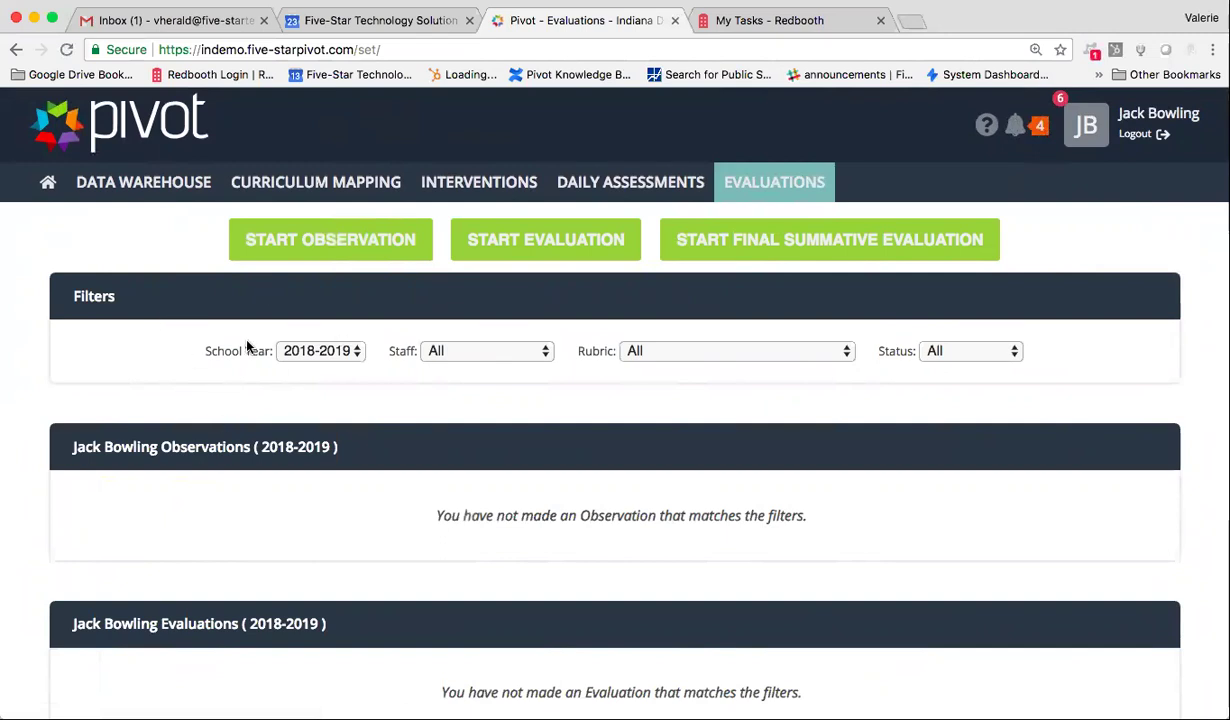
{"action": "scroll", "coordinate": [304, 468], "scroll_direction": "down", "scroll_amount": 5}
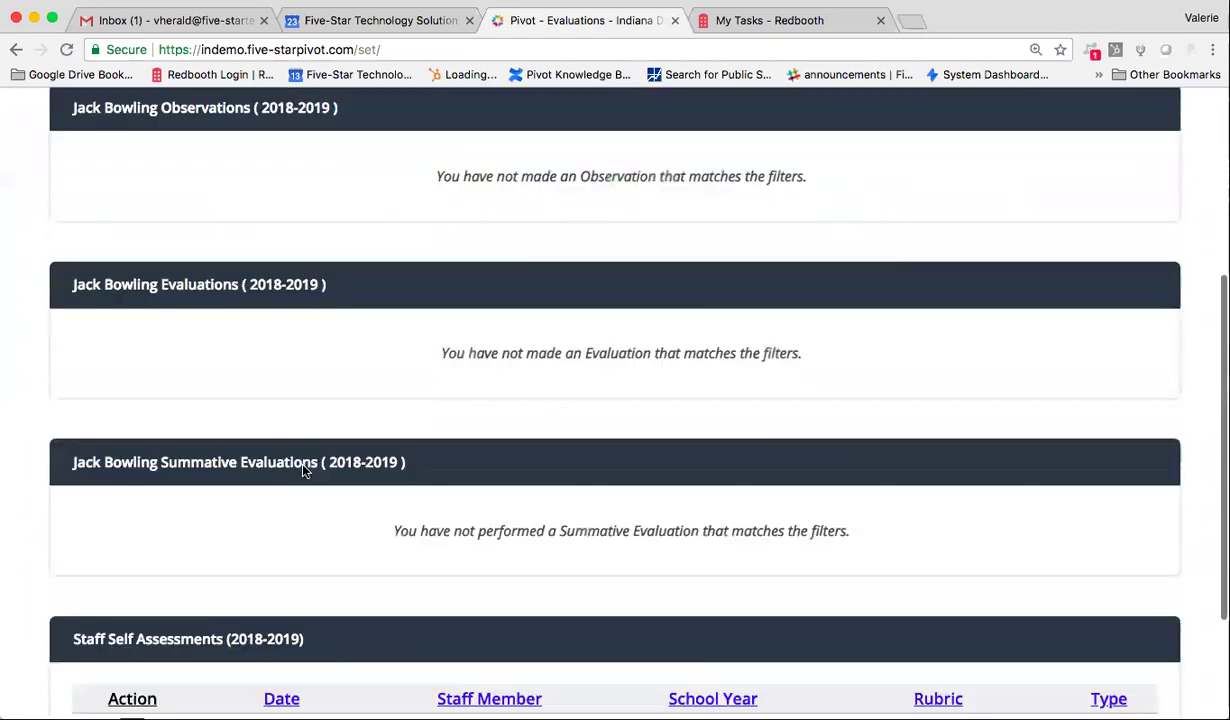
{"action": "scroll", "coordinate": [304, 470], "scroll_direction": "down", "scroll_amount": 3}
{"action": "scroll", "coordinate": [304, 470], "scroll_direction": "up", "scroll_amount": 8}
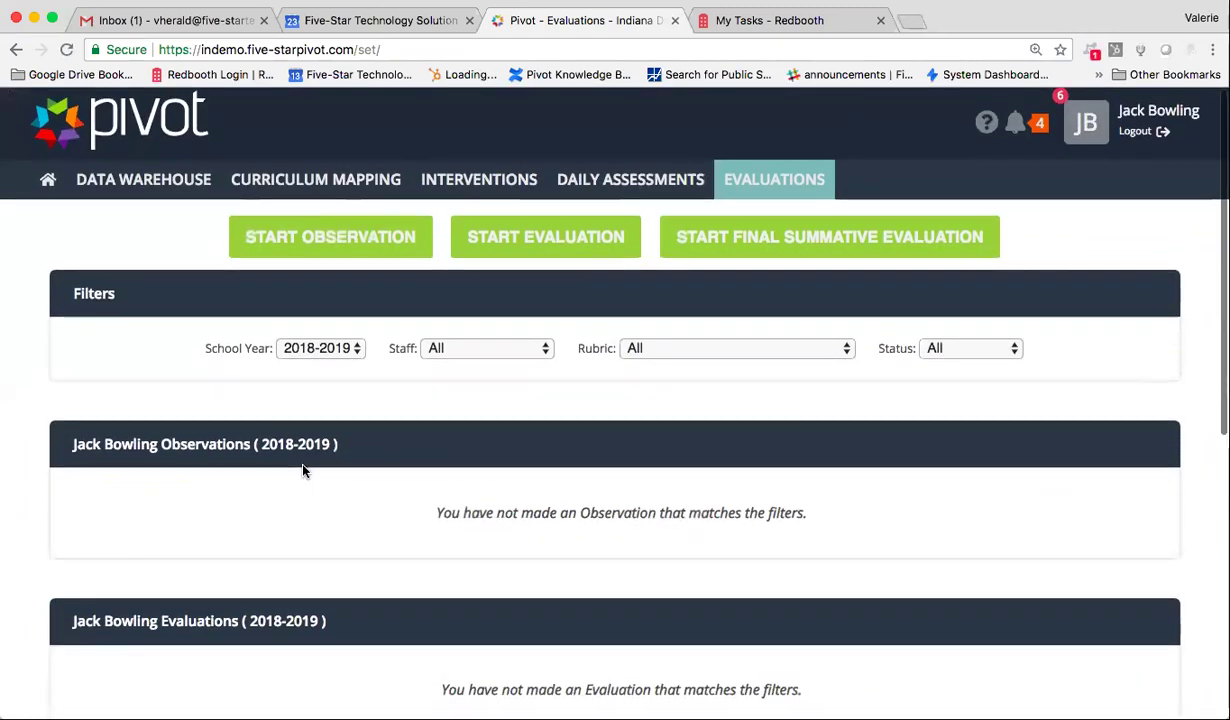
{"action": "scroll", "coordinate": [304, 470], "scroll_direction": "down", "scroll_amount": 8}
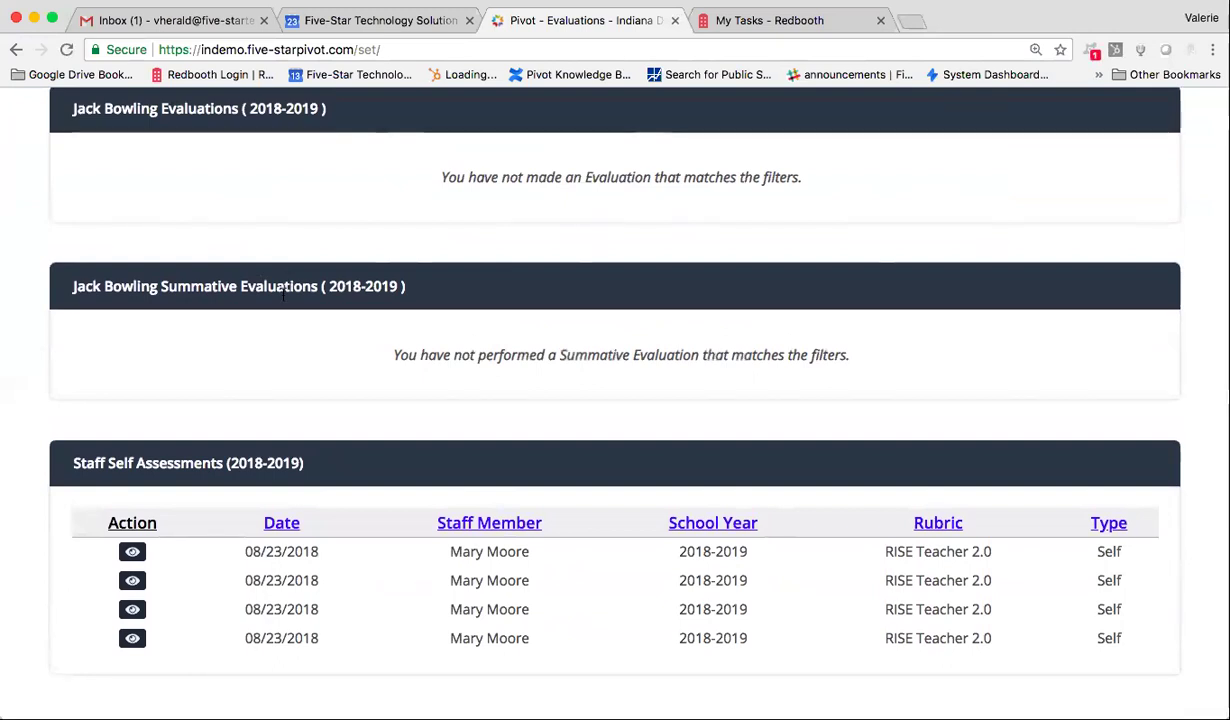
{"action": "scroll", "coordinate": [311, 569], "scroll_direction": "up", "scroll_amount": 10}
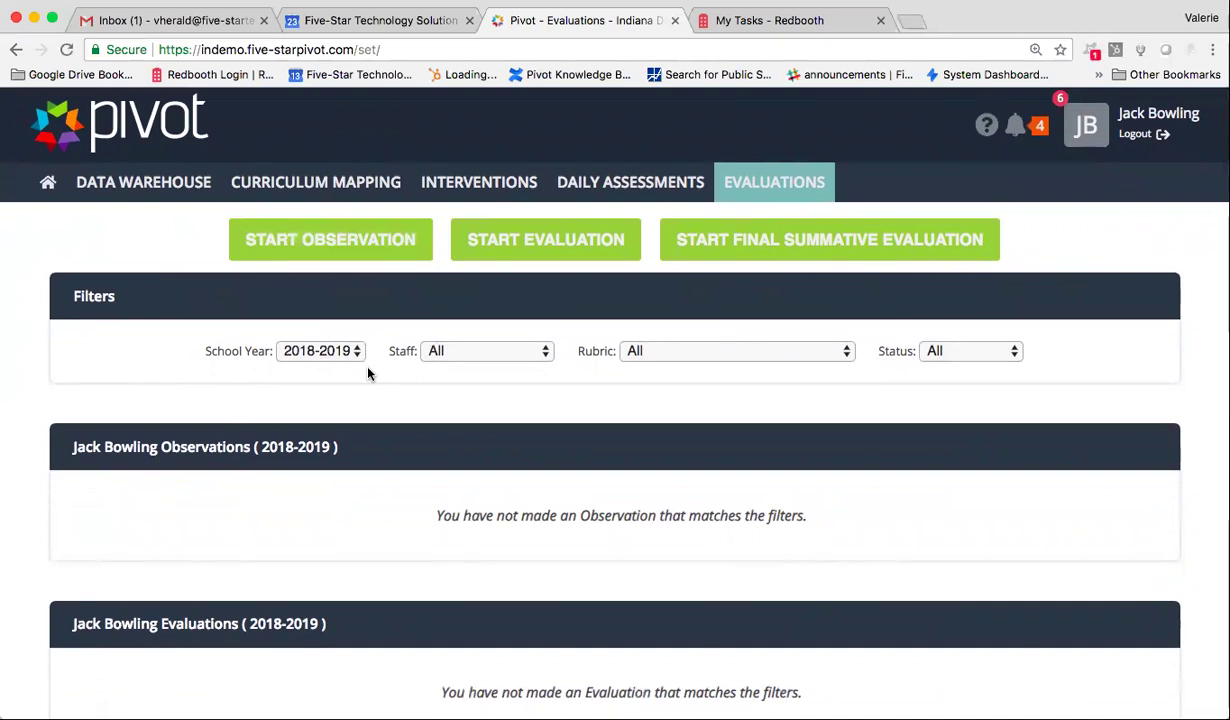
{"action": "scroll", "coordinate": [368, 373], "scroll_direction": "down", "scroll_amount": 5}
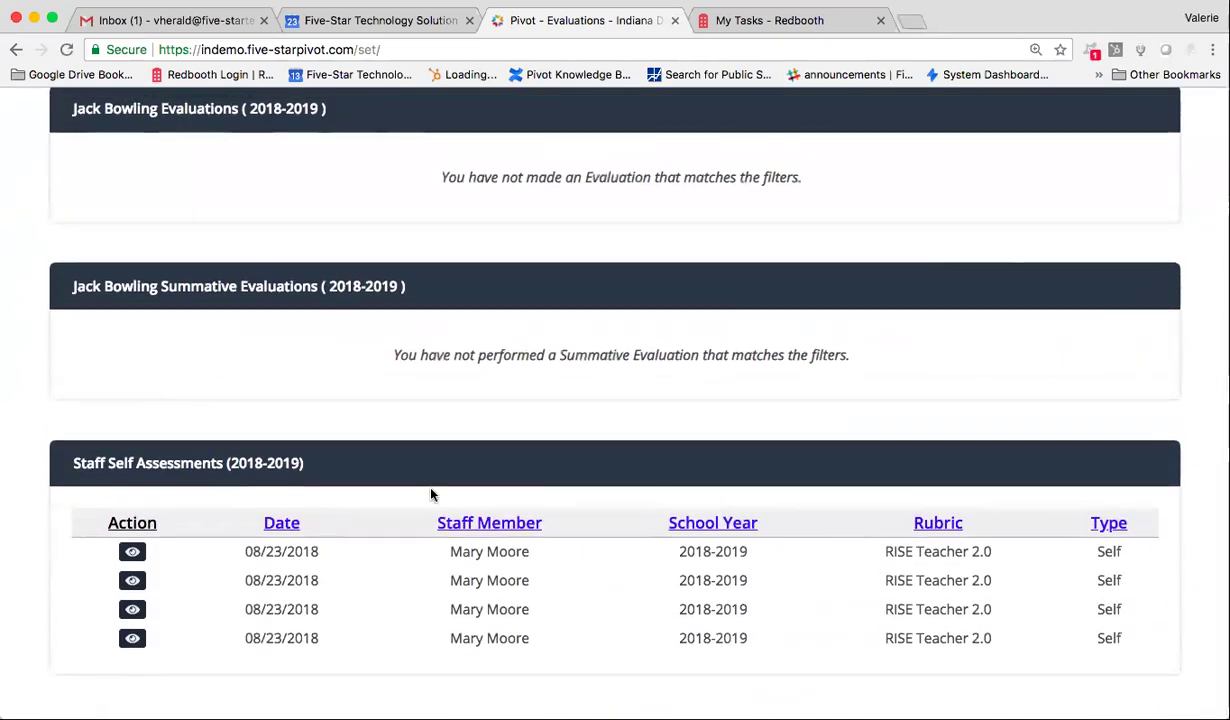
{"action": "scroll", "coordinate": [320, 521], "scroll_direction": "up", "scroll_amount": 3}
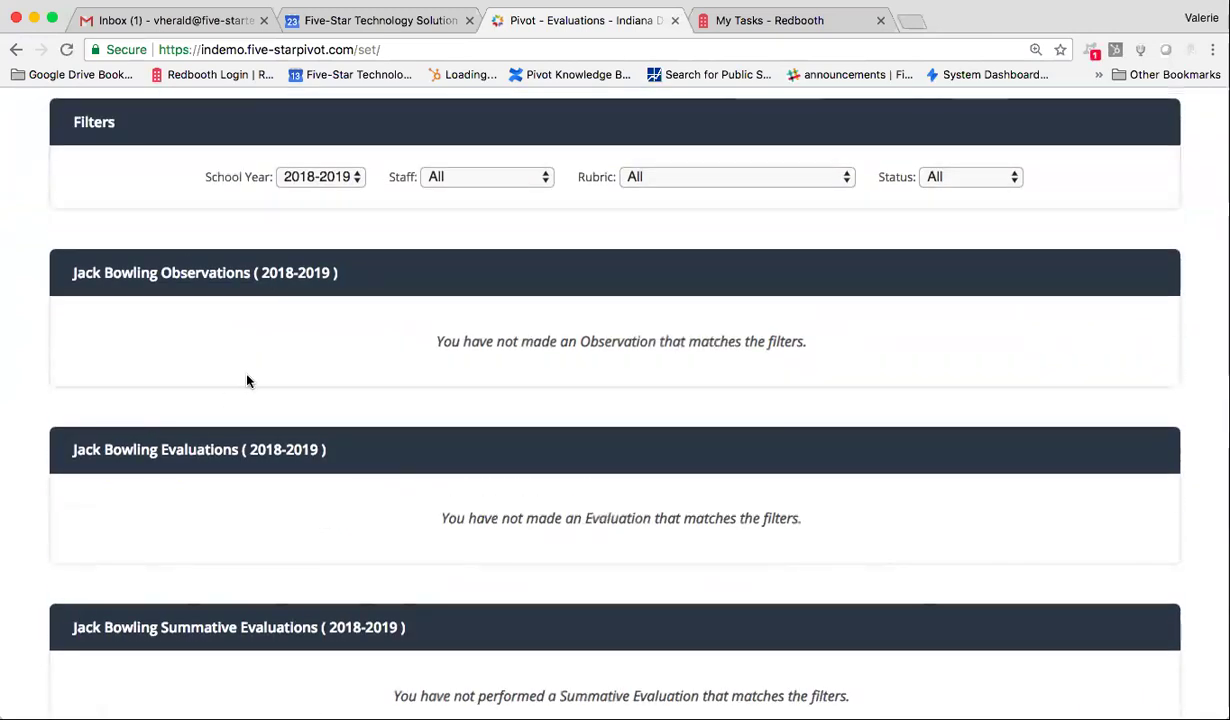
{"action": "scroll", "coordinate": [248, 380], "scroll_direction": "up", "scroll_amount": 2}
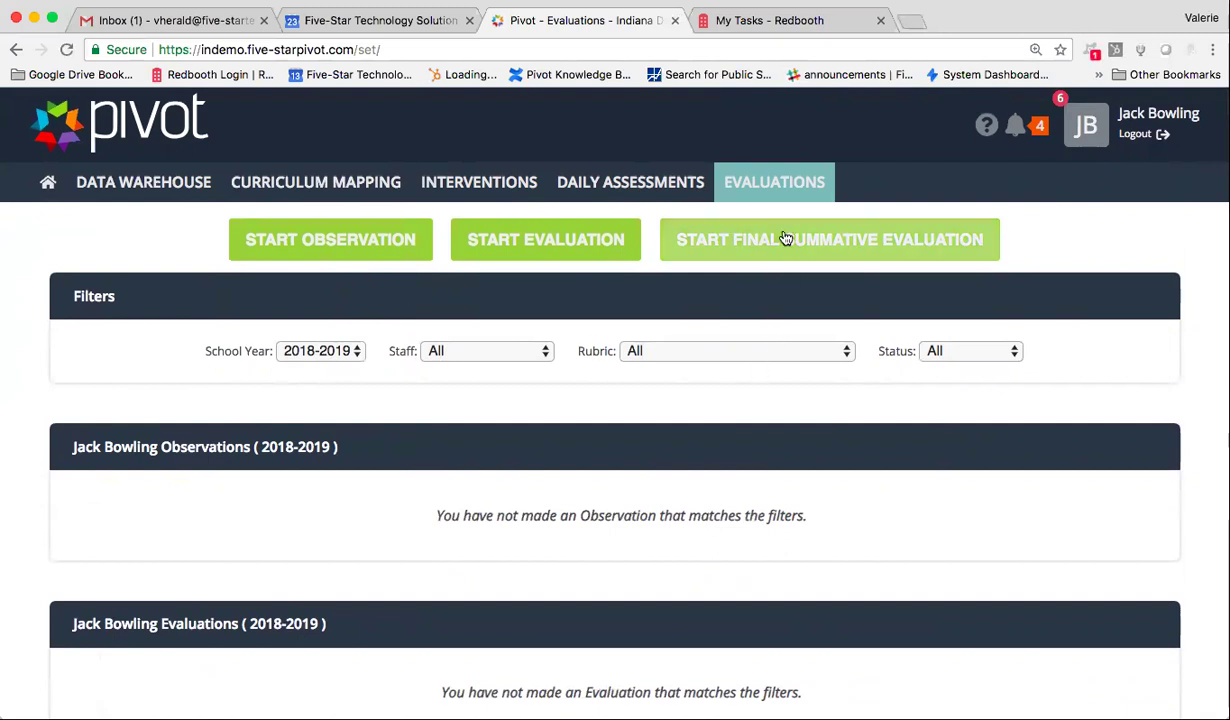
{"action": "mouse_move", "coordinate": [741, 164]}
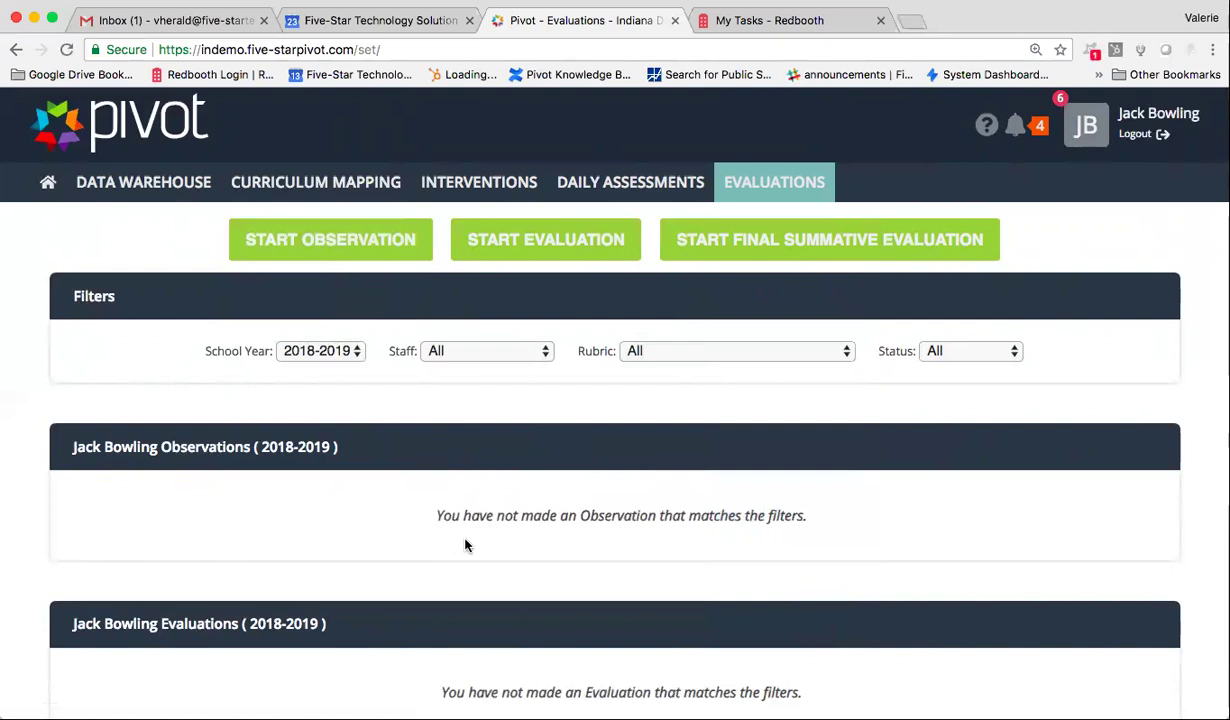
{"action": "scroll", "coordinate": [465, 545], "scroll_direction": "down", "scroll_amount": 1}
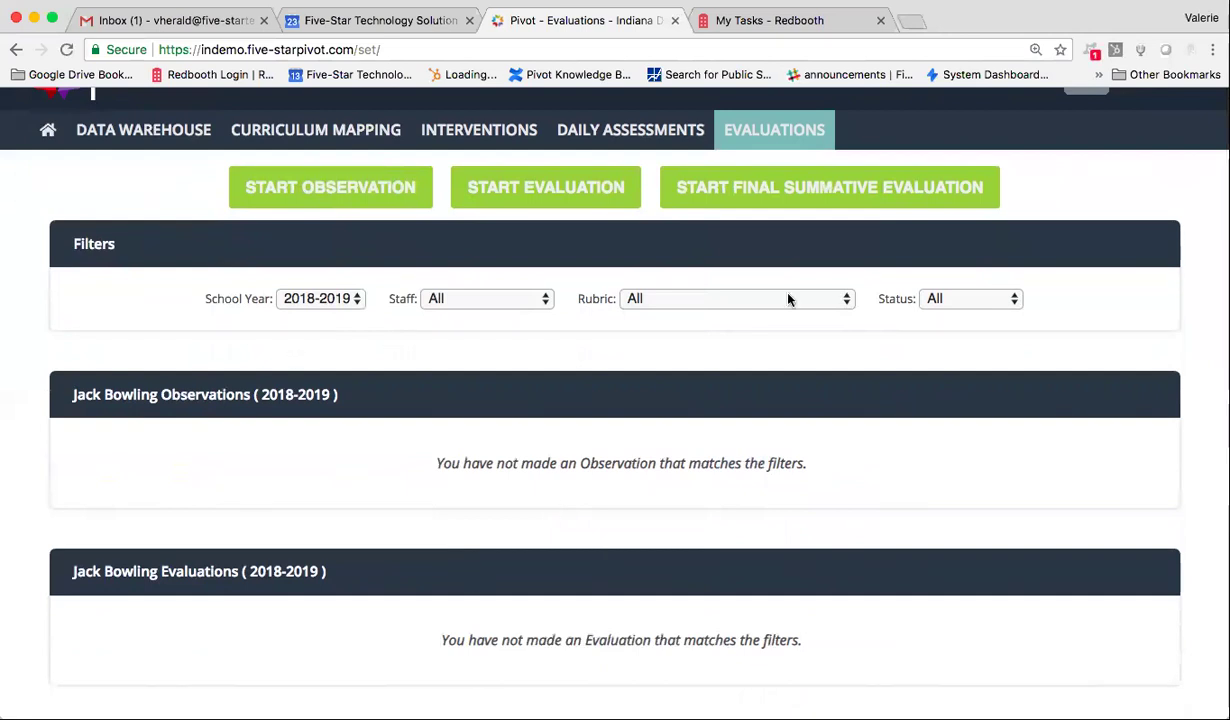
- Filter the same staff member's finalized observations to the 2016-2017 school year
{"action": "mouse_move", "coordinate": [774, 130]}
{"action": "left_click", "coordinate": [790, 445]}
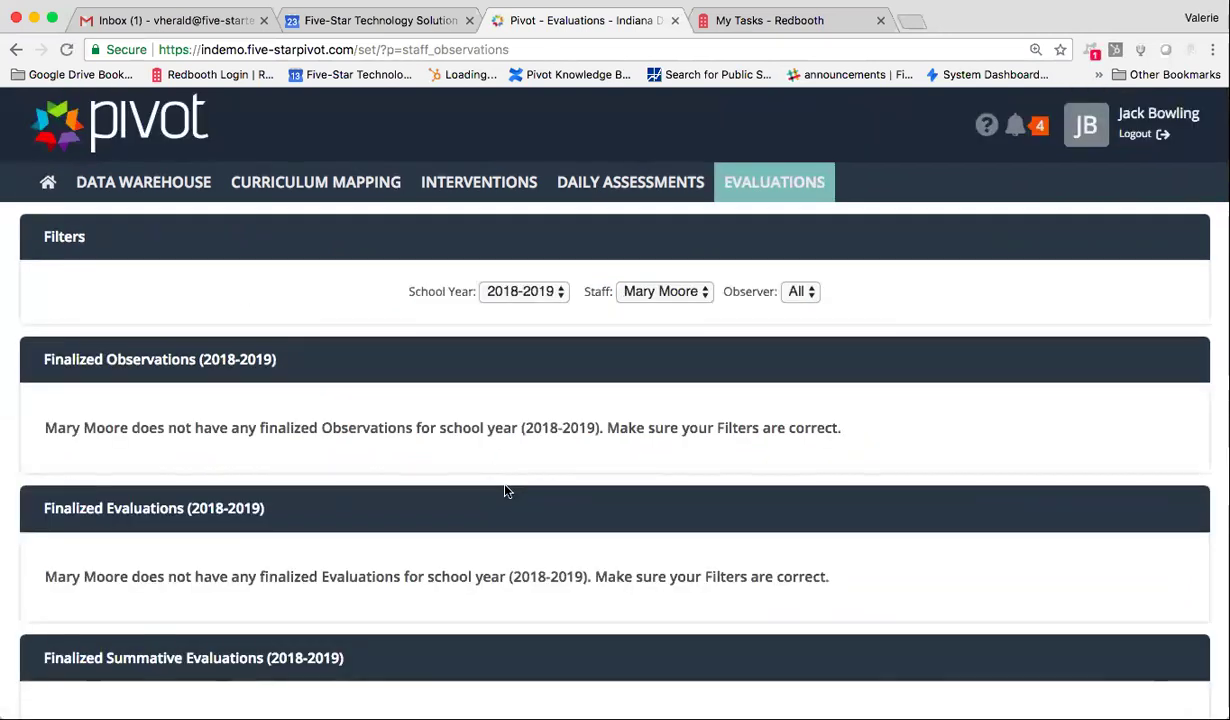
{"action": "scroll", "coordinate": [505, 490], "scroll_direction": "down", "scroll_amount": 2}
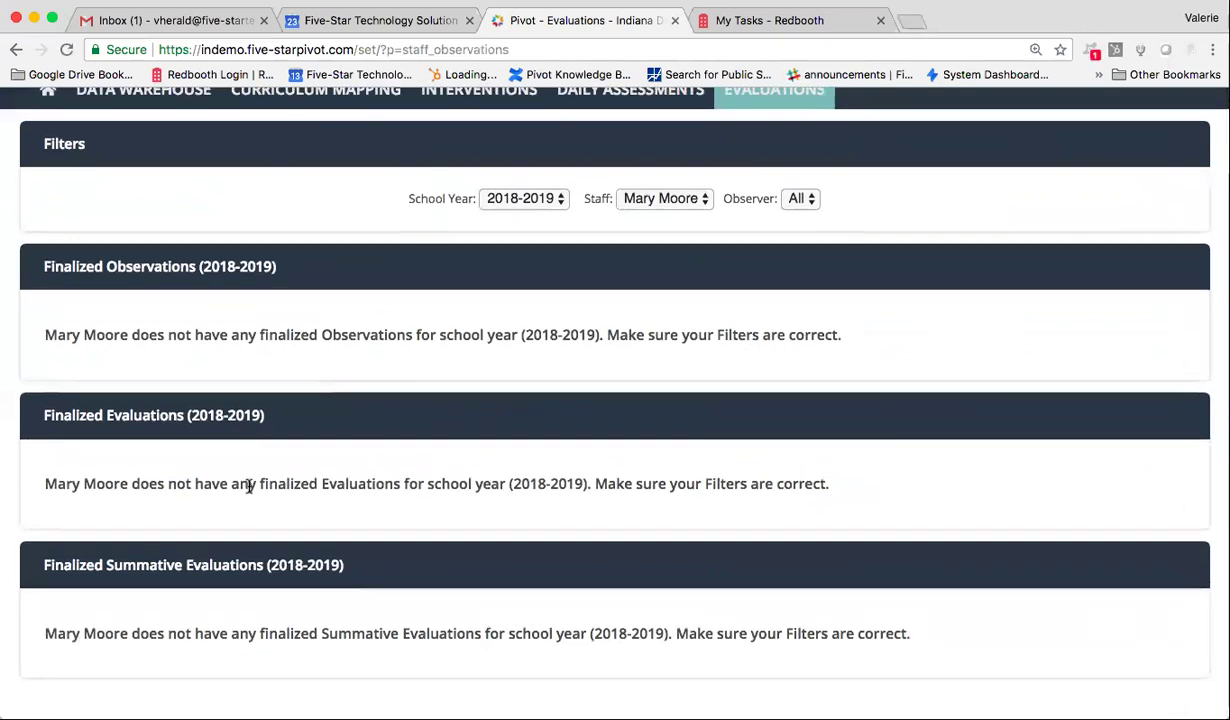
{"action": "scroll", "coordinate": [247, 484], "scroll_direction": "up", "scroll_amount": 2}
{"action": "left_click", "coordinate": [665, 292]}
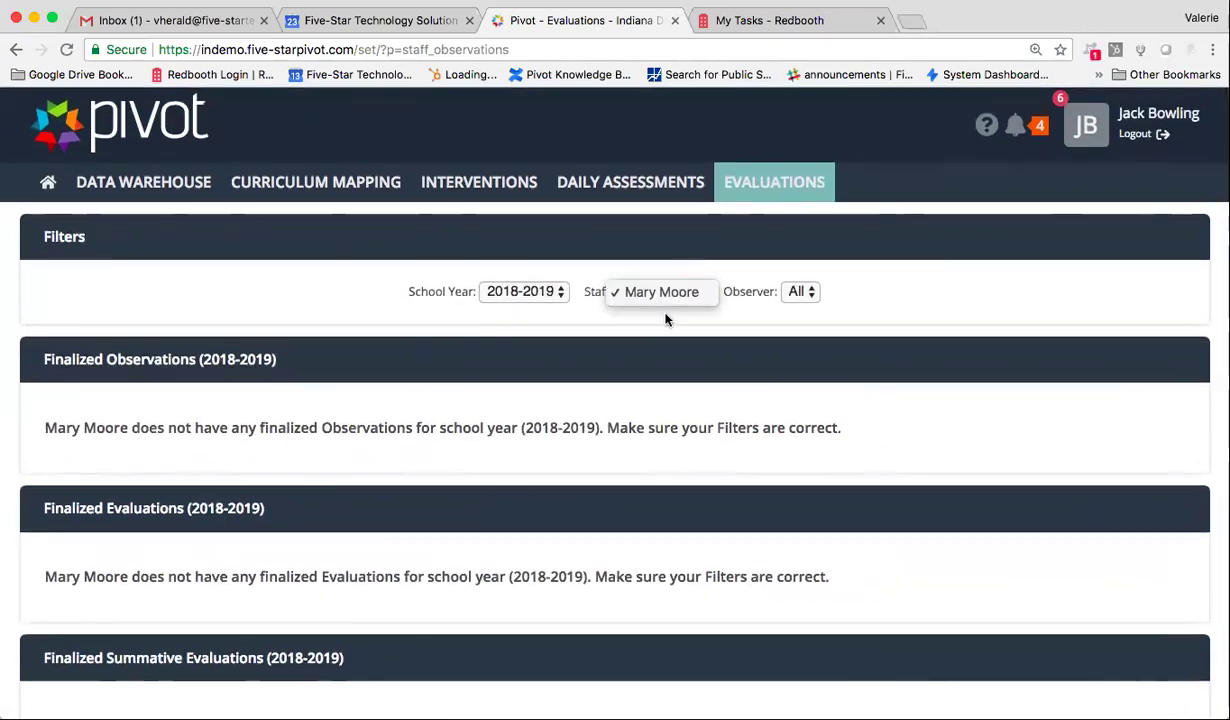
{"action": "left_click", "coordinate": [666, 319]}
{"action": "left_click", "coordinate": [522, 291]}
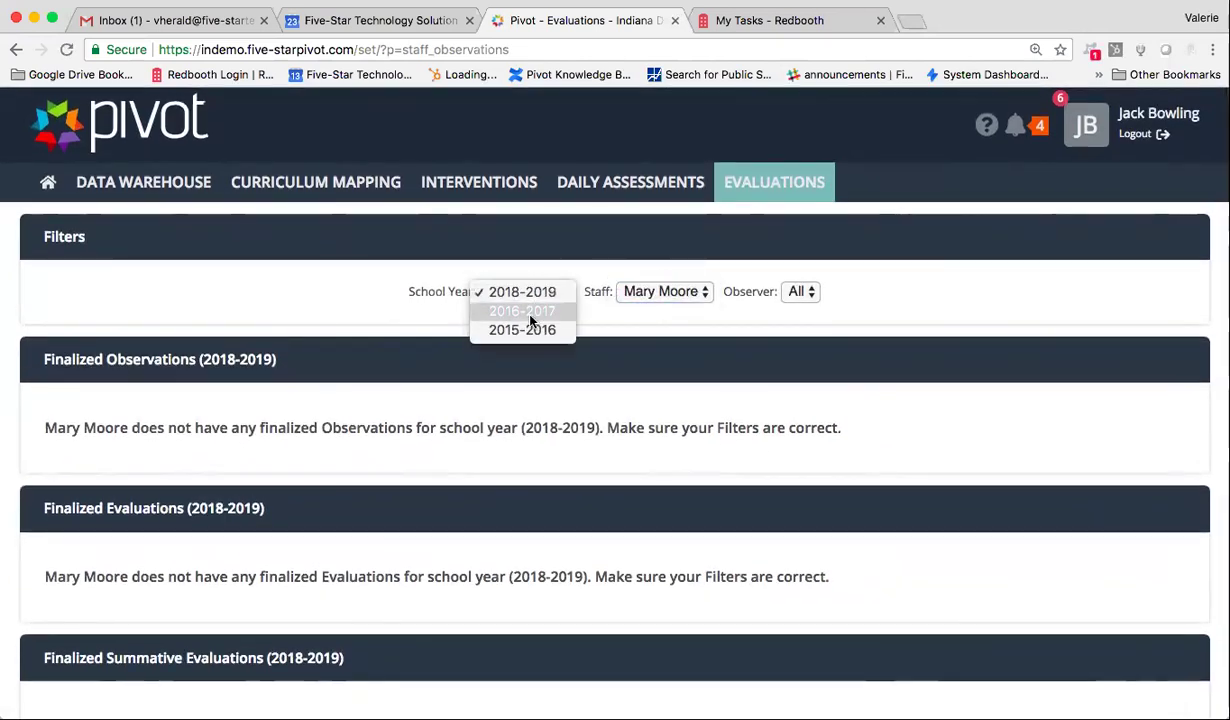
{"action": "left_click", "coordinate": [508, 309]}
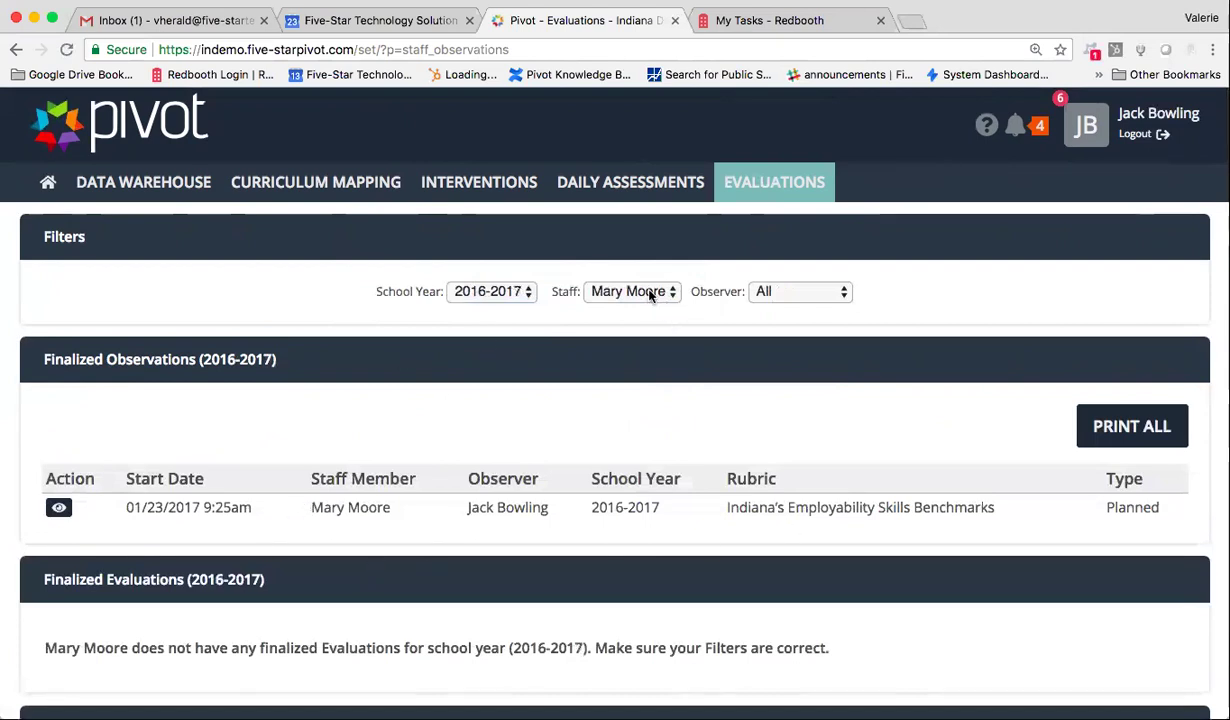
{"action": "scroll", "coordinate": [333, 563], "scroll_direction": "down", "scroll_amount": 3}
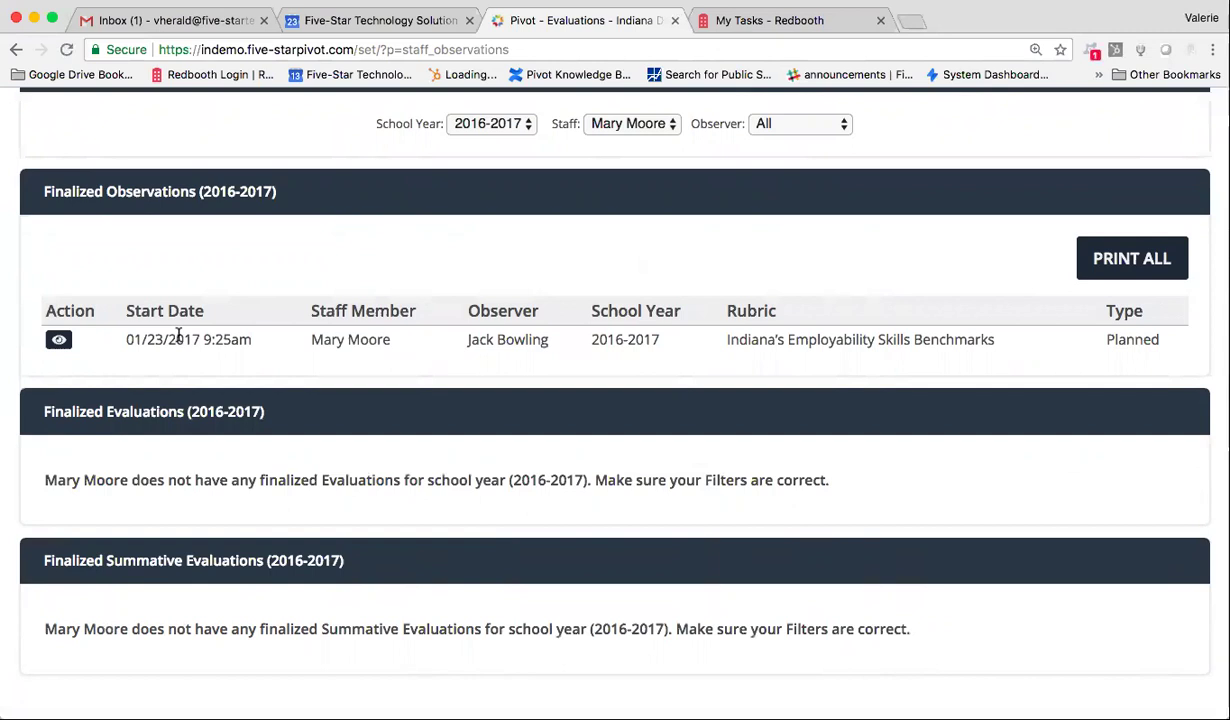
{"action": "scroll", "coordinate": [178, 335], "scroll_direction": "up", "scroll_amount": 4}
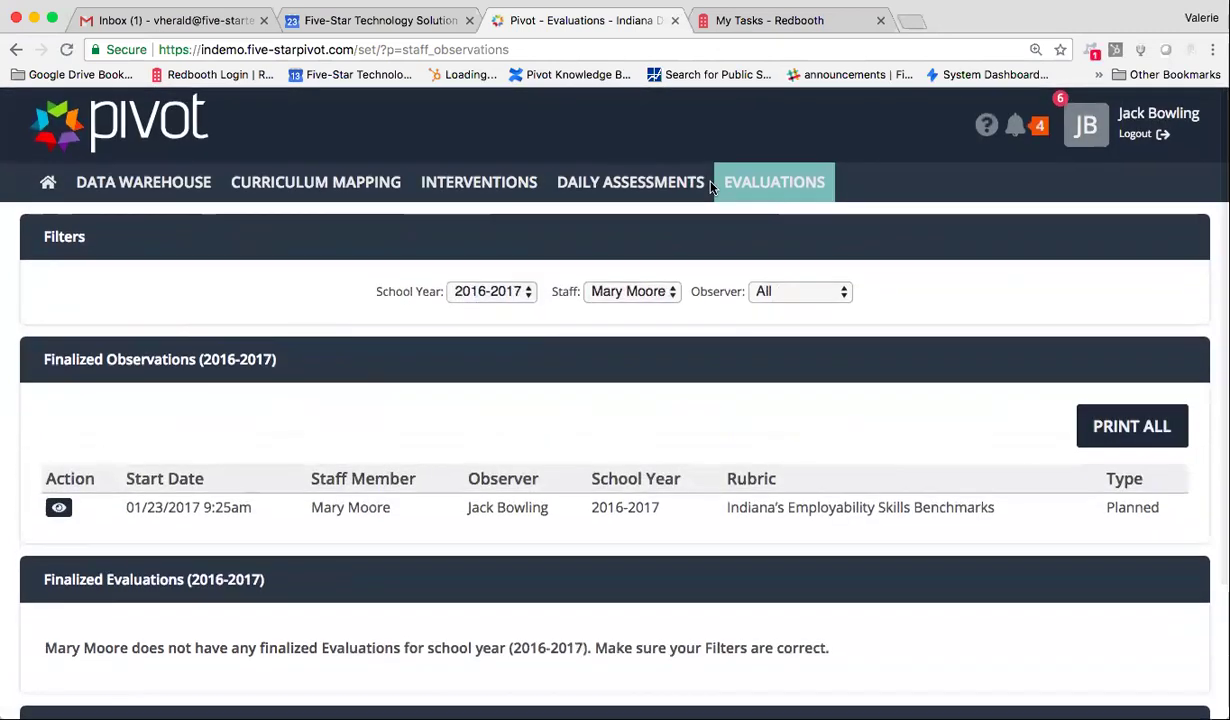
- Start a new observation of the teacher with the RISE Teacher 2.0 rubric, type Planned
{"action": "left_click", "coordinate": [765, 220]}
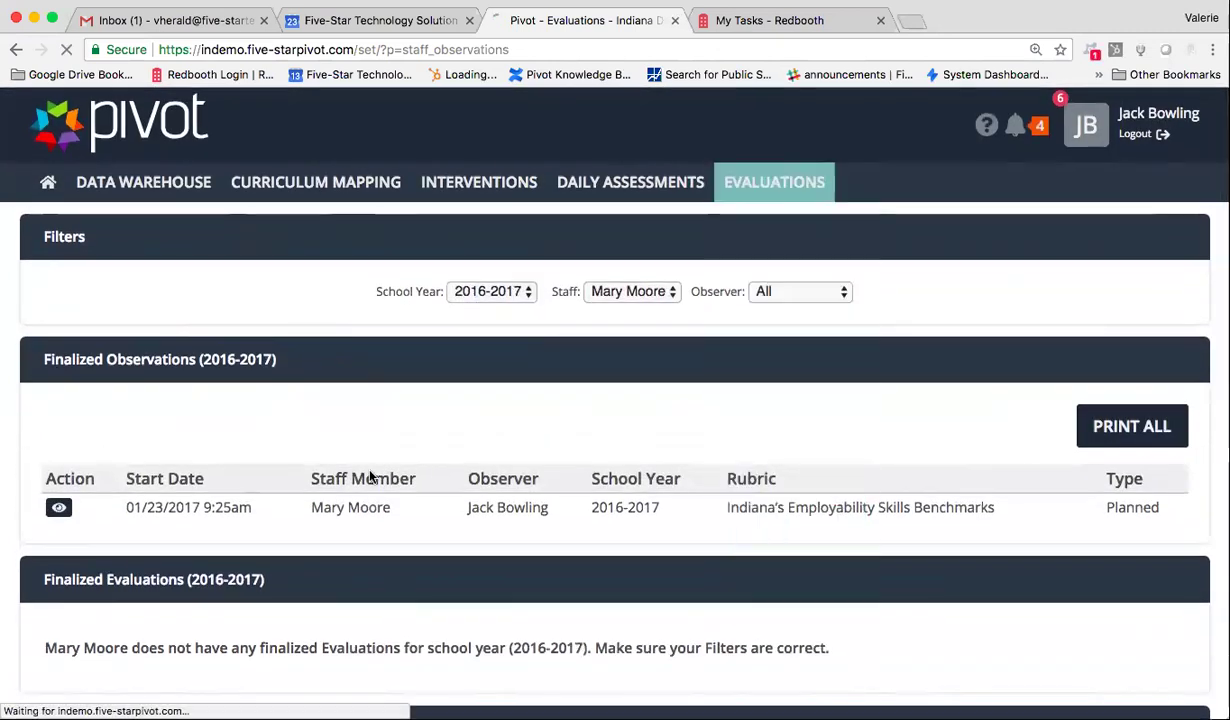
{"action": "left_click", "coordinate": [383, 236]}
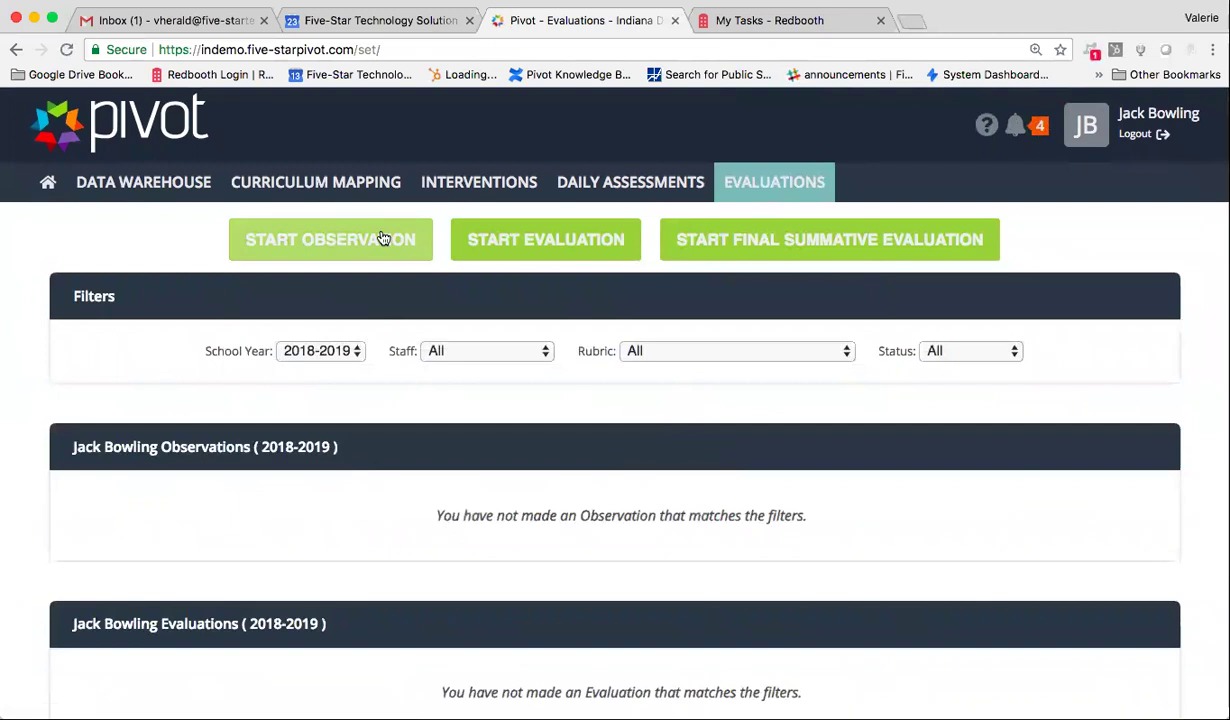
{"action": "left_click", "coordinate": [320, 248]}
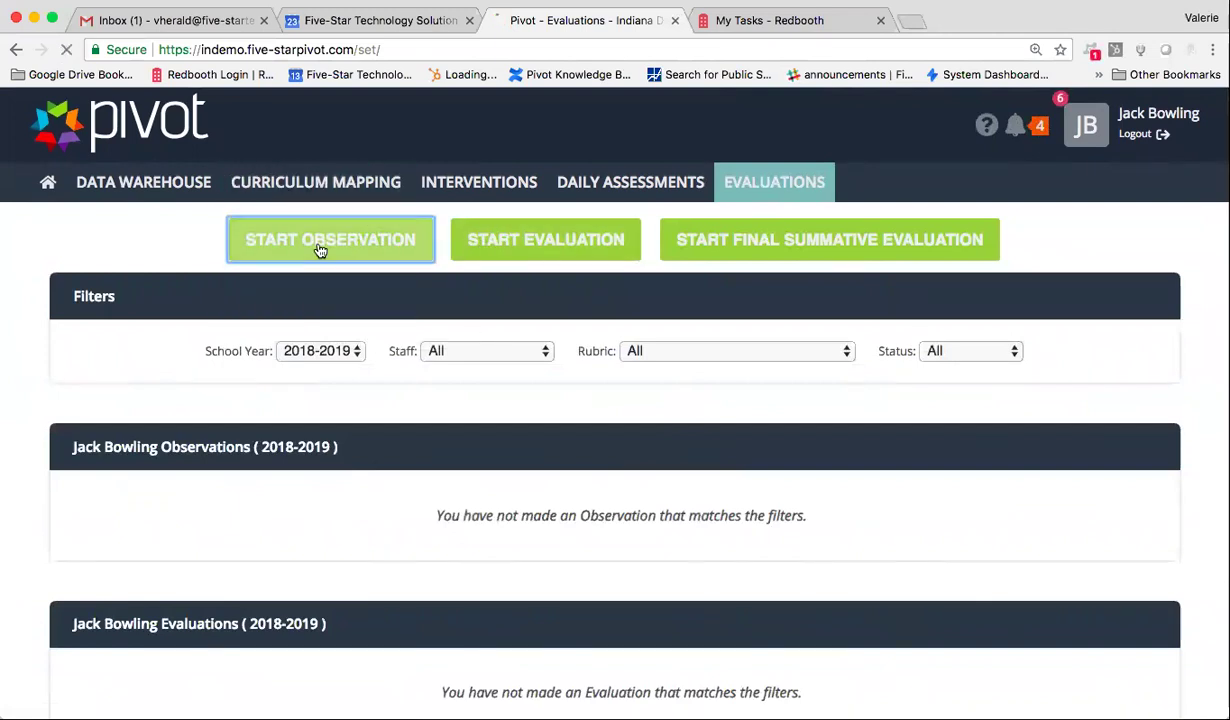
{"action": "left_click", "coordinate": [170, 355]}
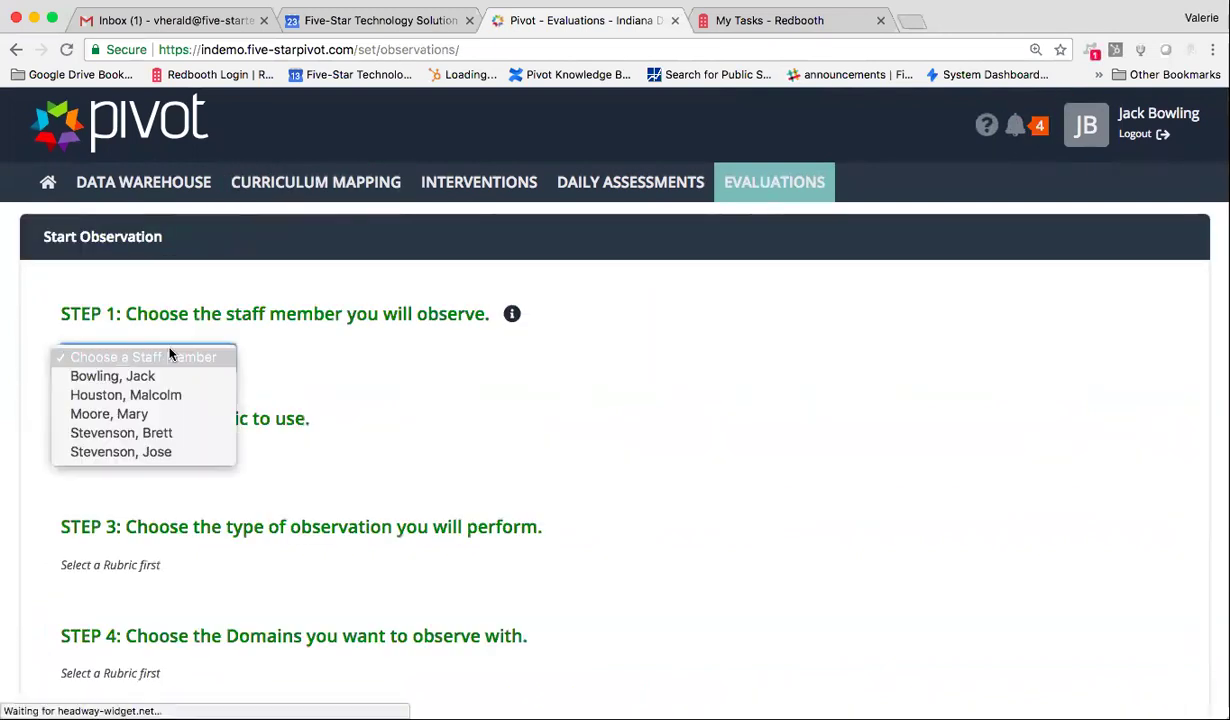
{"action": "left_click", "coordinate": [160, 418]}
{"action": "scroll", "coordinate": [593, 555], "scroll_direction": "down", "scroll_amount": 2}
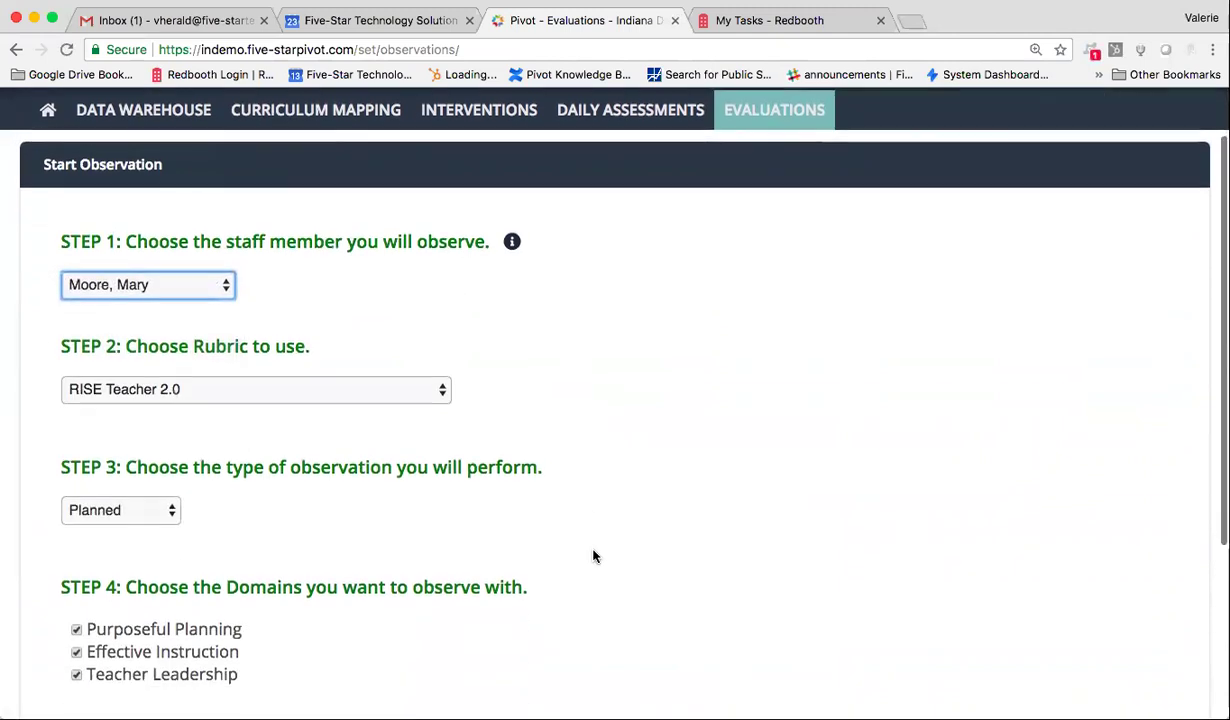
{"action": "left_click", "coordinate": [314, 389]}
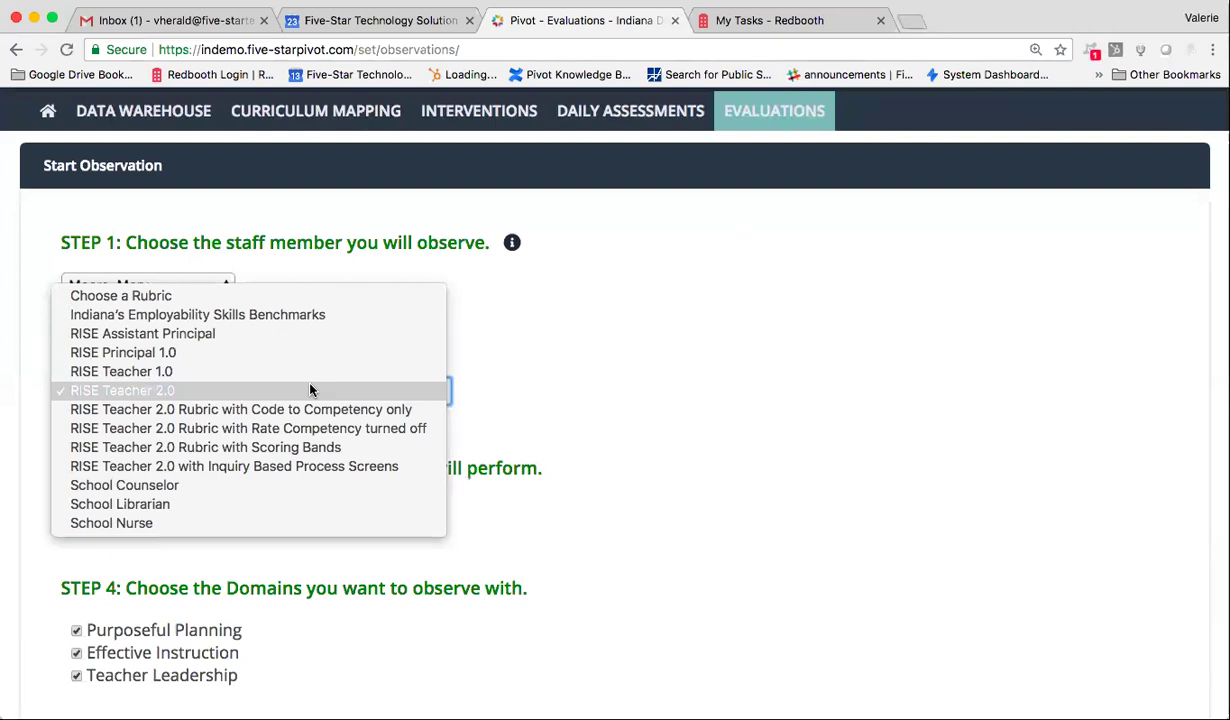
{"action": "left_click", "coordinate": [310, 390]}
{"action": "scroll", "coordinate": [353, 509], "scroll_direction": "down", "scroll_amount": 3}
{"action": "left_click", "coordinate": [117, 290]}
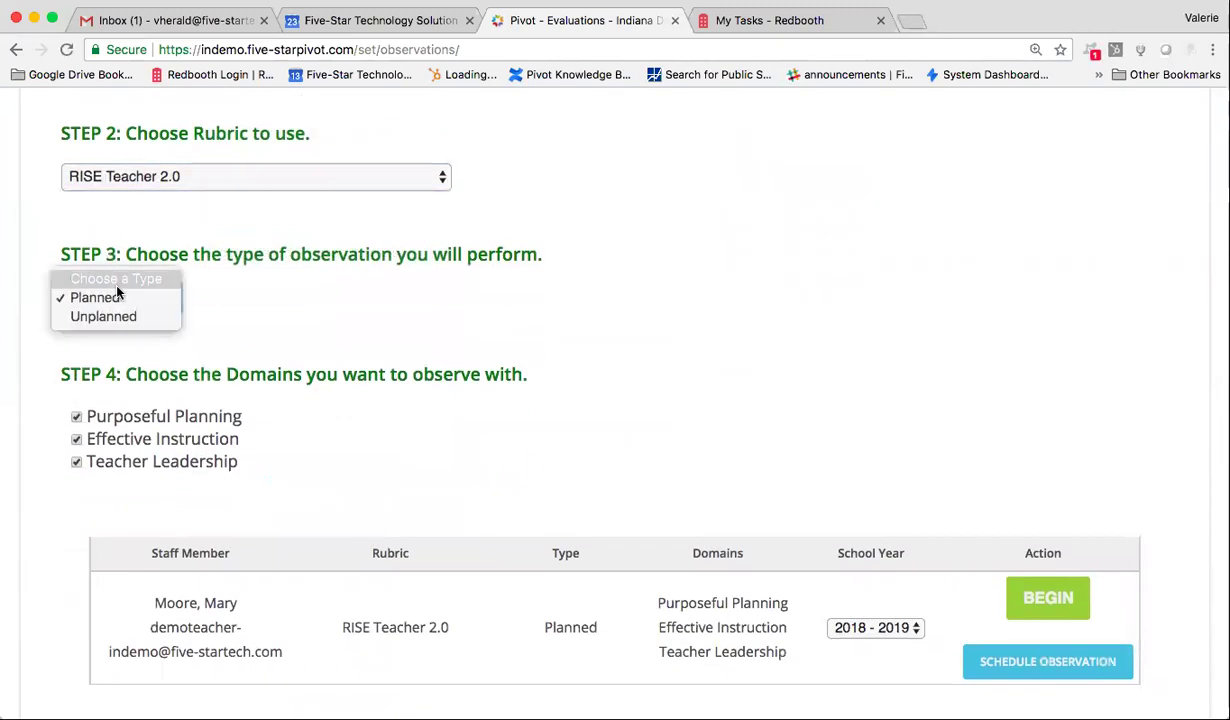
{"action": "left_click", "coordinate": [100, 312]}
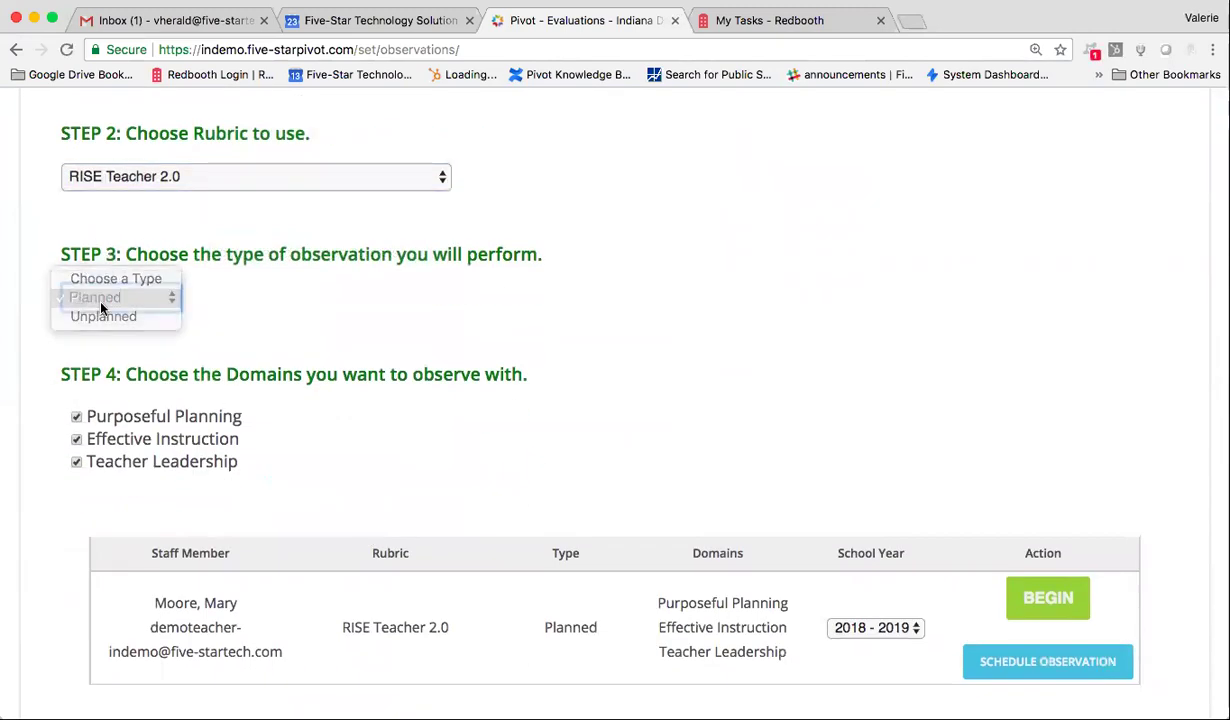
{"action": "scroll", "coordinate": [310, 462], "scroll_direction": "down", "scroll_amount": 1}
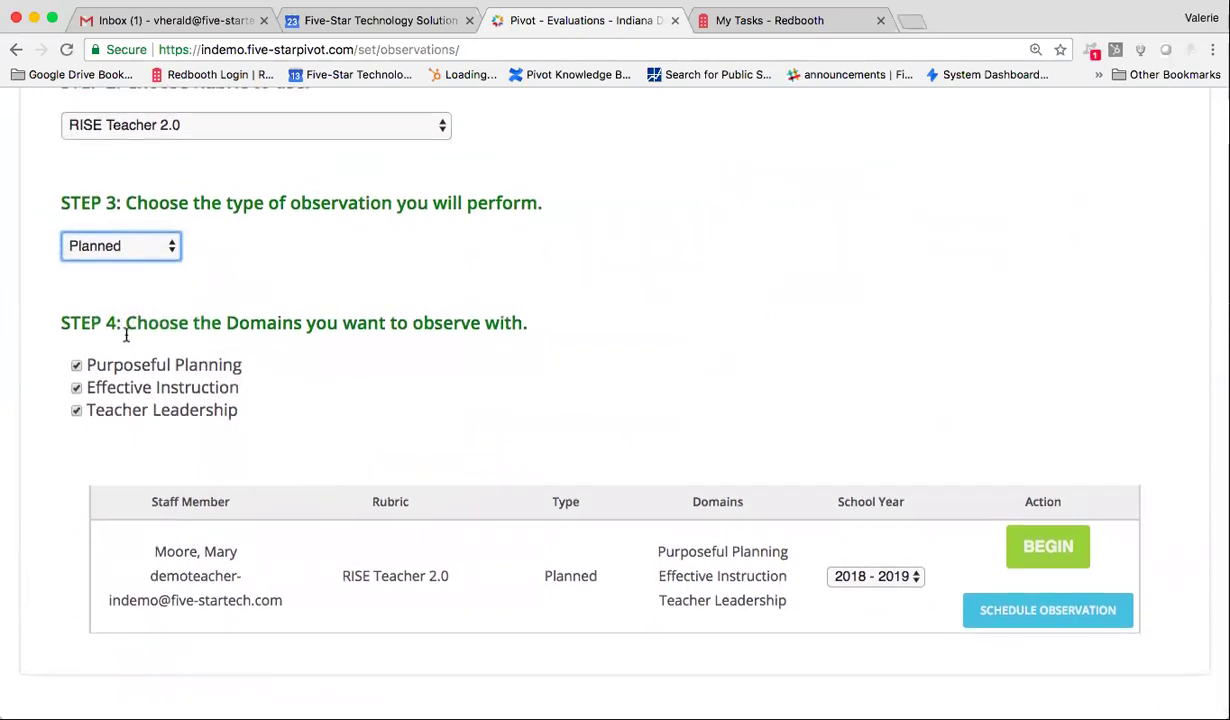
- Include Purposeful Planning, Effective Instruction and Teacher Leadership domains, then begin the observation
{"action": "left_click", "coordinate": [77, 365]}
{"action": "left_click", "coordinate": [77, 387]}
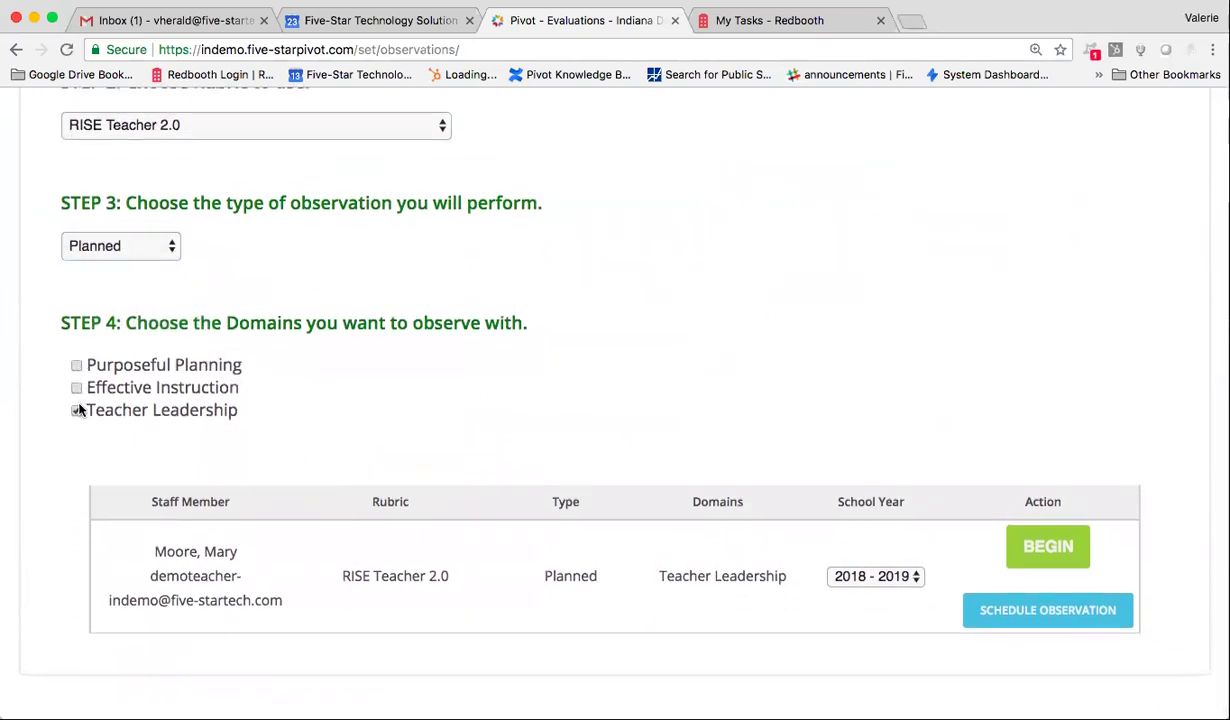
{"action": "left_click", "coordinate": [77, 410]}
{"action": "left_click", "coordinate": [77, 365]}
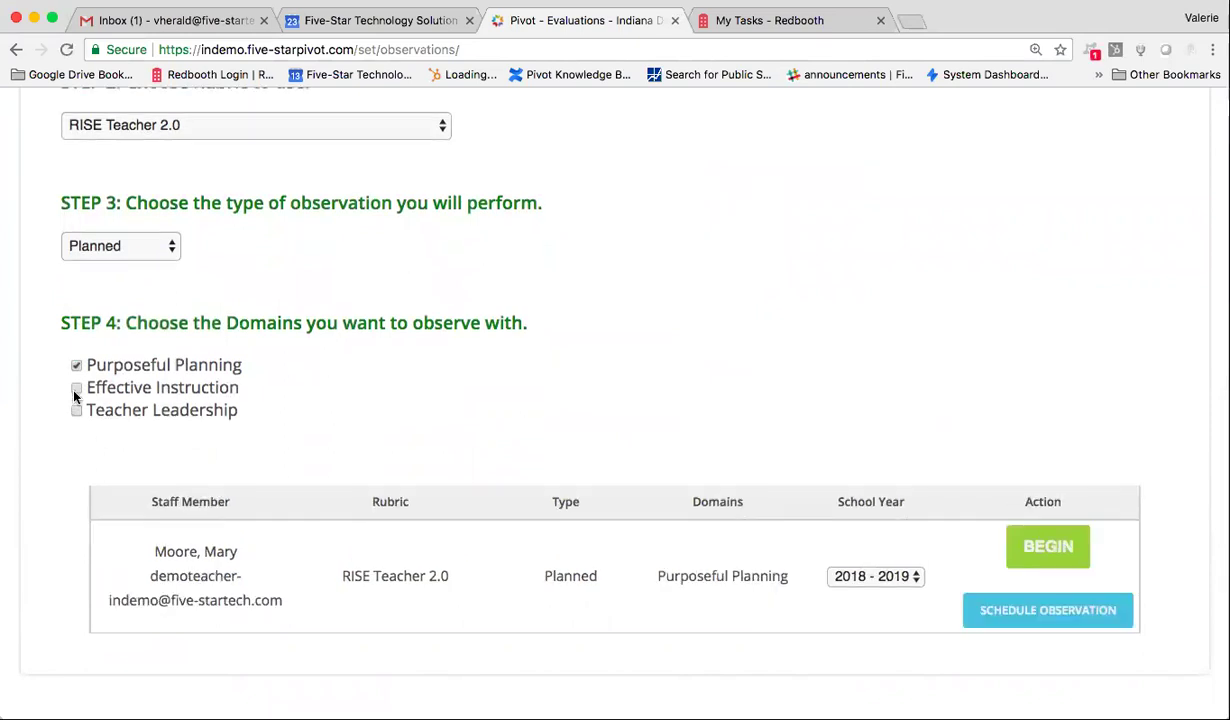
{"action": "left_click", "coordinate": [76, 390]}
{"action": "left_click", "coordinate": [77, 410]}
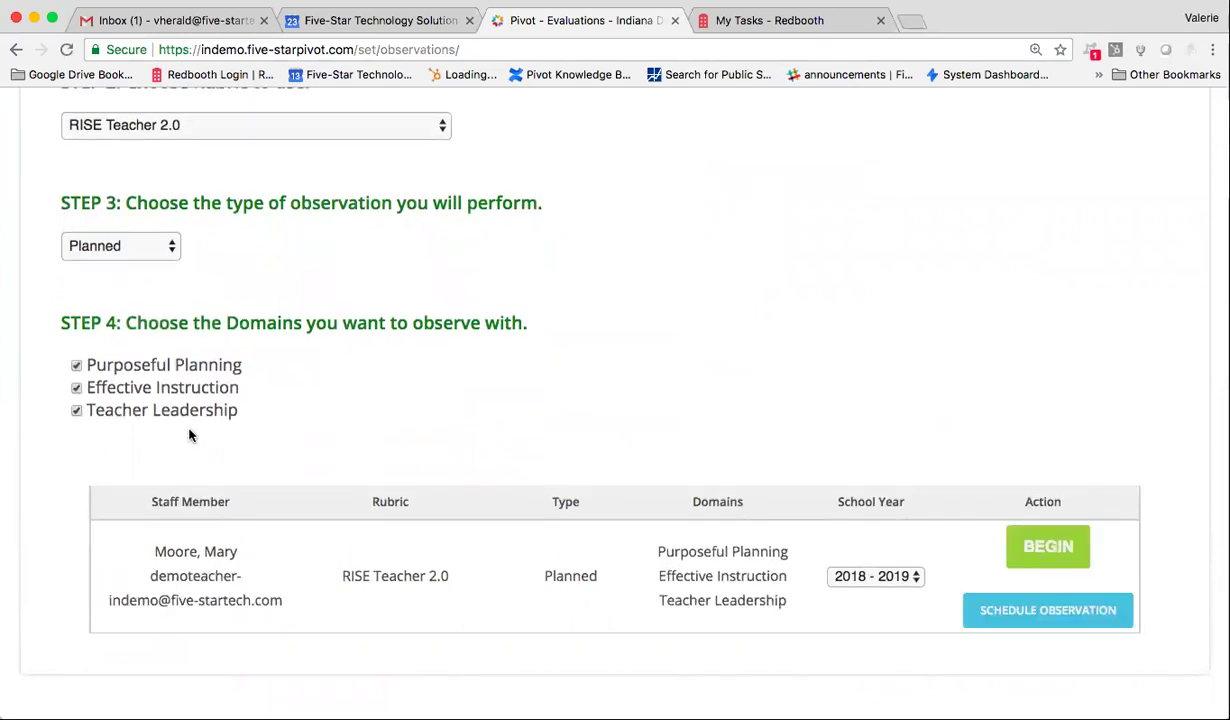
{"action": "left_click", "coordinate": [76, 388]}
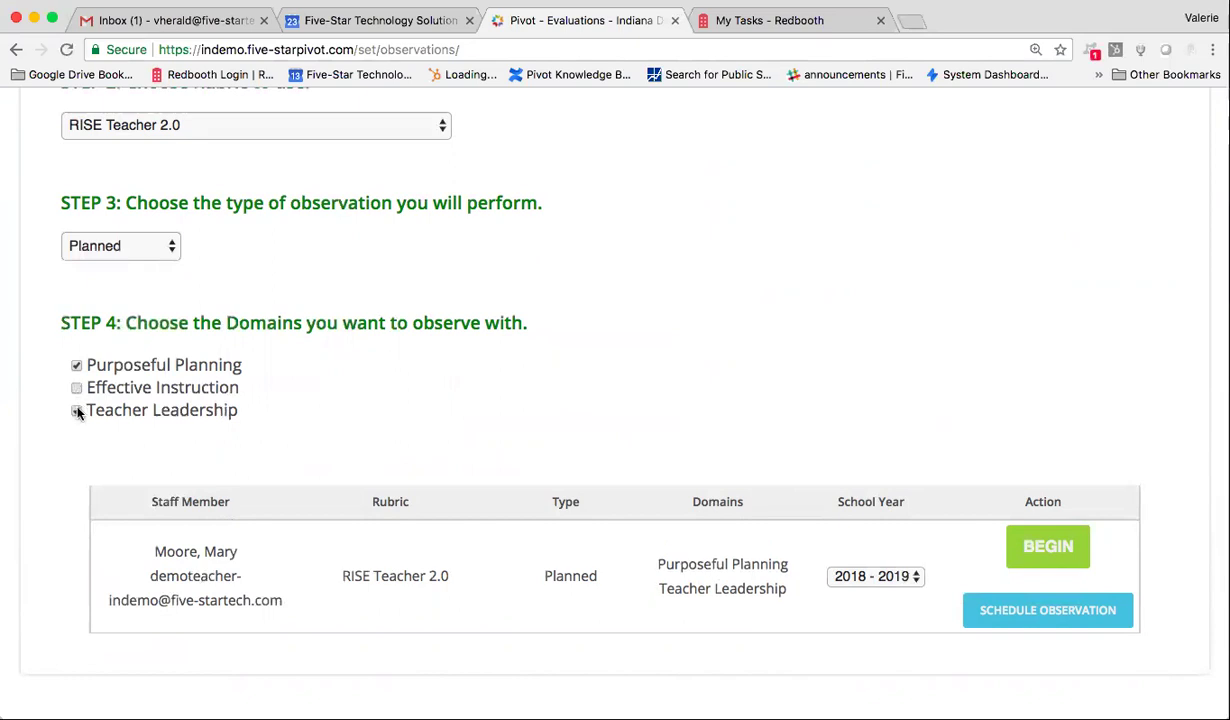
{"action": "left_click", "coordinate": [77, 411]}
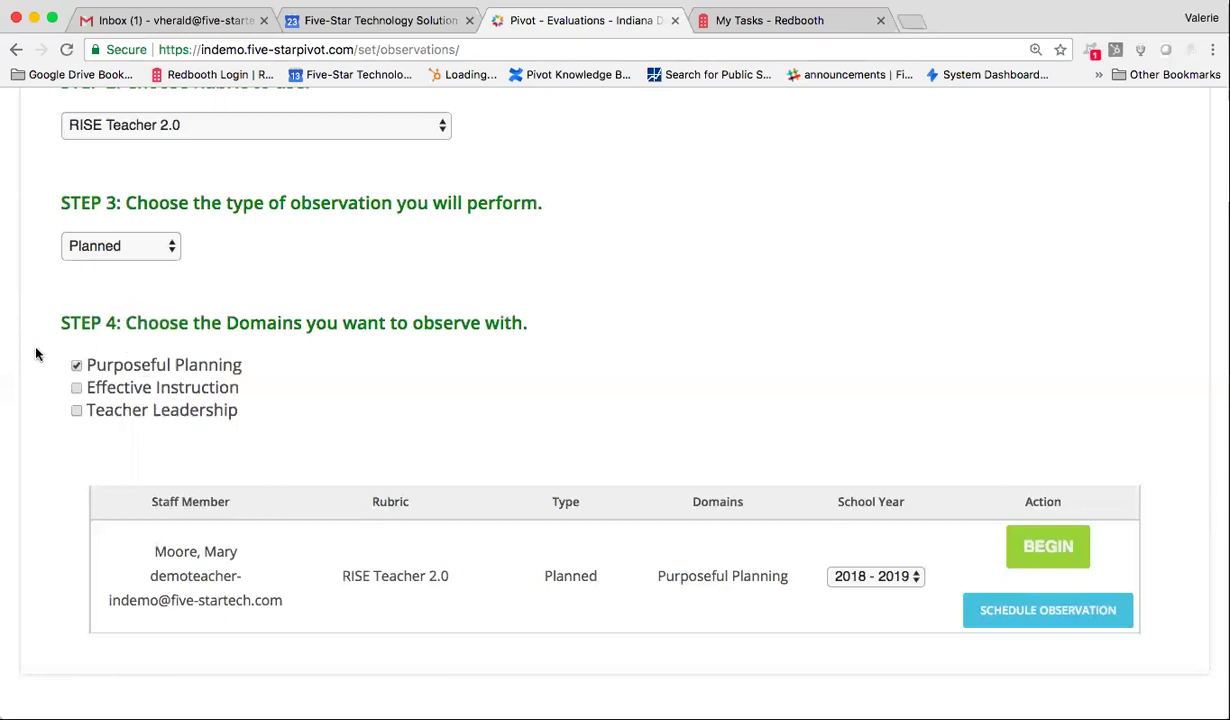
{"action": "left_click", "coordinate": [75, 389]}
{"action": "left_click", "coordinate": [77, 411]}
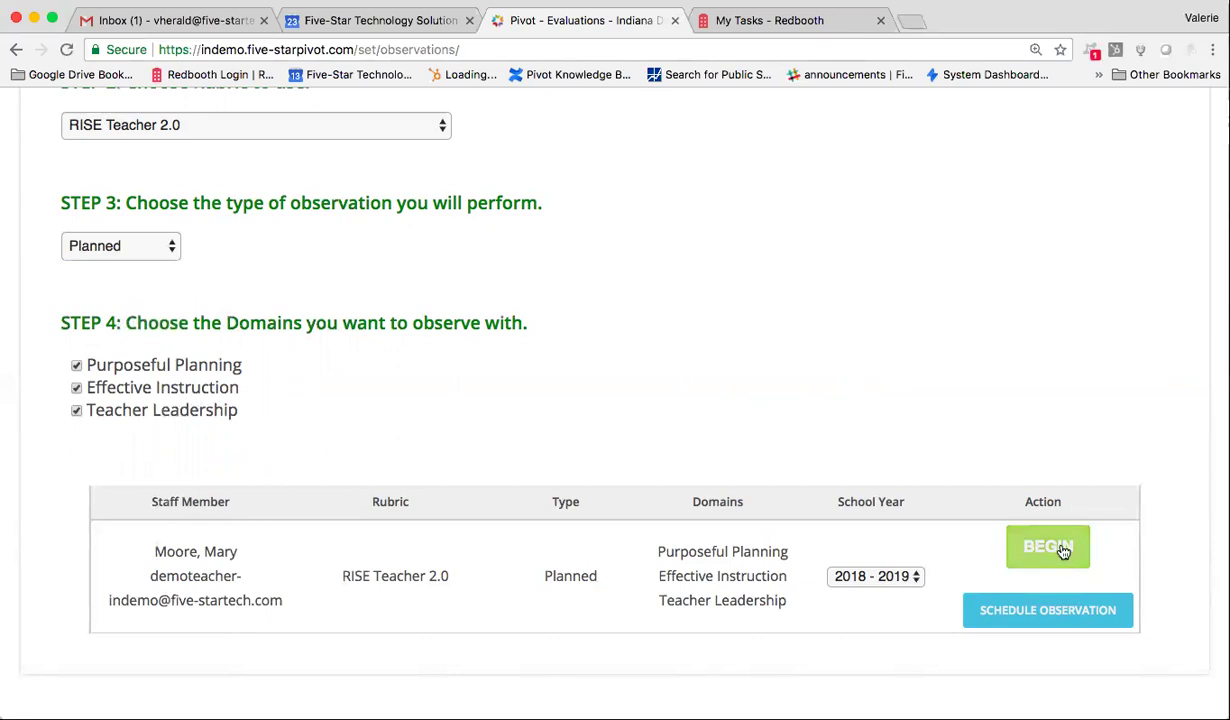
{"action": "left_click", "coordinate": [1030, 548]}
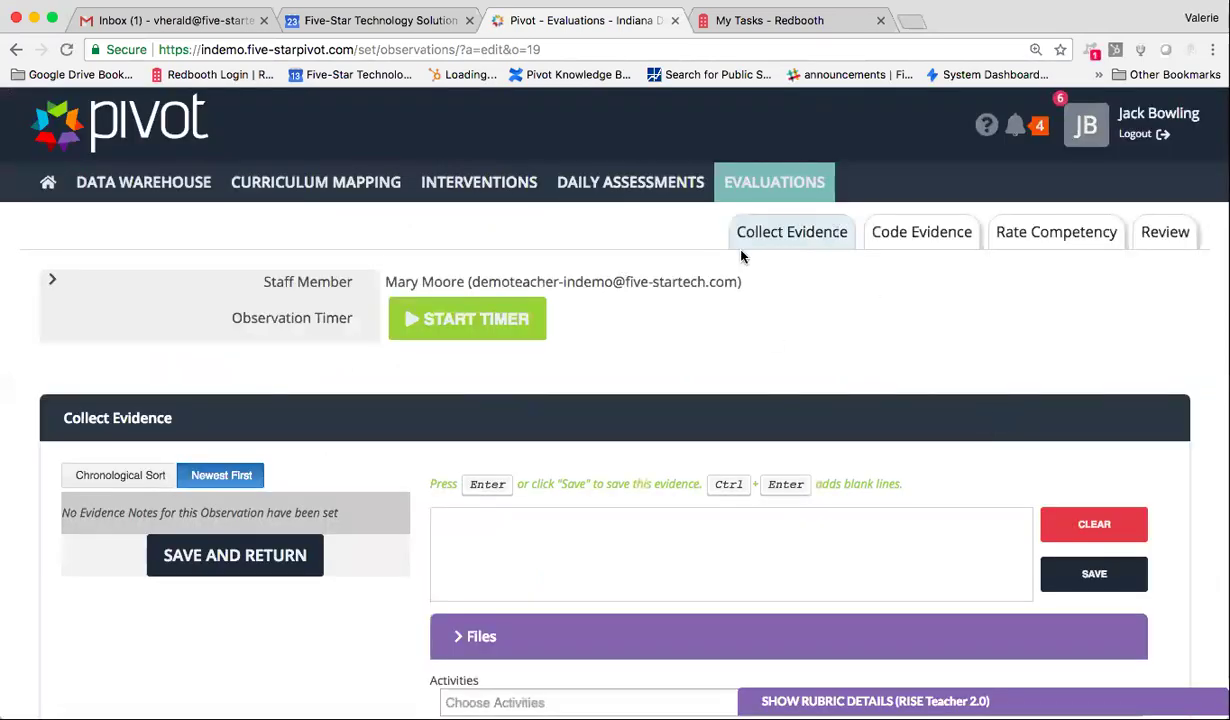
- Add four placeholder text notes as evidence
{"action": "left_click", "coordinate": [601, 508]}
{"action": "type", "text": "jfkdjfdkla;fj"}
{"action": "key", "text": "Return"}
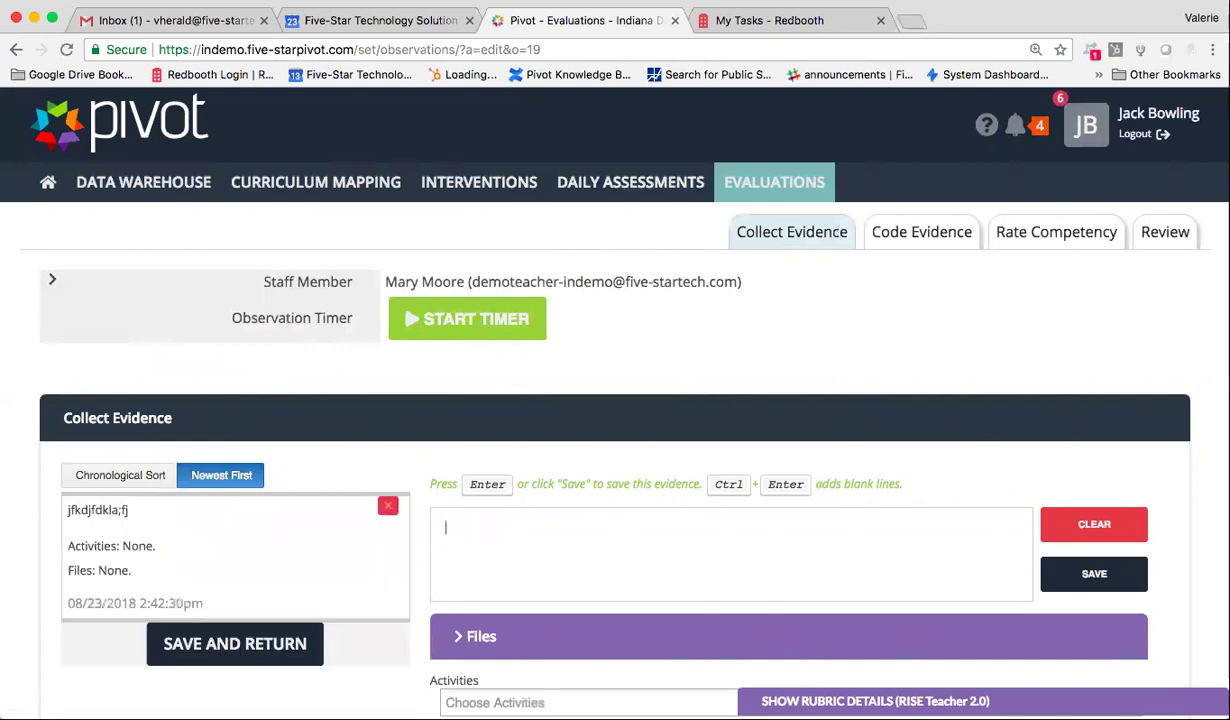
{"action": "type", "text": "fjdkfjdkafjdklas;"}
{"action": "key", "text": "Return"}
{"action": "type", "text": "fjdkjfdkafjdklsa;"}
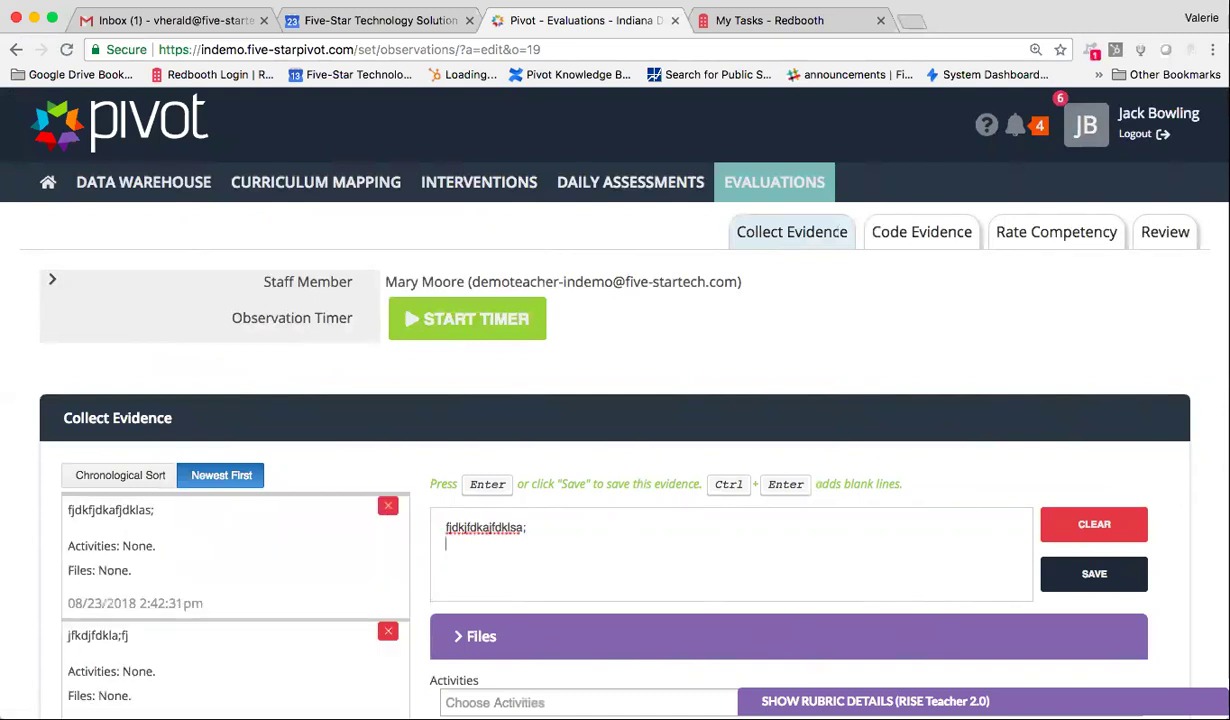
{"action": "key", "text": "Return"}
{"action": "type", "text": "fjdkjfdkajfdkasl;"}
{"action": "key", "text": "Return"}
{"action": "scroll", "coordinate": [626, 560], "scroll_direction": "down", "scroll_amount": 3}
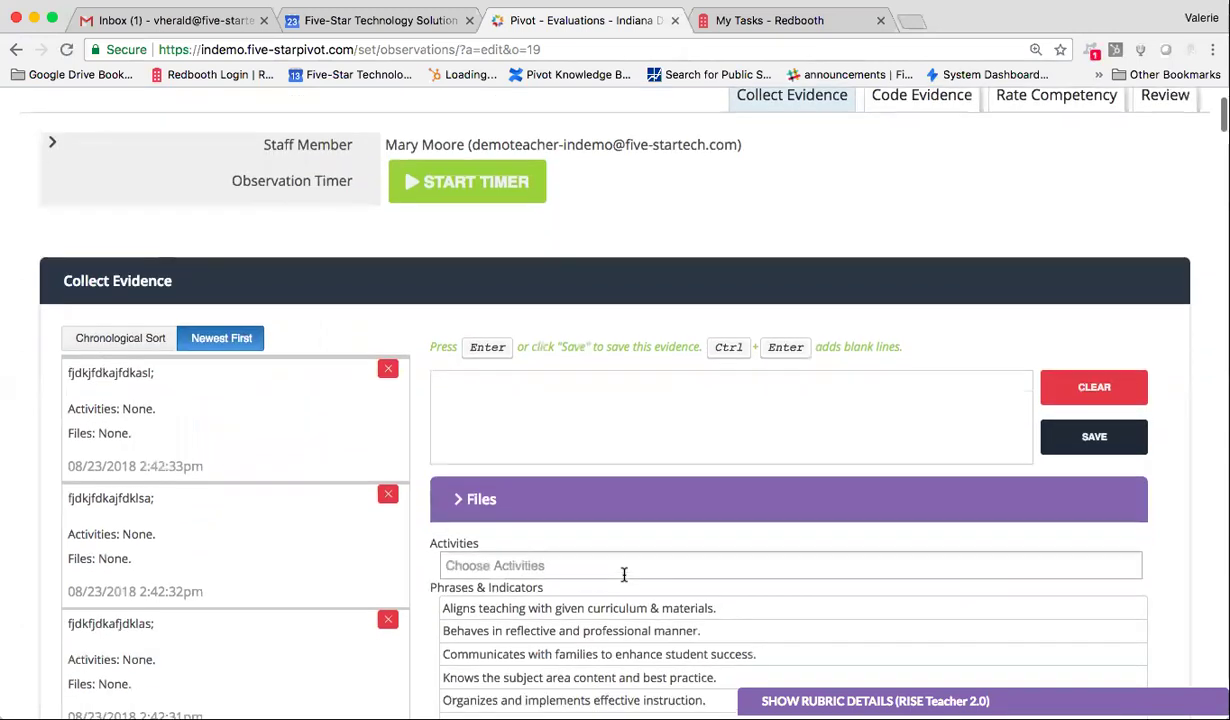
- Attach PyxisEdu Overview.pdf from Desktop > Marketing Materials and save it as evidence
{"action": "left_click", "coordinate": [460, 500]}
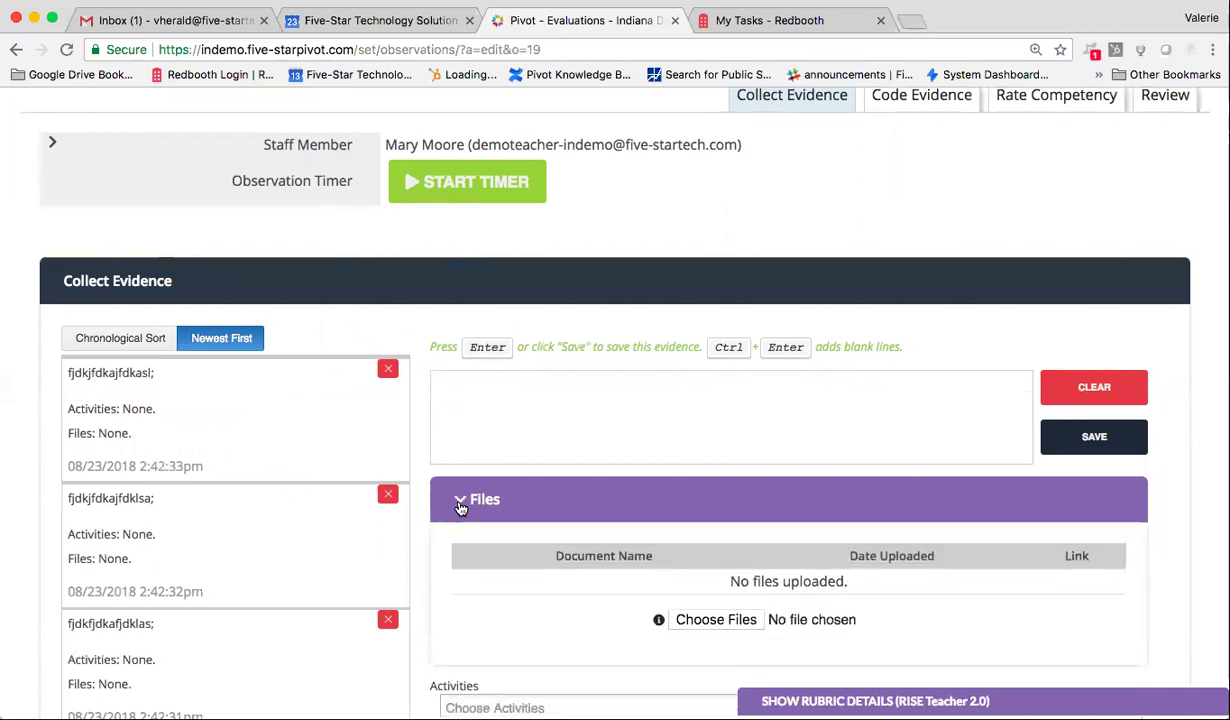
{"action": "left_click", "coordinate": [741, 621]}
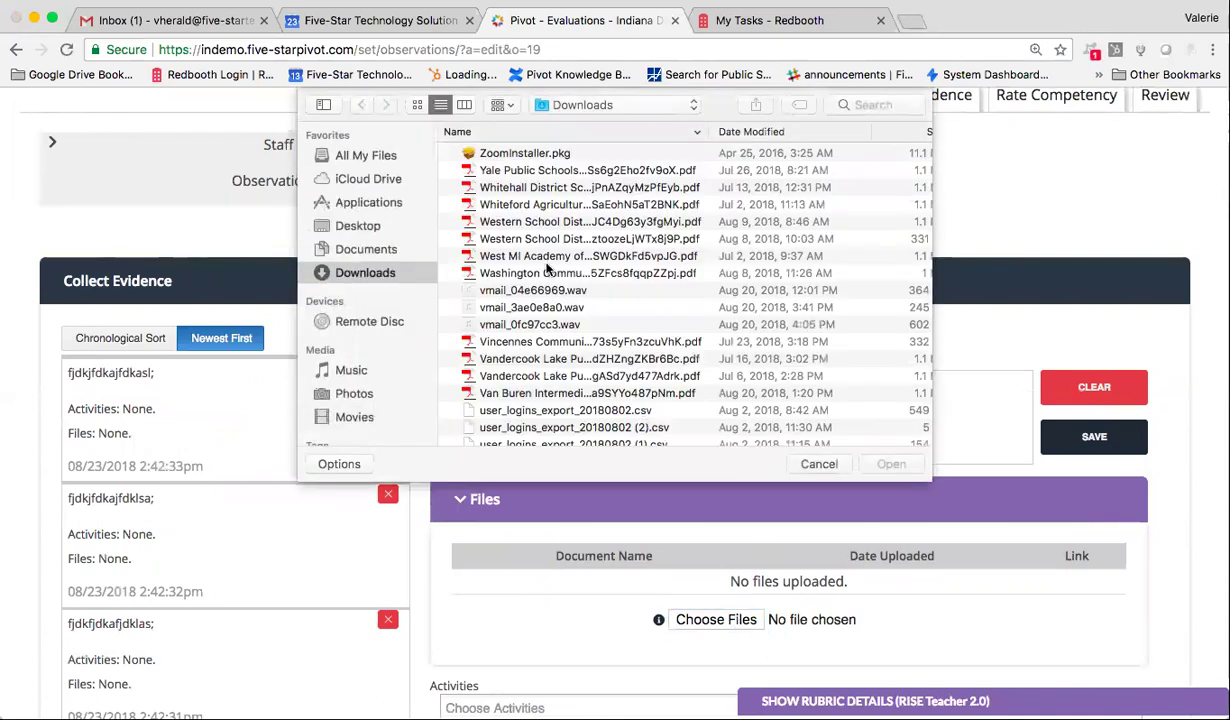
{"action": "left_click", "coordinate": [342, 228]}
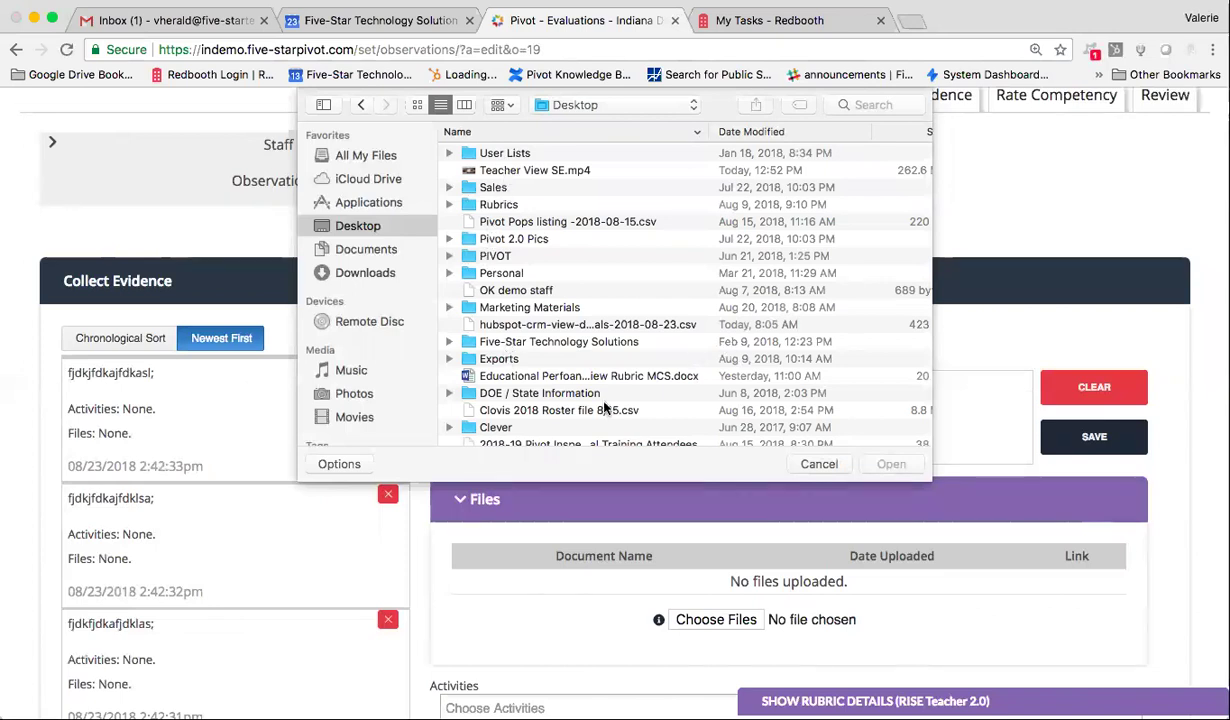
{"action": "scroll", "coordinate": [583, 417], "scroll_direction": "down", "scroll_amount": 1}
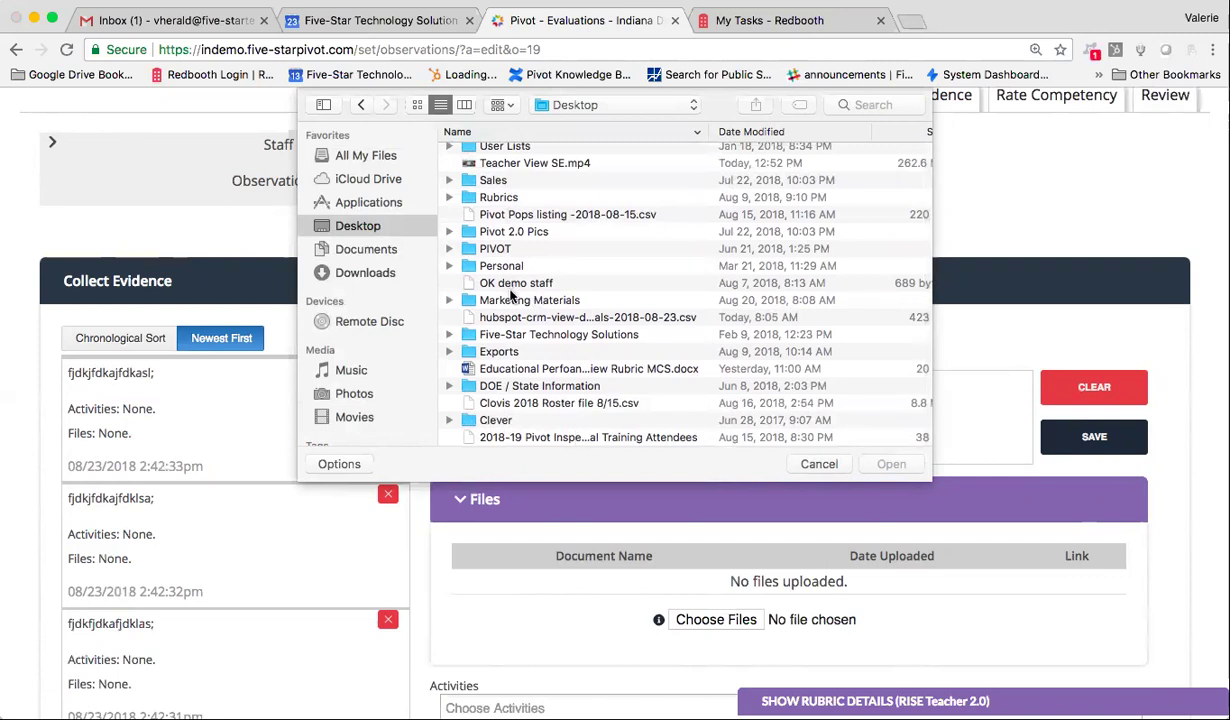
{"action": "double_click", "coordinate": [513, 300]}
{"action": "left_click", "coordinate": [494, 153]}
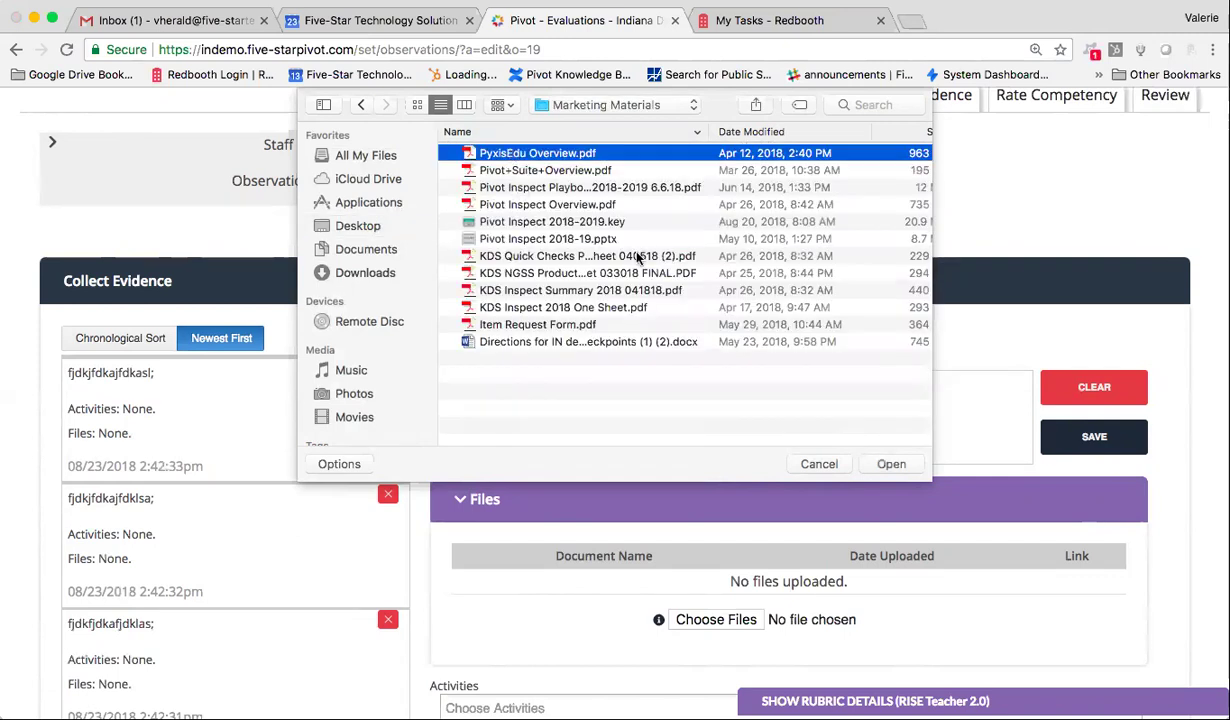
{"action": "left_click", "coordinate": [885, 466]}
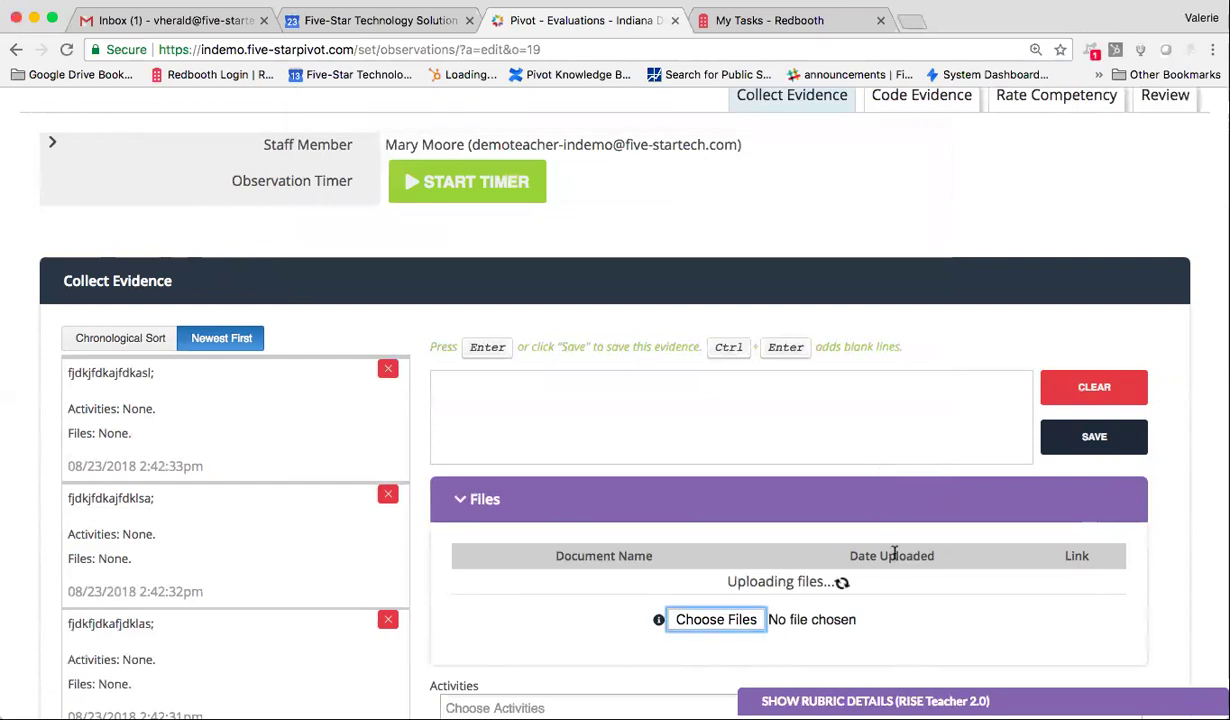
{"action": "scroll", "coordinate": [760, 568], "scroll_direction": "down", "scroll_amount": 1}
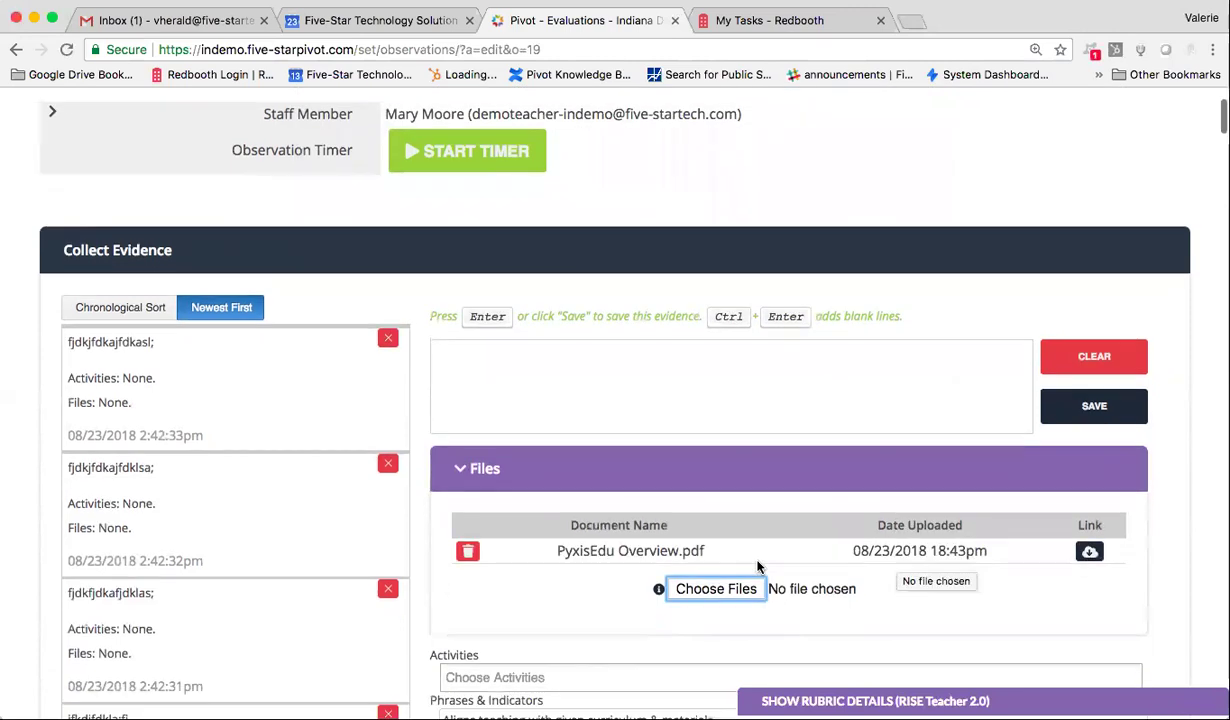
{"action": "left_click", "coordinate": [1100, 392]}
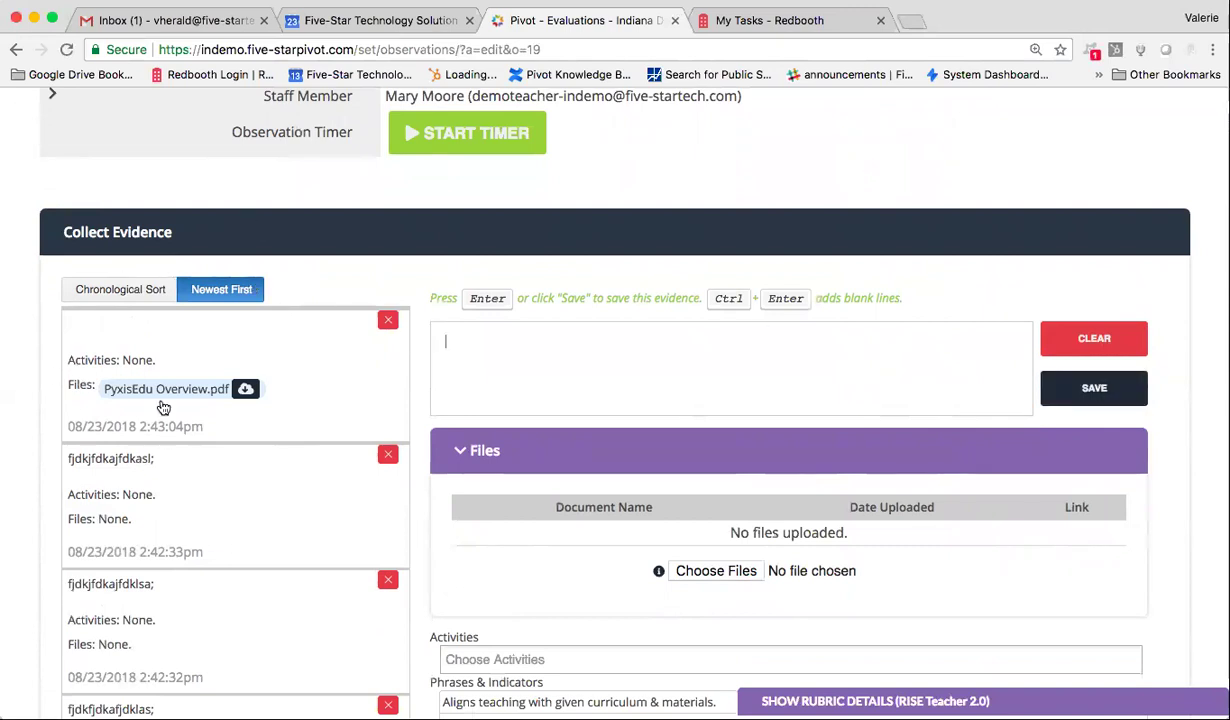
- Add two more placeholder text notes, then save the evidence and return
{"action": "left_click", "coordinate": [439, 379]}
{"action": "type", "text": "fjkdaljfdkalfjdas;"}
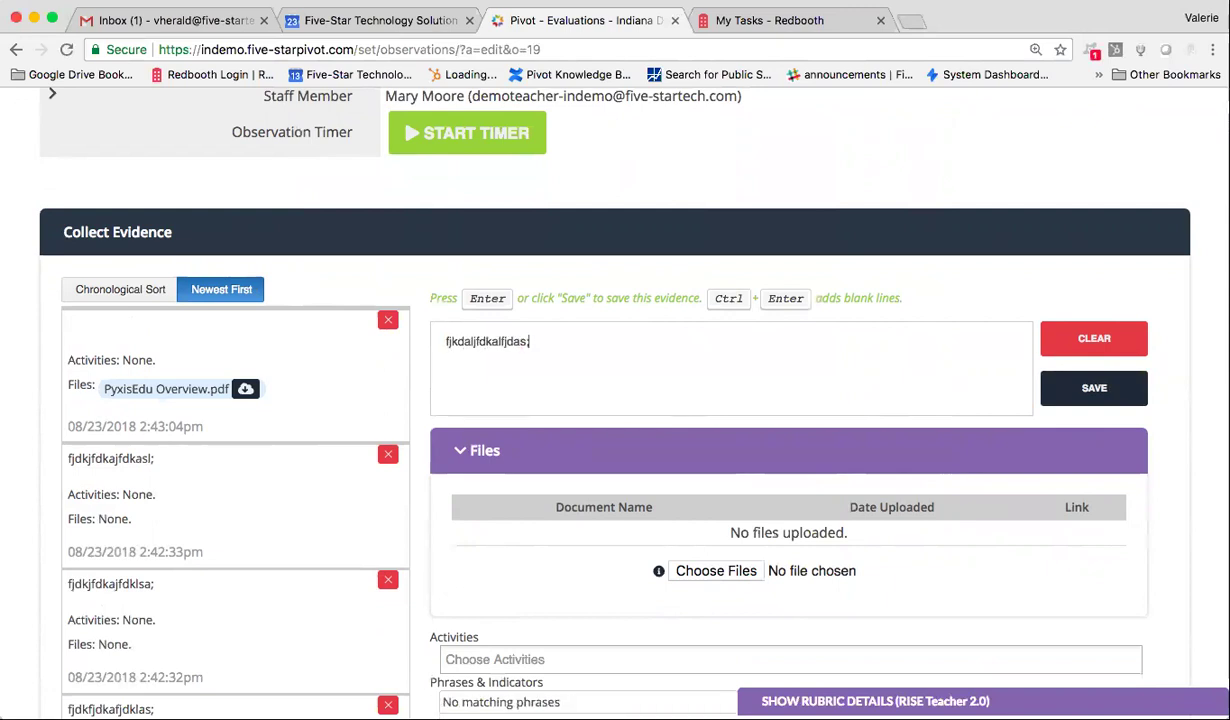
{"action": "key", "text": "Return"}
{"action": "type", "text": "fkdljfdklafdsa"}
{"action": "key", "text": "Return"}
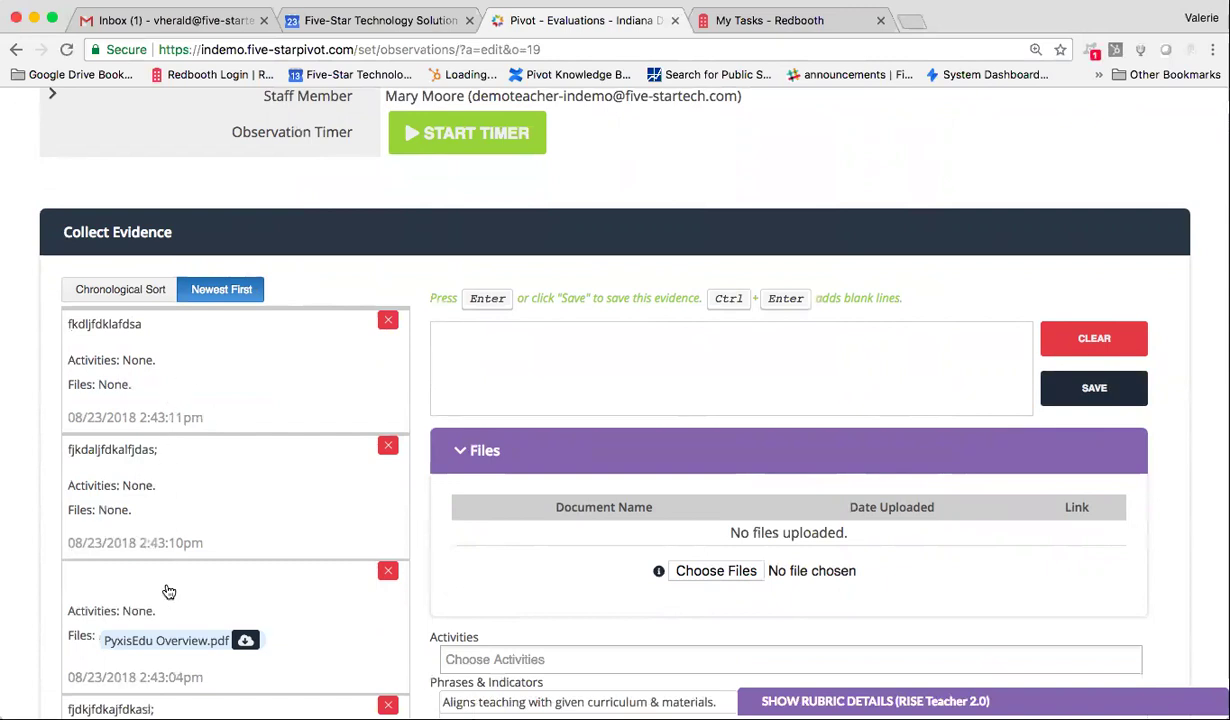
{"action": "scroll", "coordinate": [165, 588], "scroll_direction": "down", "scroll_amount": 10}
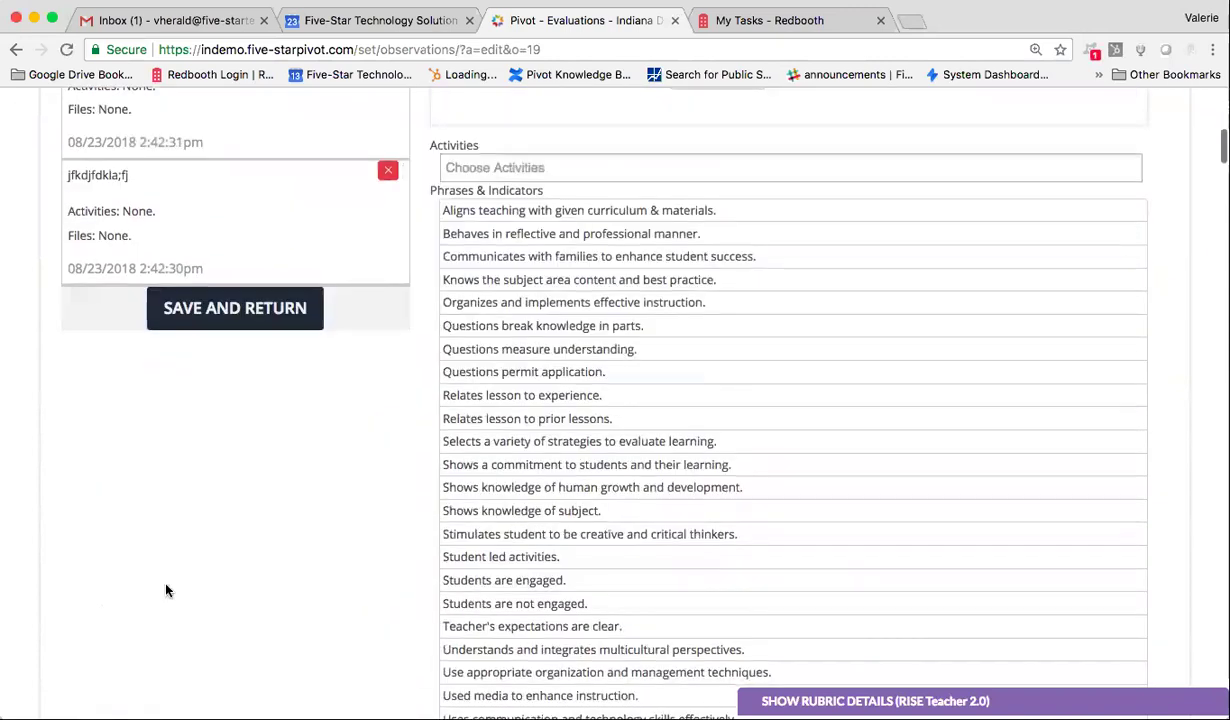
{"action": "left_click", "coordinate": [222, 307]}
- Code the newest note 1.1 Effective and 1.2 Highly Effective, the second 1.2 Improvement Necessary
{"action": "left_click", "coordinate": [916, 108]}
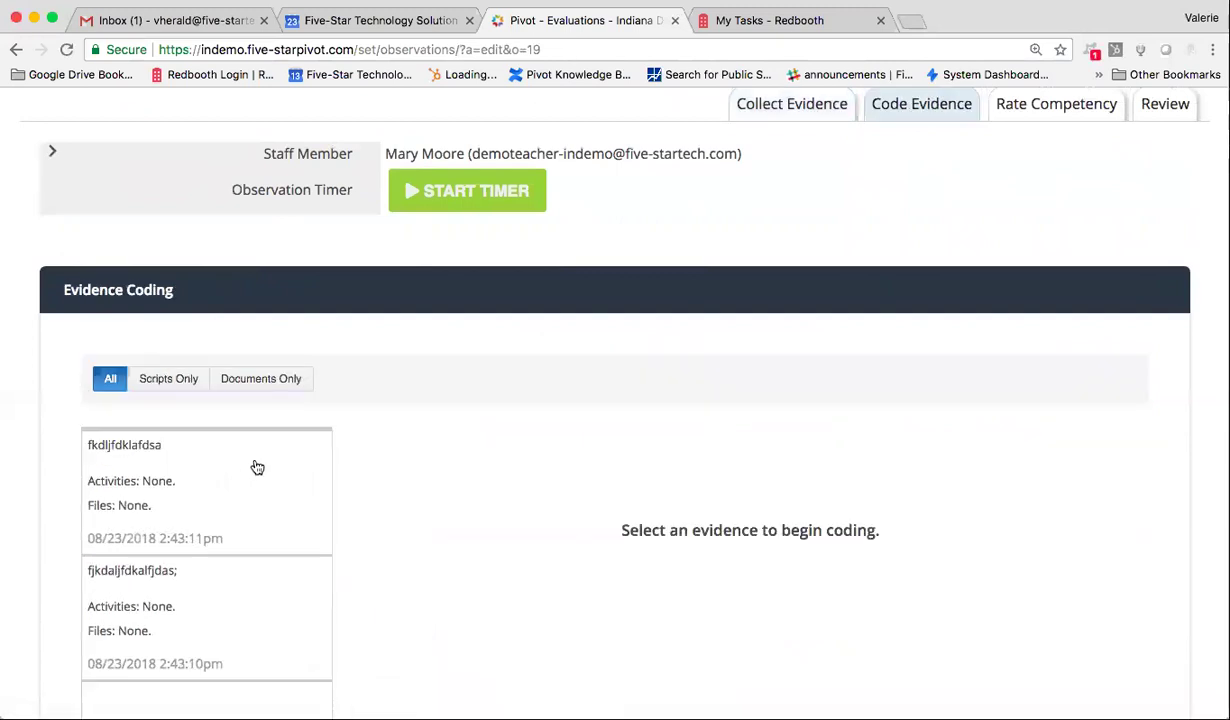
{"action": "left_click", "coordinate": [244, 476]}
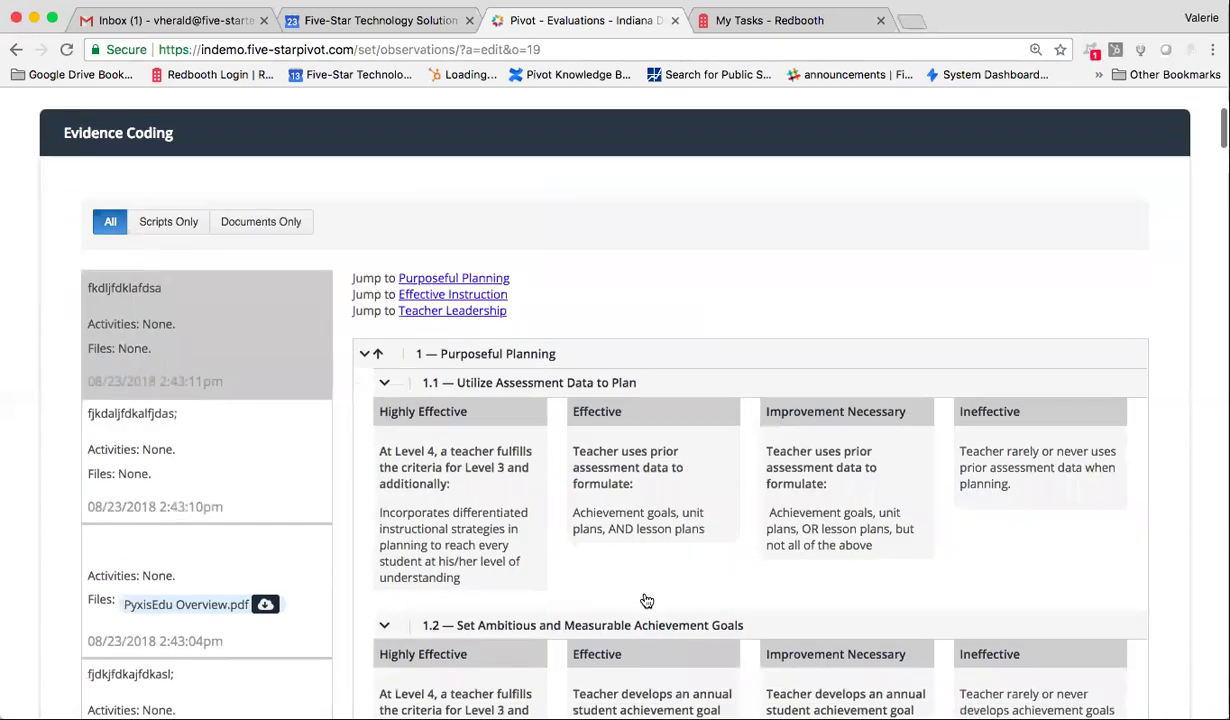
{"action": "scroll", "coordinate": [616, 572], "scroll_direction": "down", "scroll_amount": 5}
{"action": "left_click", "coordinate": [600, 276]}
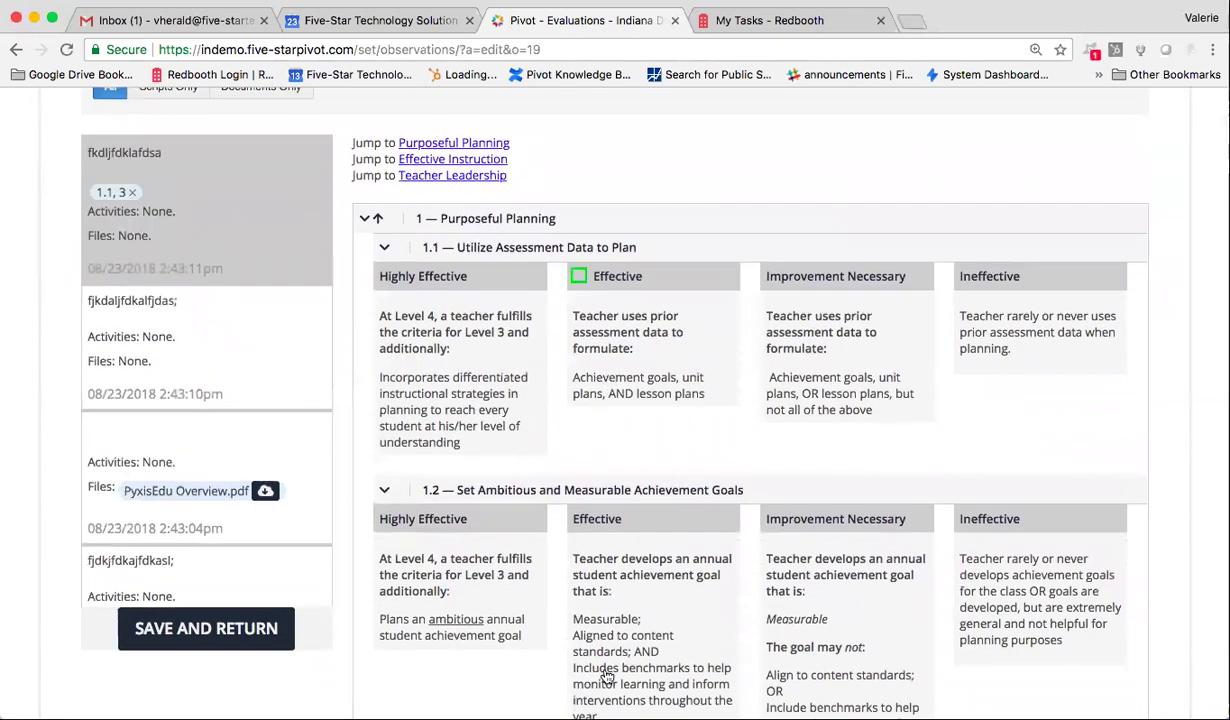
{"action": "scroll", "coordinate": [600, 300], "scroll_direction": "down", "scroll_amount": 3}
{"action": "left_click", "coordinate": [430, 359]}
{"action": "left_click", "coordinate": [208, 293]}
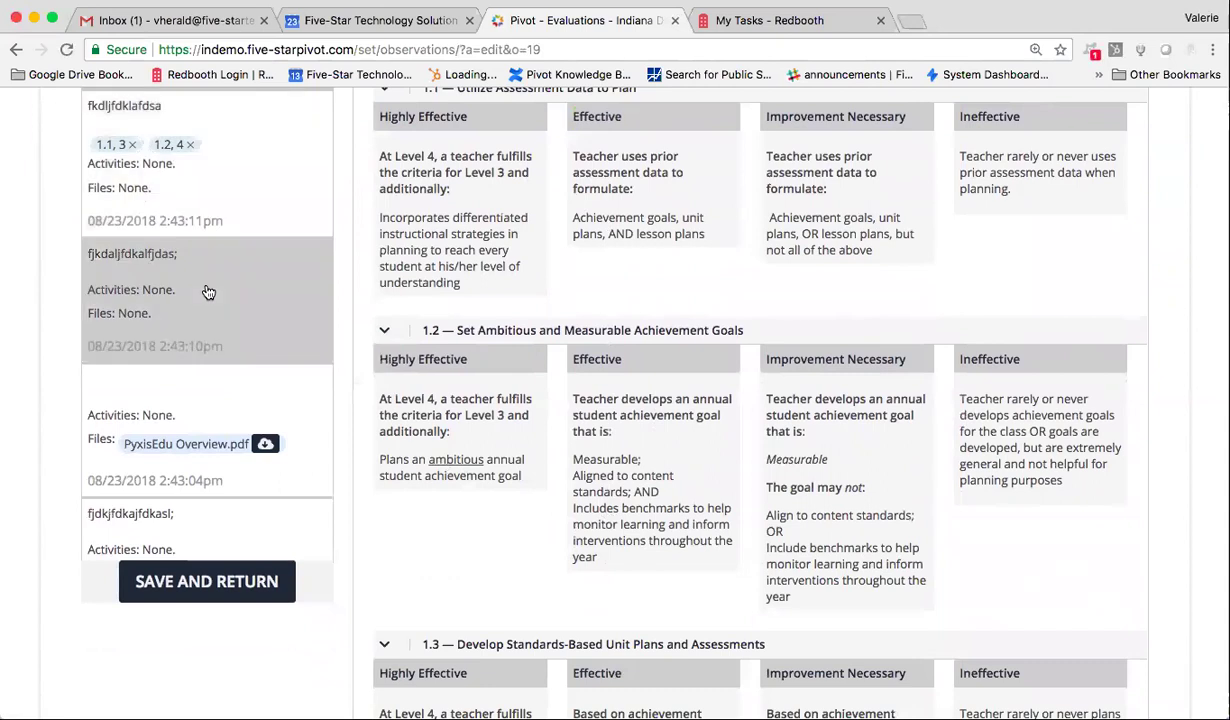
{"action": "left_click", "coordinate": [815, 466]}
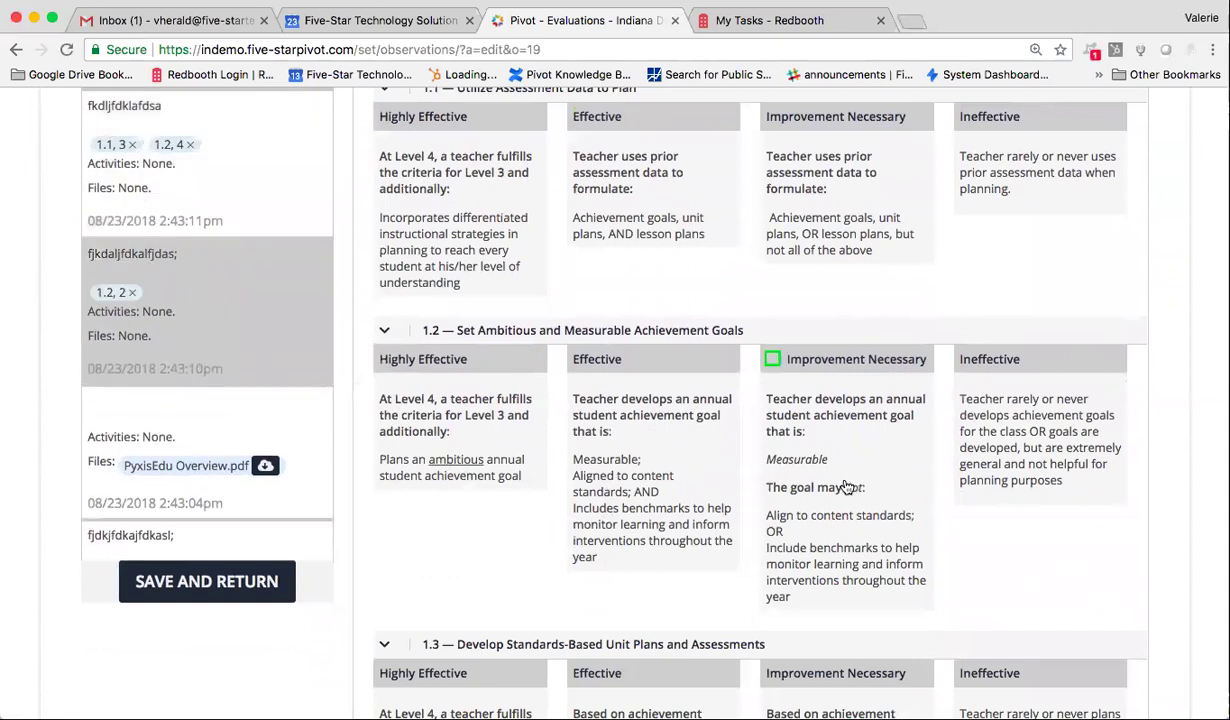
- Code the PyxisEdu Overview.pdf note 1.3 Highly Effective and 1.4 Improvement Necessary
{"action": "left_click", "coordinate": [222, 406]}
{"action": "scroll", "coordinate": [434, 500], "scroll_direction": "down", "scroll_amount": 5}
{"action": "left_click", "coordinate": [415, 470]}
{"action": "scroll", "coordinate": [705, 550], "scroll_direction": "down", "scroll_amount": 4}
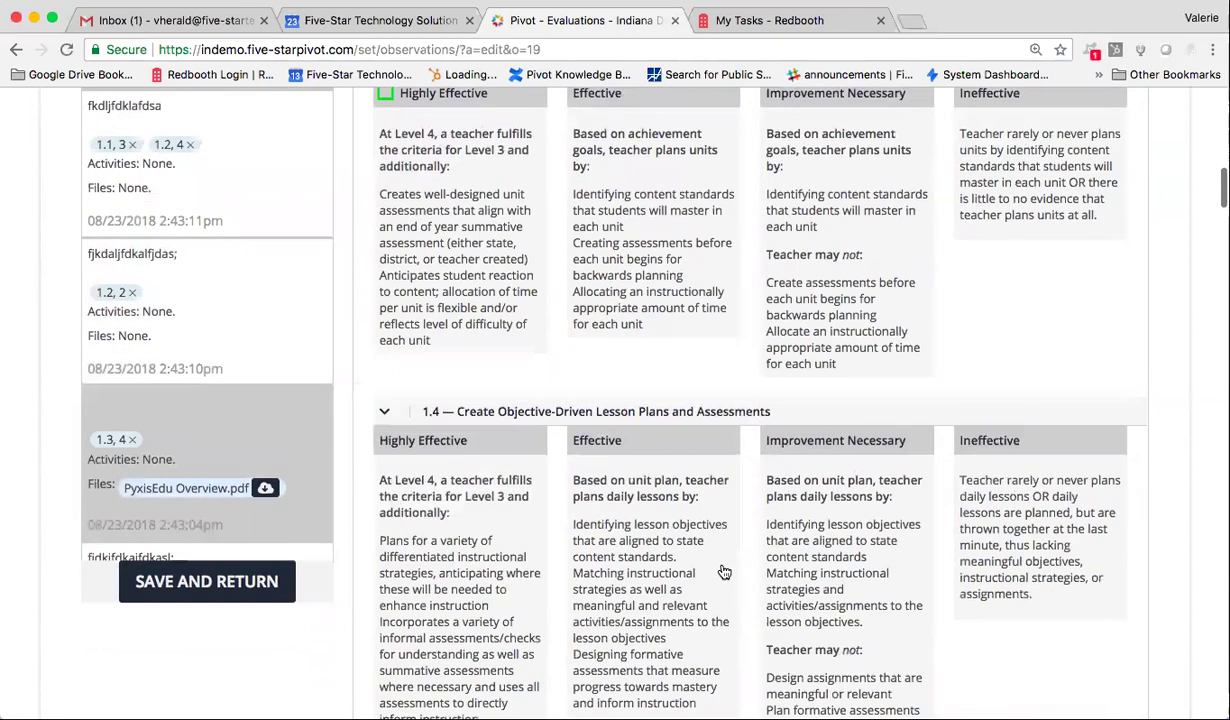
{"action": "left_click", "coordinate": [870, 540]}
{"action": "scroll", "coordinate": [208, 348], "scroll_direction": "down", "scroll_amount": 6}
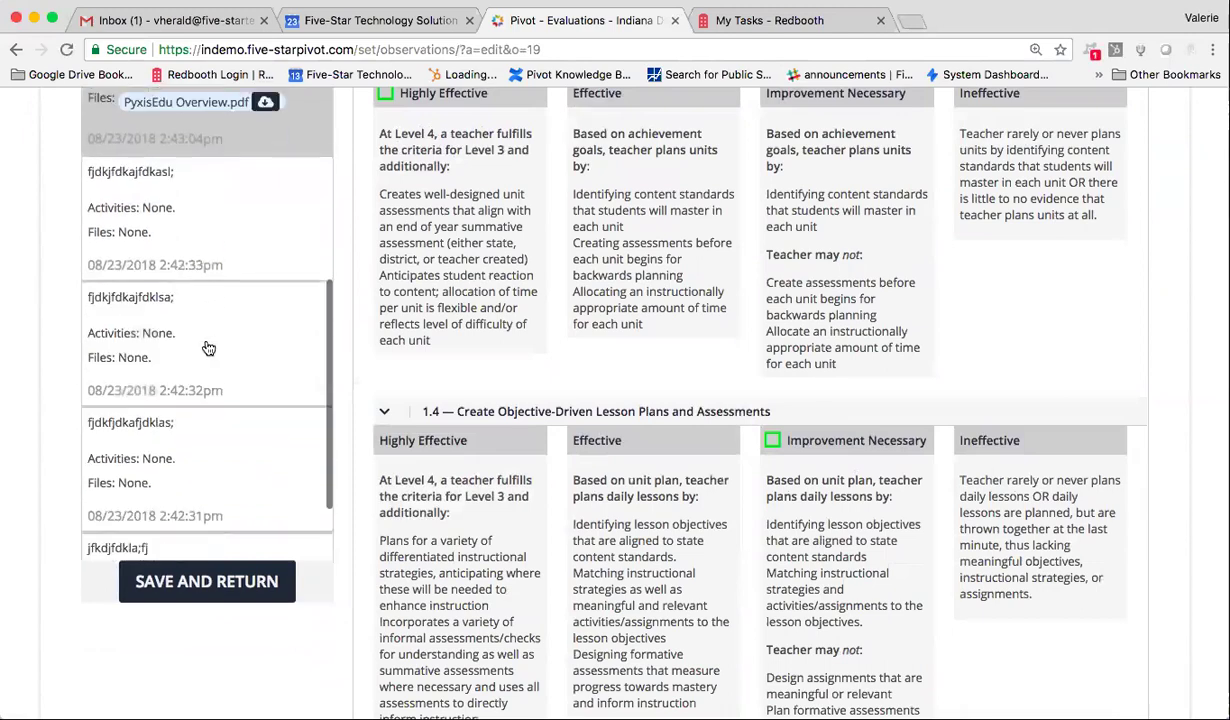
- Code the 2:42:33pm note 1.5 Highly Effective, 2.1 Effective and 2.2 Highly Effective
{"action": "left_click", "coordinate": [186, 230]}
{"action": "scroll", "coordinate": [452, 461], "scroll_direction": "down", "scroll_amount": 9}
{"action": "left_click", "coordinate": [455, 333]}
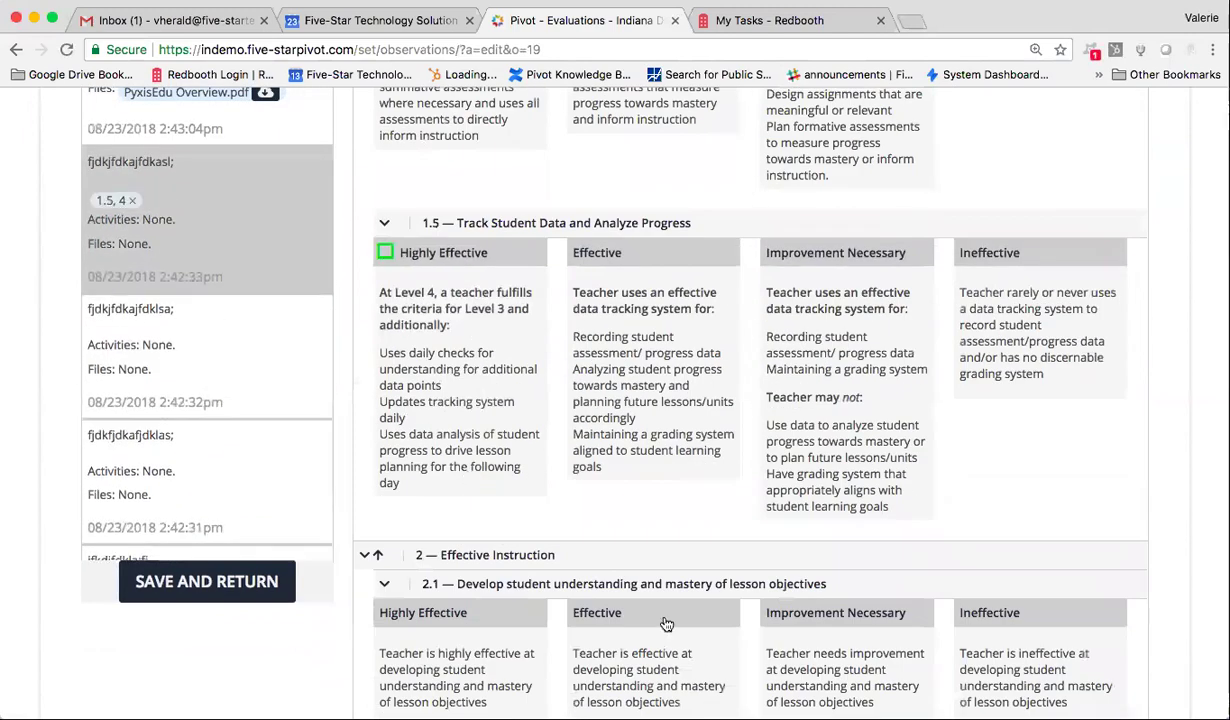
{"action": "left_click", "coordinate": [639, 629]}
{"action": "scroll", "coordinate": [634, 612], "scroll_direction": "down", "scroll_amount": 10}
{"action": "scroll", "coordinate": [635, 612], "scroll_direction": "down", "scroll_amount": 2}
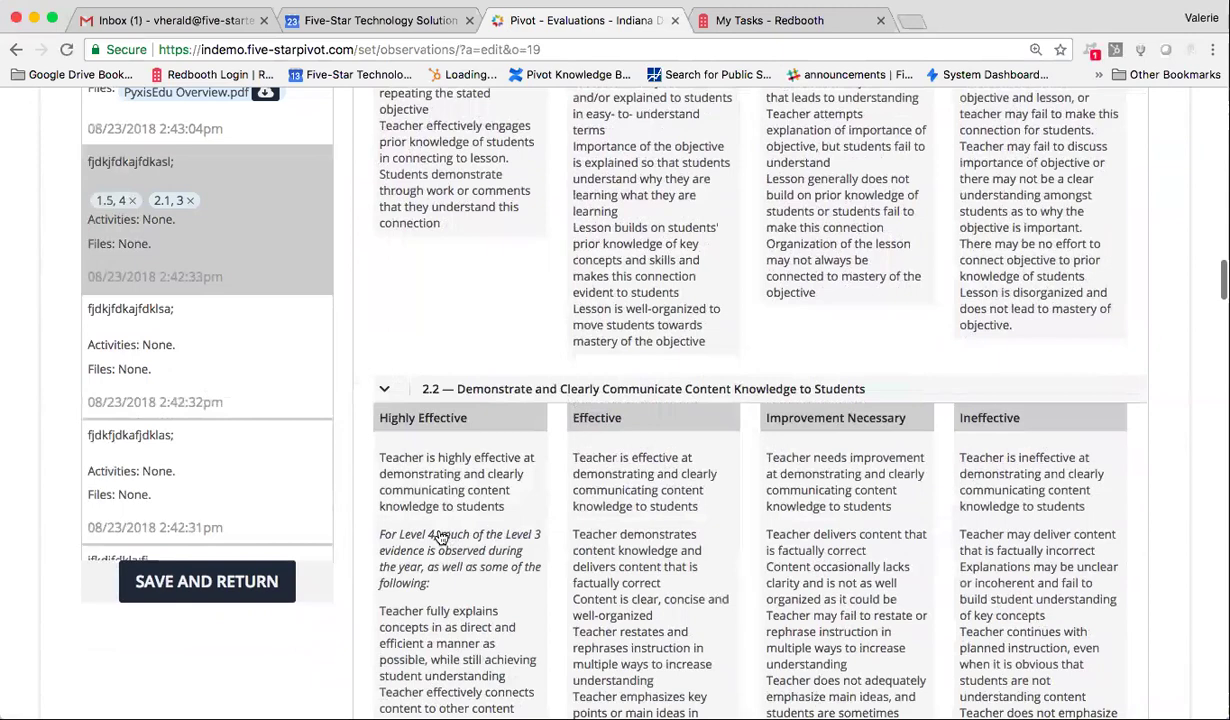
{"action": "left_click", "coordinate": [425, 515]}
- Code the 2:42:32pm note 2.2 Improvement Necessary and 2.3 Effective
{"action": "left_click", "coordinate": [190, 328]}
{"action": "left_click", "coordinate": [846, 547]}
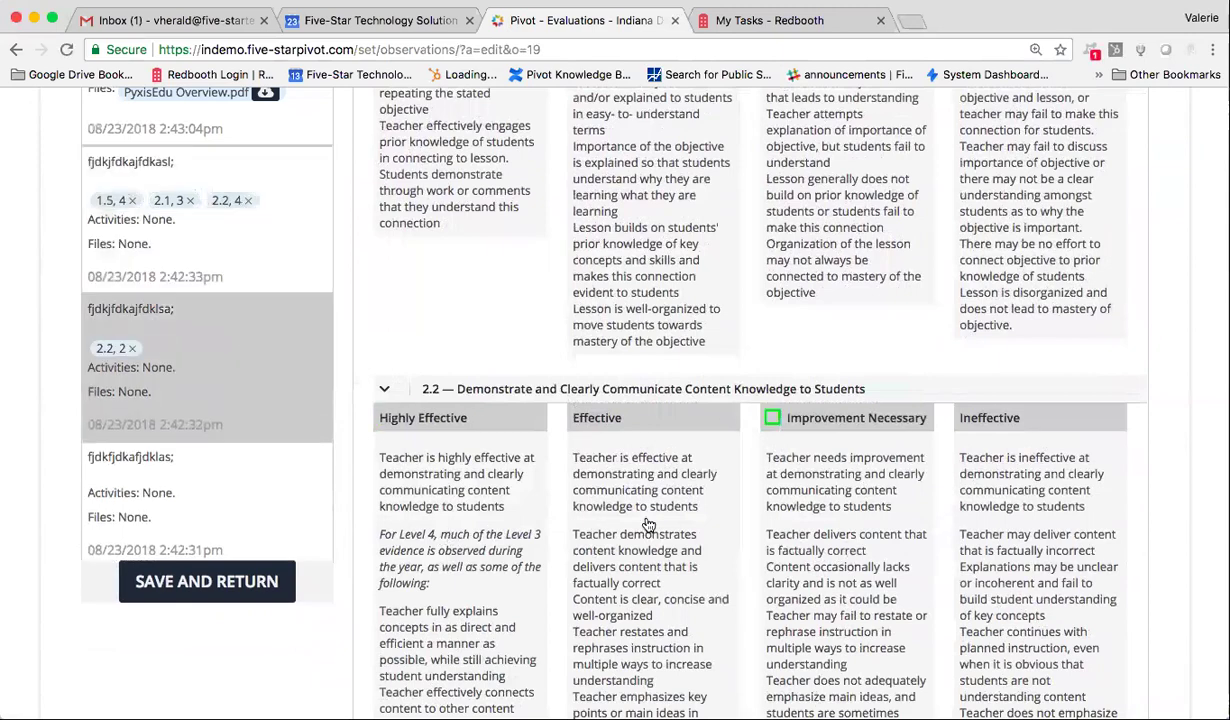
{"action": "scroll", "coordinate": [648, 522], "scroll_direction": "down", "scroll_amount": 9}
{"action": "left_click", "coordinate": [647, 566]}
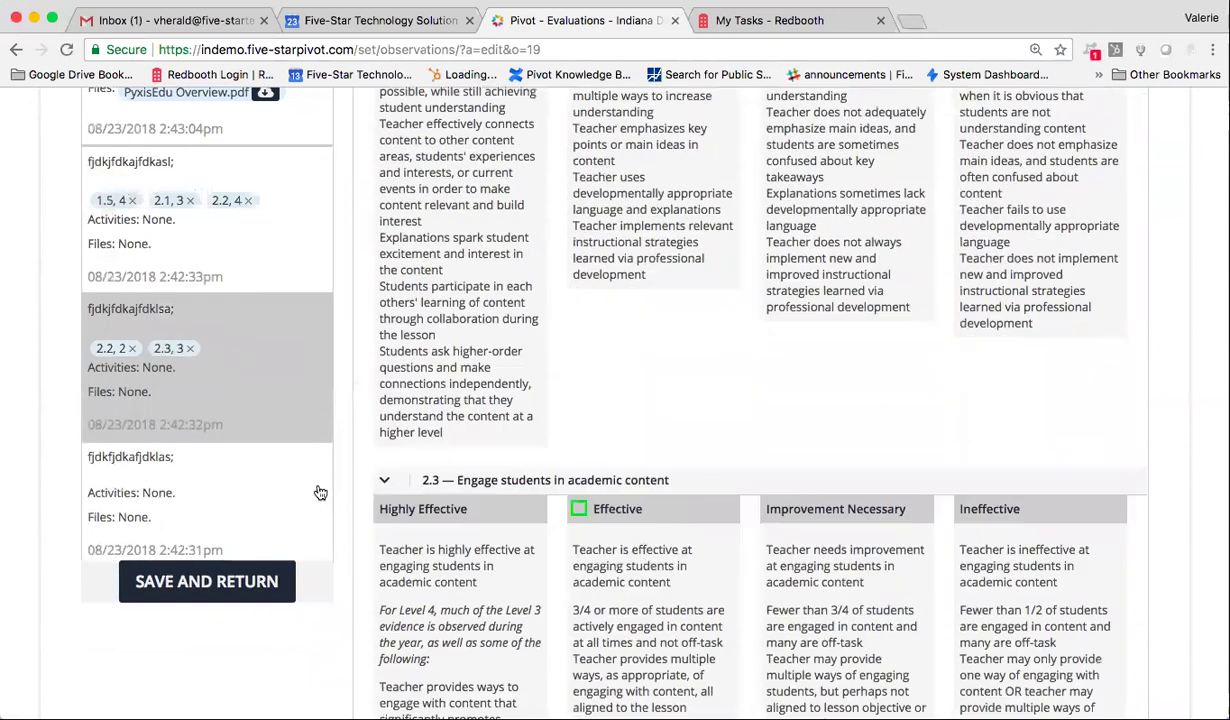
{"action": "scroll", "coordinate": [678, 455], "scroll_direction": "down", "scroll_amount": 6}
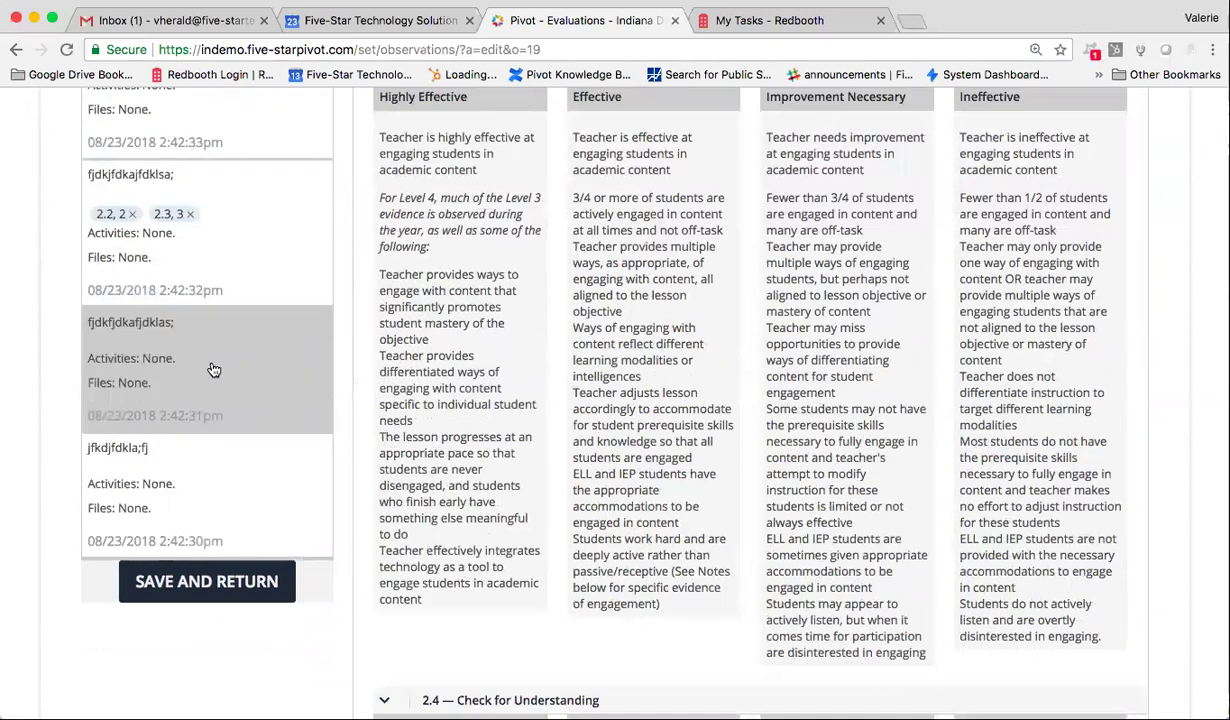
- Rate the 2:42:31pm note 2.3 Effective and the oldest note 2.3 Improvement Necessary
{"action": "scroll", "coordinate": [490, 360], "scroll_direction": "up", "scroll_amount": 3}
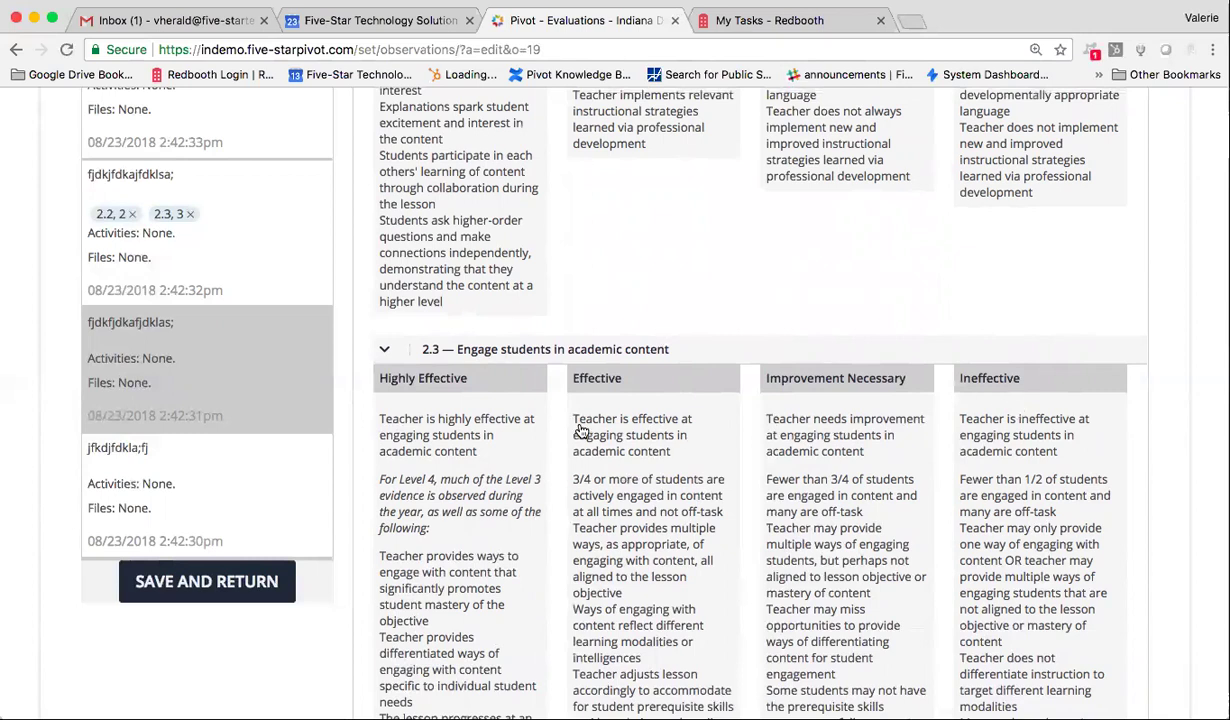
{"action": "left_click", "coordinate": [615, 470]}
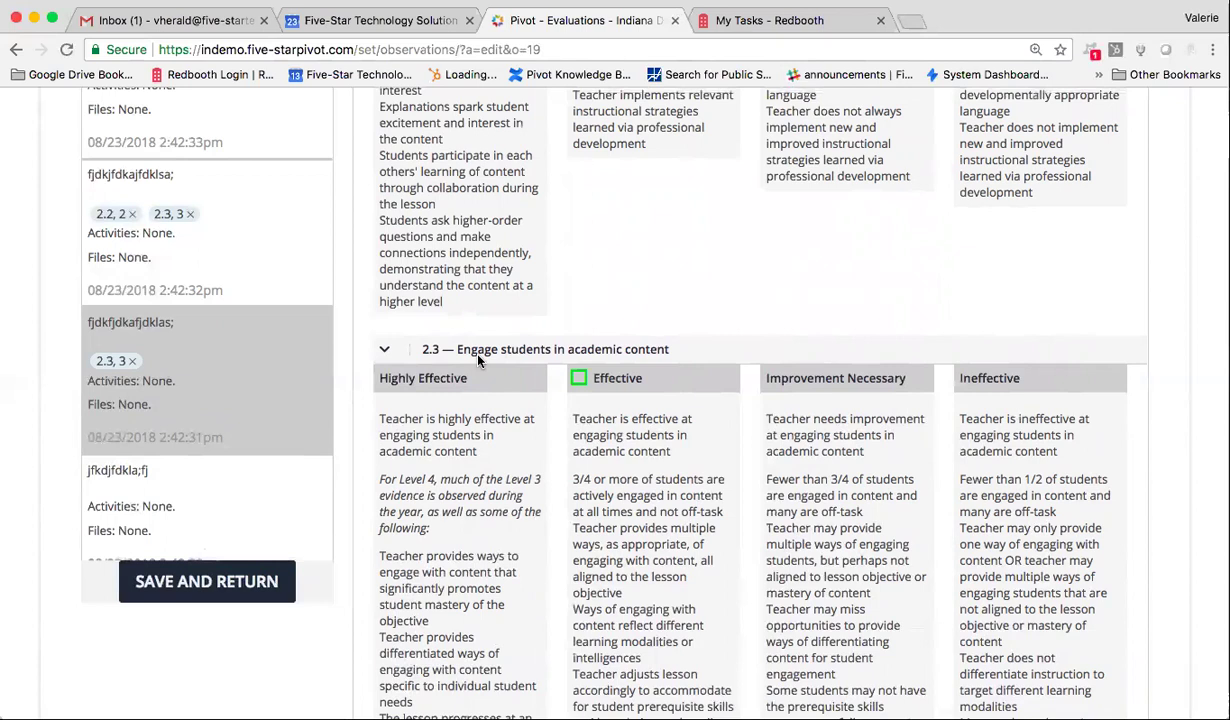
{"action": "left_click", "coordinate": [201, 501]}
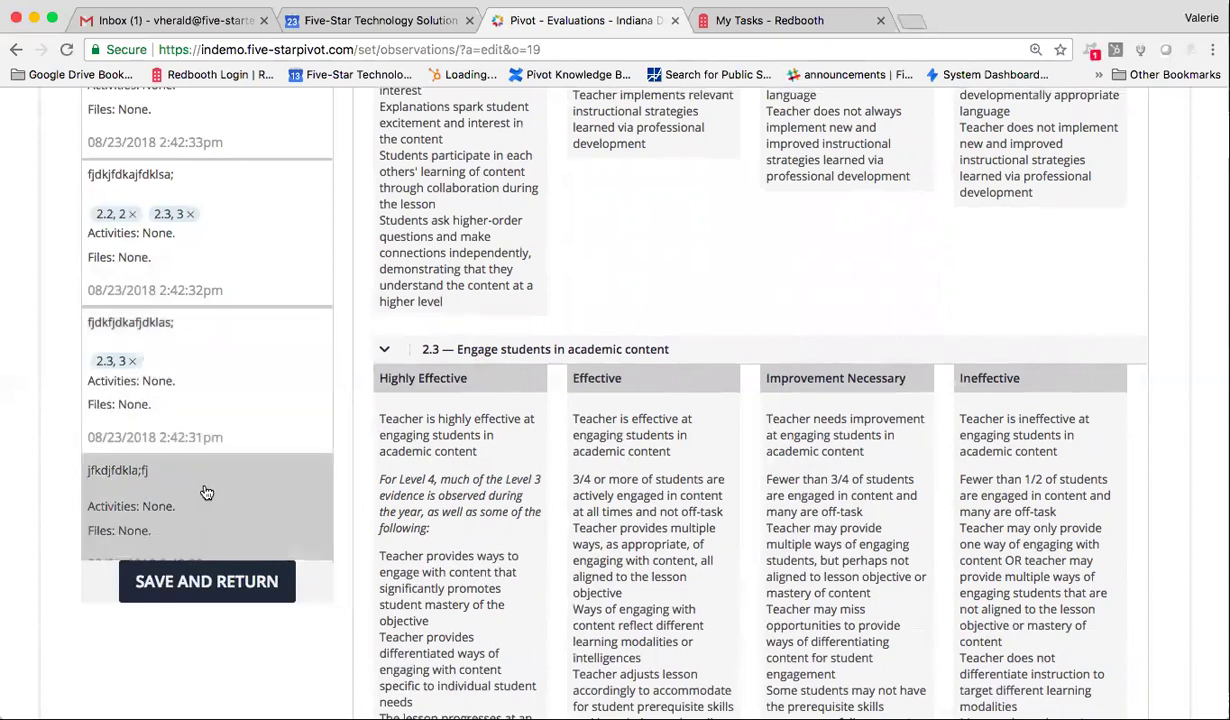
{"action": "scroll", "coordinate": [203, 495], "scroll_direction": "down", "scroll_amount": 1}
{"action": "scroll", "coordinate": [219, 323], "scroll_direction": "down", "scroll_amount": 2}
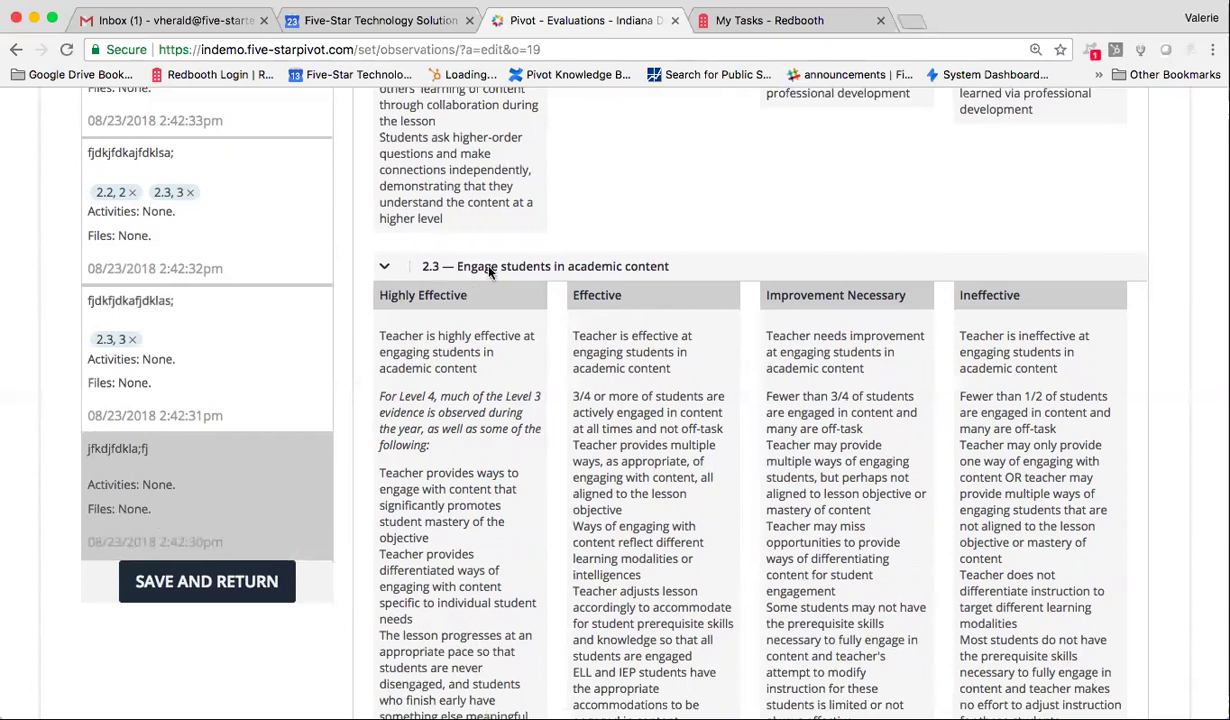
{"action": "left_click", "coordinate": [817, 507]}
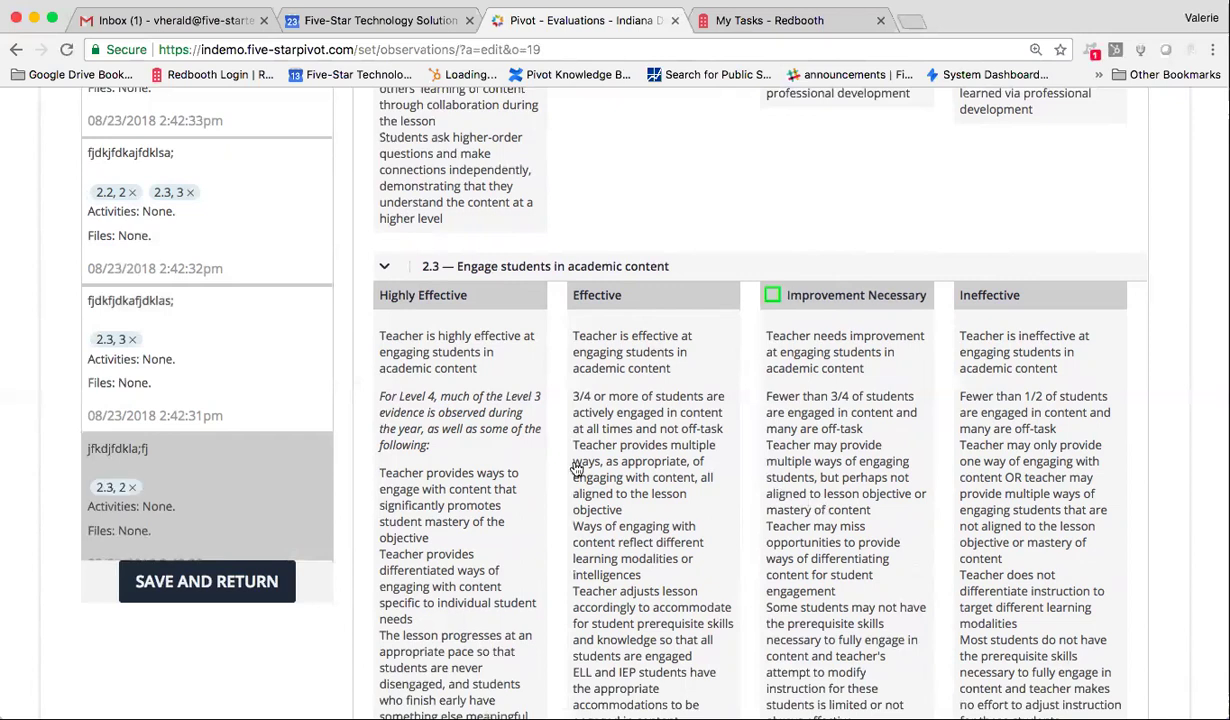
{"action": "scroll", "coordinate": [242, 472], "scroll_direction": "down", "scroll_amount": 1}
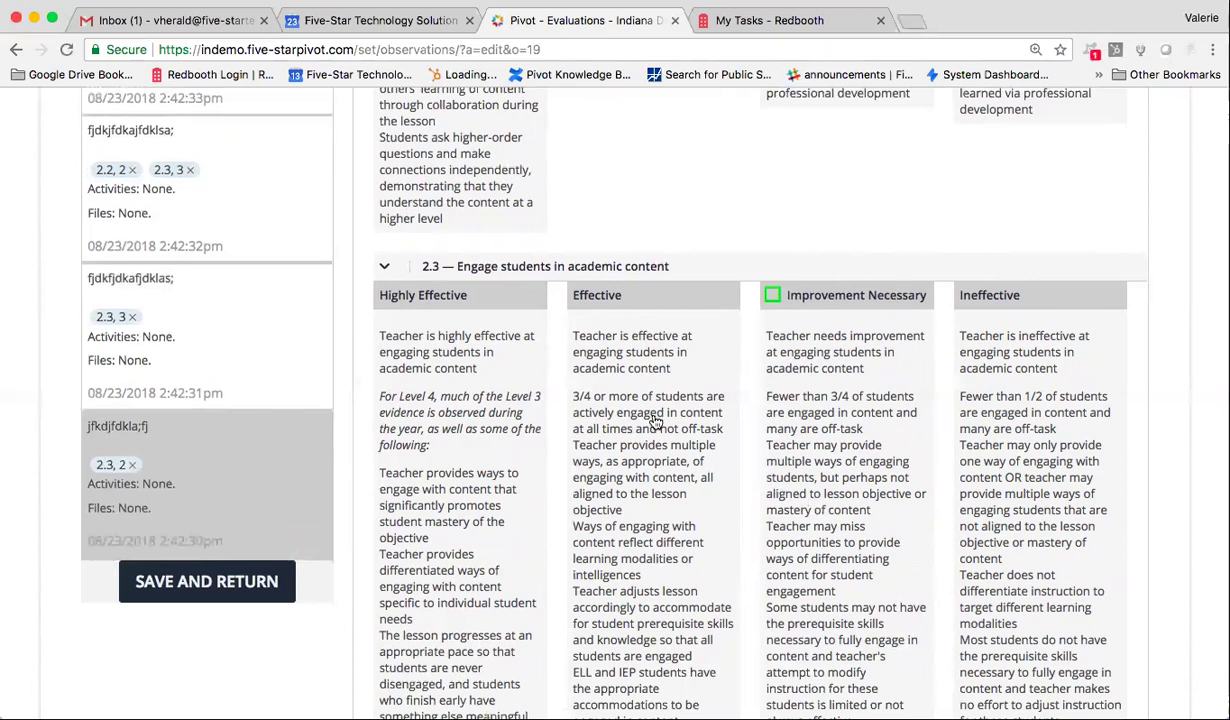
{"action": "scroll", "coordinate": [655, 420], "scroll_direction": "up", "scroll_amount": 10}
{"action": "scroll", "coordinate": [655, 420], "scroll_direction": "up", "scroll_amount": 15}
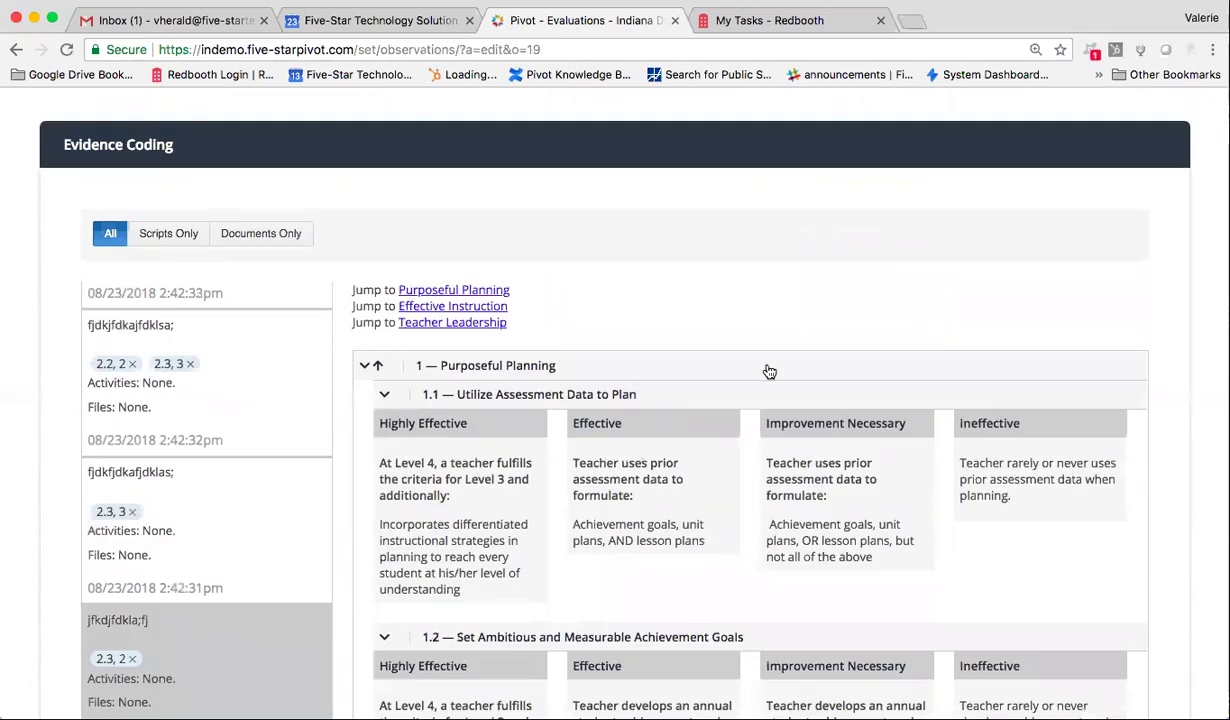
{"action": "scroll", "coordinate": [766, 368], "scroll_direction": "up", "scroll_amount": 5}
- Rate competency 1.1 as Effective in the competency rating view
{"action": "left_click", "coordinate": [1027, 241]}
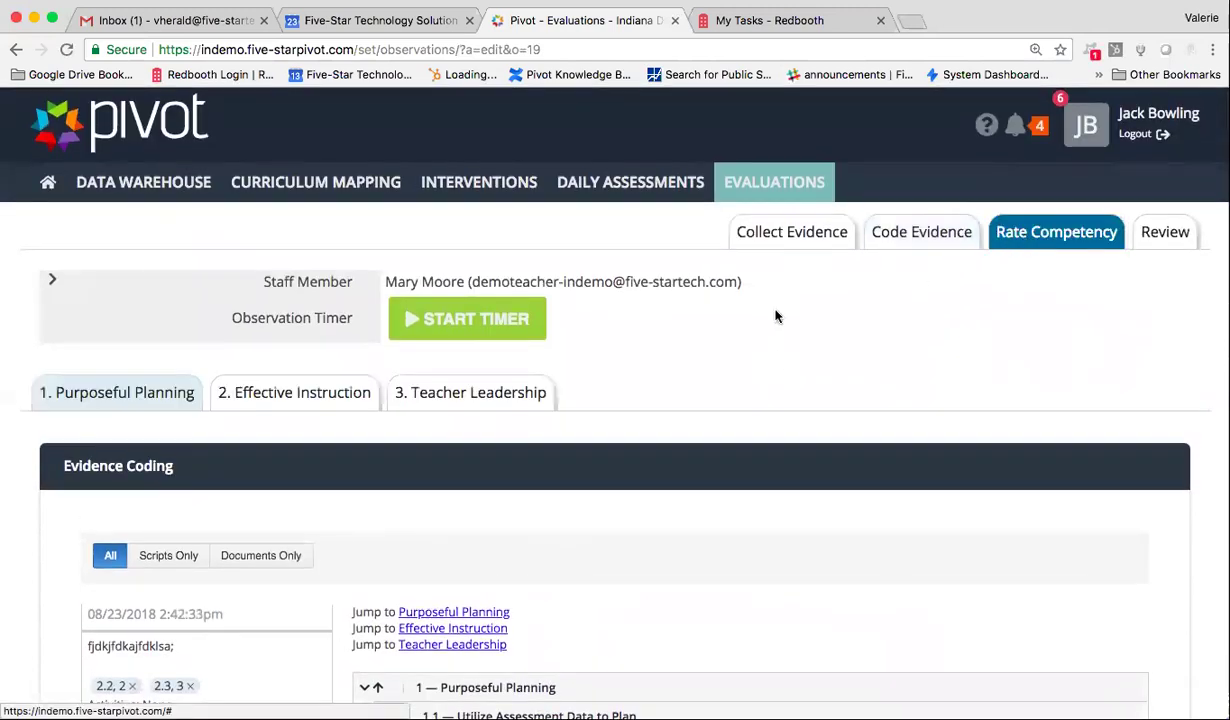
{"action": "scroll", "coordinate": [330, 490], "scroll_direction": "down", "scroll_amount": 3}
{"action": "scroll", "coordinate": [325, 503], "scroll_direction": "down", "scroll_amount": 2}
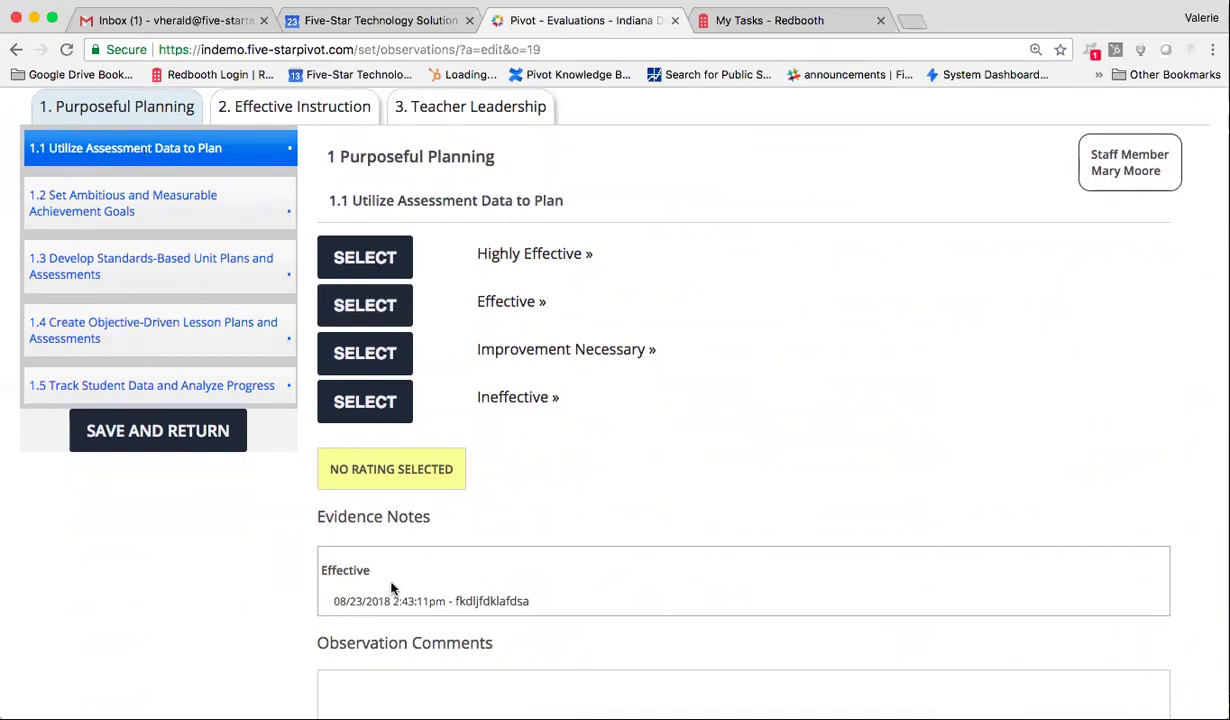
{"action": "left_click", "coordinate": [382, 292]}
{"action": "scroll", "coordinate": [684, 456], "scroll_direction": "down", "scroll_amount": 3}
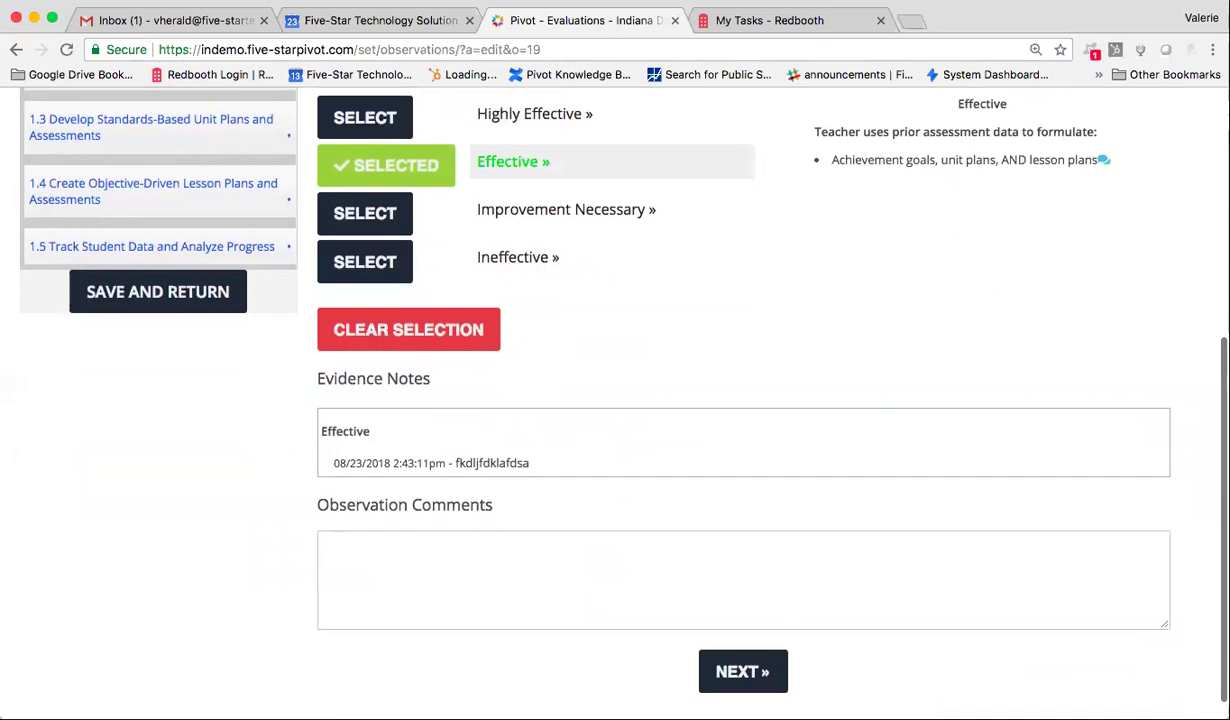
- Rate competency 1.2 as Effective and add a placeholder observation comment
{"action": "left_click", "coordinate": [757, 683]}
{"action": "scroll", "coordinate": [615, 519], "scroll_direction": "up", "scroll_amount": 2}
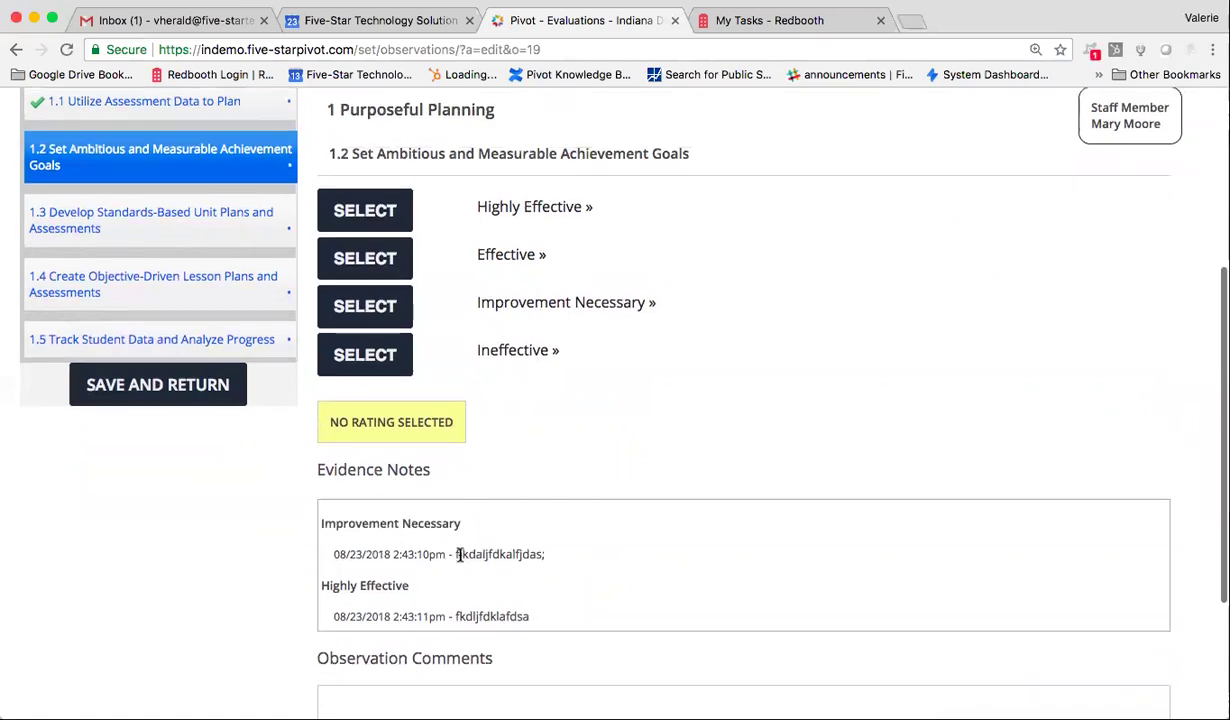
{"action": "scroll", "coordinate": [460, 558], "scroll_direction": "down", "scroll_amount": 1}
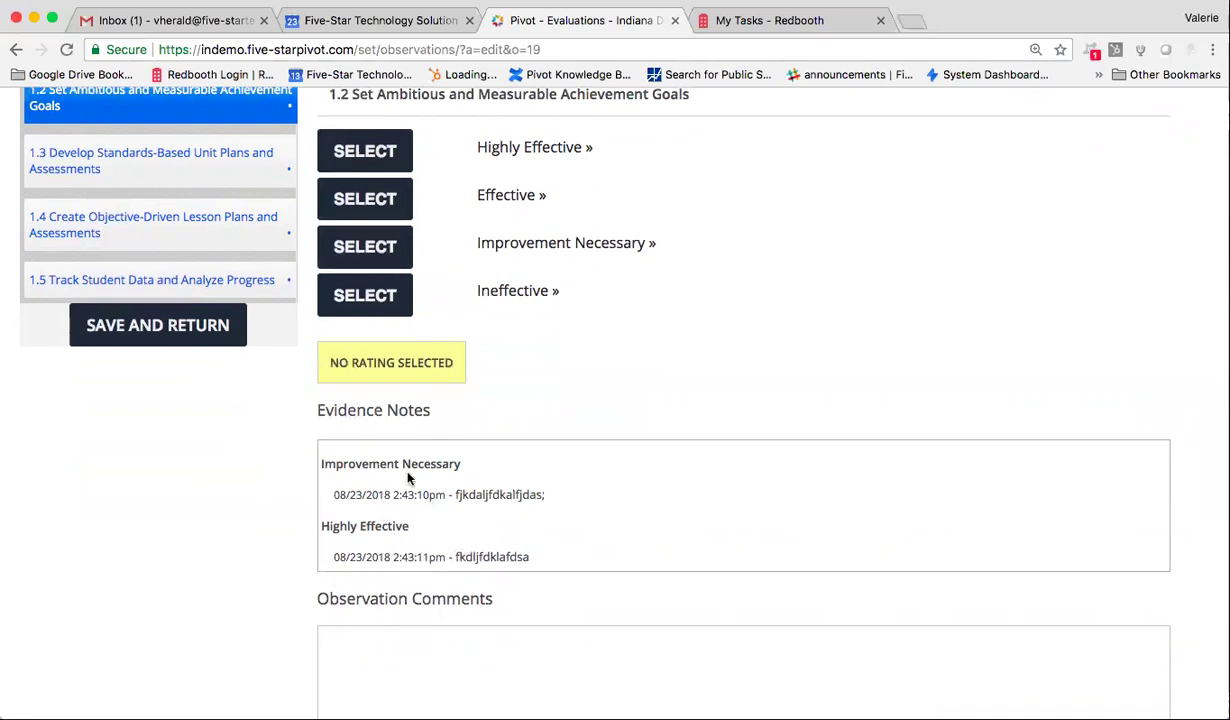
{"action": "left_click", "coordinate": [352, 200]}
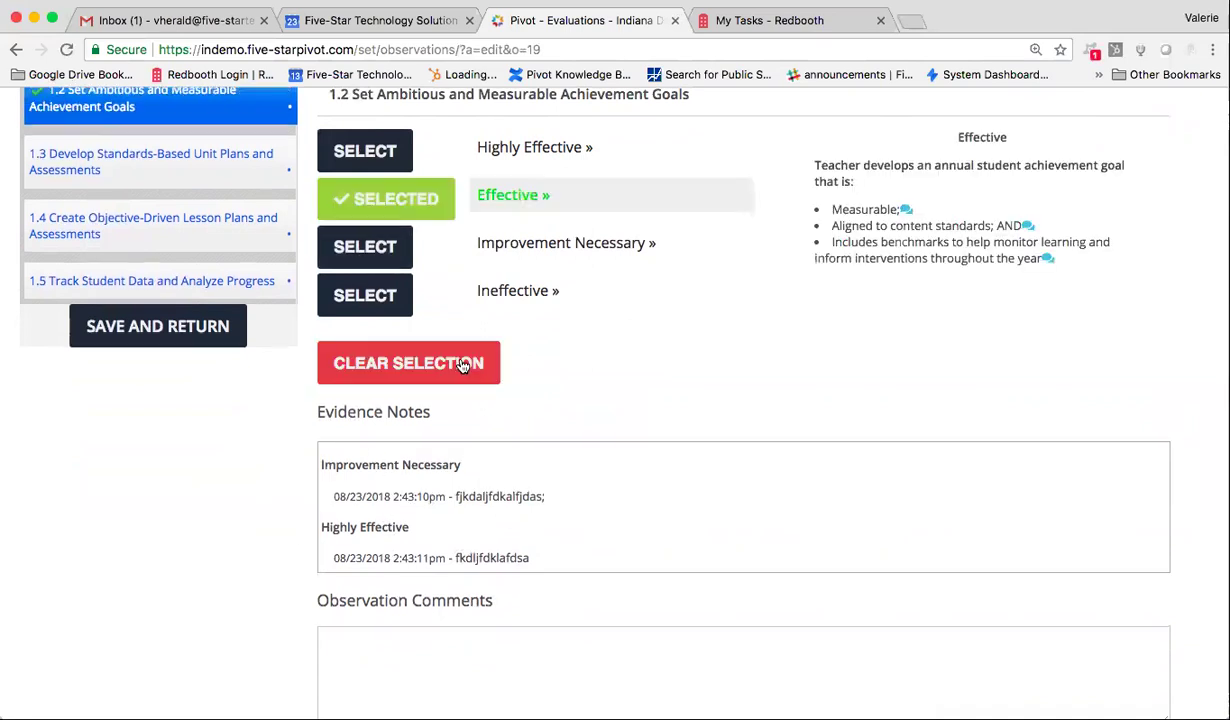
{"action": "scroll", "coordinate": [518, 477], "scroll_direction": "down", "scroll_amount": 2}
{"action": "left_click", "coordinate": [491, 522]}
{"action": "type", "text": "jksjfkdlajfdkajfdkalfjdskalfjdsal"}
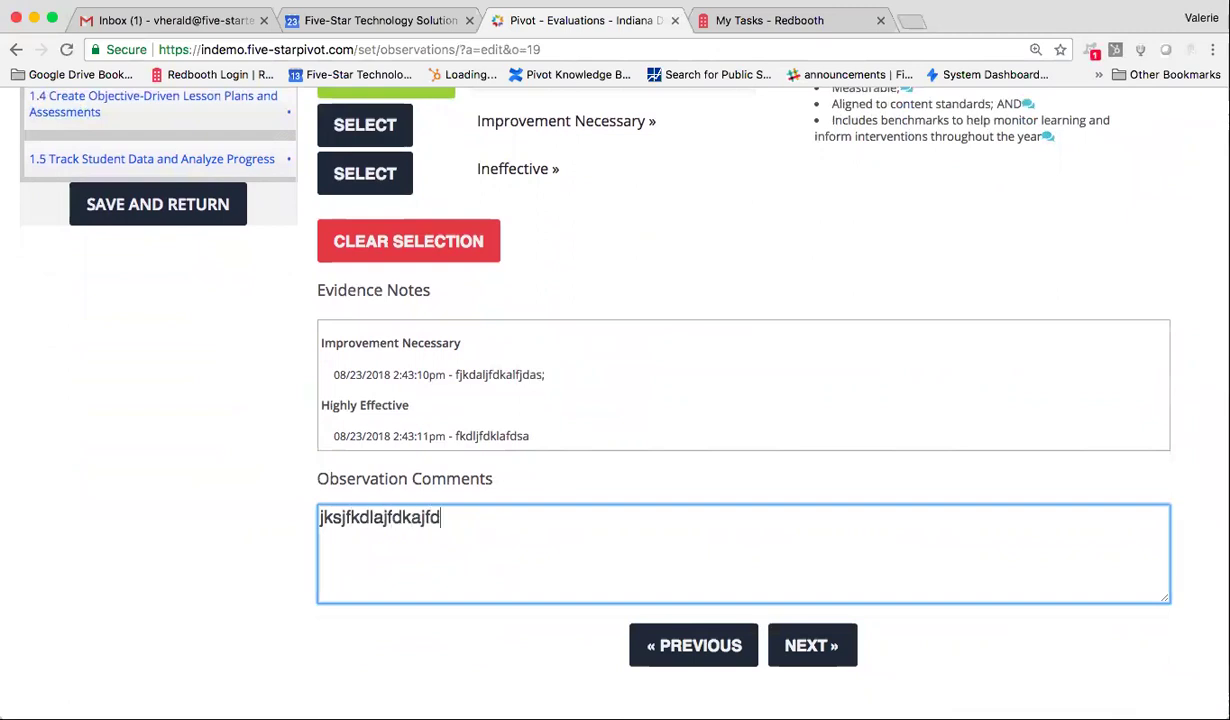
- Rate 1.3 Highly Effective, 1.4 Improvement Necessary and 1.5 Highly Effective
{"action": "left_click", "coordinate": [818, 647]}
{"action": "scroll", "coordinate": [450, 230], "scroll_direction": "up", "scroll_amount": 2}
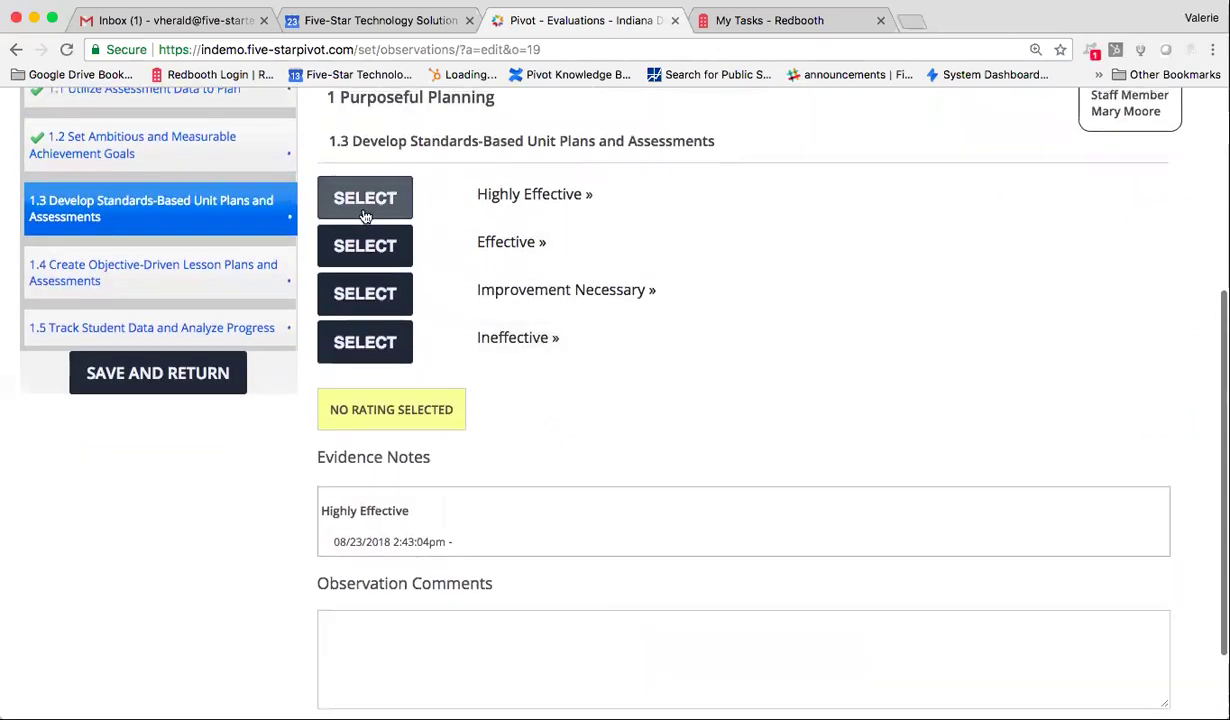
{"action": "left_click", "coordinate": [358, 201]}
{"action": "scroll", "coordinate": [600, 420], "scroll_direction": "down", "scroll_amount": 3}
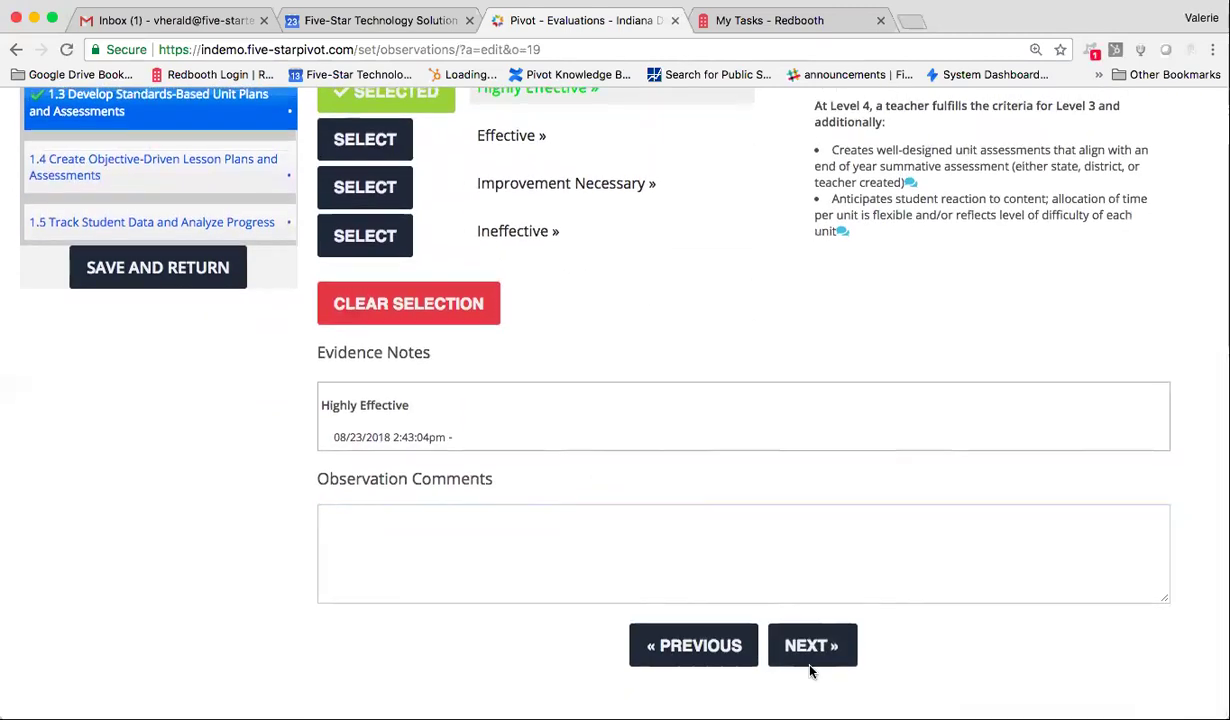
{"action": "left_click", "coordinate": [808, 665]}
{"action": "scroll", "coordinate": [360, 290], "scroll_direction": "up", "scroll_amount": 1}
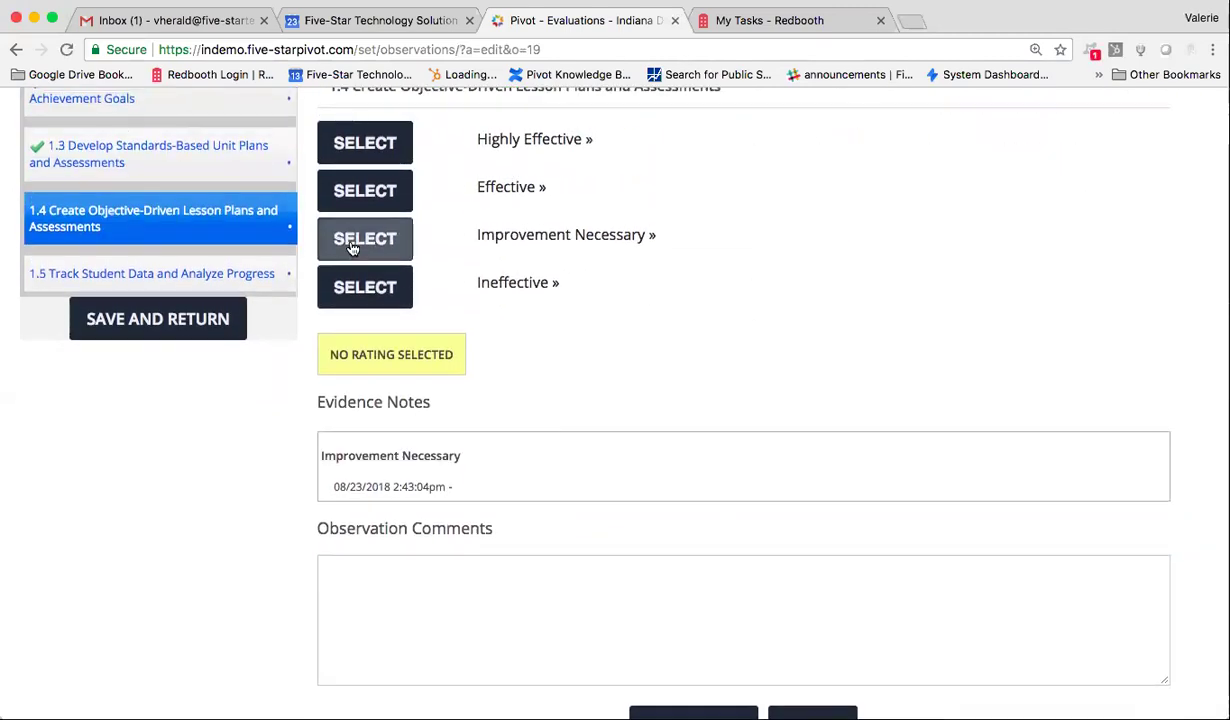
{"action": "left_click", "coordinate": [352, 240]}
{"action": "scroll", "coordinate": [685, 440], "scroll_direction": "down", "scroll_amount": 1}
{"action": "left_click", "coordinate": [806, 645]}
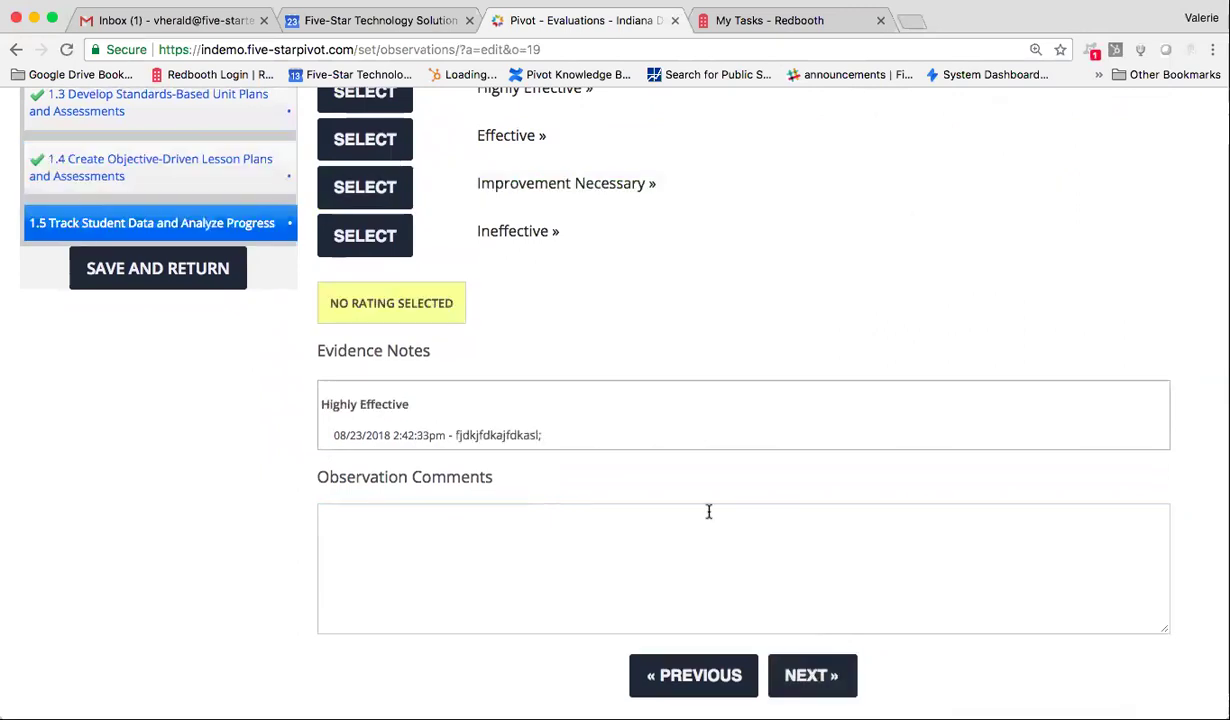
{"action": "scroll", "coordinate": [475, 270], "scroll_direction": "up", "scroll_amount": 3}
{"action": "left_click", "coordinate": [382, 220]}
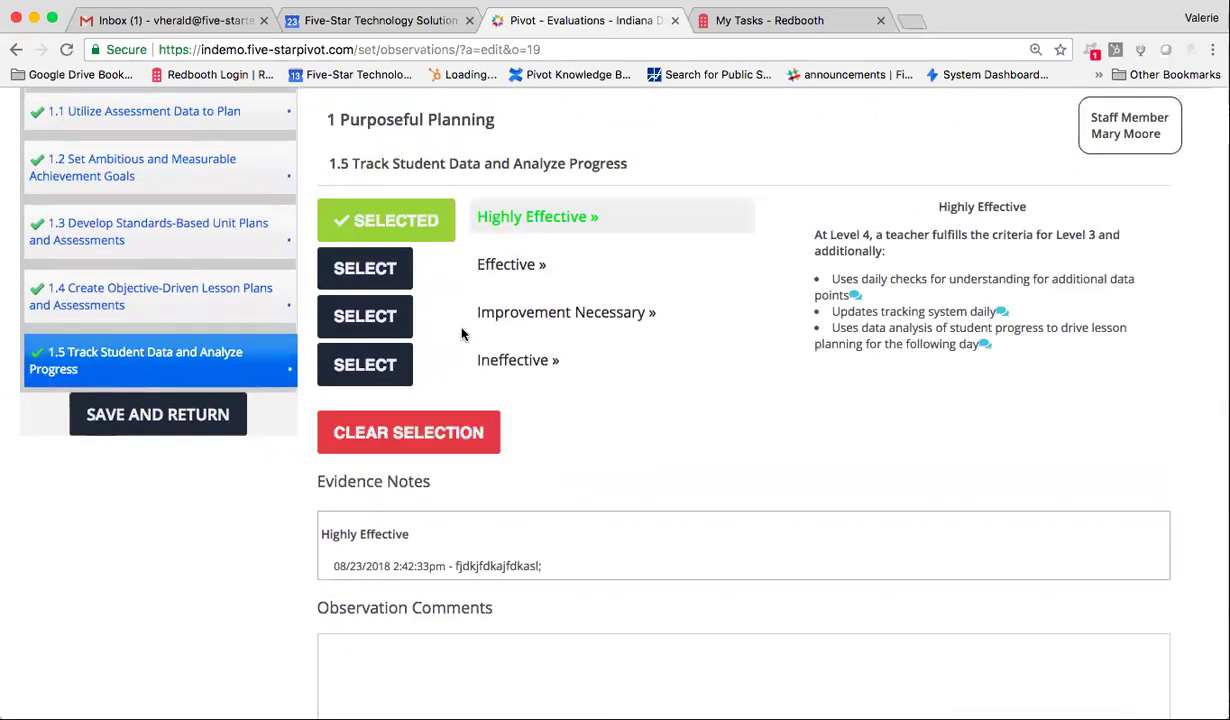
{"action": "scroll", "coordinate": [467, 335], "scroll_direction": "up", "scroll_amount": 7}
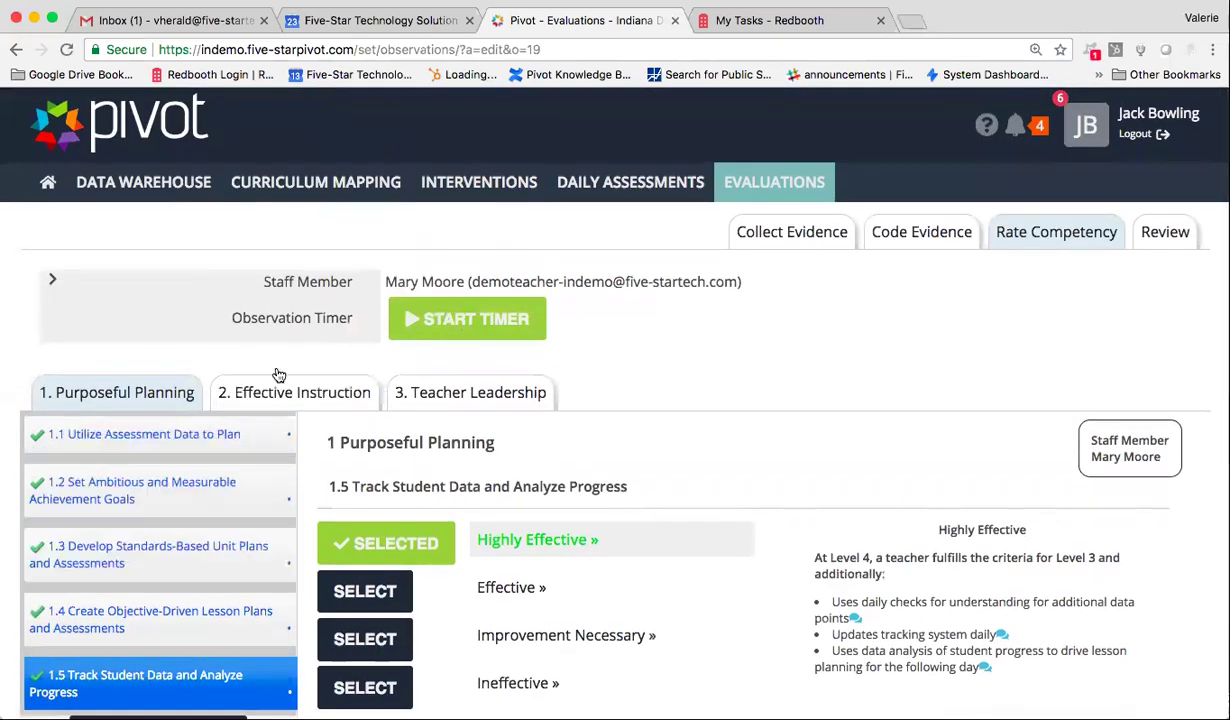
- Rate Effective Instruction competencies 2.1 and 2.2 as Effective
{"action": "left_click", "coordinate": [300, 400]}
{"action": "scroll", "coordinate": [478, 535], "scroll_direction": "down", "scroll_amount": 5}
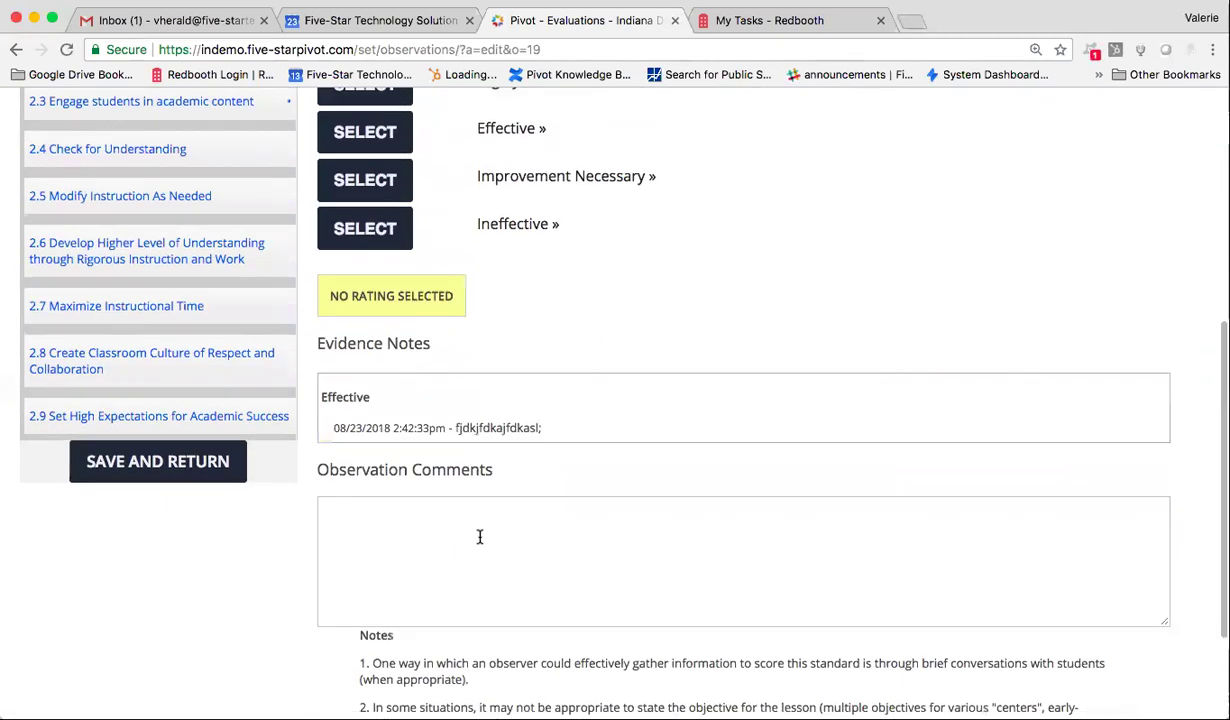
{"action": "left_click", "coordinate": [355, 200]}
{"action": "scroll", "coordinate": [544, 310], "scroll_direction": "down", "scroll_amount": 5}
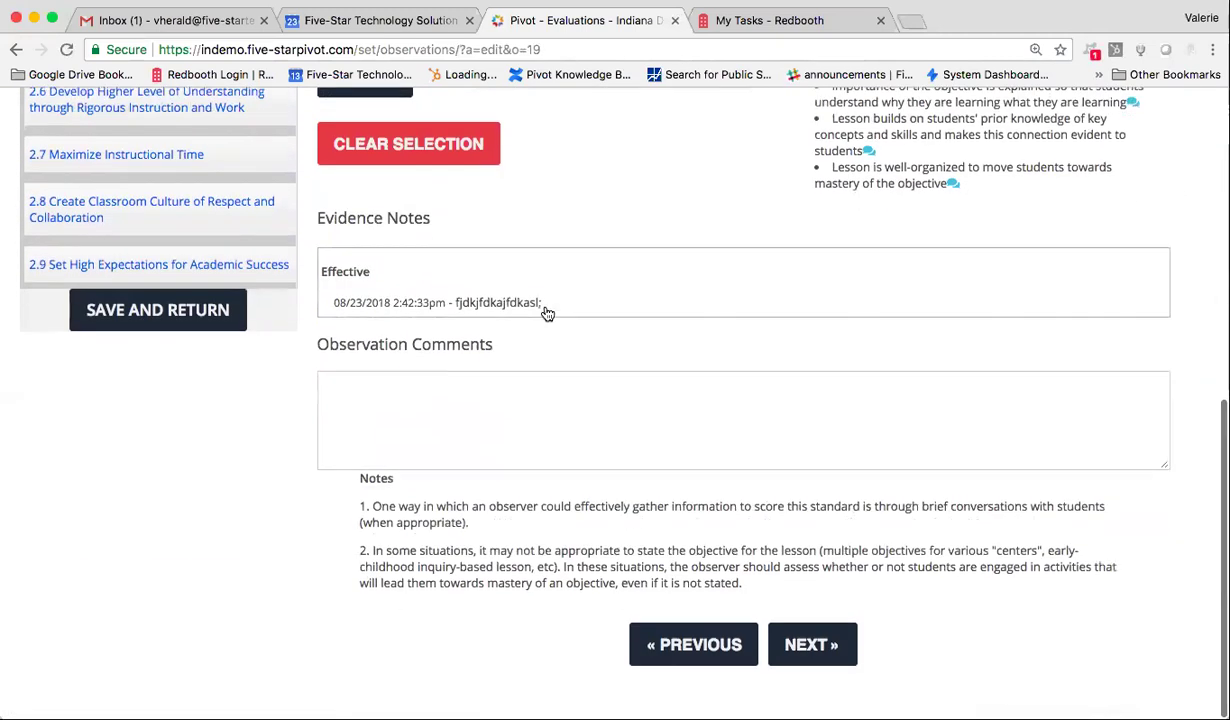
{"action": "left_click", "coordinate": [805, 647]}
{"action": "scroll", "coordinate": [640, 500], "scroll_direction": "up", "scroll_amount": 3}
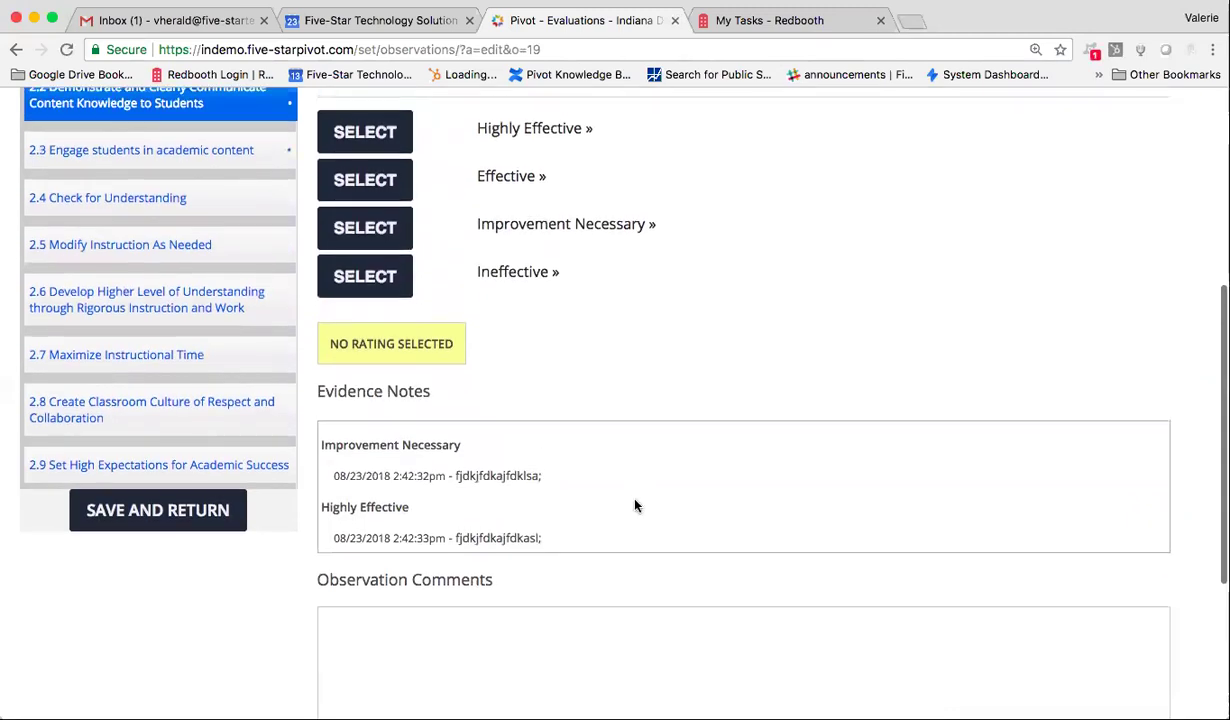
{"action": "left_click", "coordinate": [366, 185]}
{"action": "scroll", "coordinate": [600, 450], "scroll_direction": "down", "scroll_amount": 5}
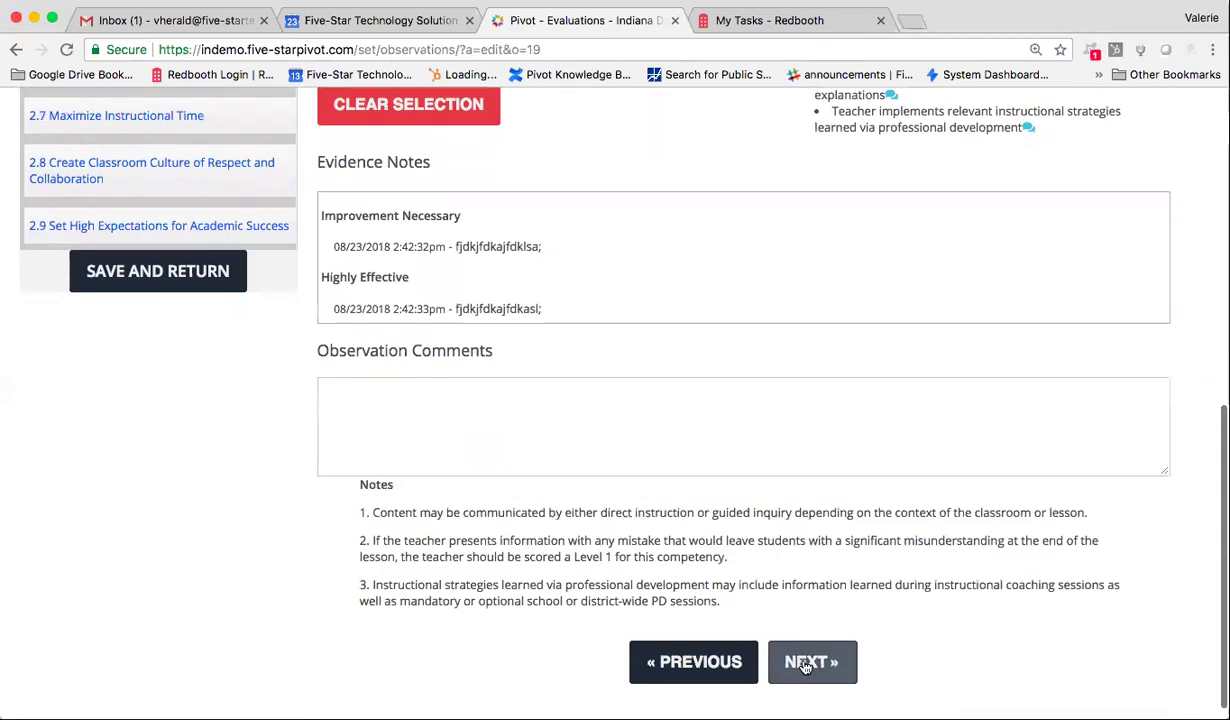
{"action": "left_click", "coordinate": [802, 662]}
- Advance through competencies 2.3–2.6 to Teacher Leadership 3.2 Collaborate with Peers
{"action": "scroll", "coordinate": [600, 450], "scroll_direction": "up", "scroll_amount": 5}
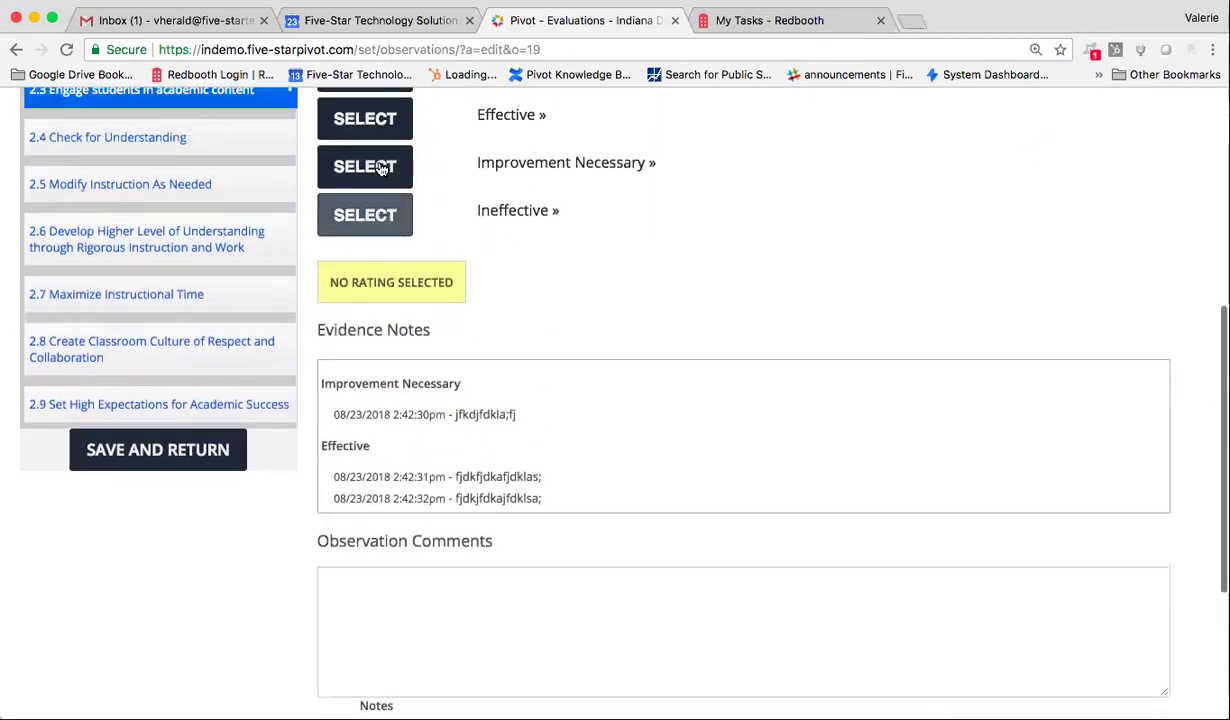
{"action": "scroll", "coordinate": [700, 450], "scroll_direction": "down", "scroll_amount": 5}
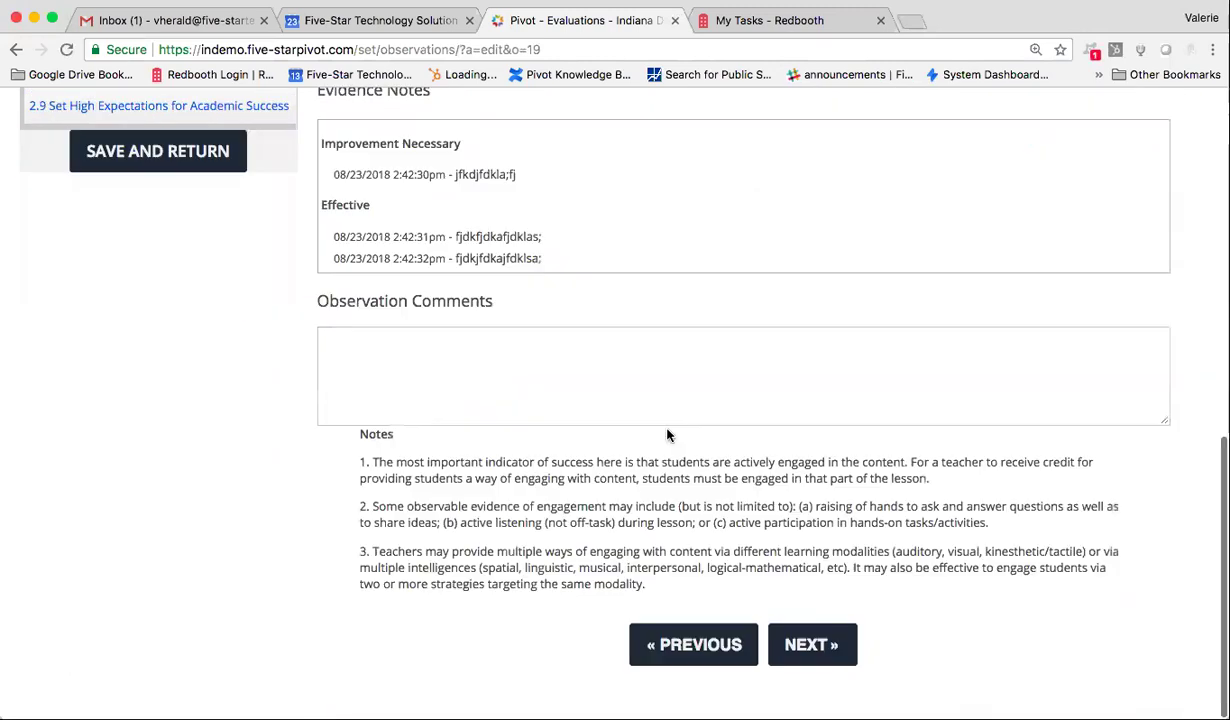
{"action": "left_click", "coordinate": [814, 650]}
{"action": "scroll", "coordinate": [500, 380], "scroll_direction": "up", "scroll_amount": 2}
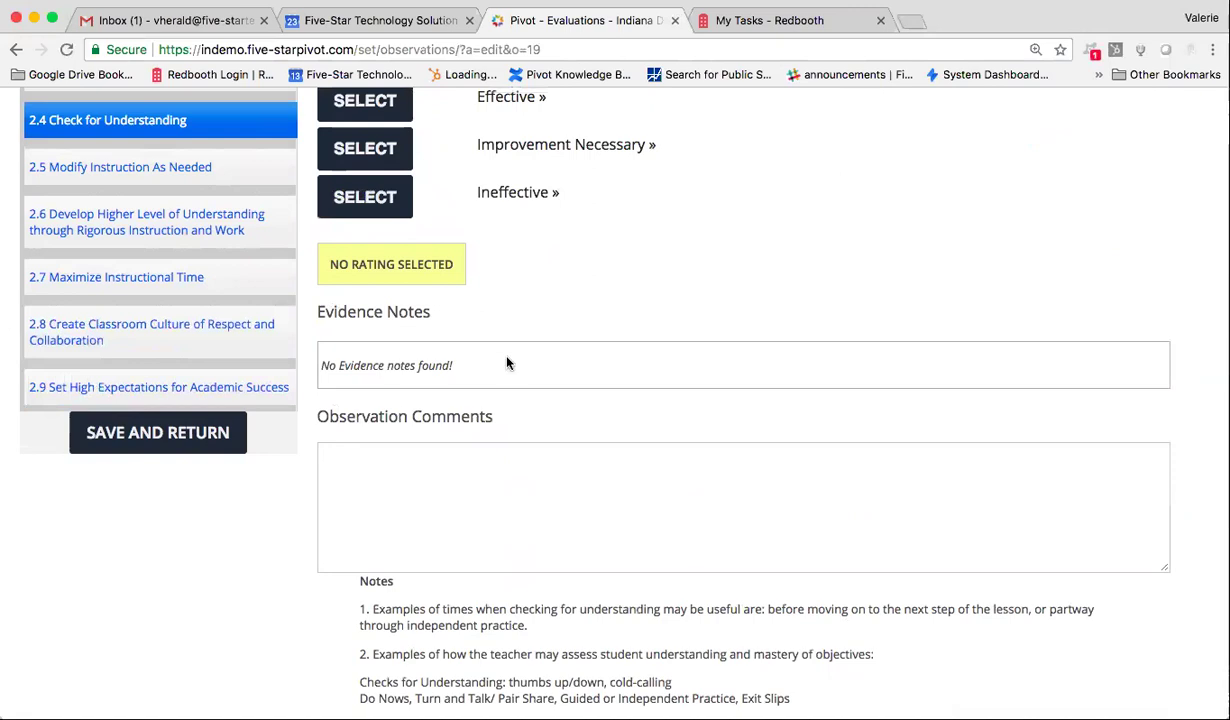
{"action": "scroll", "coordinate": [350, 330], "scroll_direction": "up", "scroll_amount": 1}
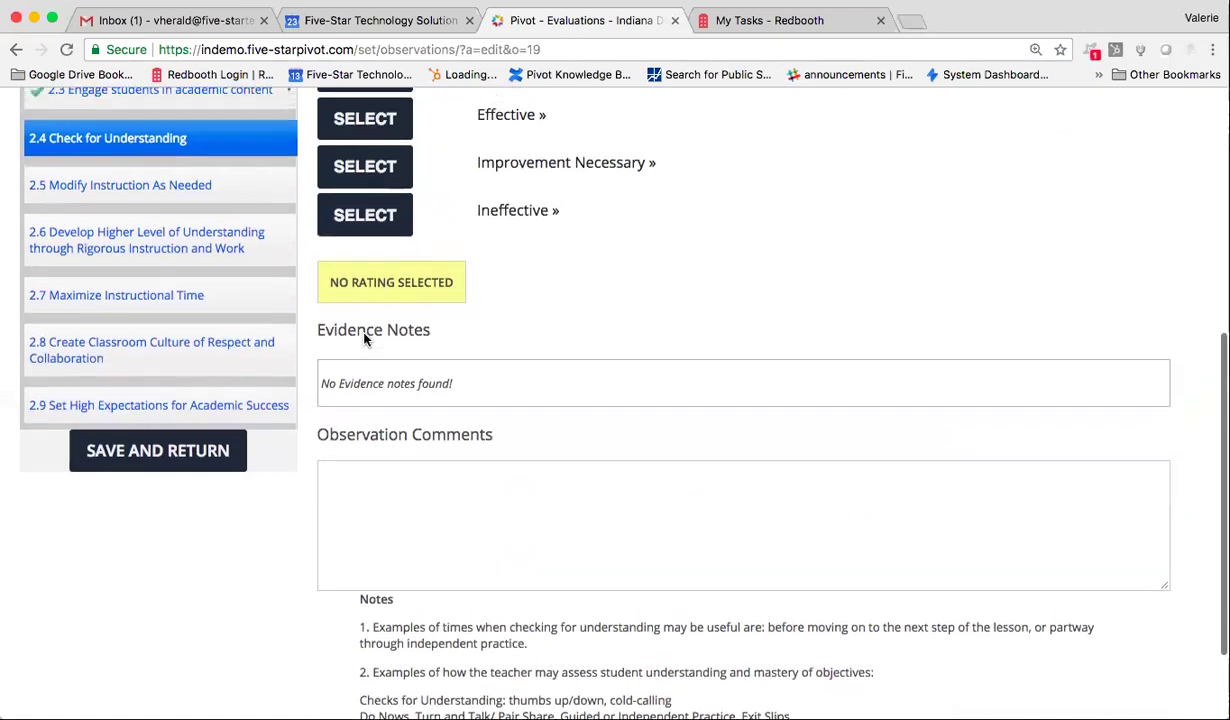
{"action": "scroll", "coordinate": [364, 338], "scroll_direction": "up", "scroll_amount": 1}
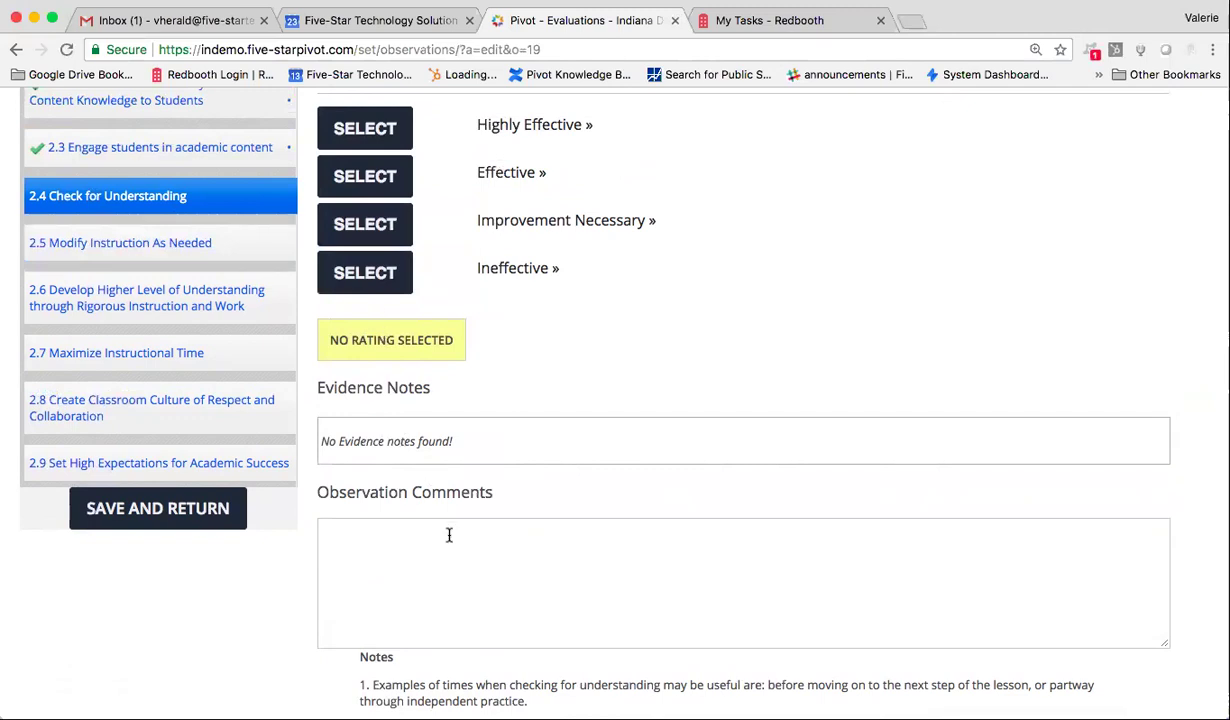
{"action": "scroll", "coordinate": [650, 600], "scroll_direction": "down", "scroll_amount": 3}
{"action": "left_click", "coordinate": [829, 662]}
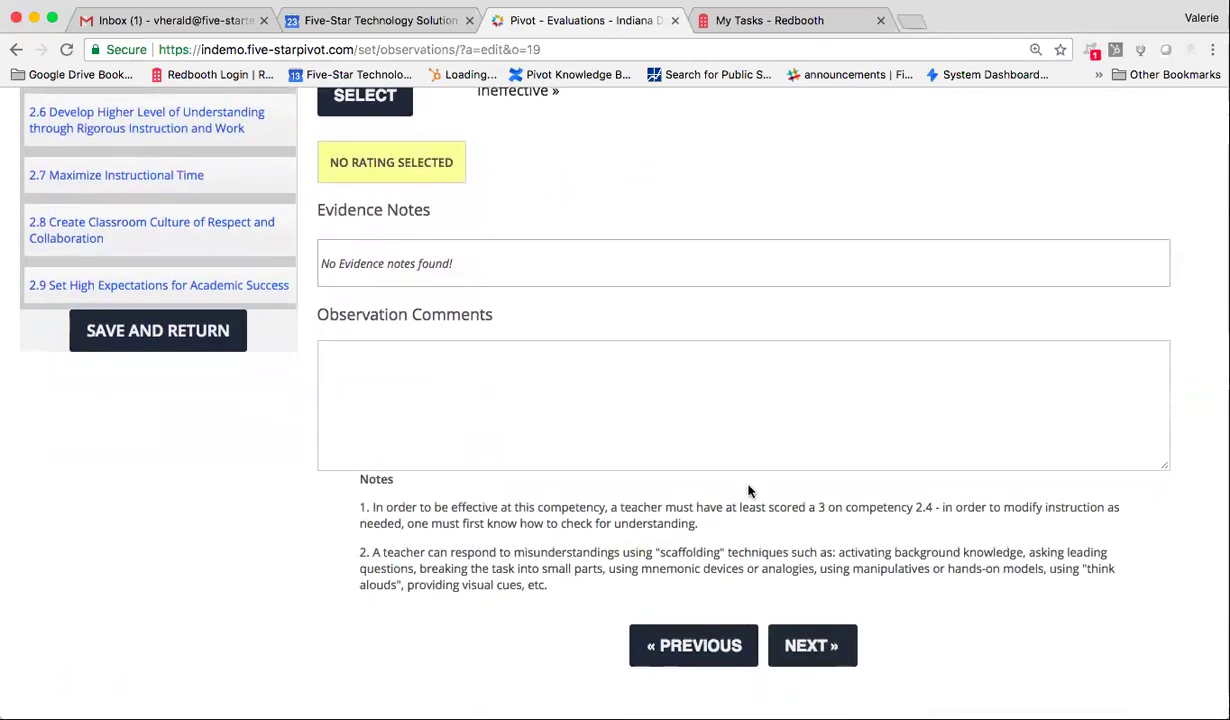
{"action": "left_click", "coordinate": [806, 646]}
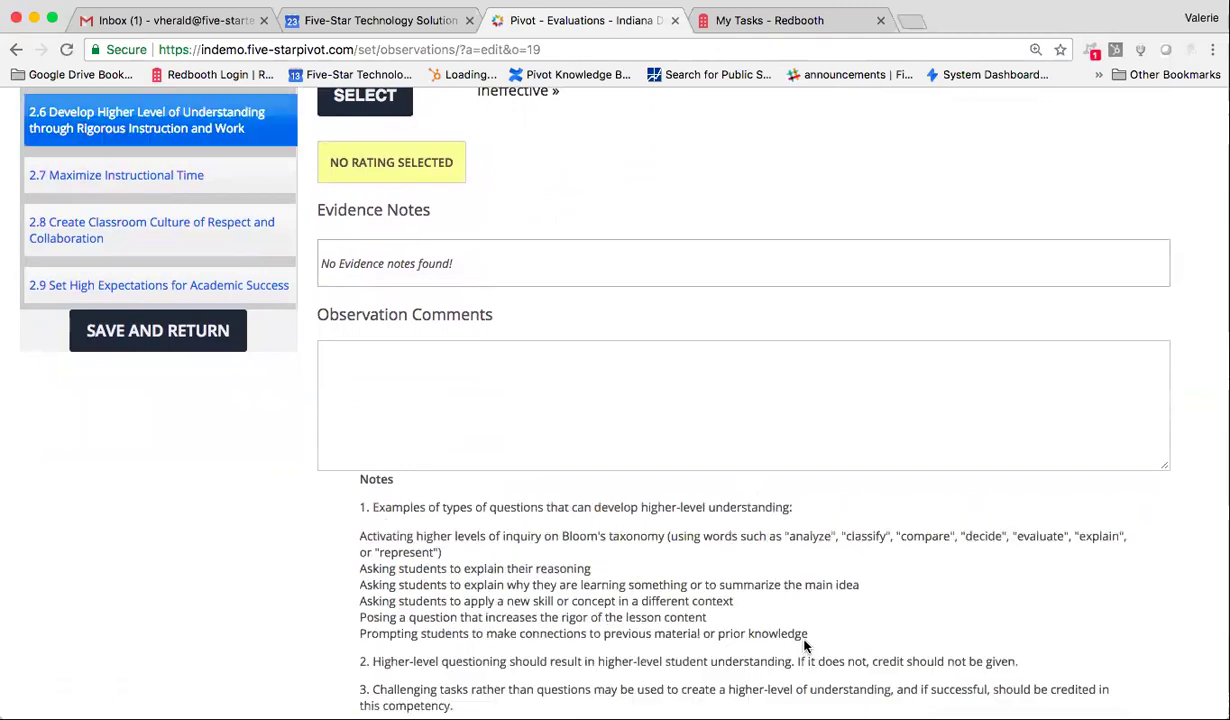
{"action": "scroll", "coordinate": [673, 497], "scroll_direction": "up", "scroll_amount": 6}
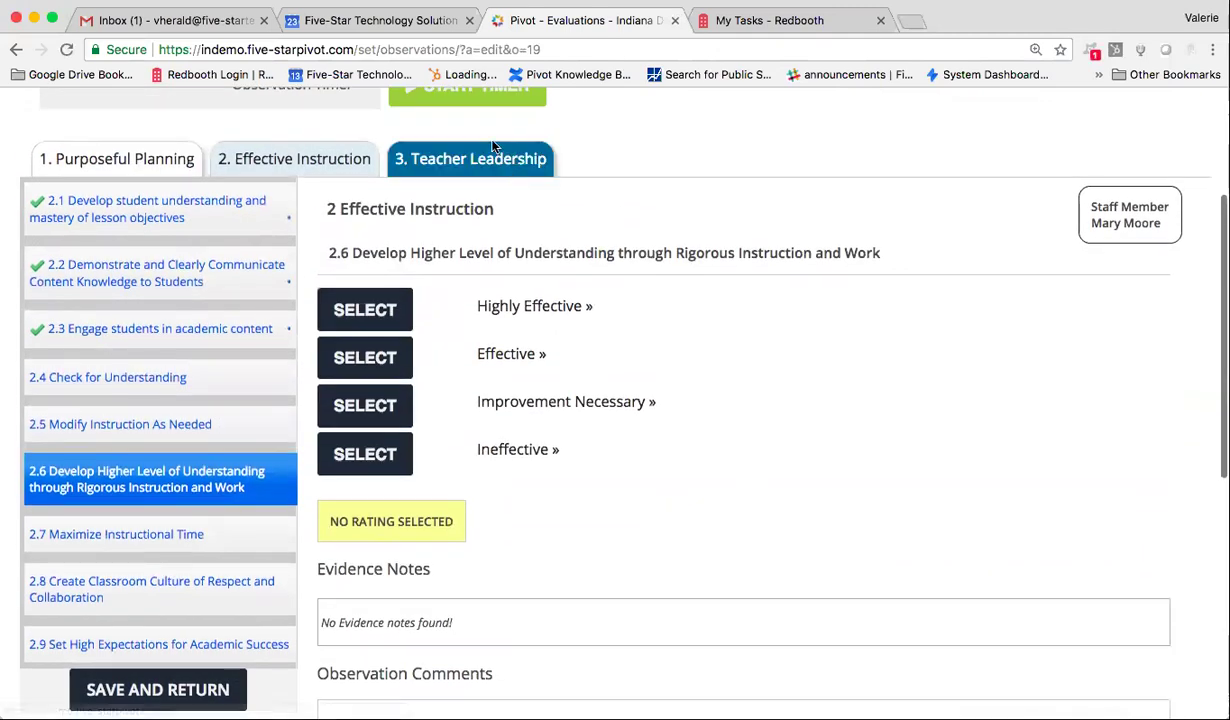
{"action": "scroll", "coordinate": [505, 390], "scroll_direction": "down", "scroll_amount": 5}
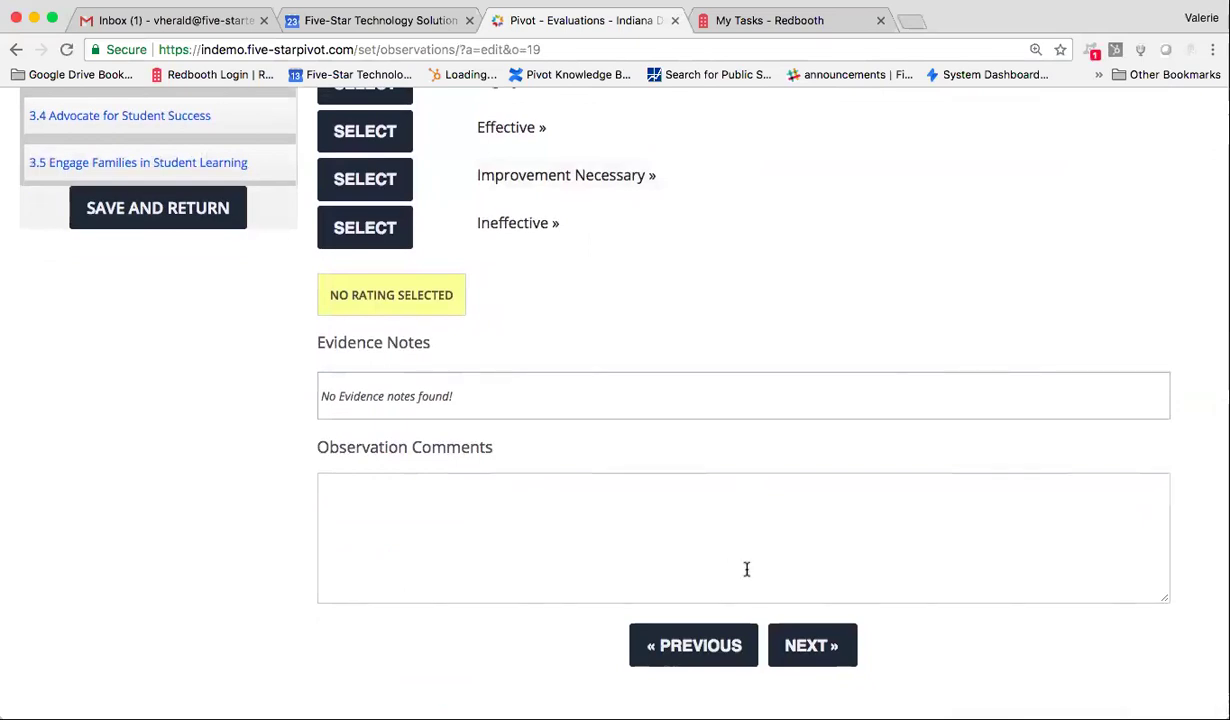
{"action": "left_click", "coordinate": [811, 647]}
{"action": "scroll", "coordinate": [791, 335], "scroll_direction": "up", "scroll_amount": 8}
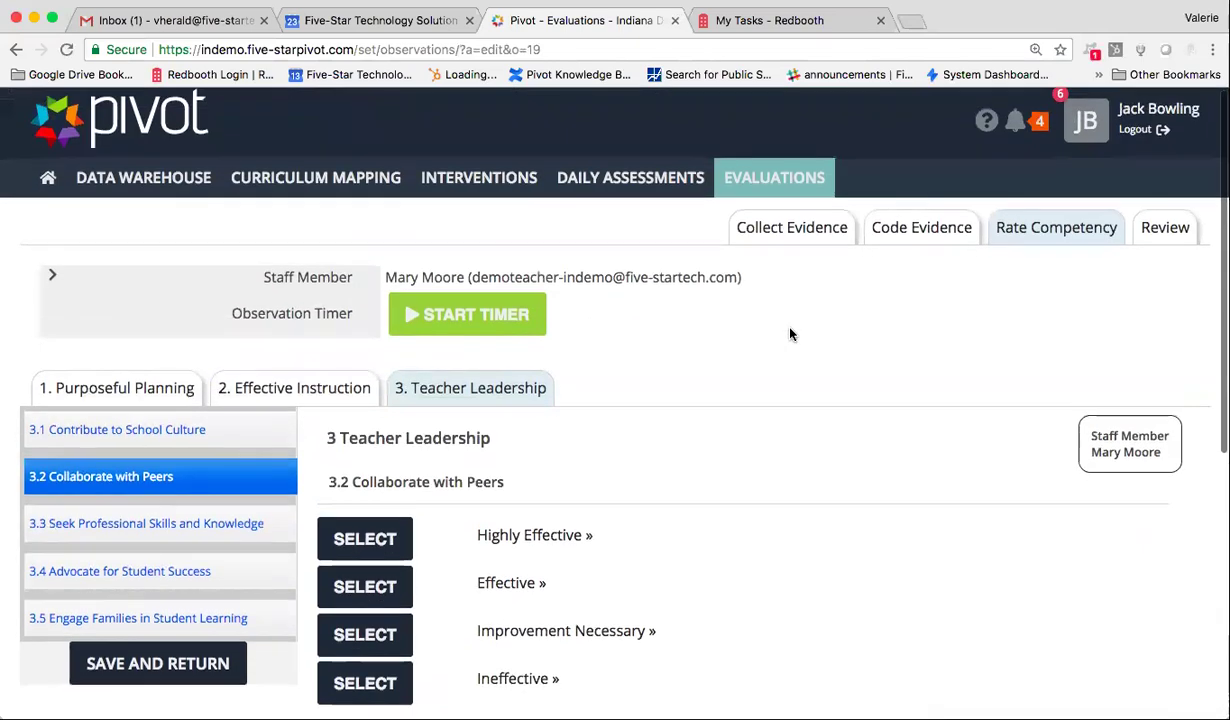
- Scroll the Review summary's domain tables and evidence down to the empty Overall Observation Comments box
{"action": "left_click", "coordinate": [1165, 230]}
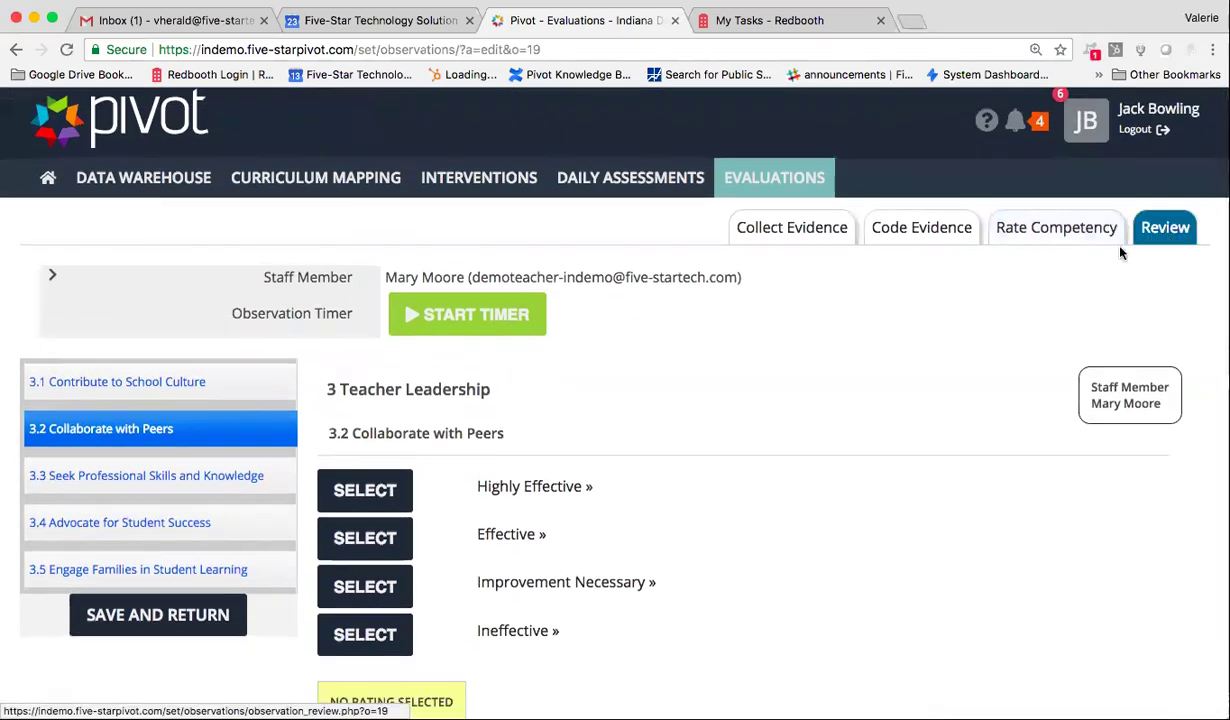
{"action": "scroll", "coordinate": [431, 557], "scroll_direction": "down", "scroll_amount": 3}
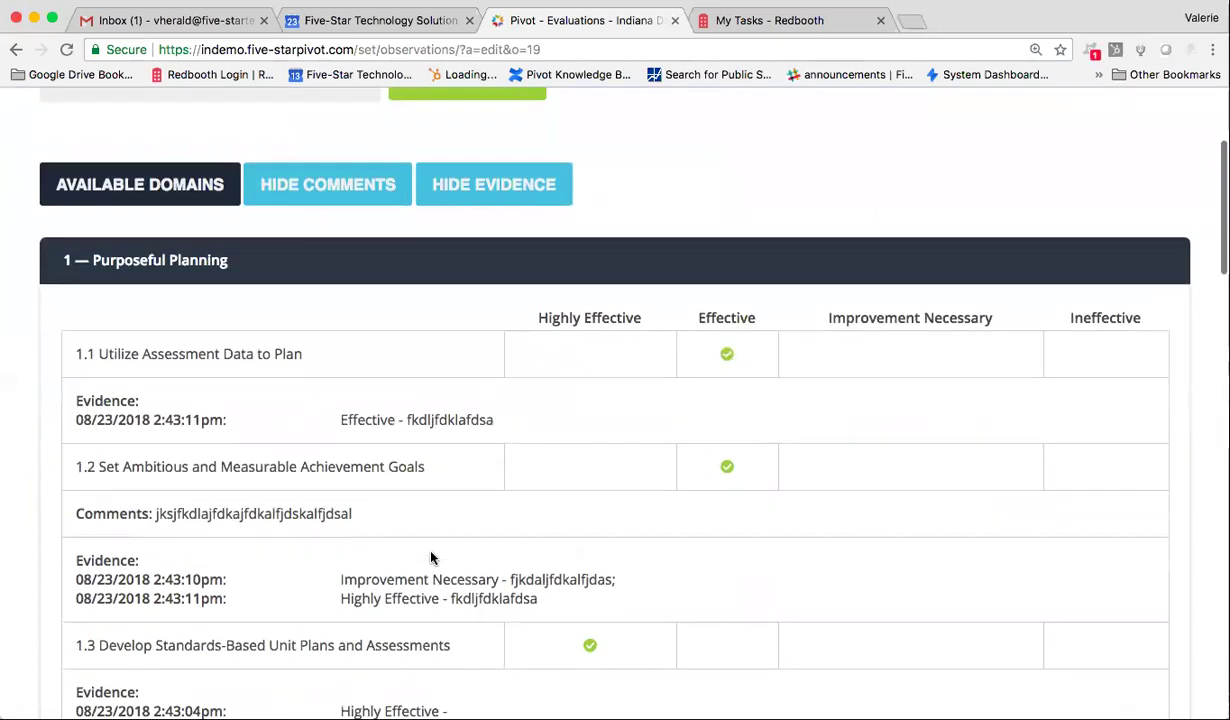
{"action": "scroll", "coordinate": [431, 557], "scroll_direction": "down", "scroll_amount": 1}
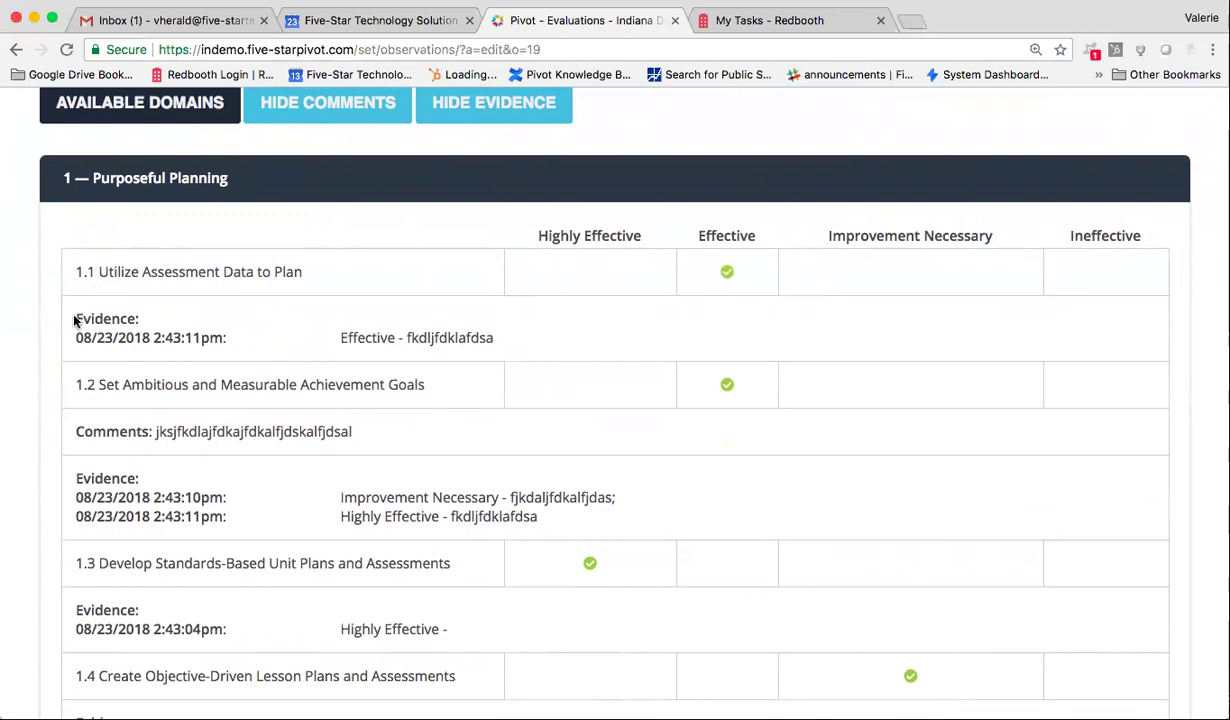
{"action": "left_click_drag", "start_coordinate": [80, 316], "coordinate": [310, 352]}
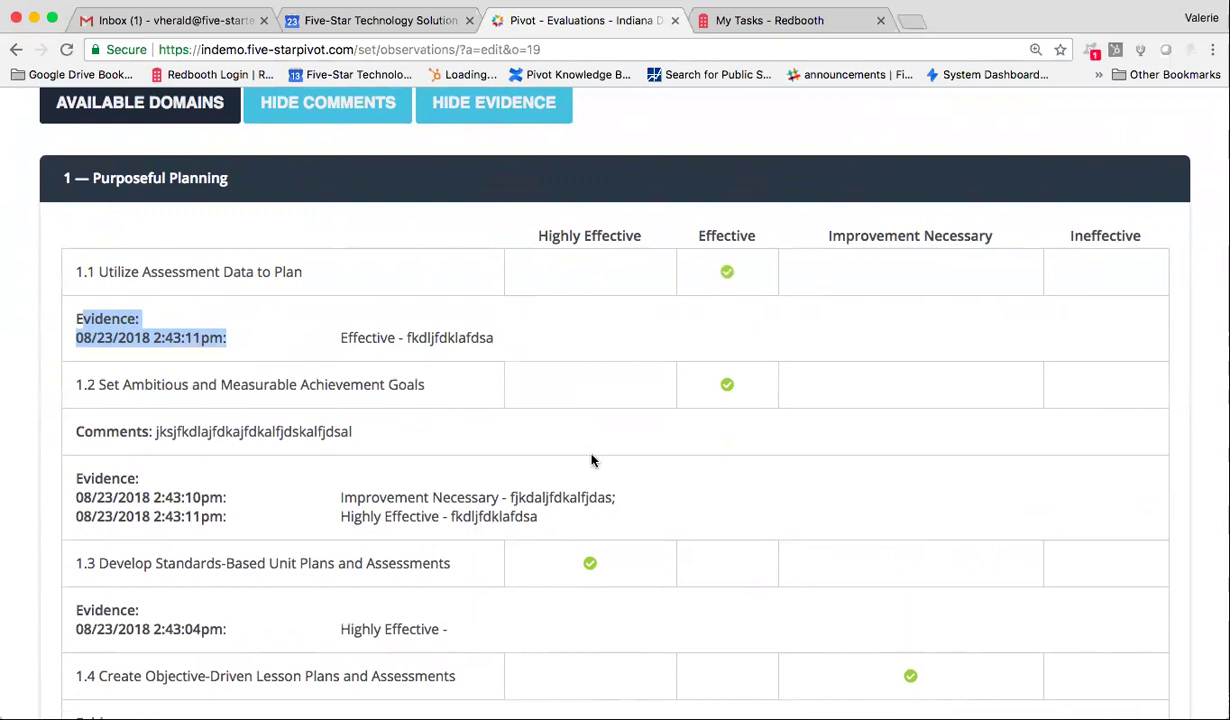
{"action": "scroll", "coordinate": [591, 460], "scroll_direction": "down", "scroll_amount": 2}
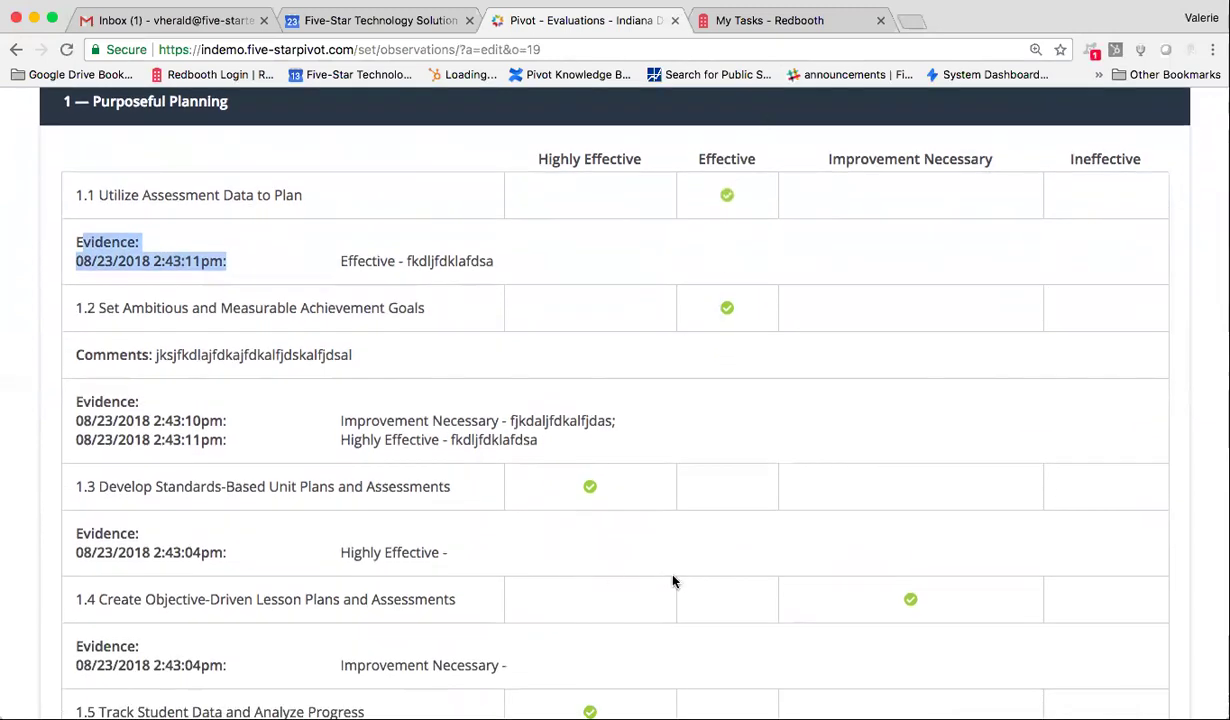
{"action": "scroll", "coordinate": [673, 581], "scroll_direction": "down", "scroll_amount": 10}
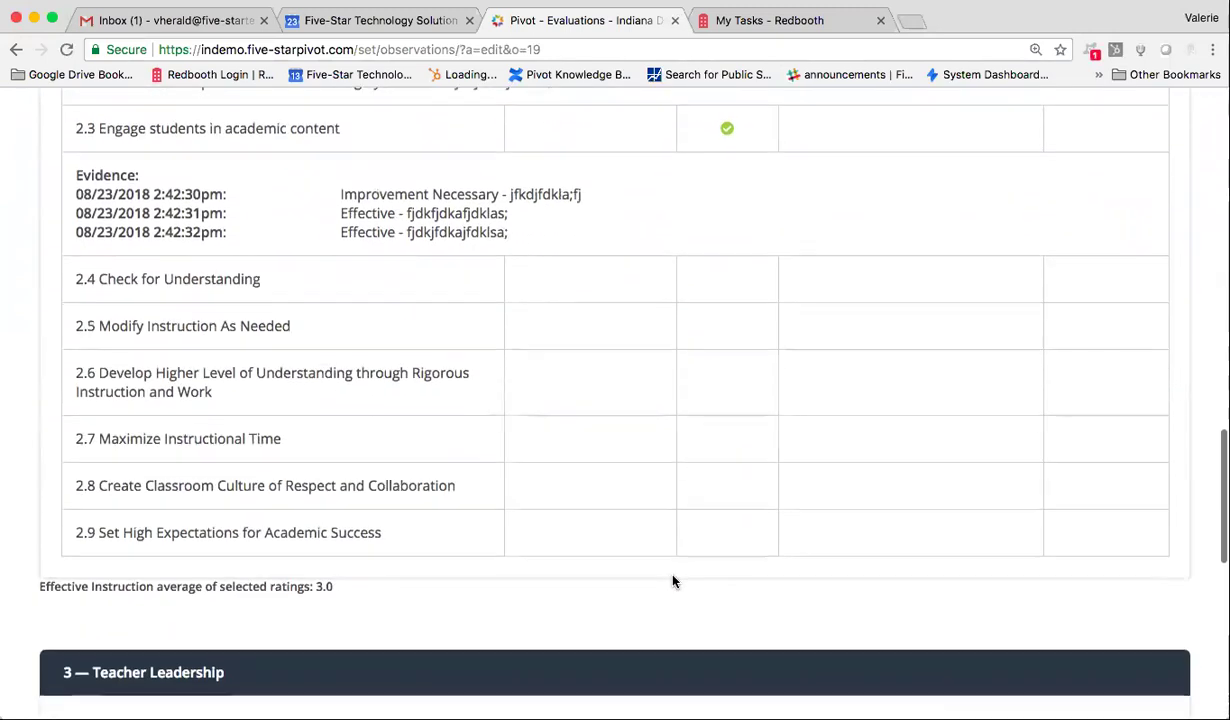
{"action": "scroll", "coordinate": [673, 581], "scroll_direction": "down", "scroll_amount": 6}
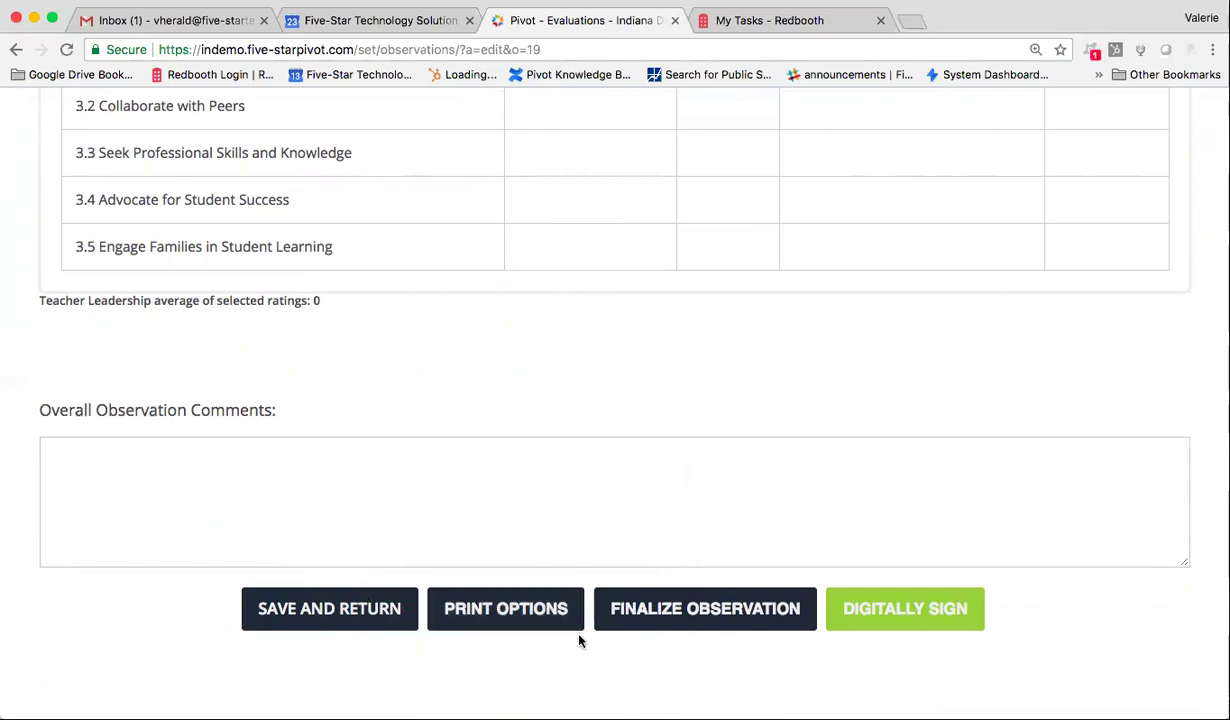
- Draw the observer's handwritten signature in Add Signature and save it
{"action": "left_click", "coordinate": [928, 626]}
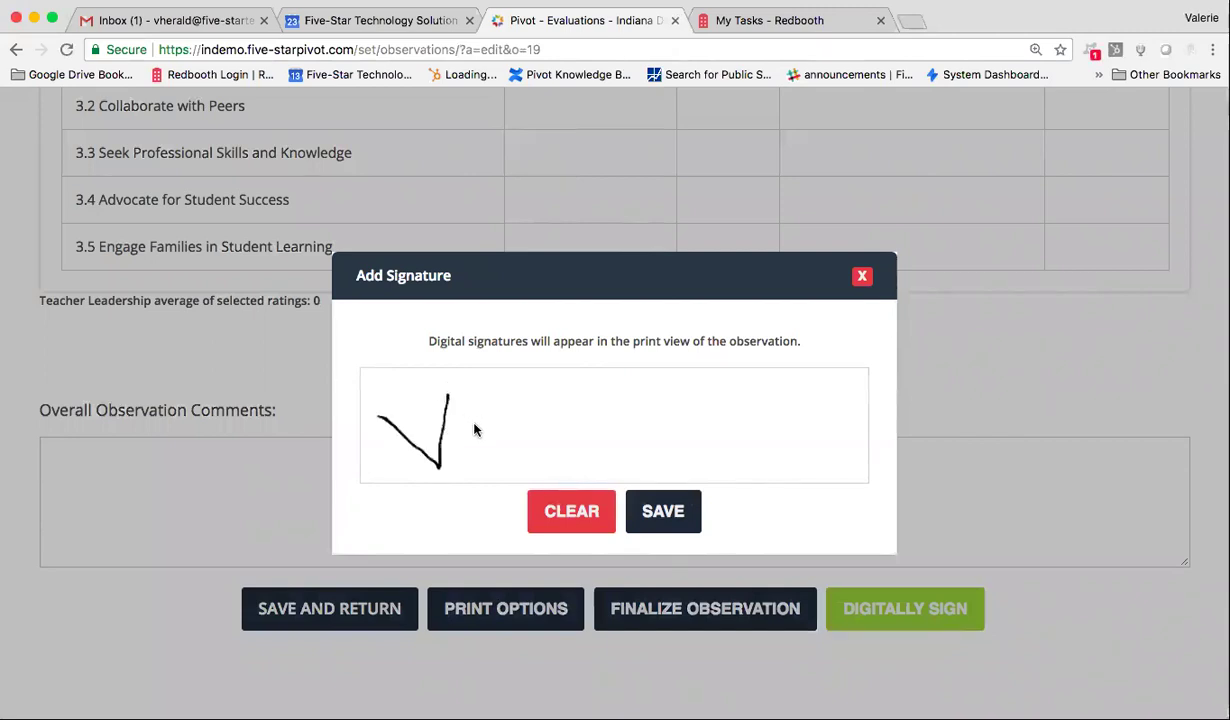
{"action": "mouse_move", "coordinate": [467, 425]}
{"action": "left_mouse_down"}
{"action": "mouse_move", "coordinate": [492, 406]}
{"action": "mouse_move", "coordinate": [480, 376]}
{"action": "mouse_move", "coordinate": [492, 420]}
{"action": "left_mouse_up"}
{"action": "left_click", "coordinate": [662, 522]}
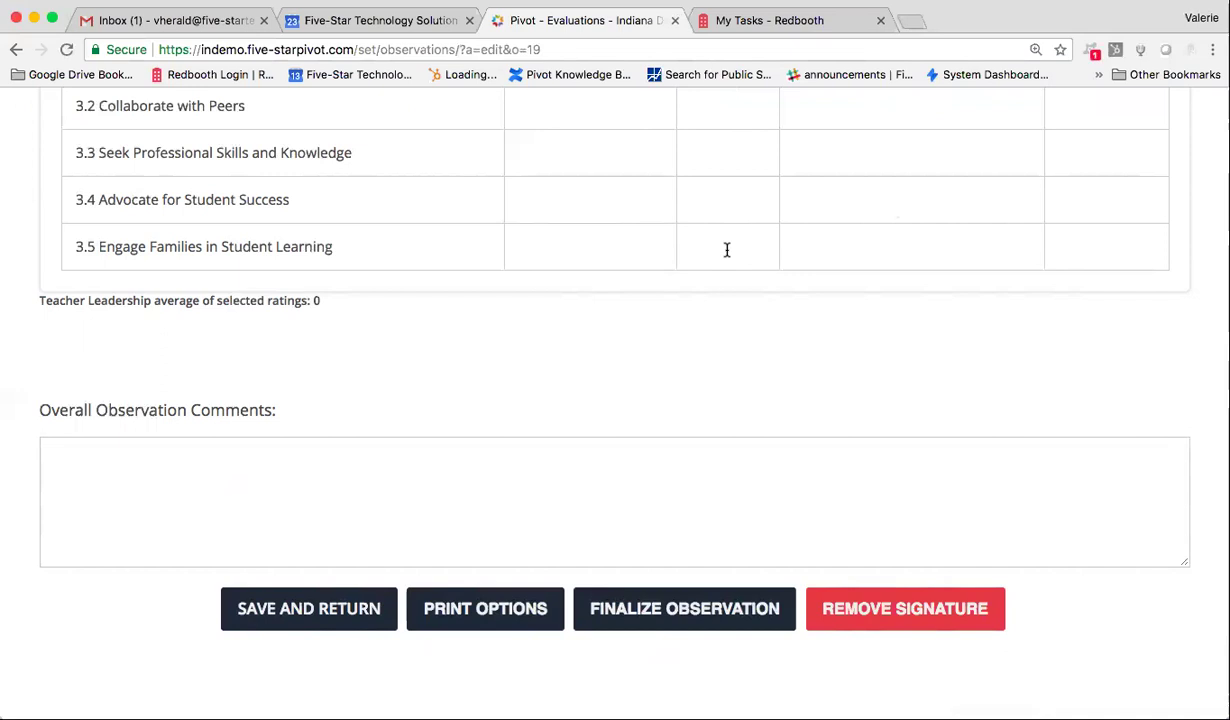
- Preview the observation's printable view, then close it
{"action": "left_click", "coordinate": [480, 624]}
{"action": "scroll", "coordinate": [689, 426], "scroll_direction": "down", "scroll_amount": 2}
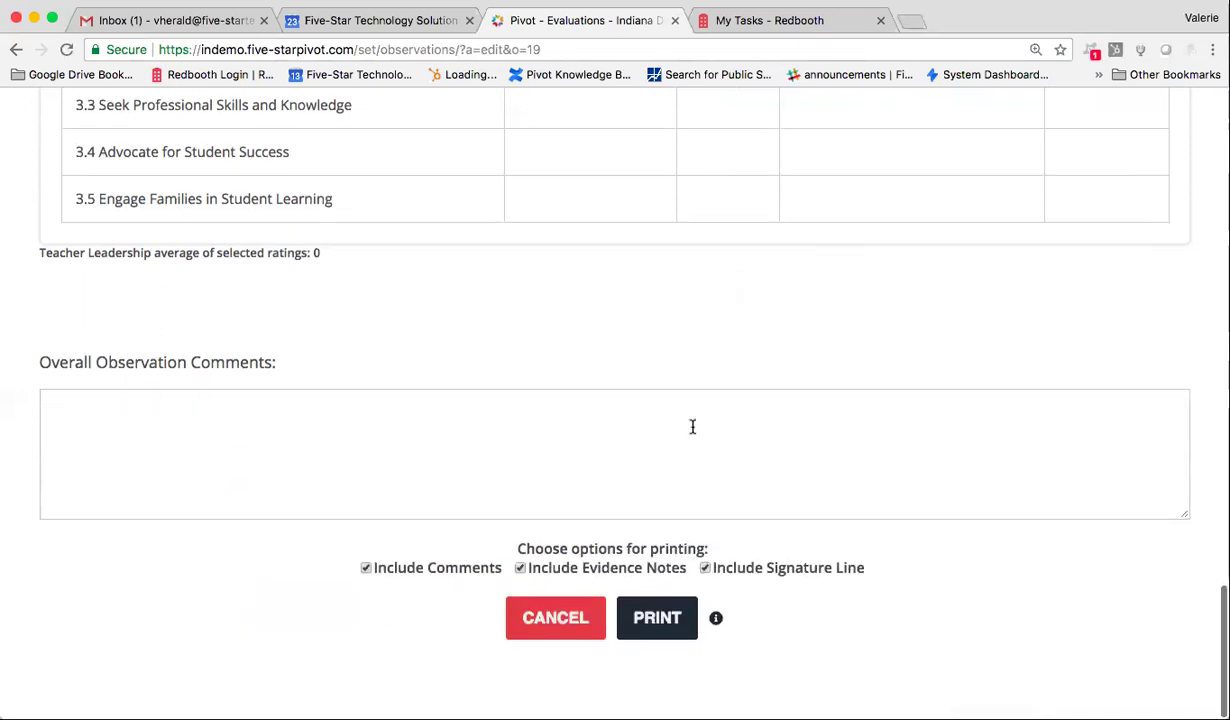
{"action": "left_click", "coordinate": [658, 643]}
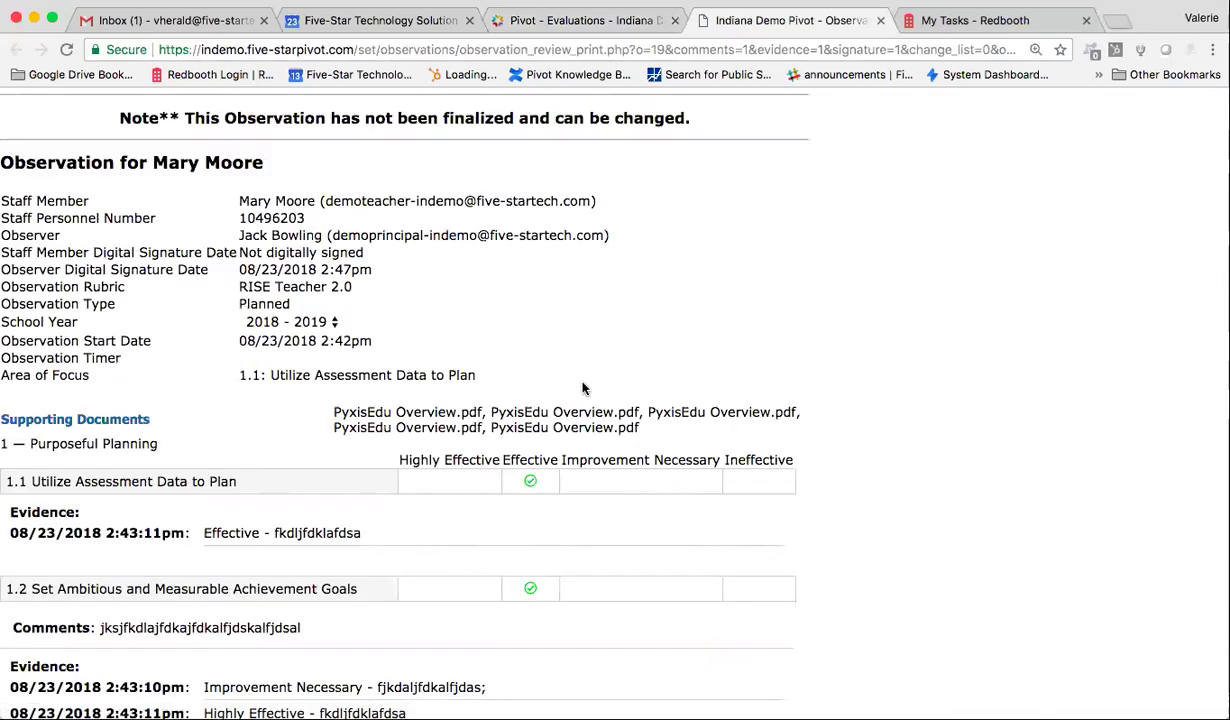
{"action": "scroll", "coordinate": [492, 540], "scroll_direction": "down", "scroll_amount": 15}
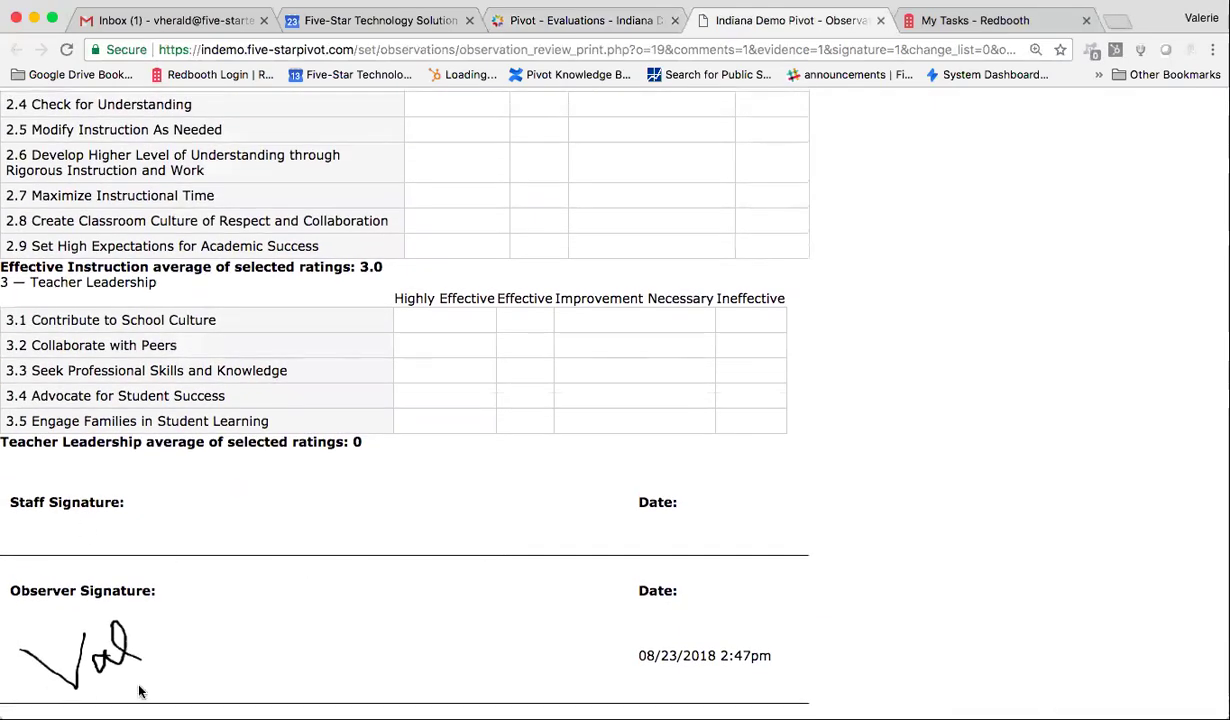
{"action": "scroll", "coordinate": [448, 486], "scroll_direction": "up", "scroll_amount": 15}
{"action": "left_click", "coordinate": [880, 20]}
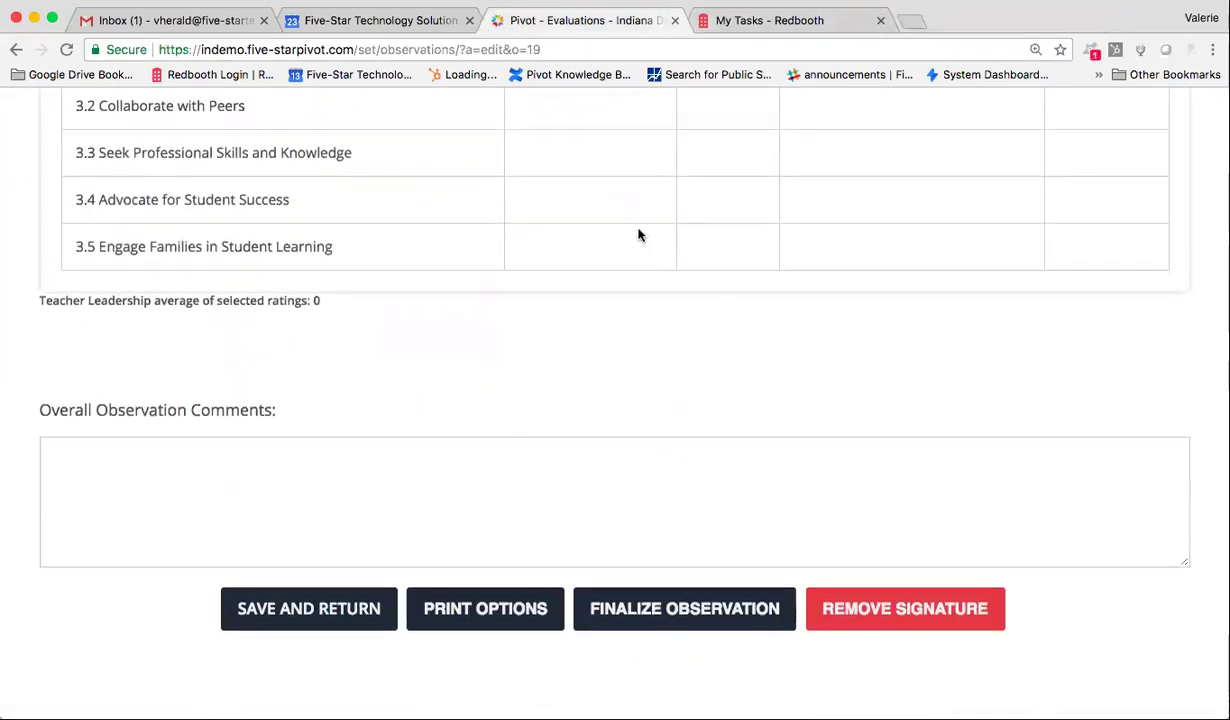
- Finalize the observation and confirm with I'm Sure, Finalize
{"action": "left_click", "coordinate": [643, 628]}
{"action": "scroll", "coordinate": [637, 489], "scroll_direction": "down", "scroll_amount": 3}
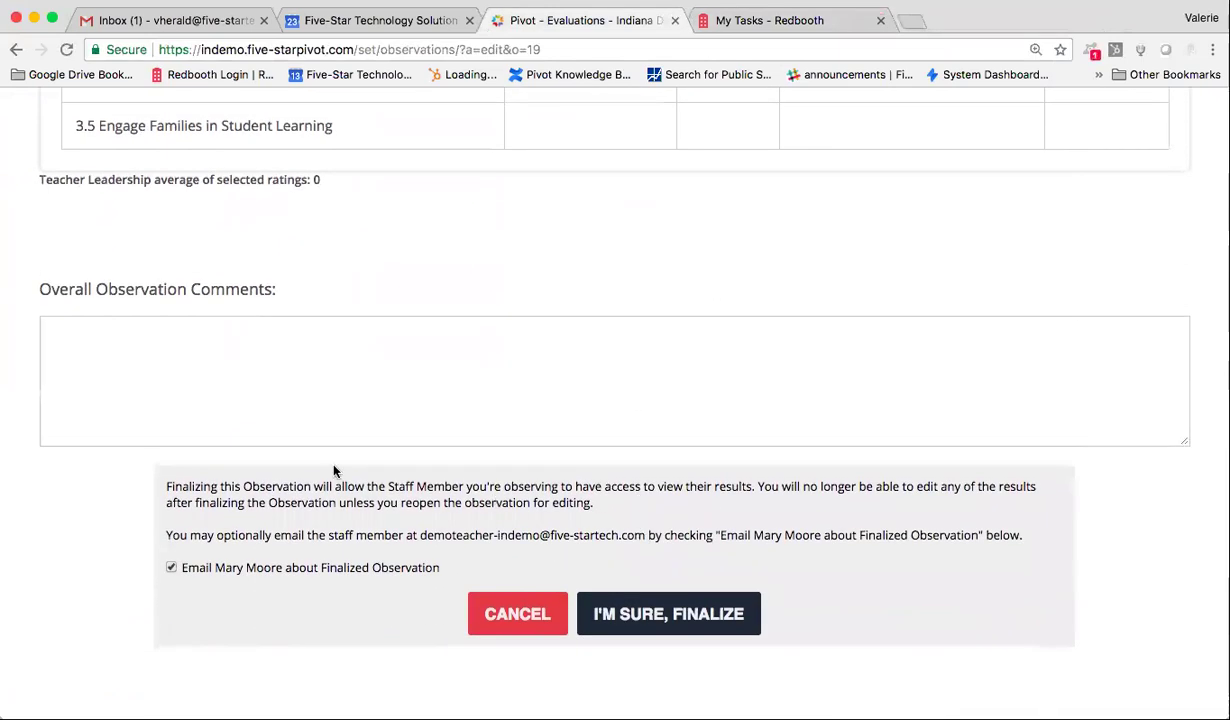
{"action": "left_click", "coordinate": [610, 613]}
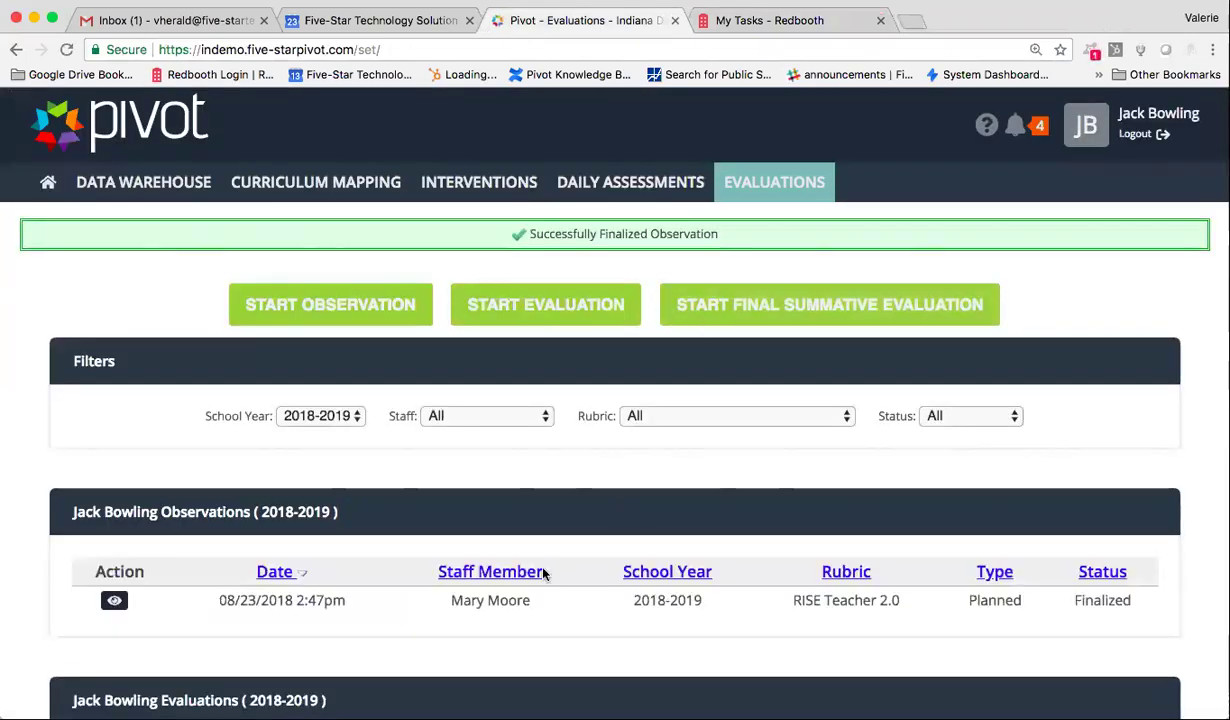
{"action": "scroll", "coordinate": [540, 578], "scroll_direction": "down", "scroll_amount": 3}
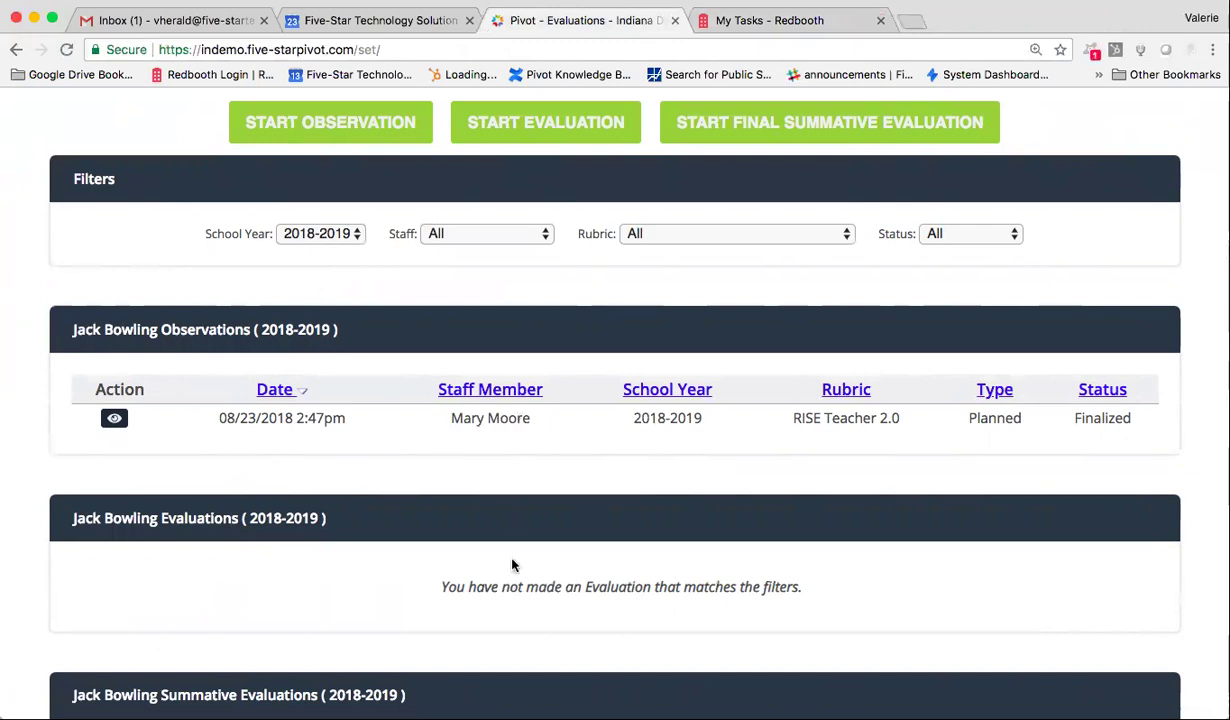
{"action": "scroll", "coordinate": [512, 570], "scroll_direction": "up", "scroll_amount": 2}
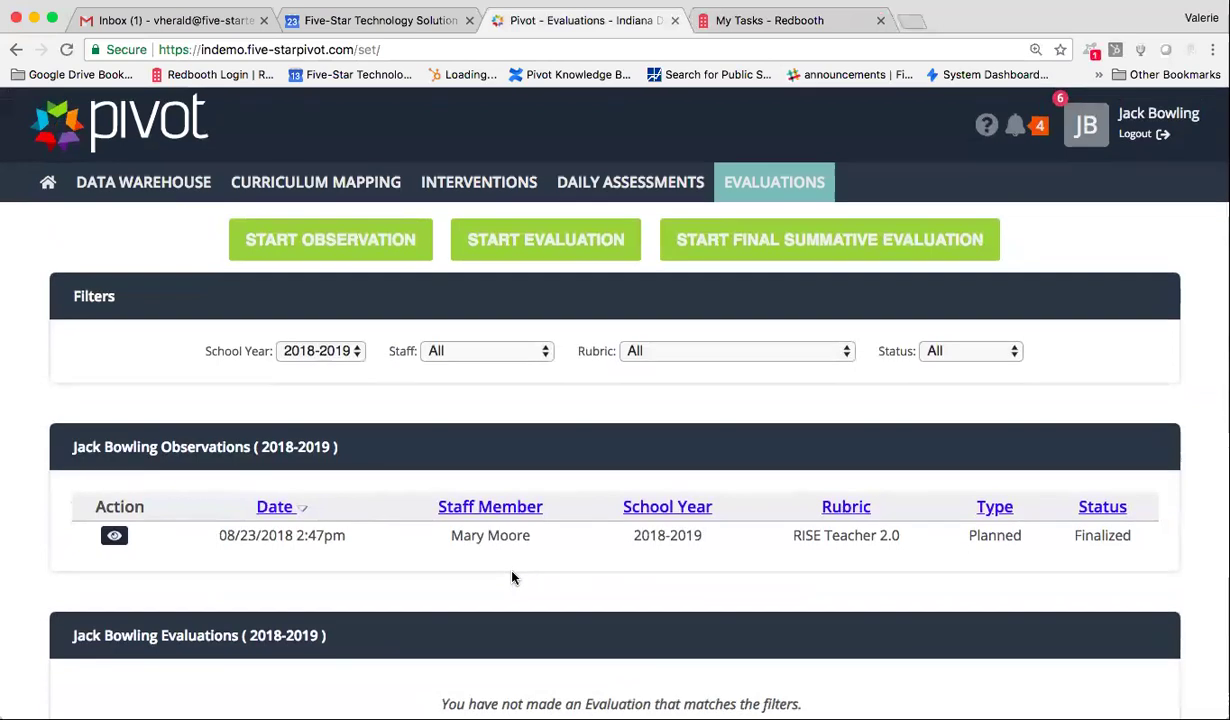
- Begin a new evaluation for the teacher using the RISE Teacher 2.0 rubric
{"action": "left_click", "coordinate": [530, 252]}
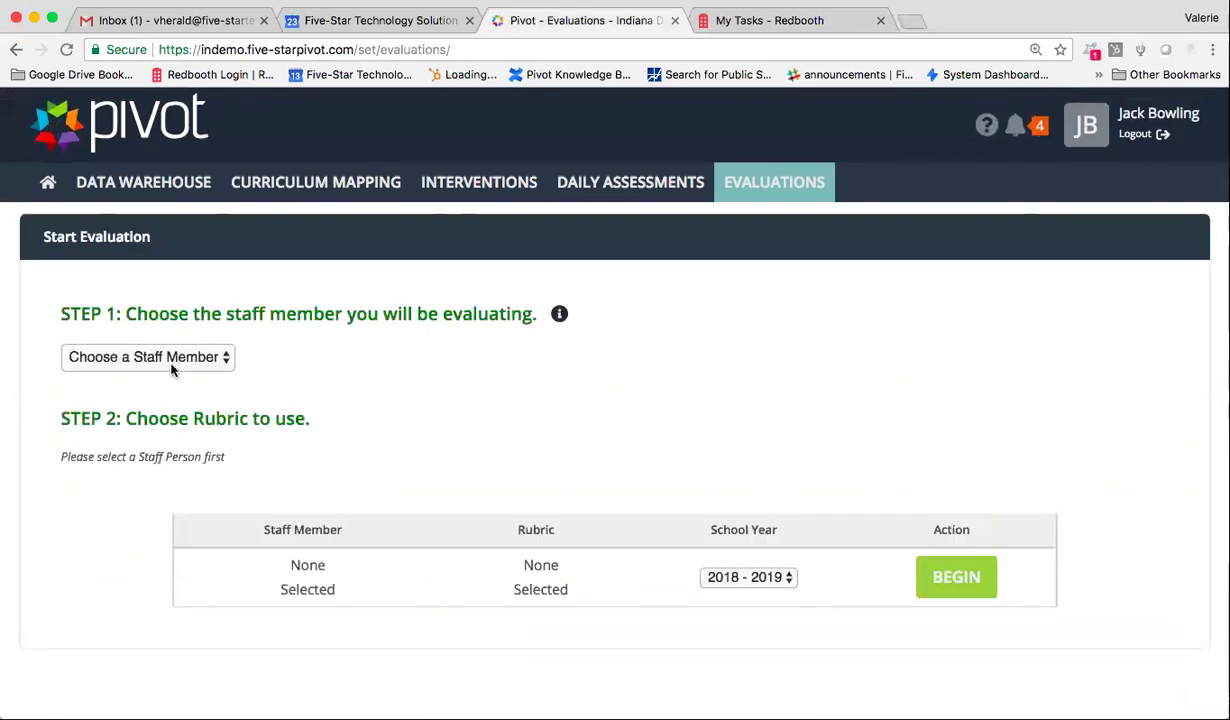
{"action": "left_click", "coordinate": [168, 359]}
{"action": "left_click", "coordinate": [161, 418]}
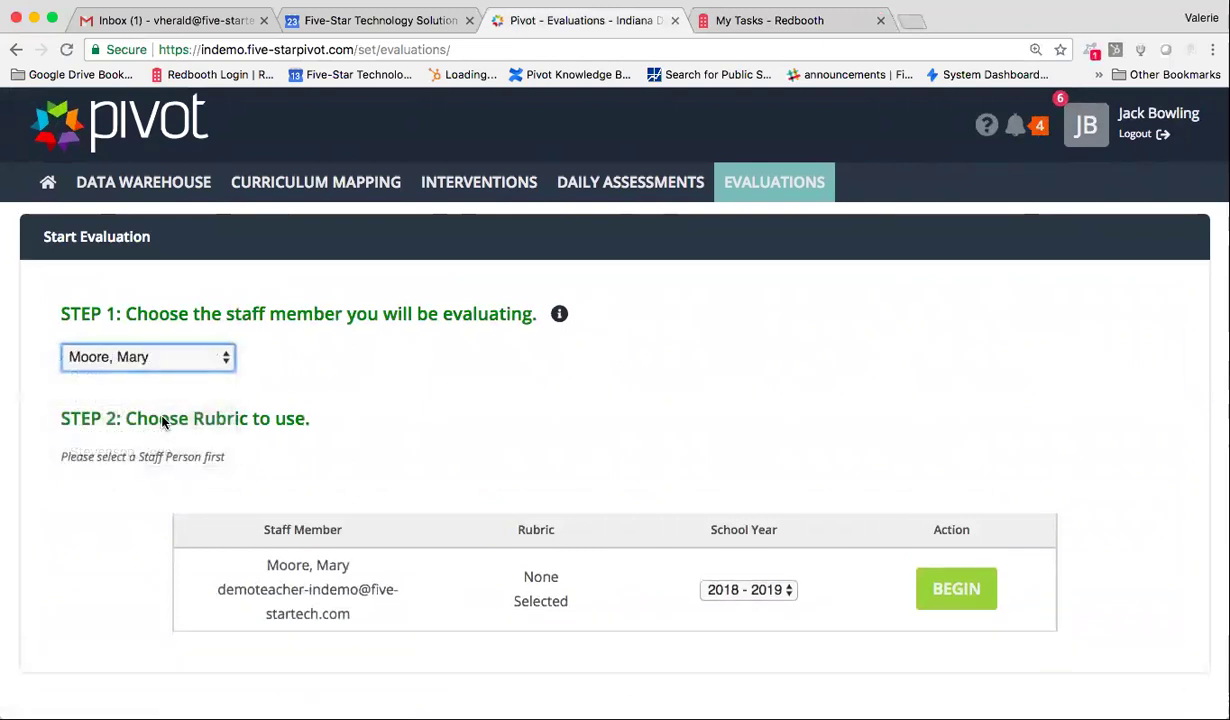
{"action": "left_click", "coordinate": [170, 466]}
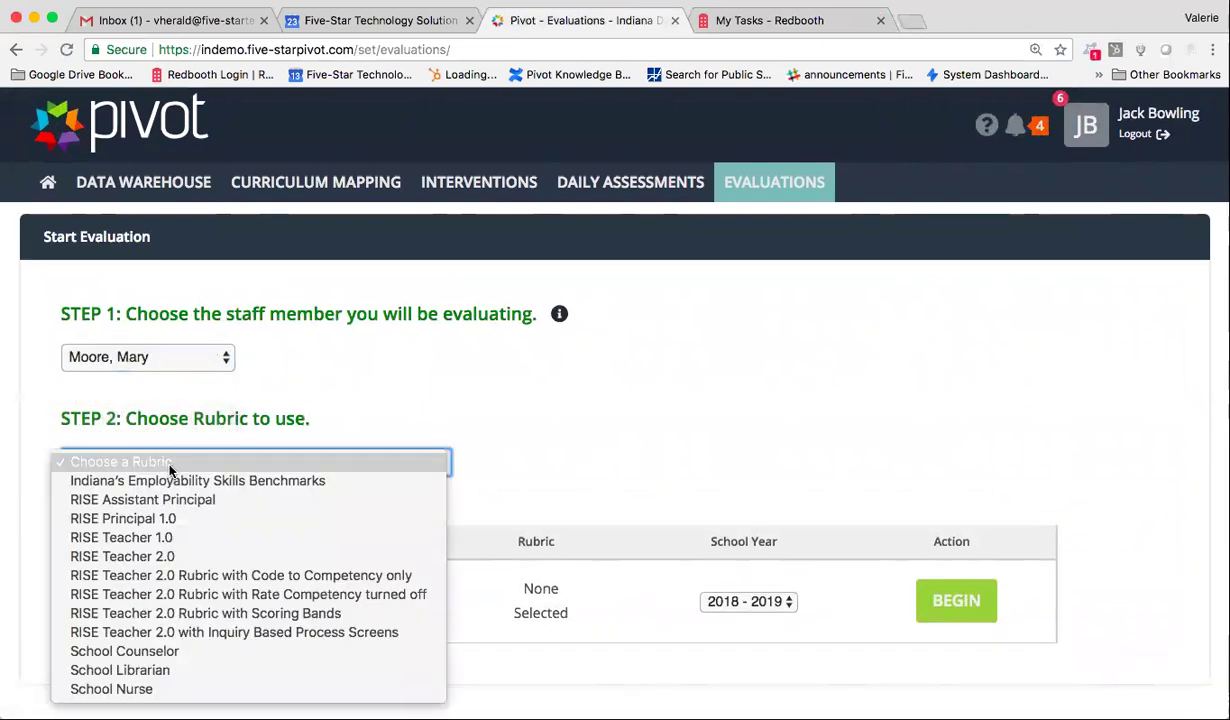
{"action": "left_click", "coordinate": [170, 558]}
{"action": "scroll", "coordinate": [577, 475], "scroll_direction": "down", "scroll_amount": 1}
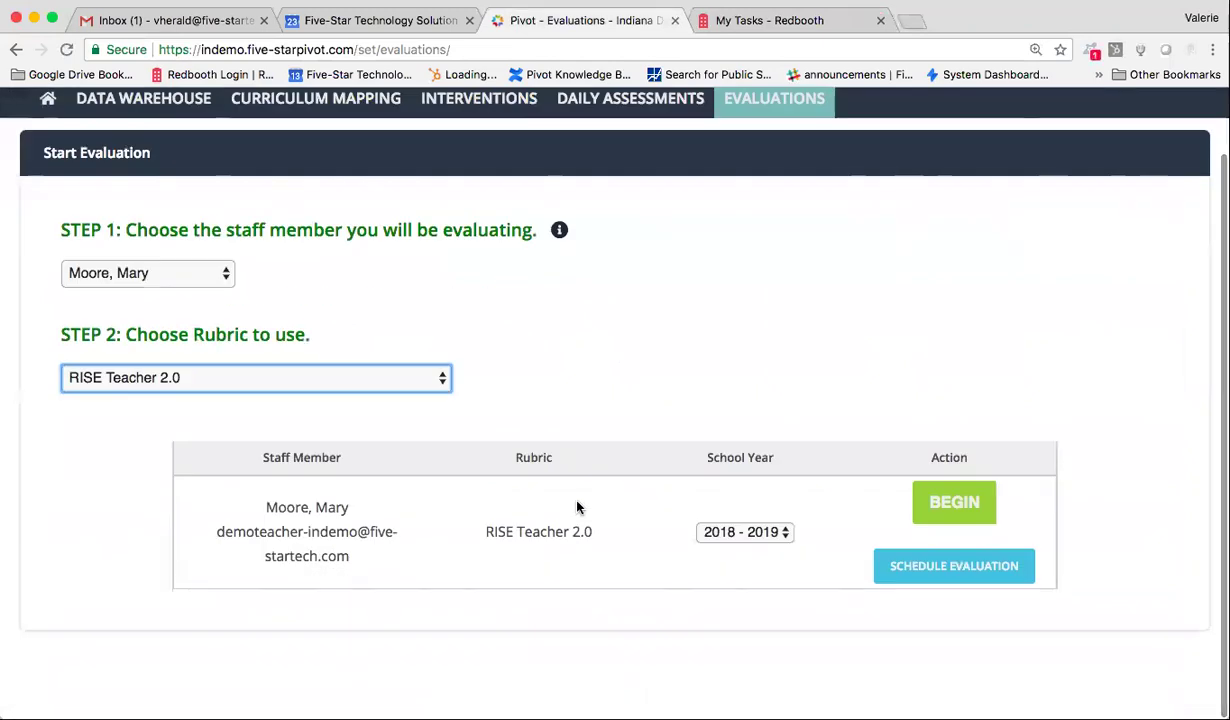
{"action": "left_click", "coordinate": [953, 512]}
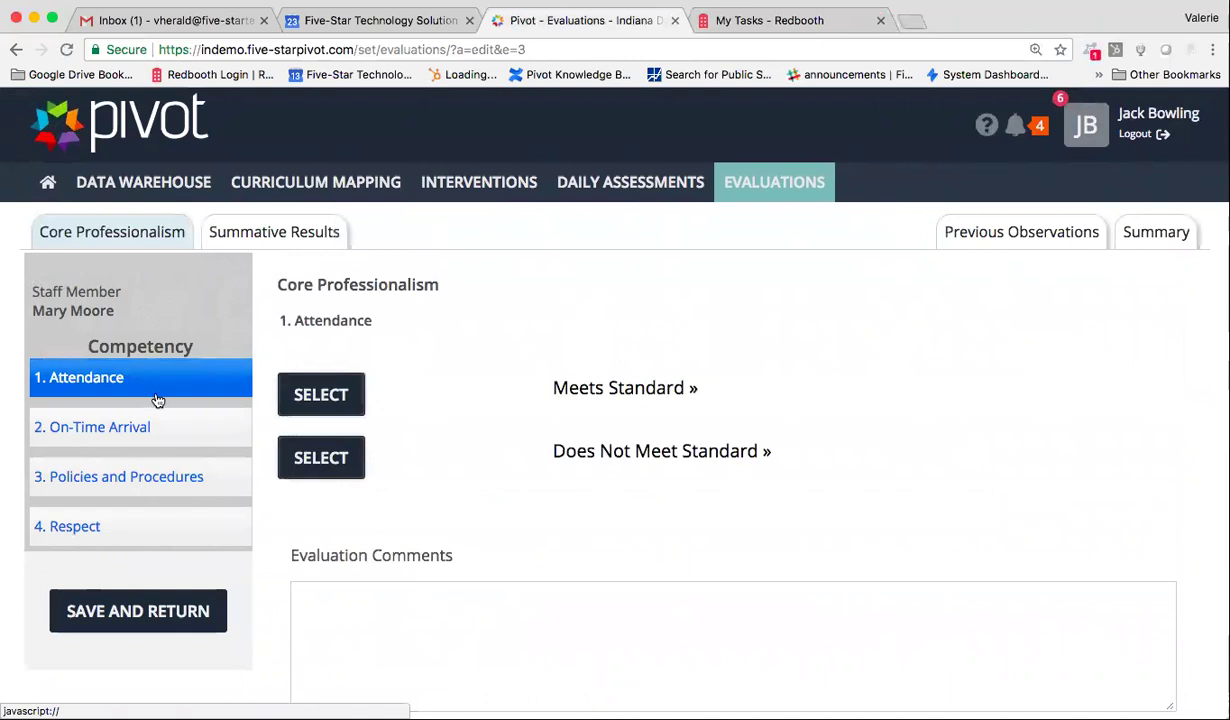
- Rate Attendance, On-Time Arrival, Policies and Procedures, and Respect as Meets Standard
{"action": "left_click", "coordinate": [127, 472]}
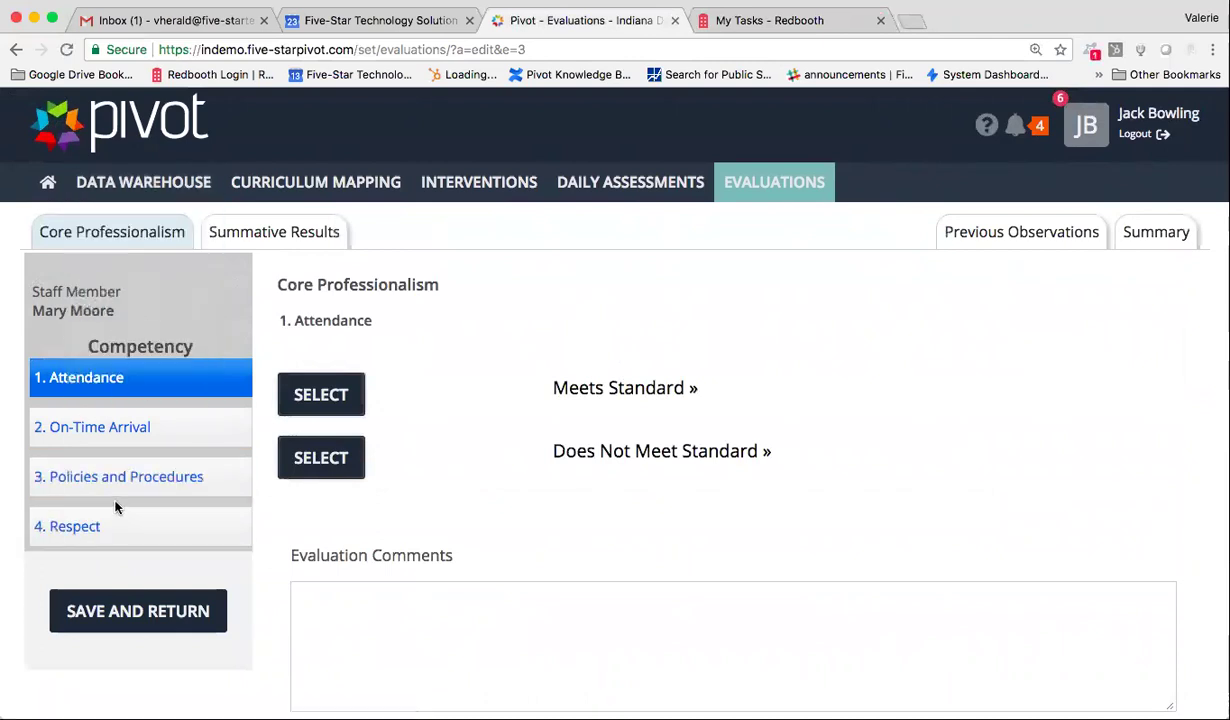
{"action": "left_click", "coordinate": [326, 396]}
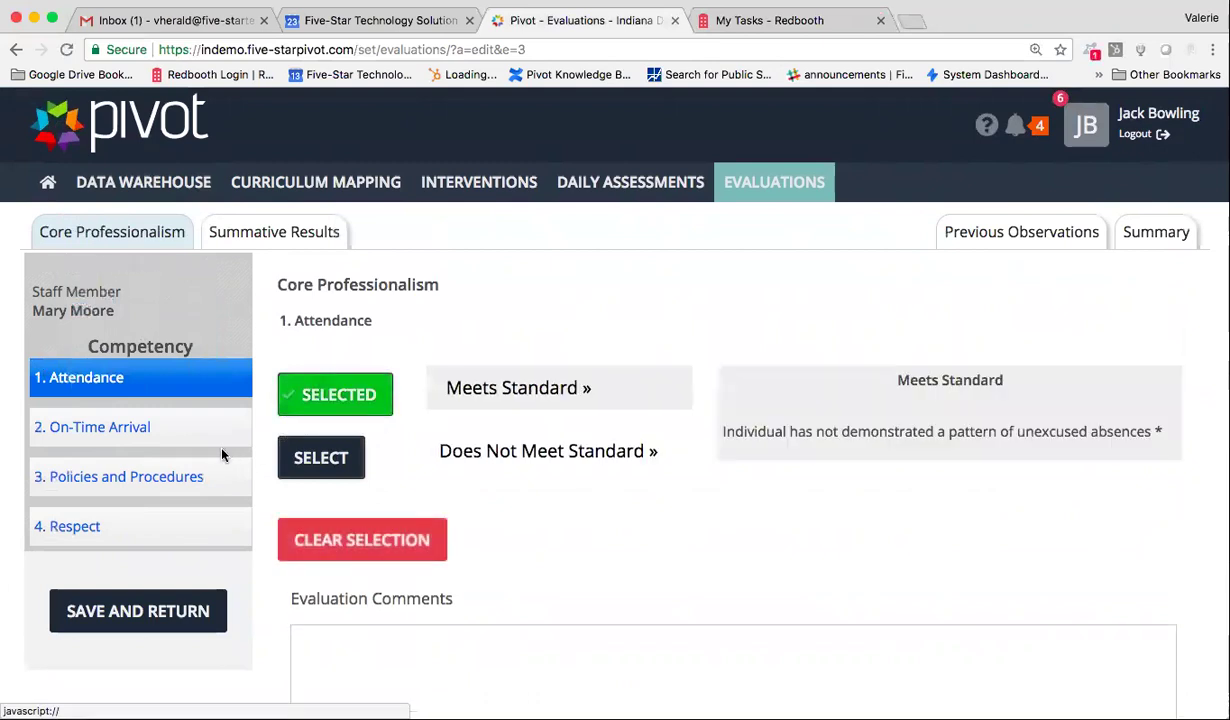
{"action": "left_click", "coordinate": [151, 432]}
{"action": "left_click", "coordinate": [302, 395]}
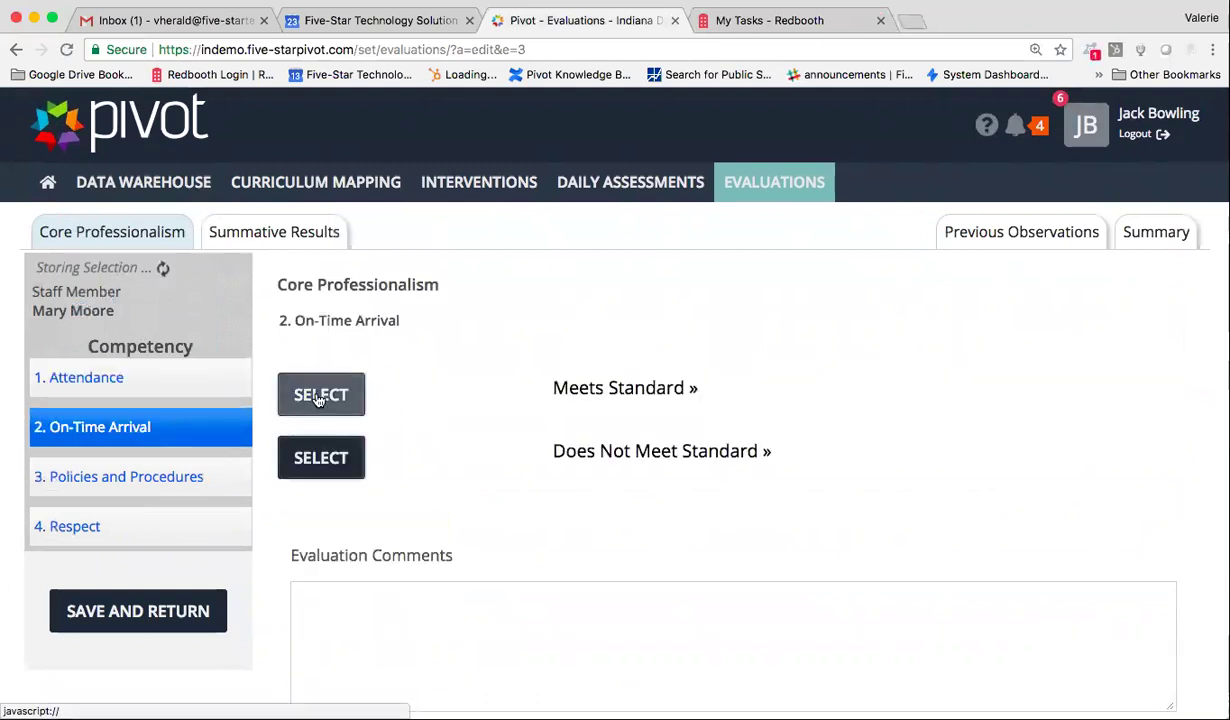
{"action": "left_click", "coordinate": [196, 488]}
{"action": "left_click", "coordinate": [322, 396]}
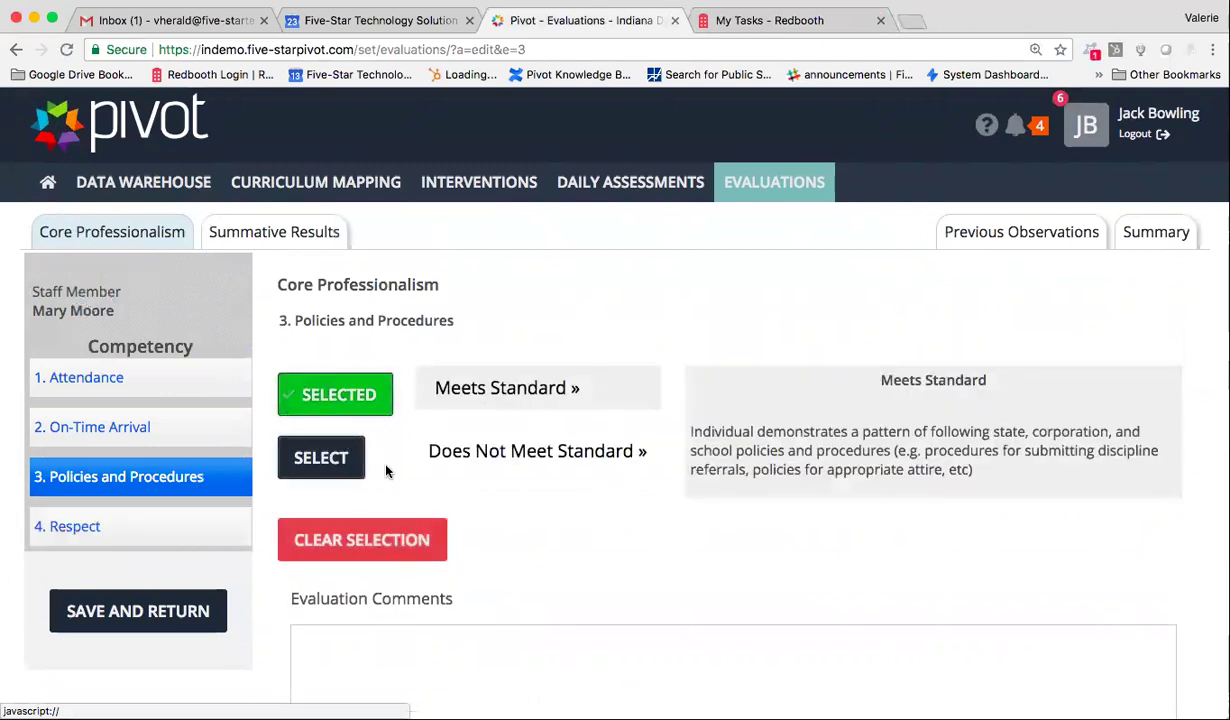
{"action": "left_click", "coordinate": [159, 530]}
{"action": "left_click", "coordinate": [346, 385]}
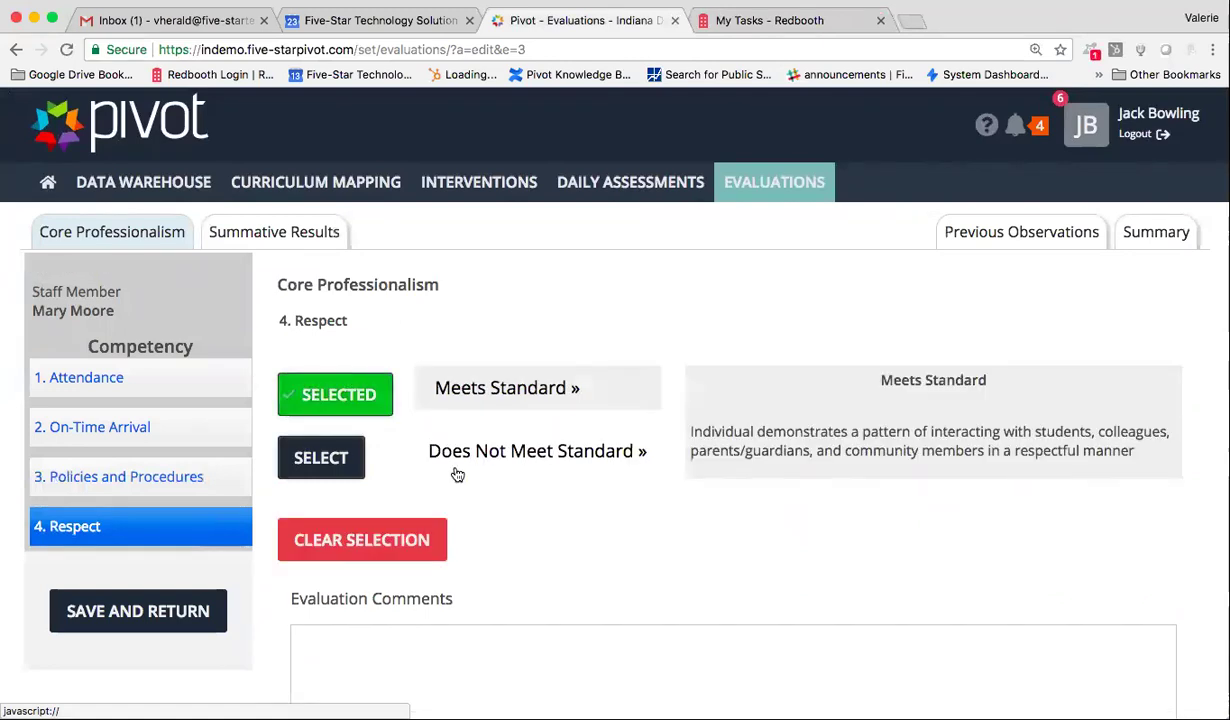
{"action": "scroll", "coordinate": [502, 527], "scroll_direction": "down", "scroll_amount": 3}
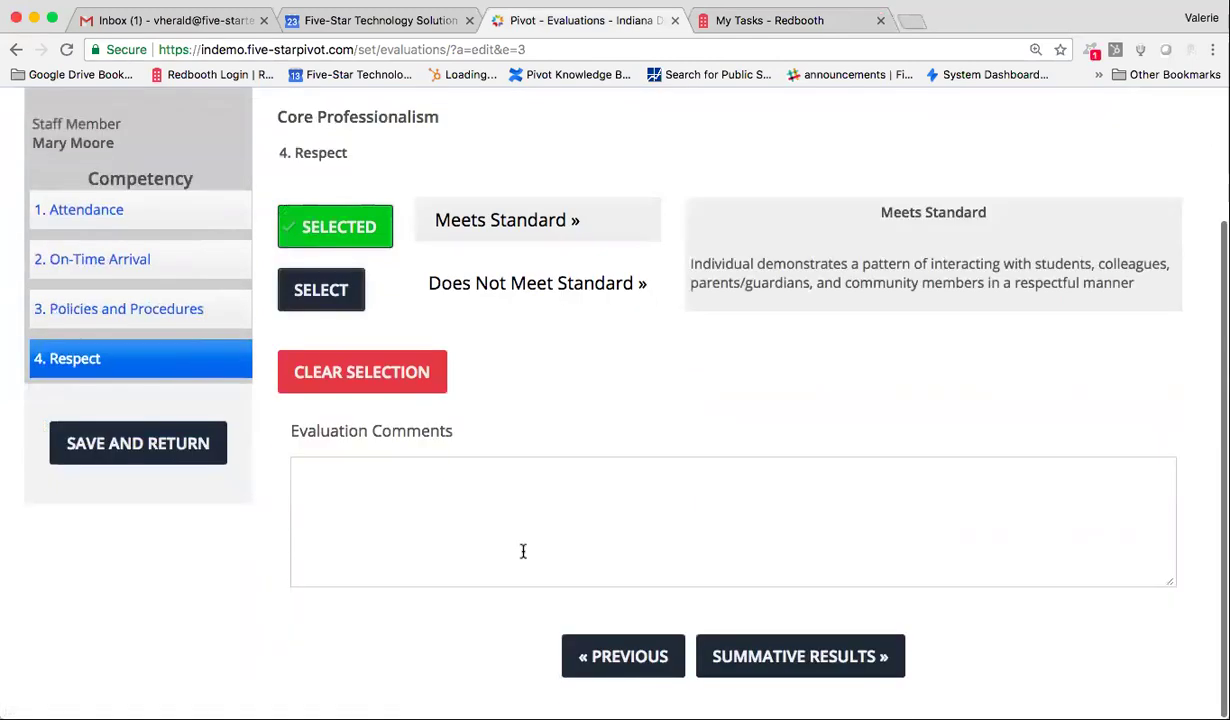
- Open Summative Results, check Previous Observations, then return to the Purposeful Planning ratings
{"action": "left_click", "coordinate": [806, 655]}
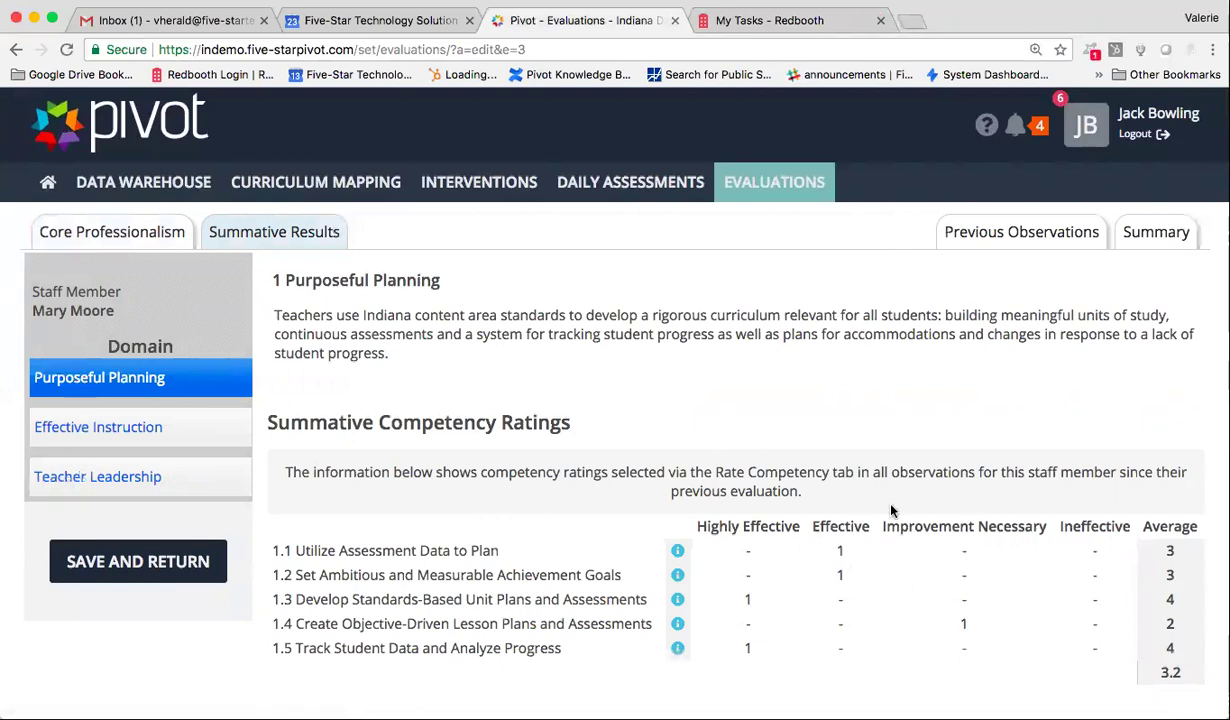
{"action": "left_click", "coordinate": [968, 231]}
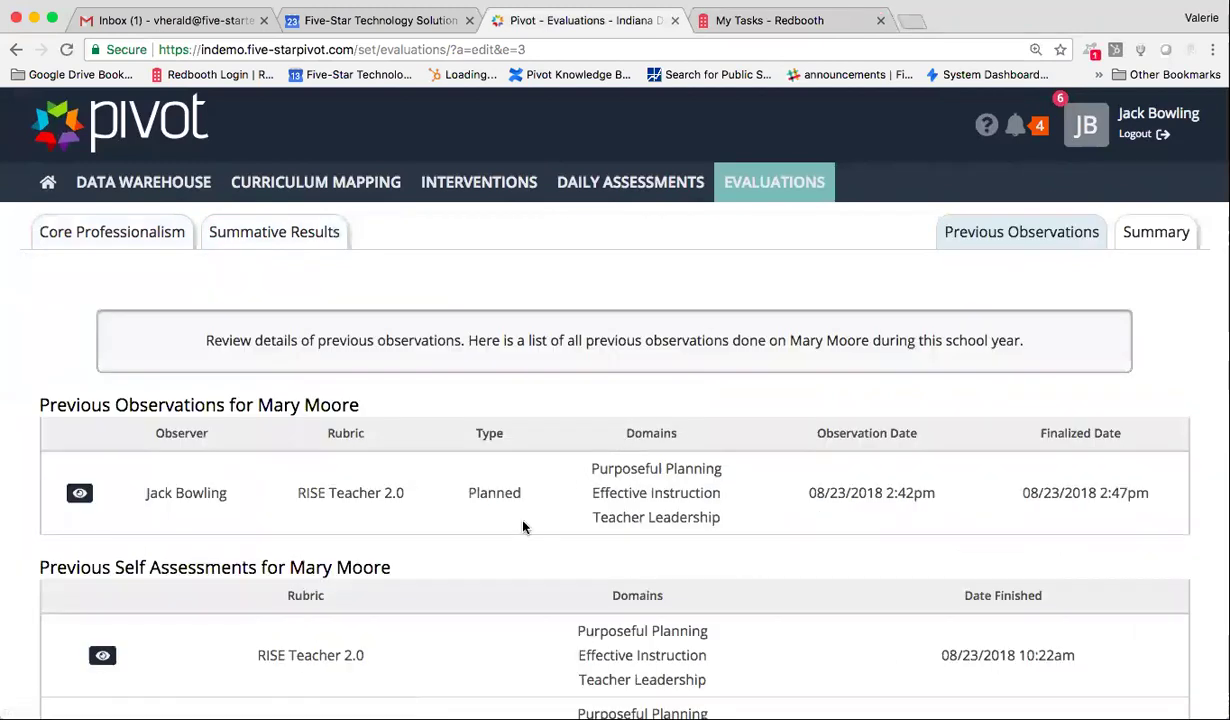
{"action": "scroll", "coordinate": [507, 520], "scroll_direction": "down", "scroll_amount": 2}
{"action": "scroll", "coordinate": [445, 511], "scroll_direction": "down", "scroll_amount": 1}
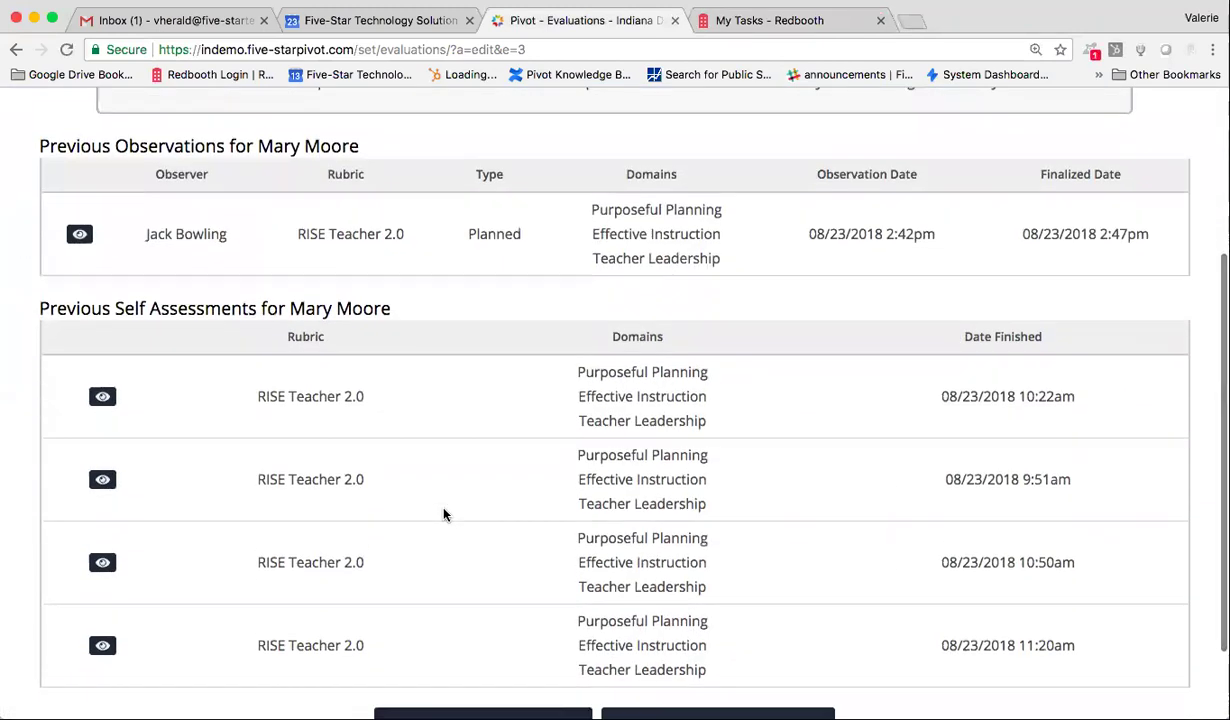
{"action": "scroll", "coordinate": [445, 511], "scroll_direction": "up", "scroll_amount": 4}
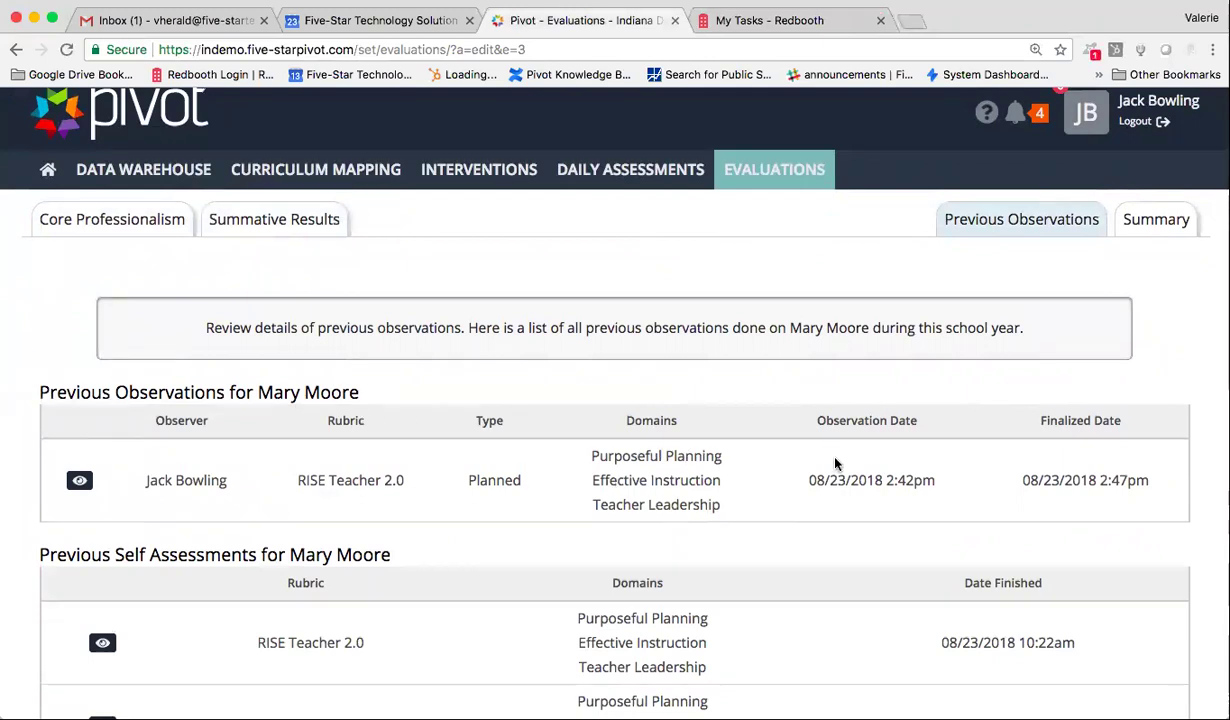
{"action": "left_click", "coordinate": [270, 222]}
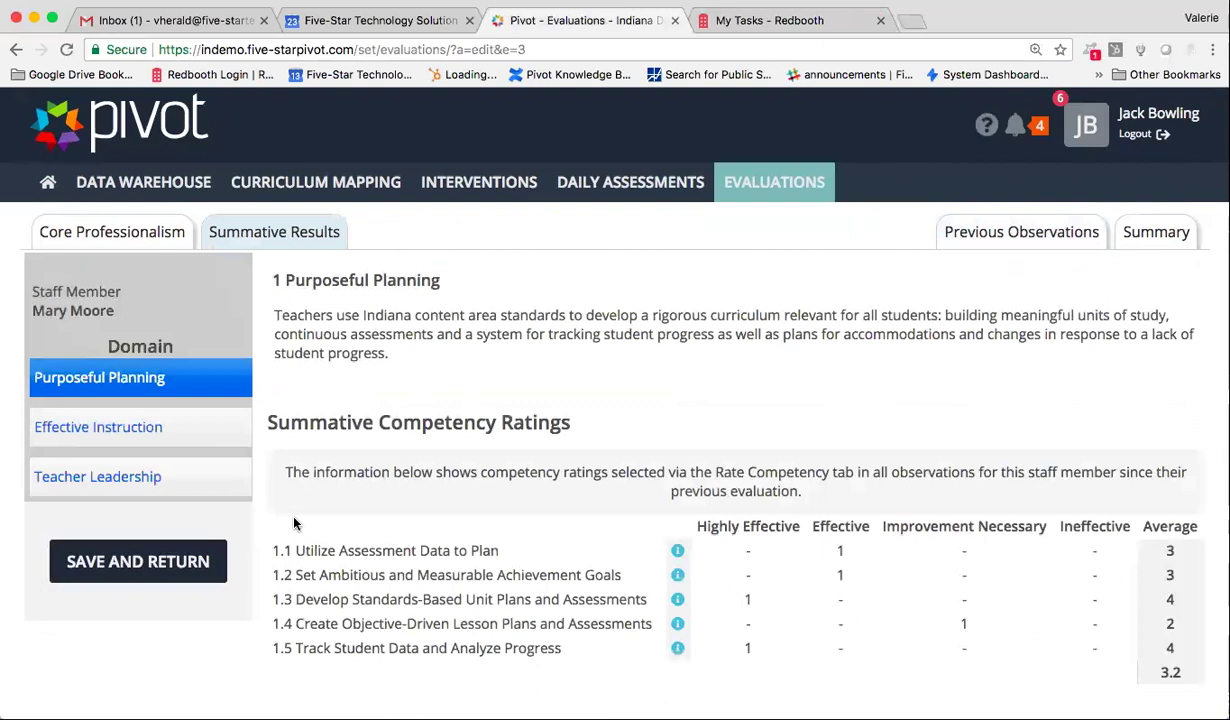
{"action": "scroll", "coordinate": [384, 577], "scroll_direction": "down", "scroll_amount": 3}
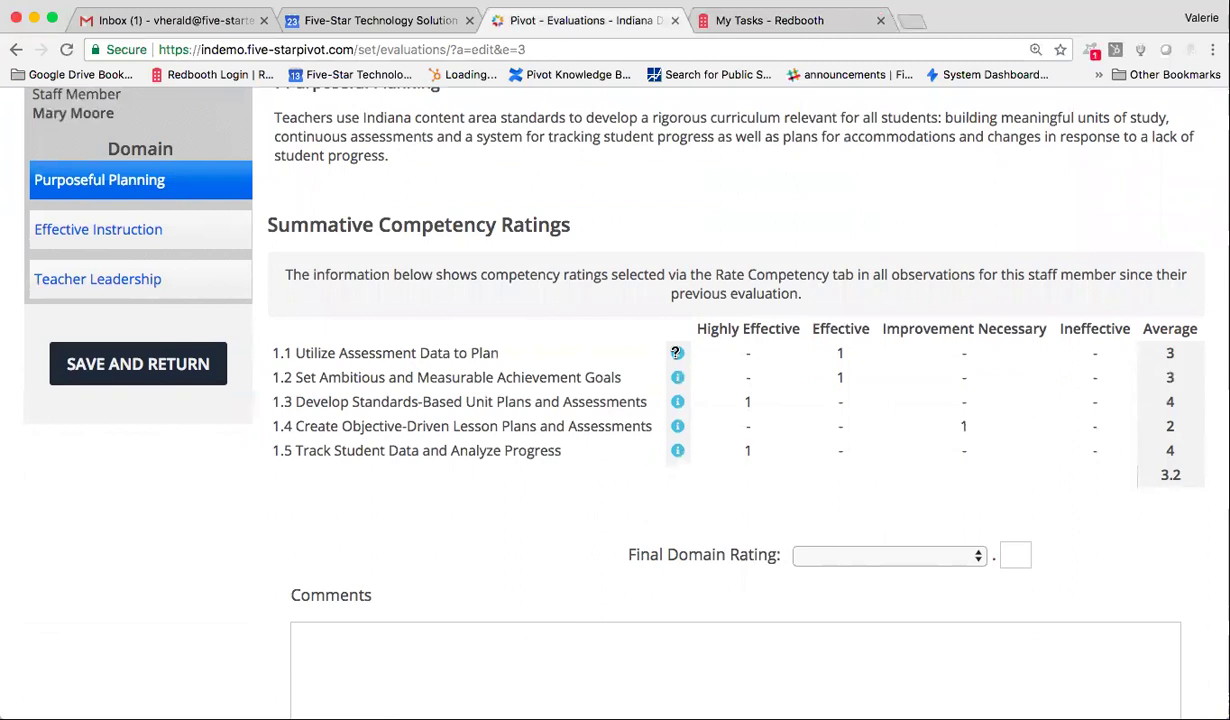
- Expand and then collapse competency 1.1's evidence, showing averages 3, 3, 4, 2, 4 (3.2)
{"action": "left_click", "coordinate": [677, 353]}
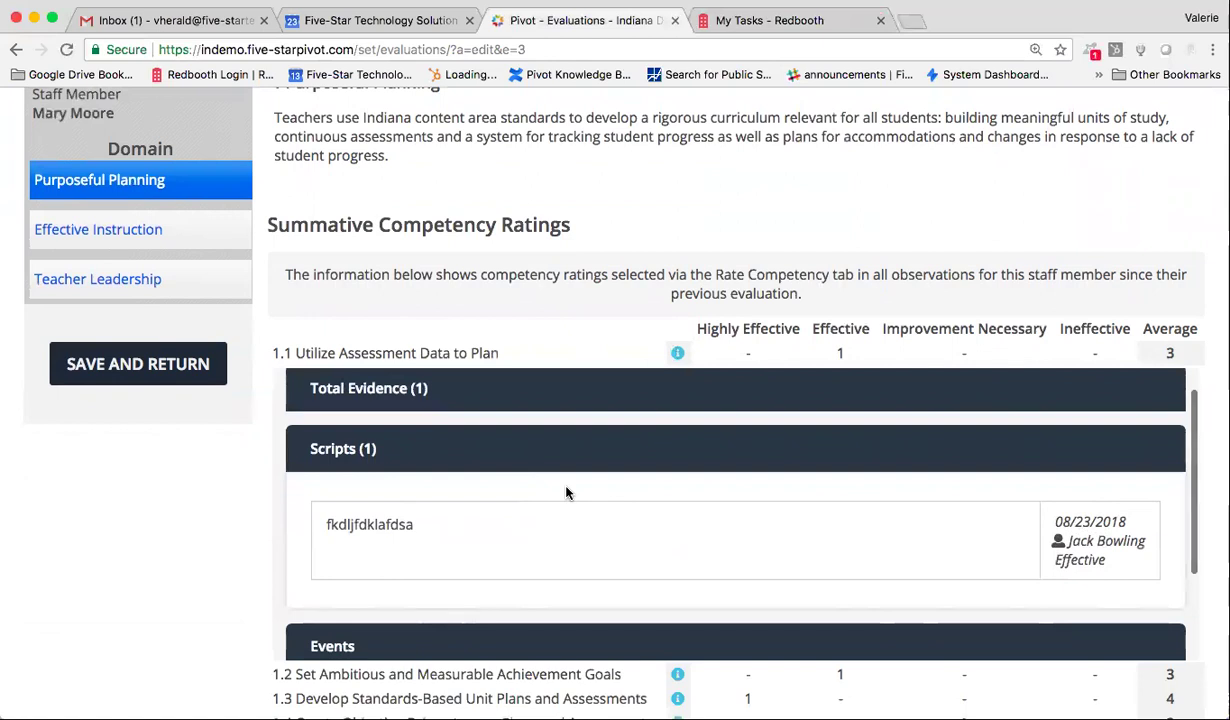
{"action": "scroll", "coordinate": [566, 492], "scroll_direction": "down", "scroll_amount": 2}
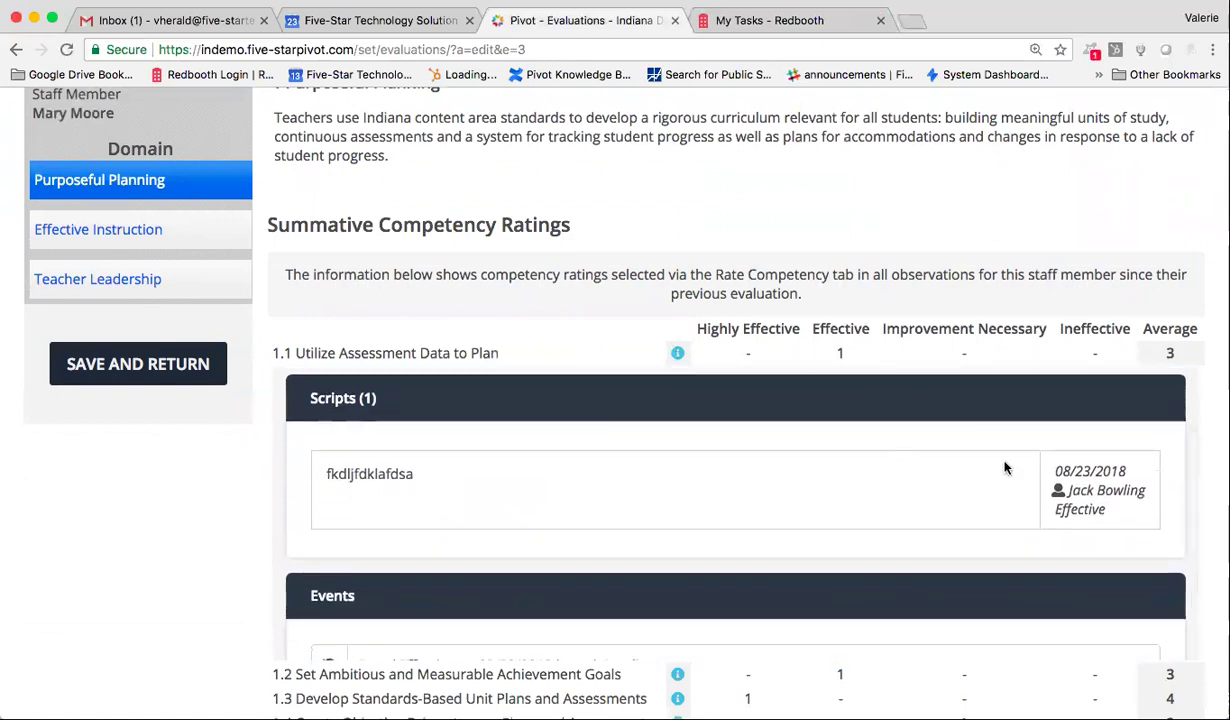
{"action": "scroll", "coordinate": [649, 484], "scroll_direction": "down", "scroll_amount": 3}
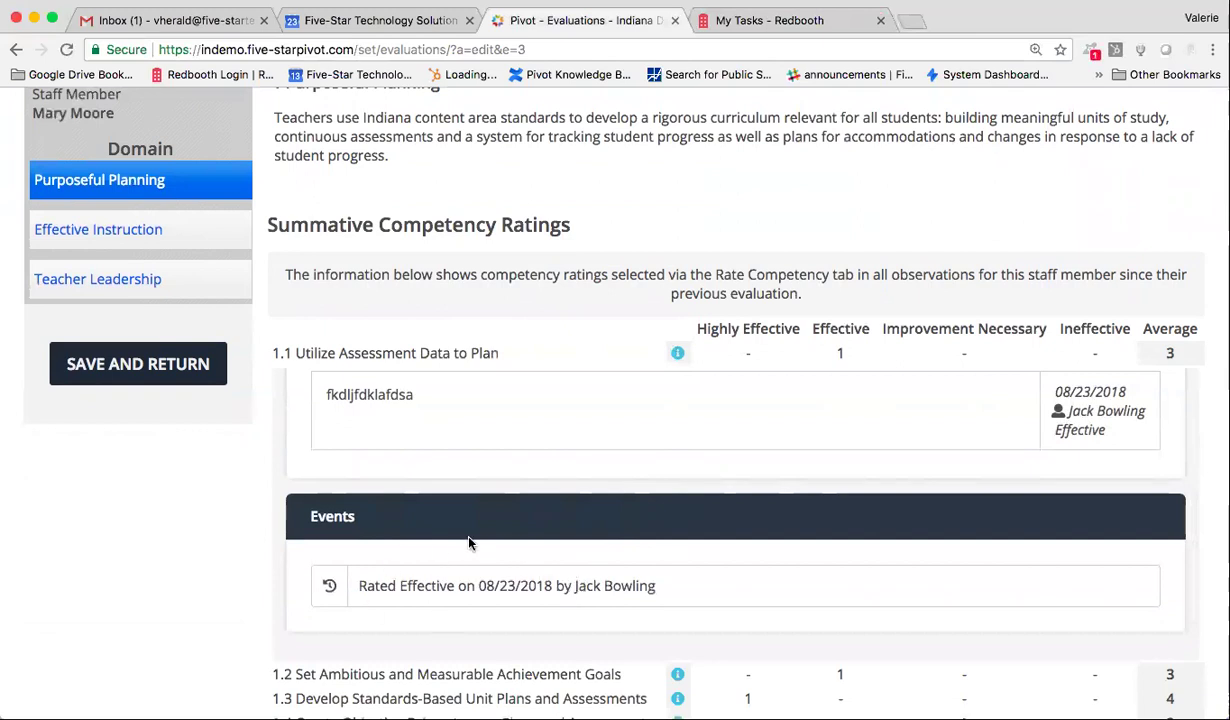
{"action": "scroll", "coordinate": [469, 542], "scroll_direction": "up", "scroll_amount": 5}
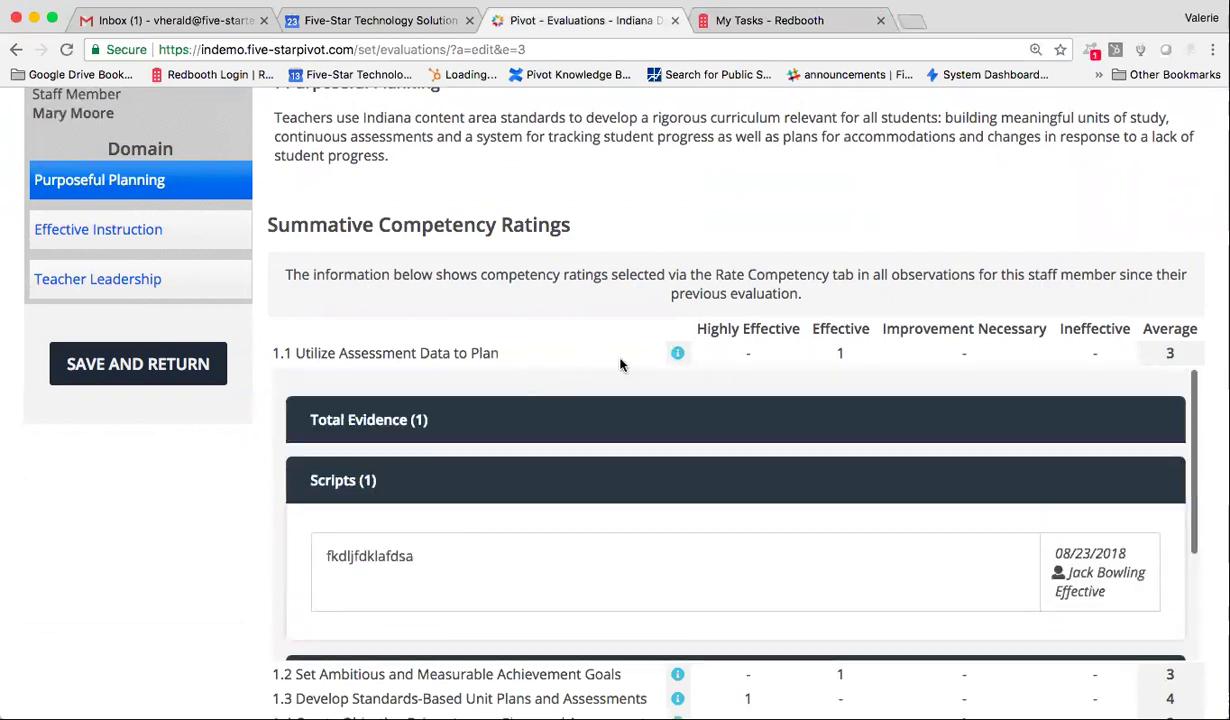
{"action": "left_click", "coordinate": [678, 353]}
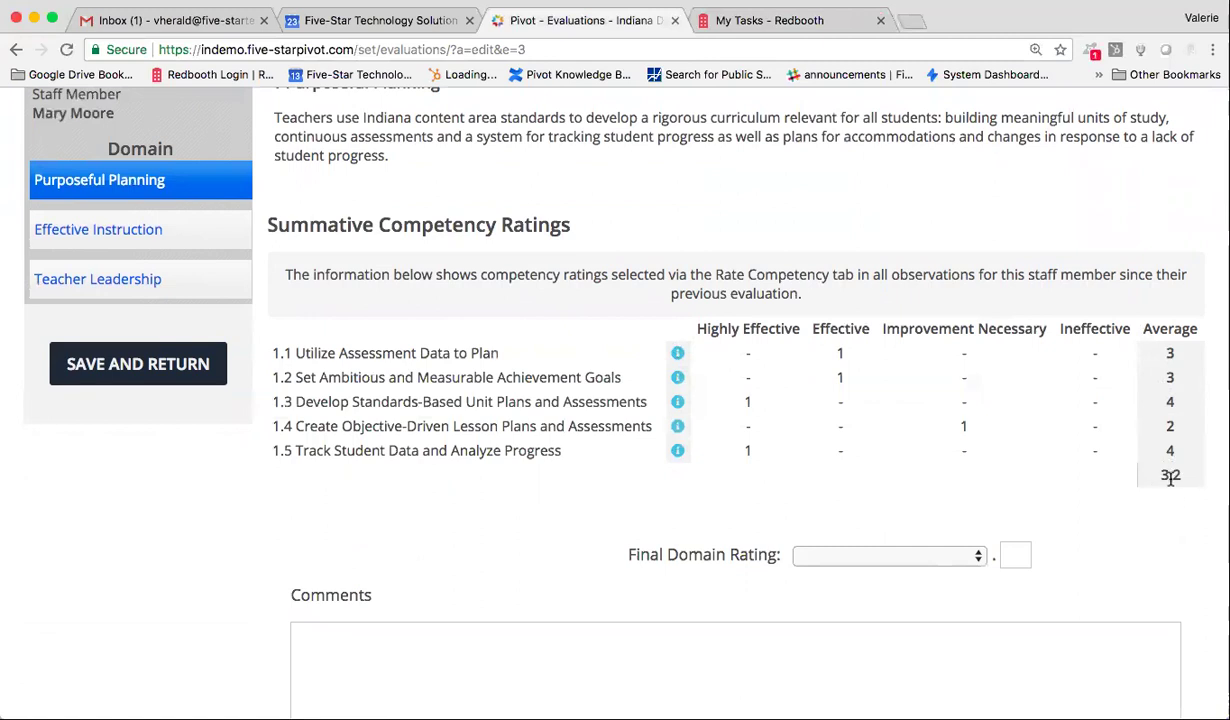
- Rate Purposeful Planning (3) Effective, 3.2, with a placeholder comment
{"action": "left_click", "coordinate": [920, 557]}
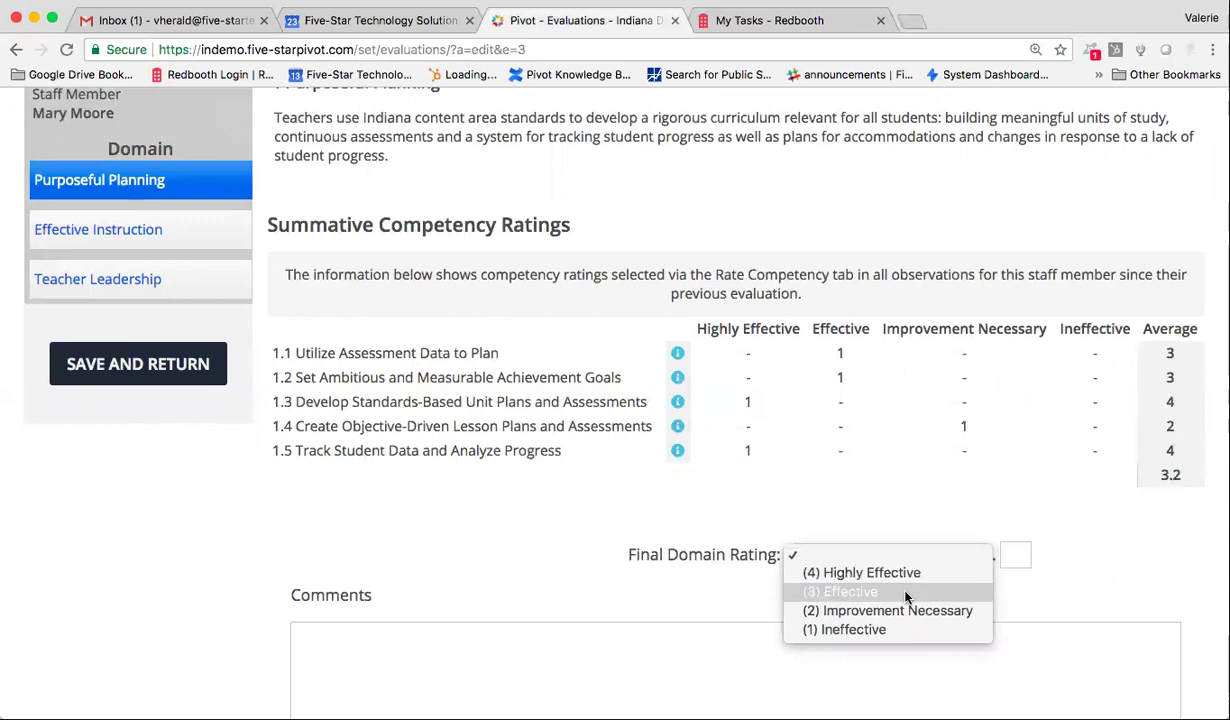
{"action": "left_click", "coordinate": [906, 592]}
{"action": "left_click", "coordinate": [1015, 555]}
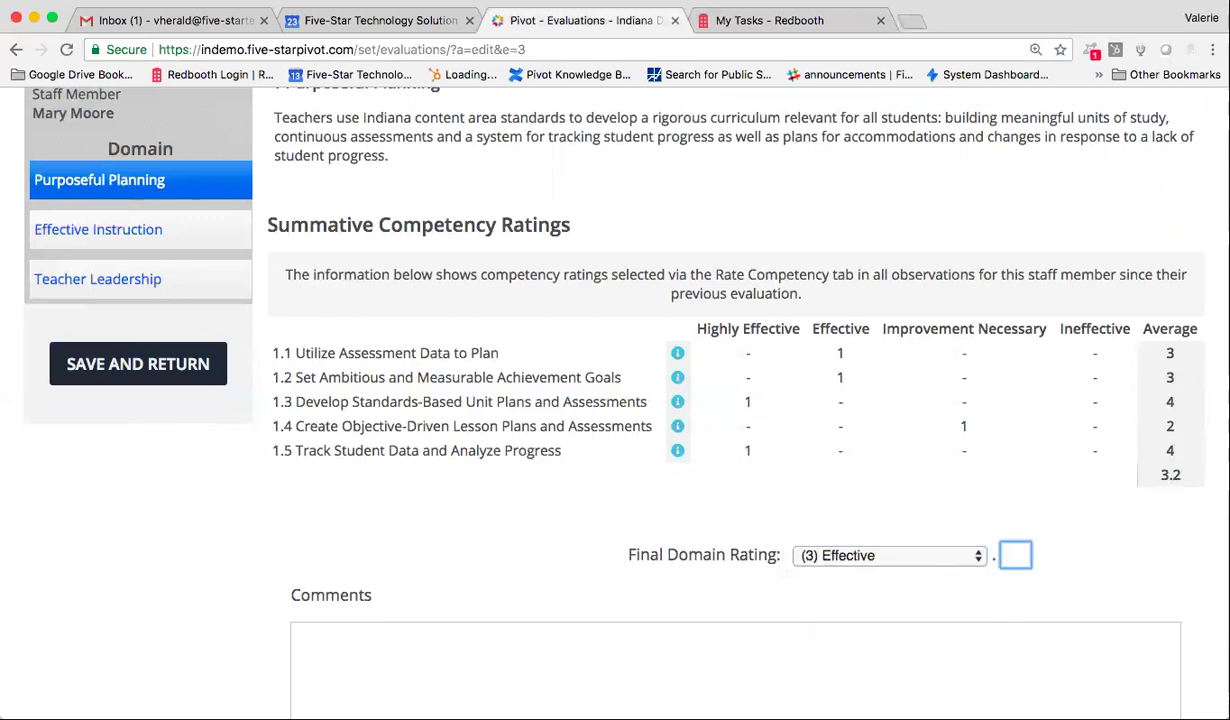
{"action": "type", "text": "2"}
{"action": "scroll", "coordinate": [610, 580], "scroll_direction": "down", "scroll_amount": 3}
{"action": "left_click", "coordinate": [522, 485]}
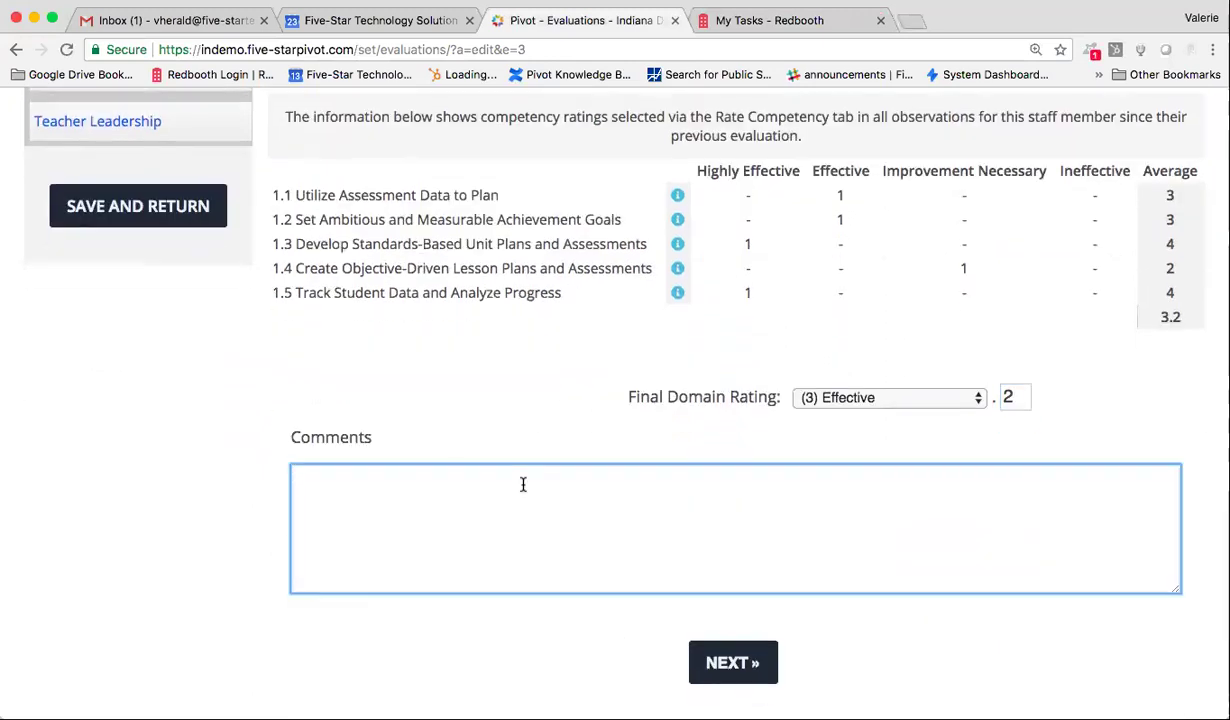
{"action": "type", "text": "fjdkalfjdksaljfdkalfdja"}
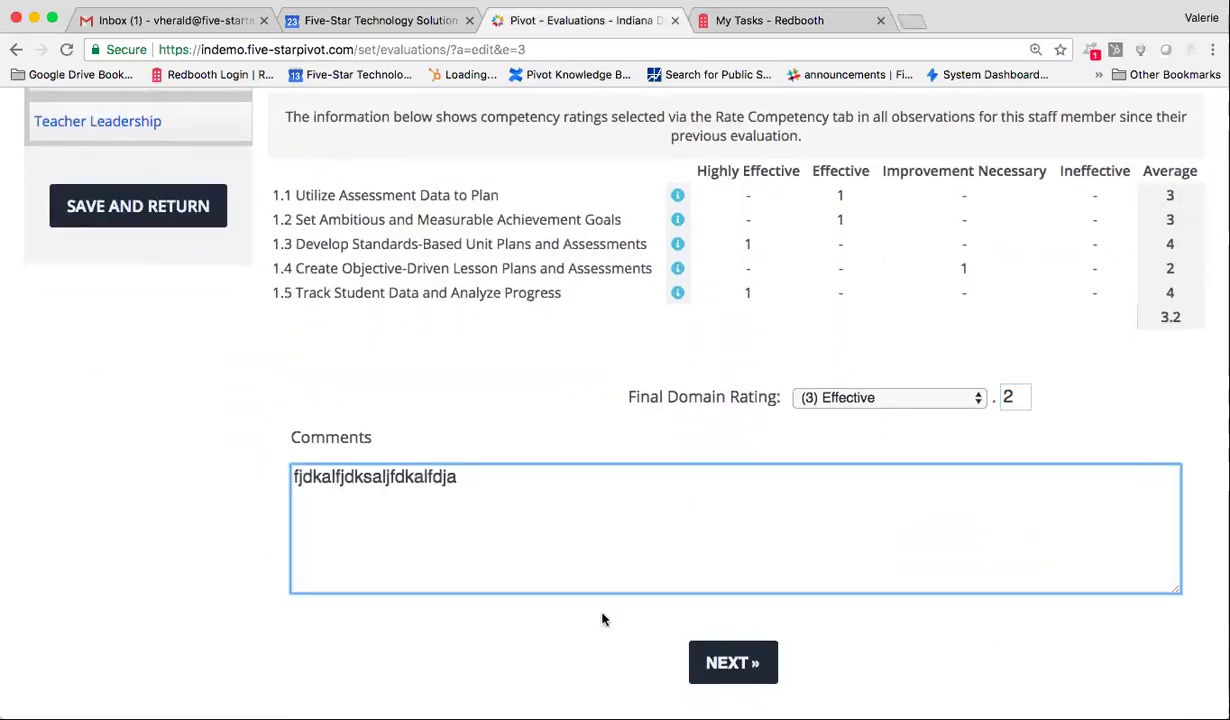
- Rate Effective Instruction and Teacher Leadership as (3) Effective, 3.0
{"action": "left_click", "coordinate": [745, 660]}
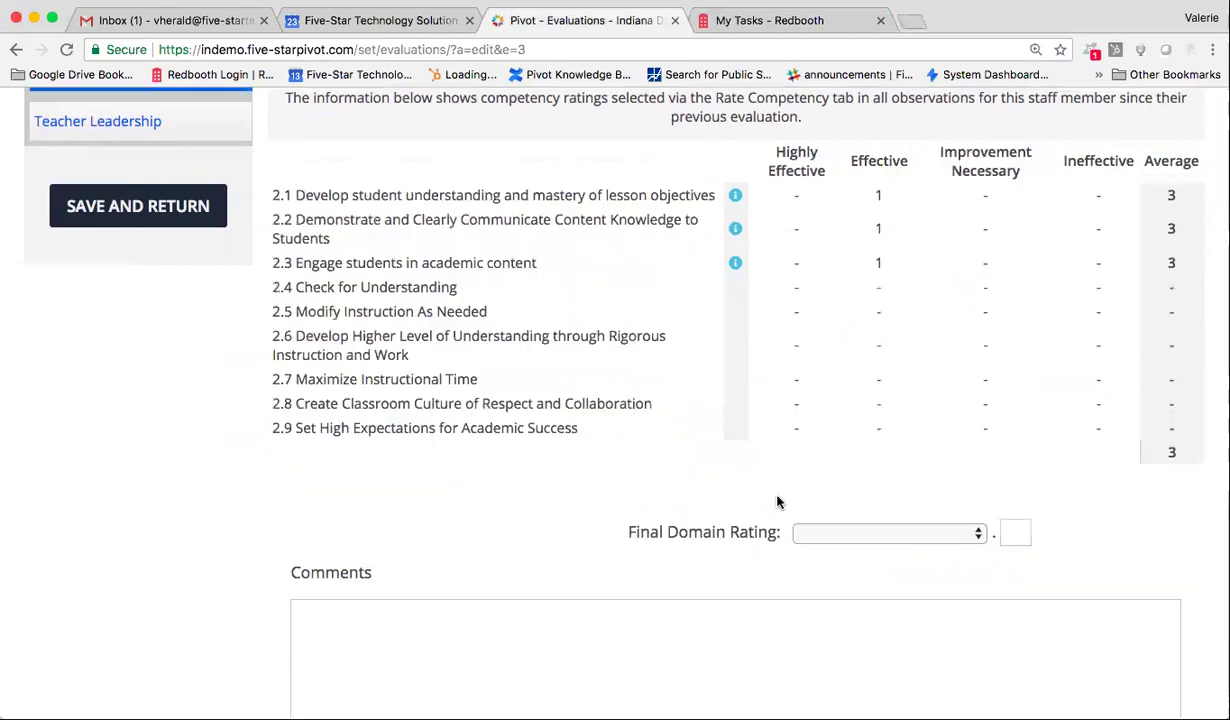
{"action": "left_click", "coordinate": [884, 535]}
{"action": "left_click", "coordinate": [870, 566]}
{"action": "scroll", "coordinate": [912, 617], "scroll_direction": "down", "scroll_amount": 3}
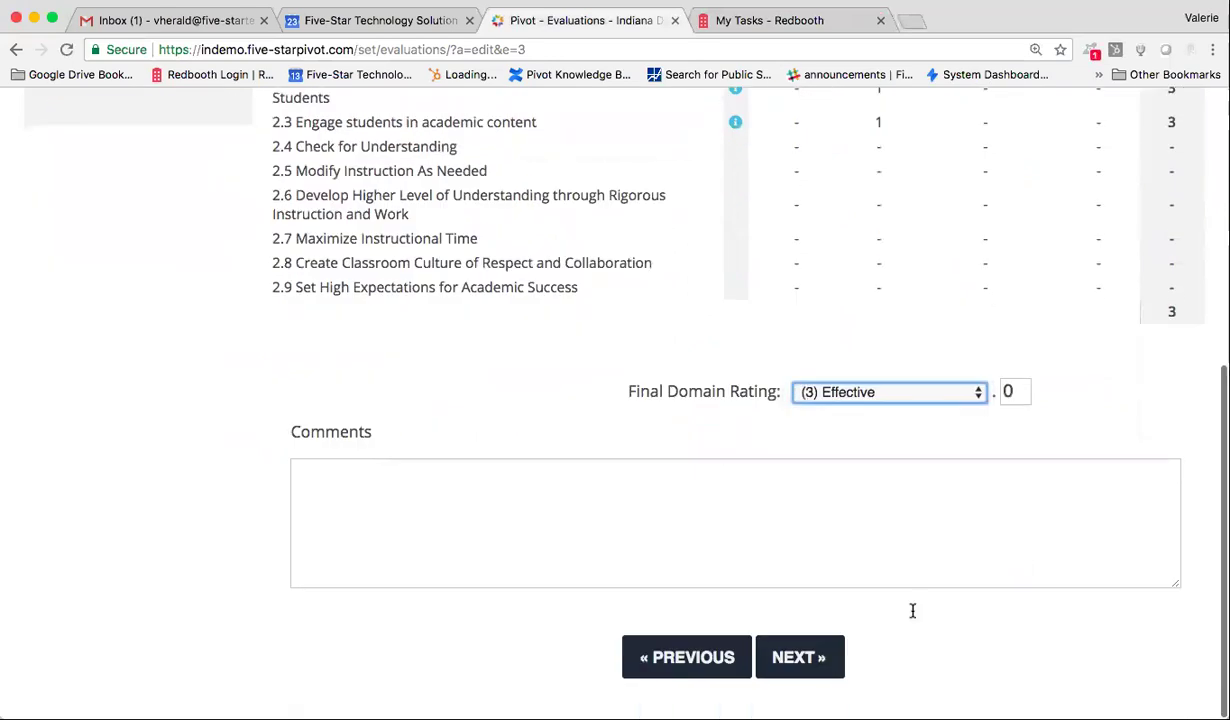
{"action": "left_click", "coordinate": [790, 659]}
{"action": "left_click", "coordinate": [850, 400]}
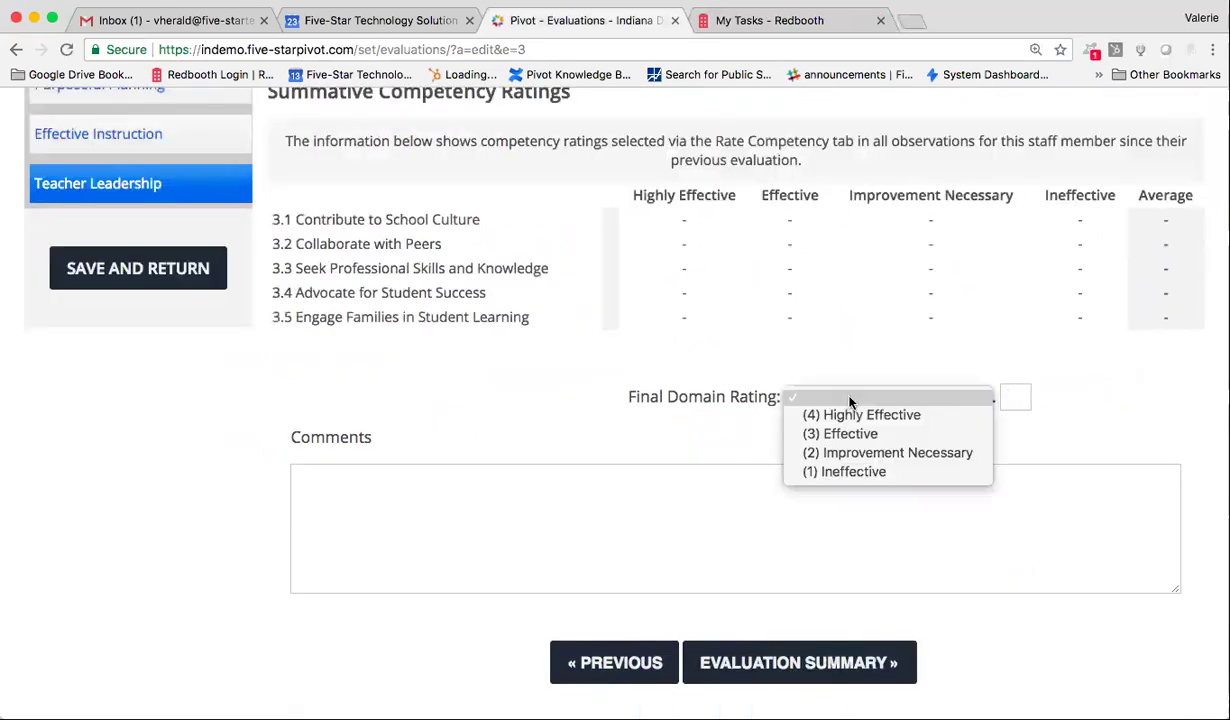
{"action": "left_click", "coordinate": [850, 437]}
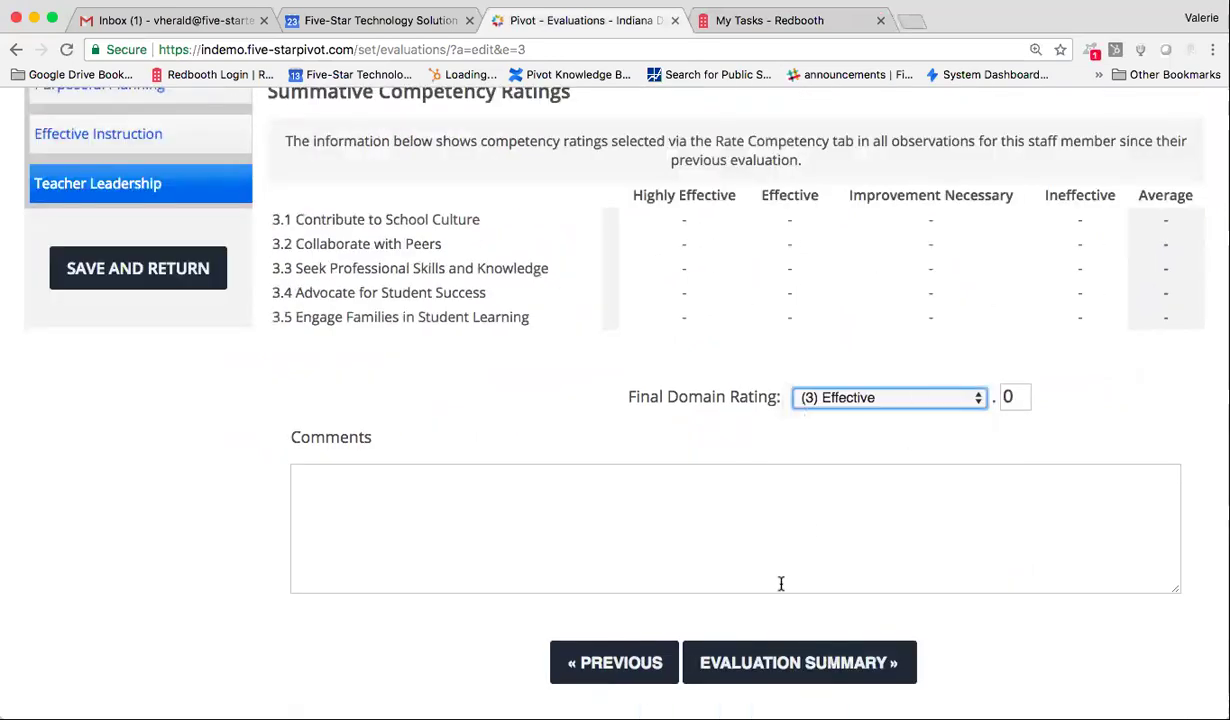
{"action": "scroll", "coordinate": [783, 405], "scroll_direction": "up", "scroll_amount": 3}
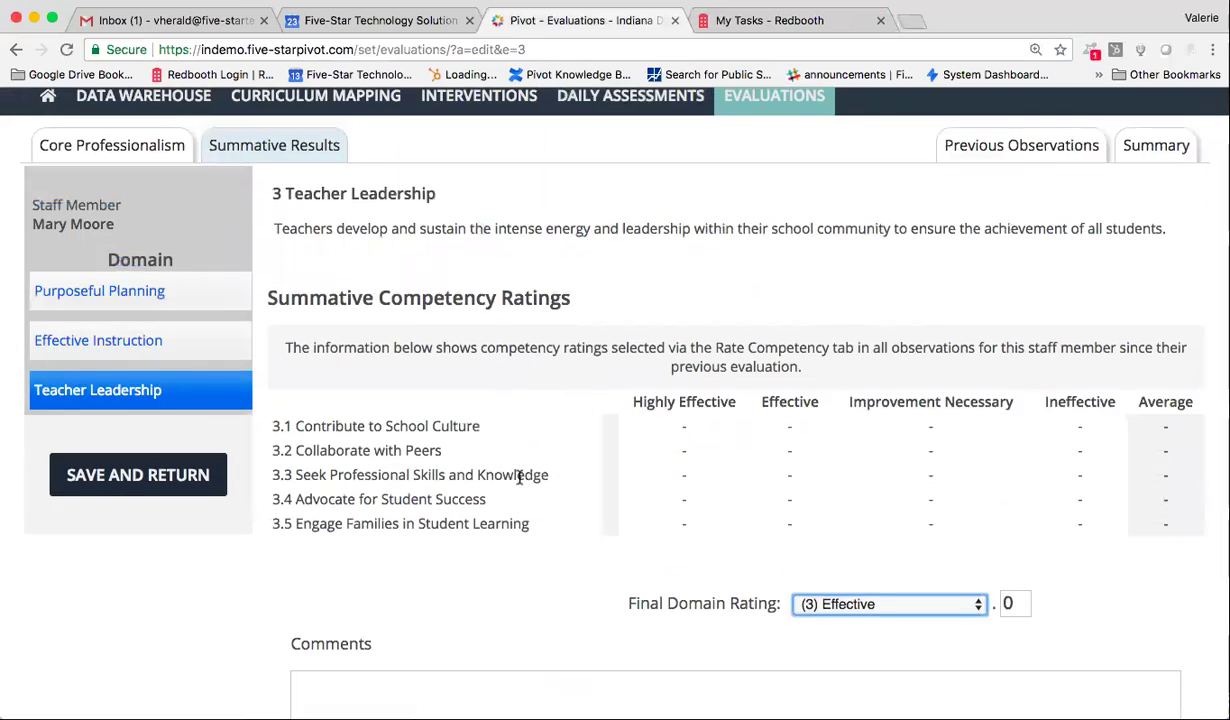
{"action": "scroll", "coordinate": [519, 477], "scroll_direction": "down", "scroll_amount": 3}
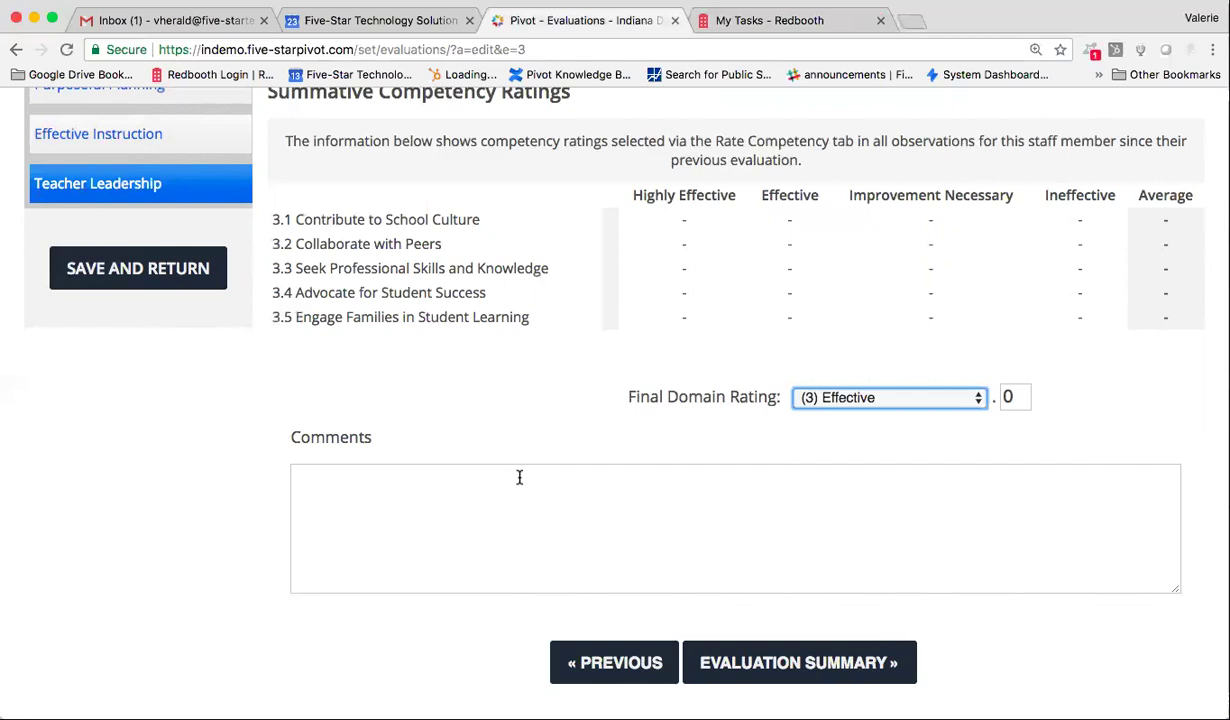
- Review the Evaluation Summary's weighted domain results down to the Final TER Score of 3.1
{"action": "left_click", "coordinate": [858, 662]}
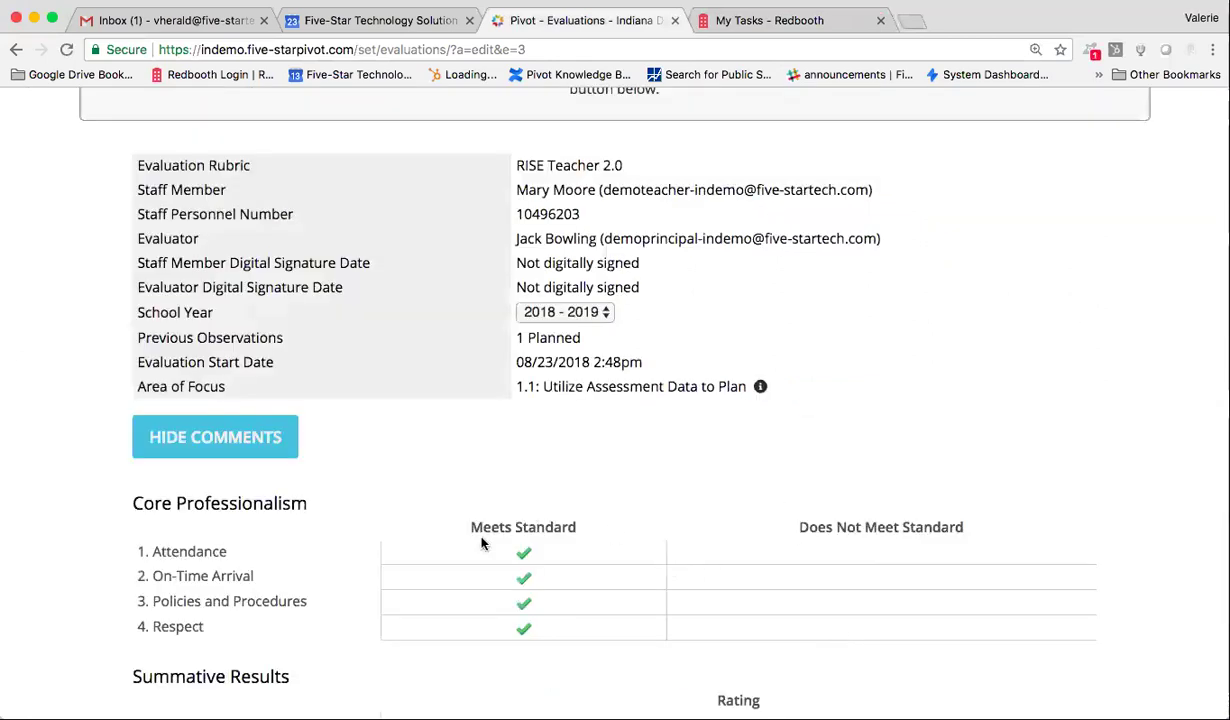
{"action": "scroll", "coordinate": [481, 543], "scroll_direction": "down", "scroll_amount": 3}
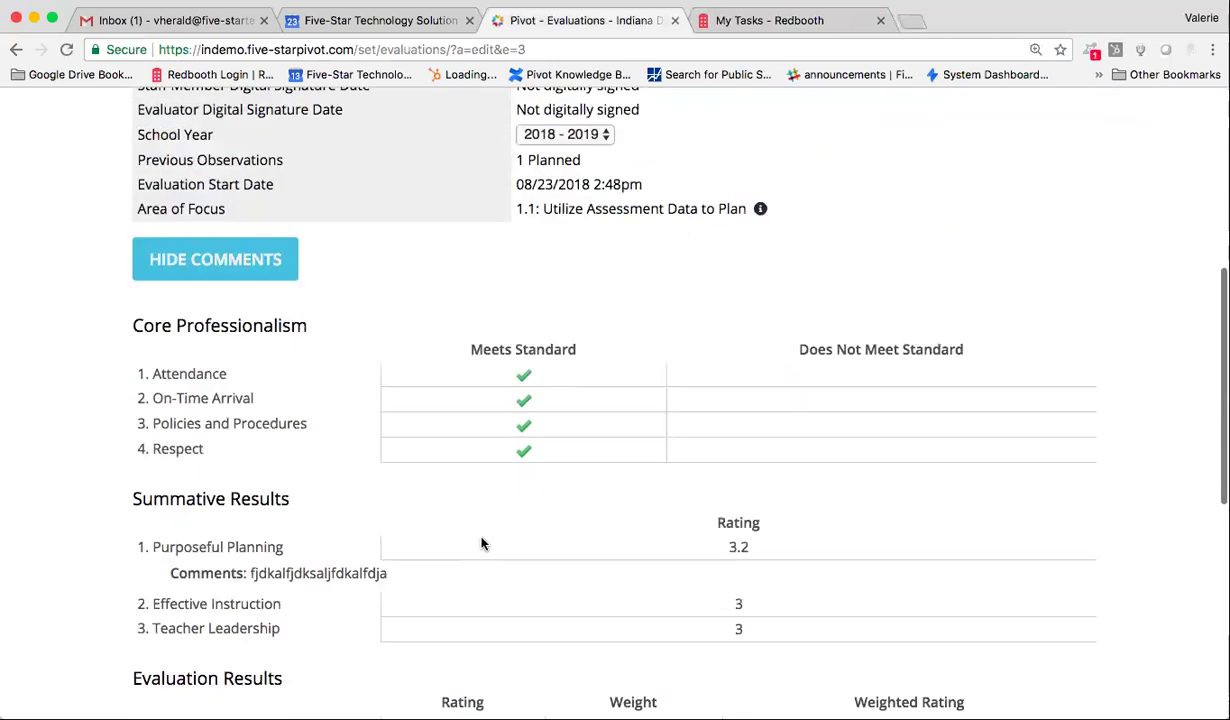
{"action": "scroll", "coordinate": [481, 543], "scroll_direction": "down", "scroll_amount": 3}
{"action": "scroll", "coordinate": [481, 543], "scroll_direction": "down", "scroll_amount": 2}
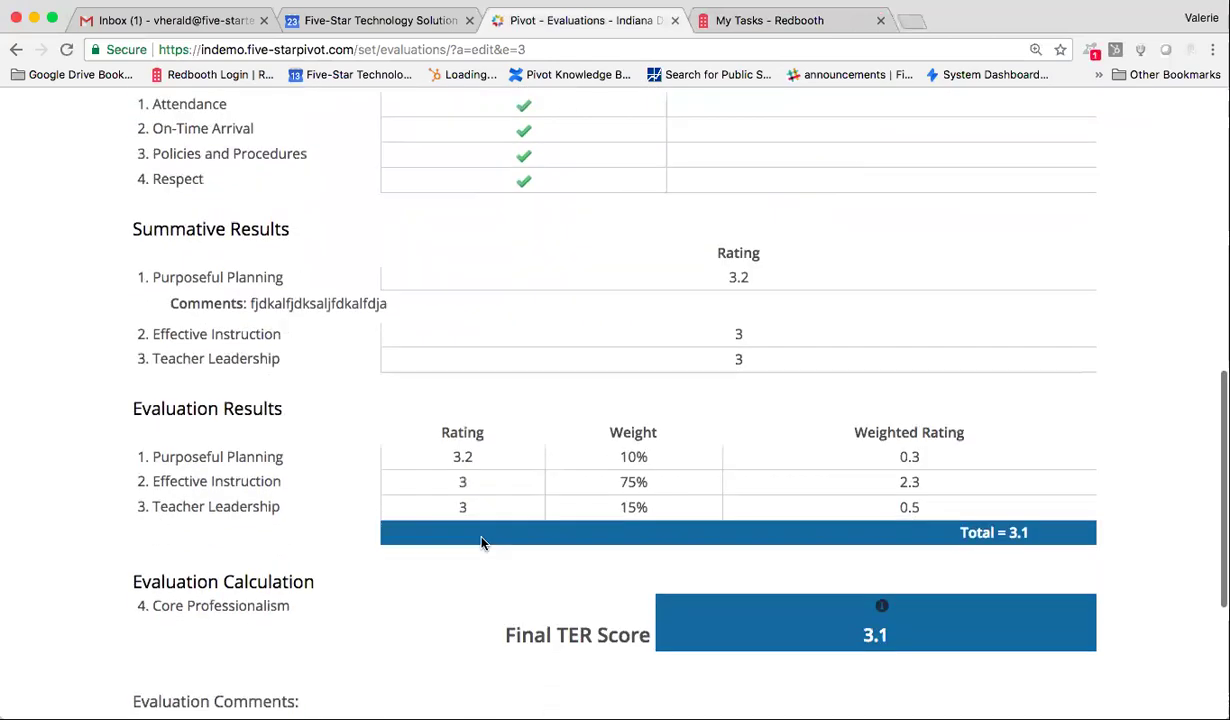
{"action": "scroll", "coordinate": [462, 515], "scroll_direction": "up", "scroll_amount": 1}
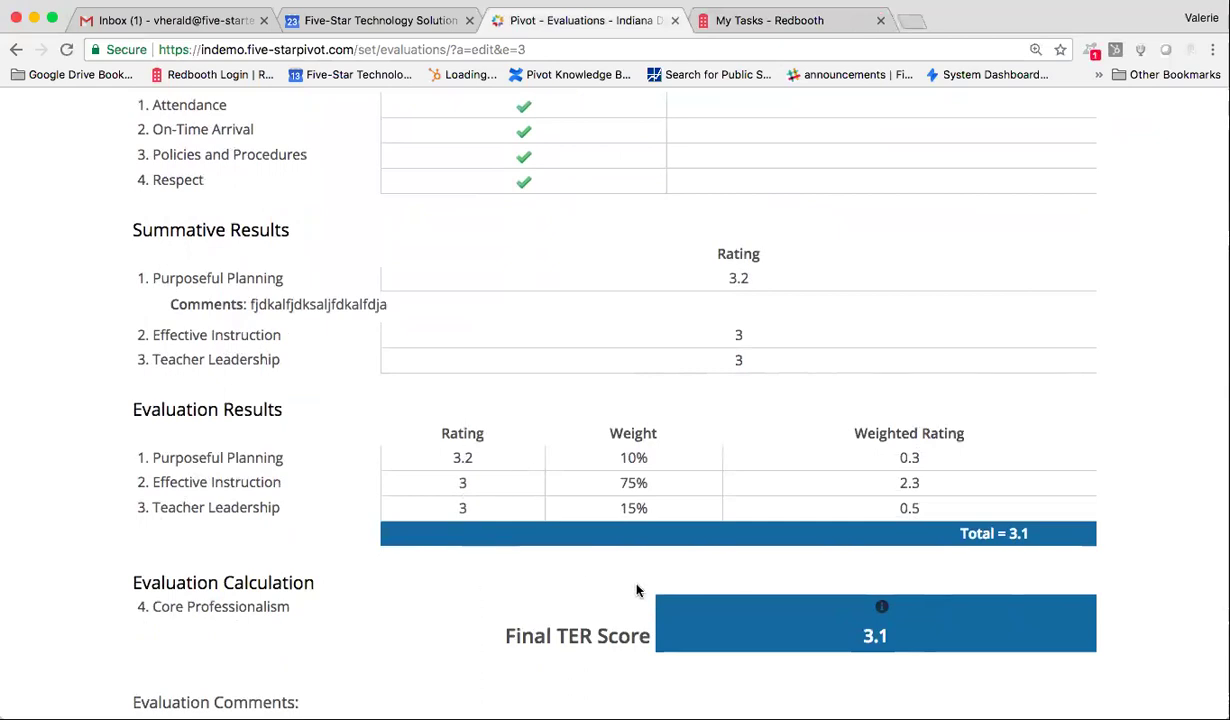
{"action": "scroll", "coordinate": [640, 588], "scroll_direction": "down", "scroll_amount": 2}
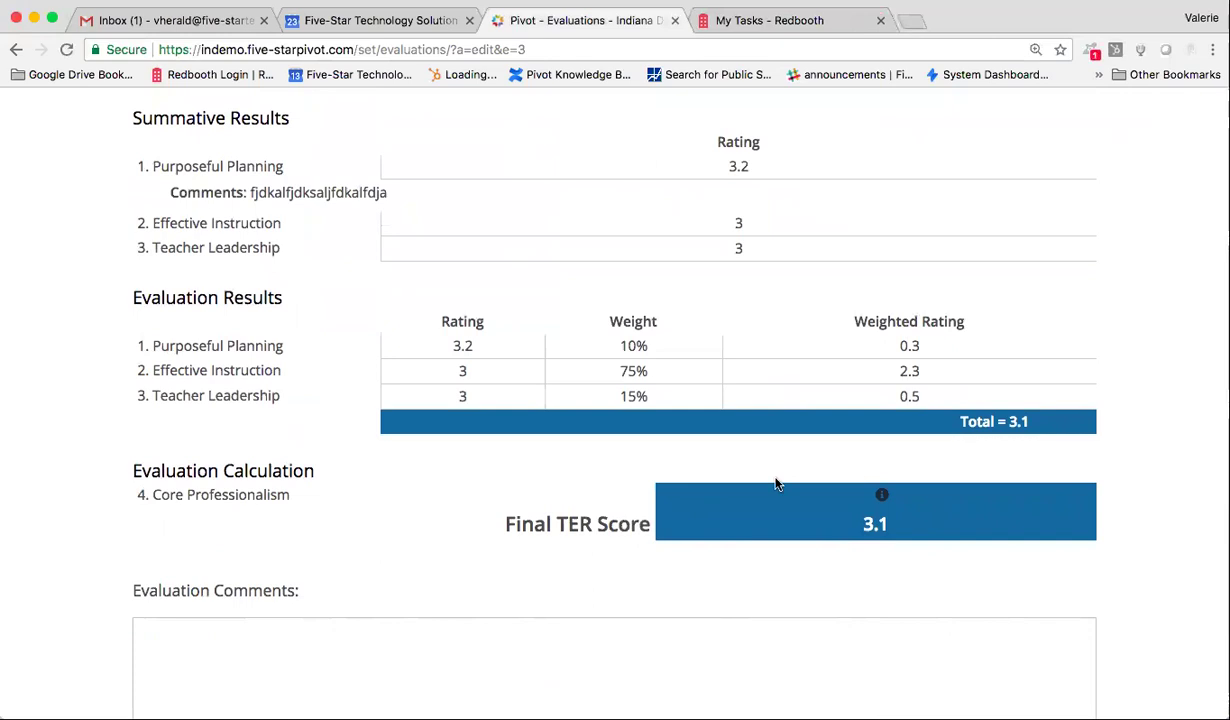
{"action": "scroll", "coordinate": [714, 532], "scroll_direction": "down", "scroll_amount": 3}
- Save a drawn evaluator signature and finalize the evaluation with I'm Sure, Finalize
{"action": "left_click", "coordinate": [812, 648]}
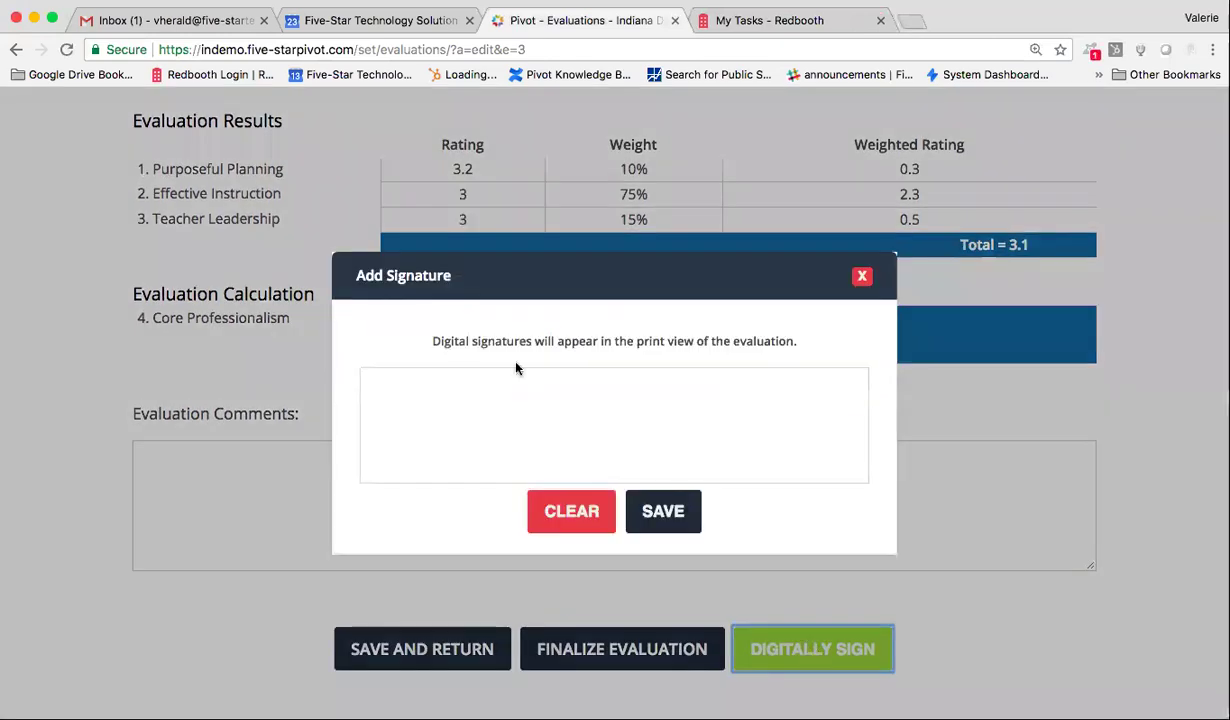
{"action": "mouse_move", "coordinate": [383, 423]}
{"action": "left_mouse_down"}
{"action": "mouse_move", "coordinate": [471, 469]}
{"action": "mouse_move", "coordinate": [480, 448]}
{"action": "mouse_move", "coordinate": [457, 409]}
{"action": "mouse_move", "coordinate": [519, 434]}
{"action": "mouse_move", "coordinate": [506, 396]}
{"action": "mouse_move", "coordinate": [548, 420]}
{"action": "left_mouse_up"}
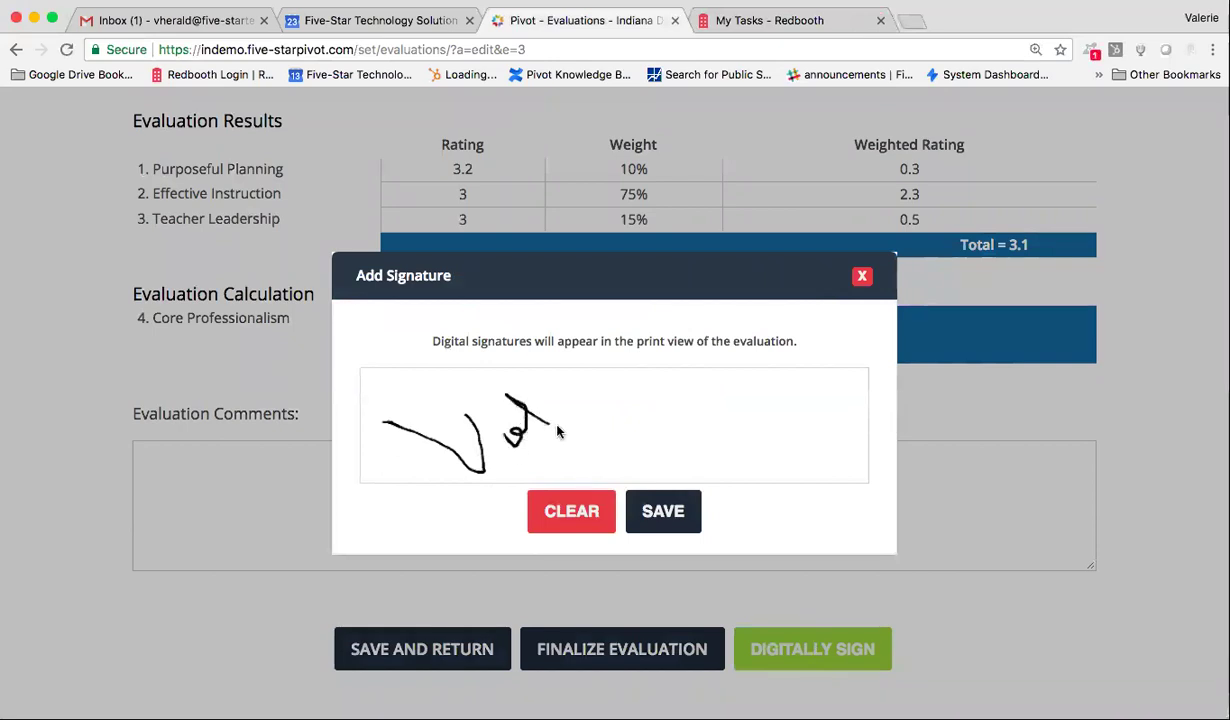
{"action": "left_click", "coordinate": [660, 511]}
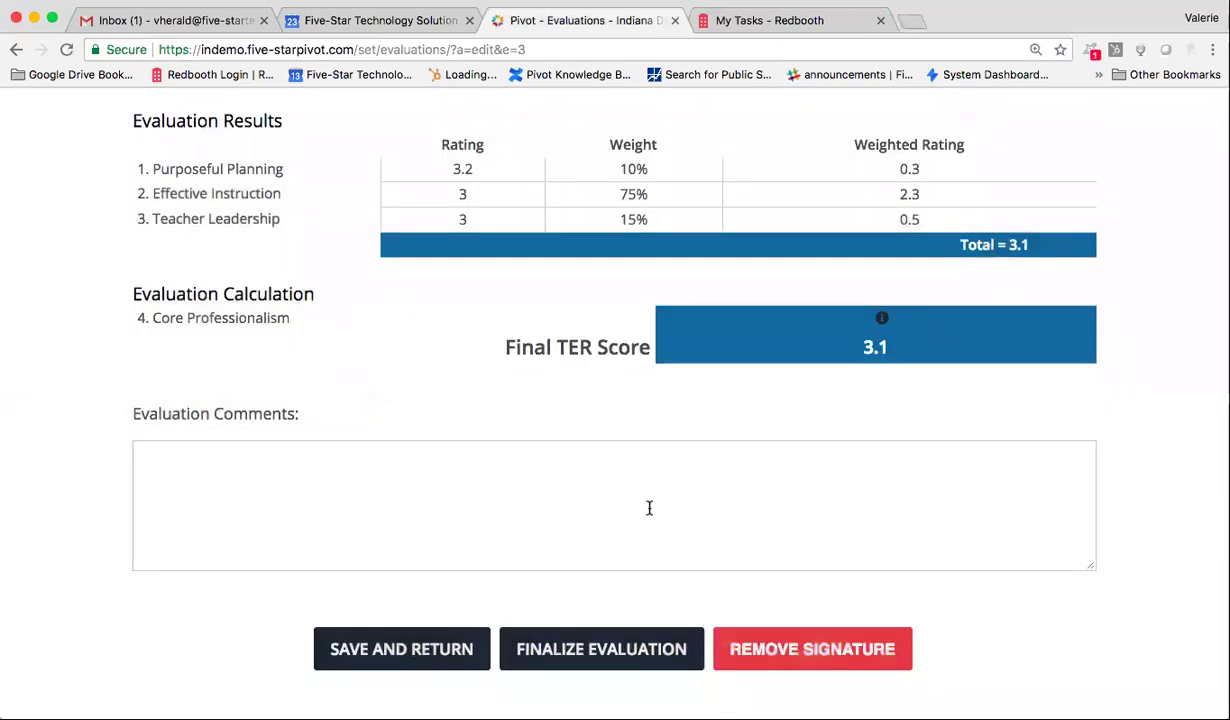
{"action": "left_click", "coordinate": [628, 666]}
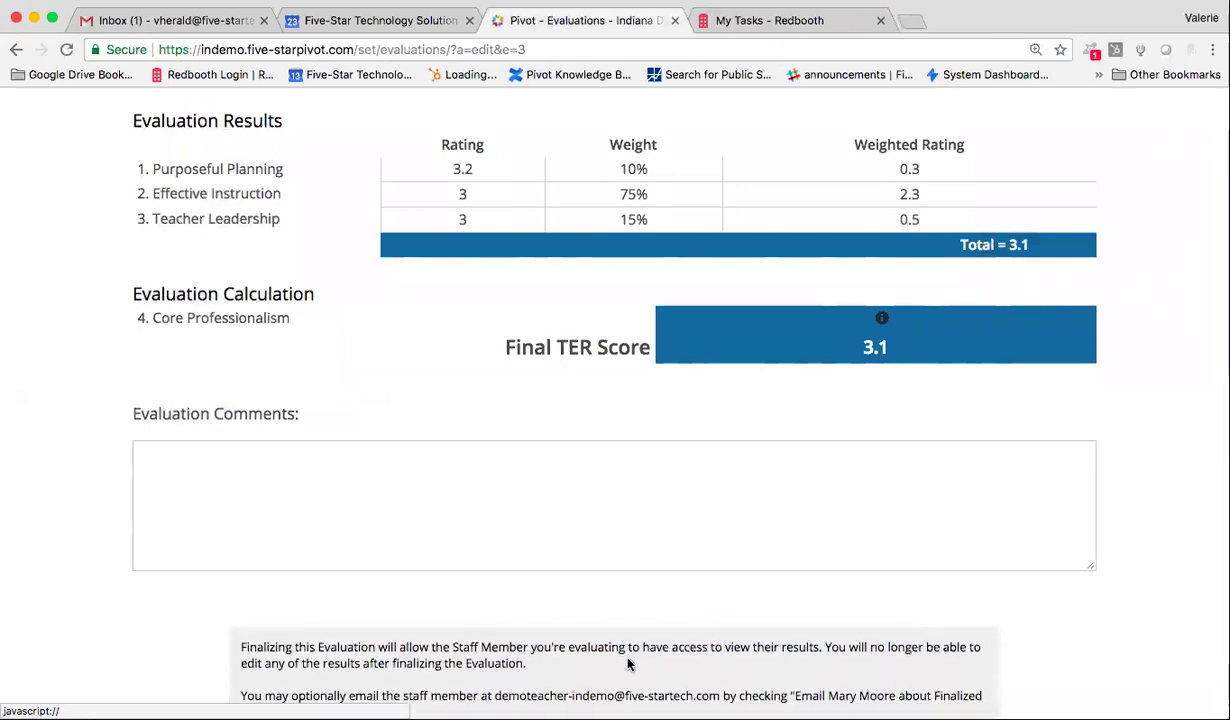
{"action": "left_click", "coordinate": [662, 655]}
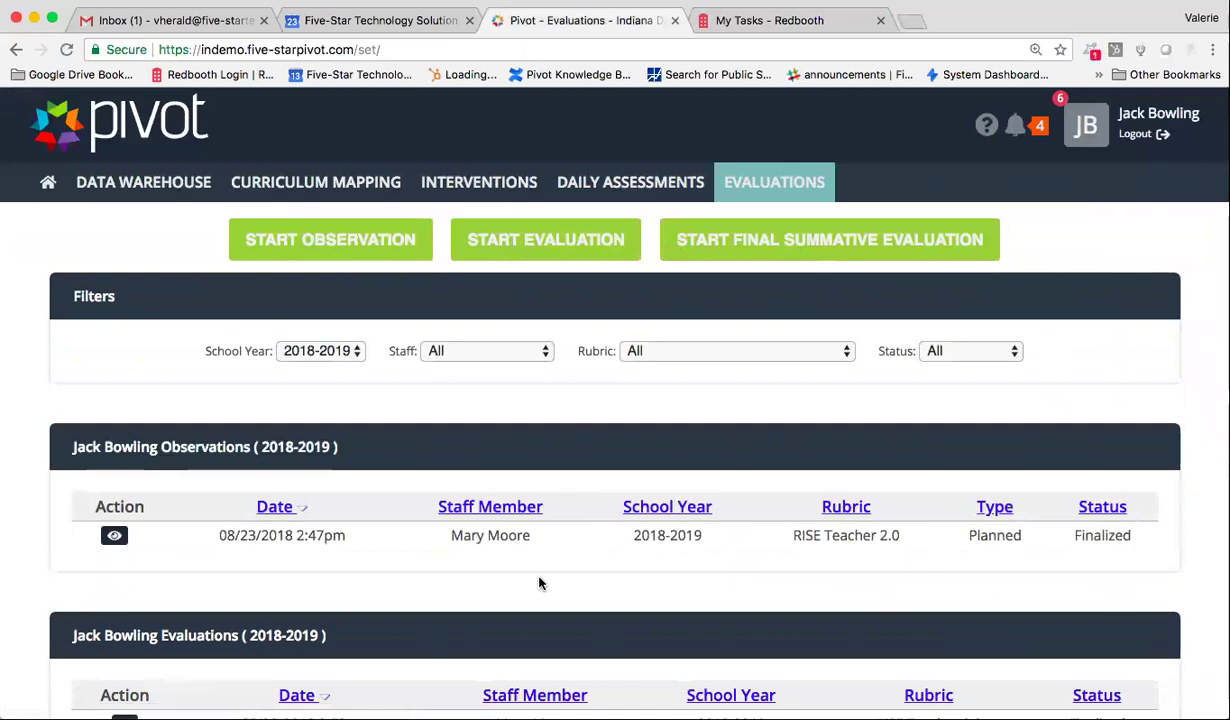
- Begin a final summative evaluation for the chosen teacher under the Growth Model Teachers group
{"action": "left_click", "coordinate": [848, 245]}
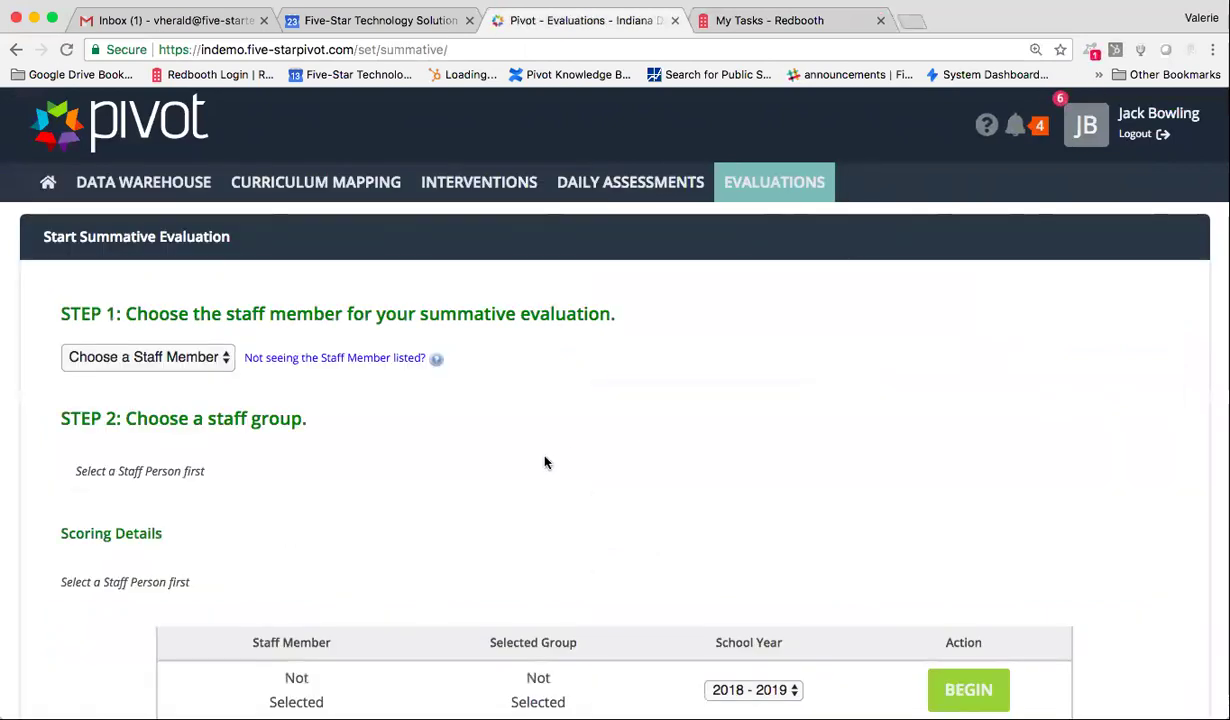
{"action": "scroll", "coordinate": [546, 462], "scroll_direction": "down", "scroll_amount": 1}
{"action": "left_click", "coordinate": [155, 303]}
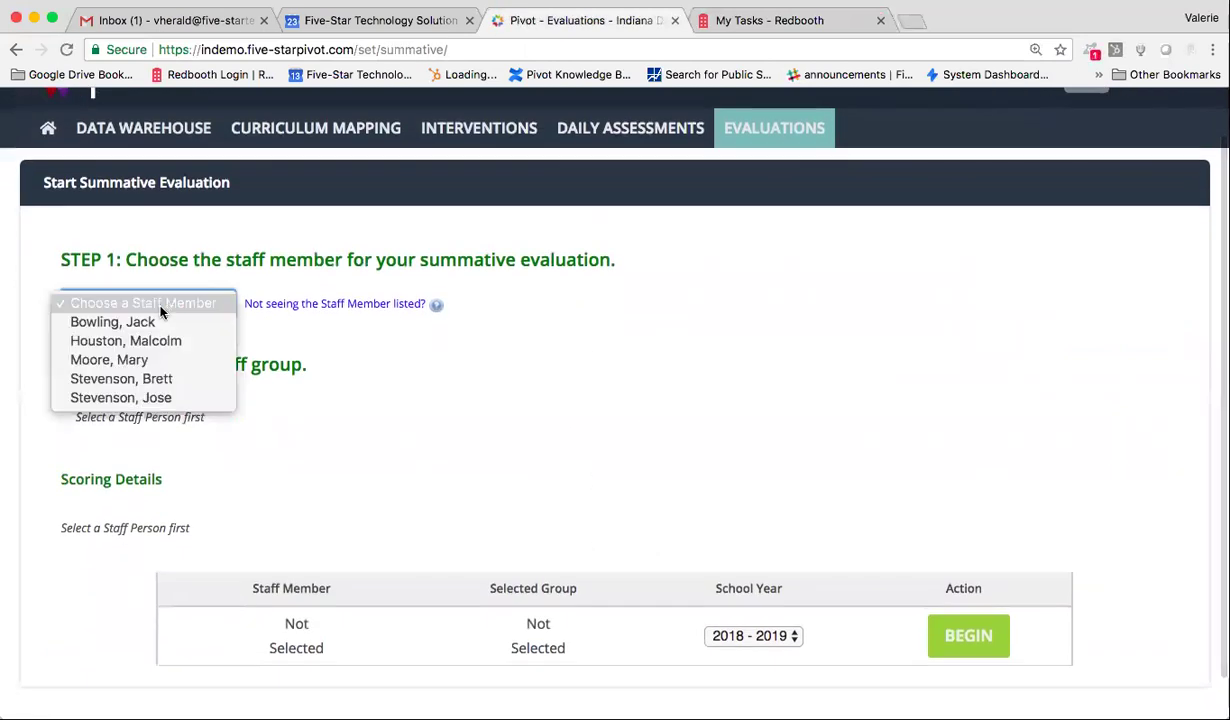
{"action": "left_click", "coordinate": [150, 360]}
{"action": "left_click", "coordinate": [145, 425]}
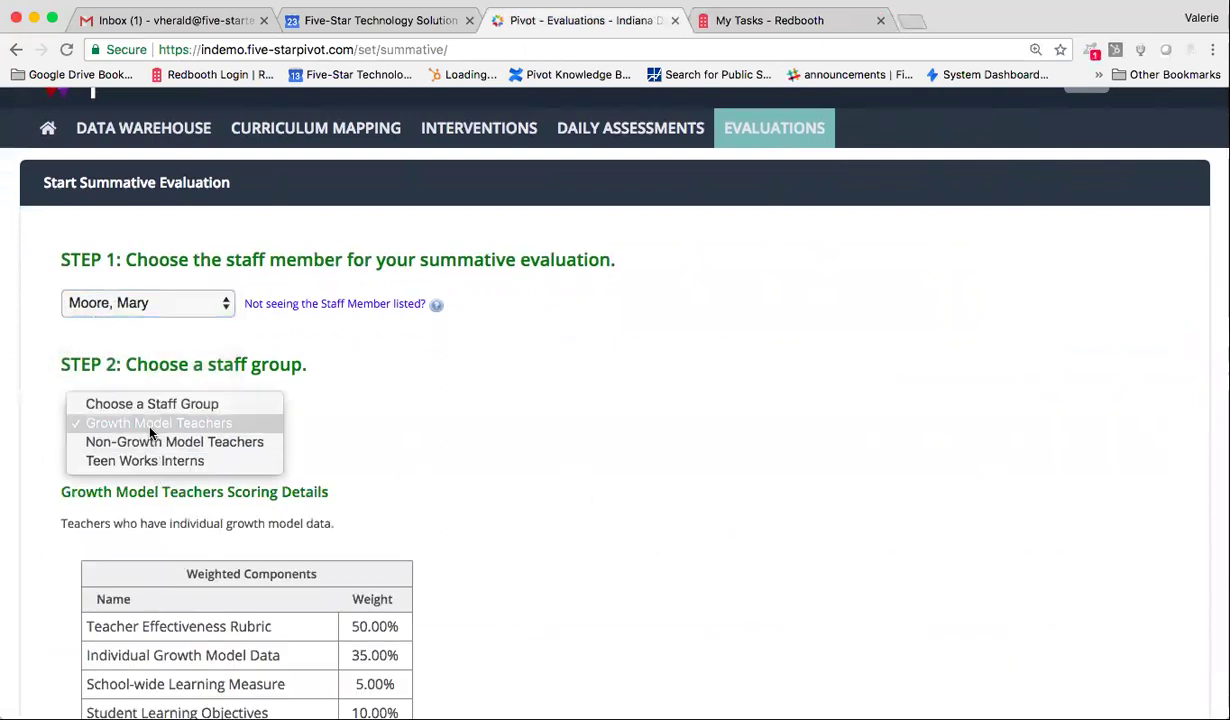
{"action": "left_click", "coordinate": [150, 425]}
{"action": "scroll", "coordinate": [599, 549], "scroll_direction": "down", "scroll_amount": 5}
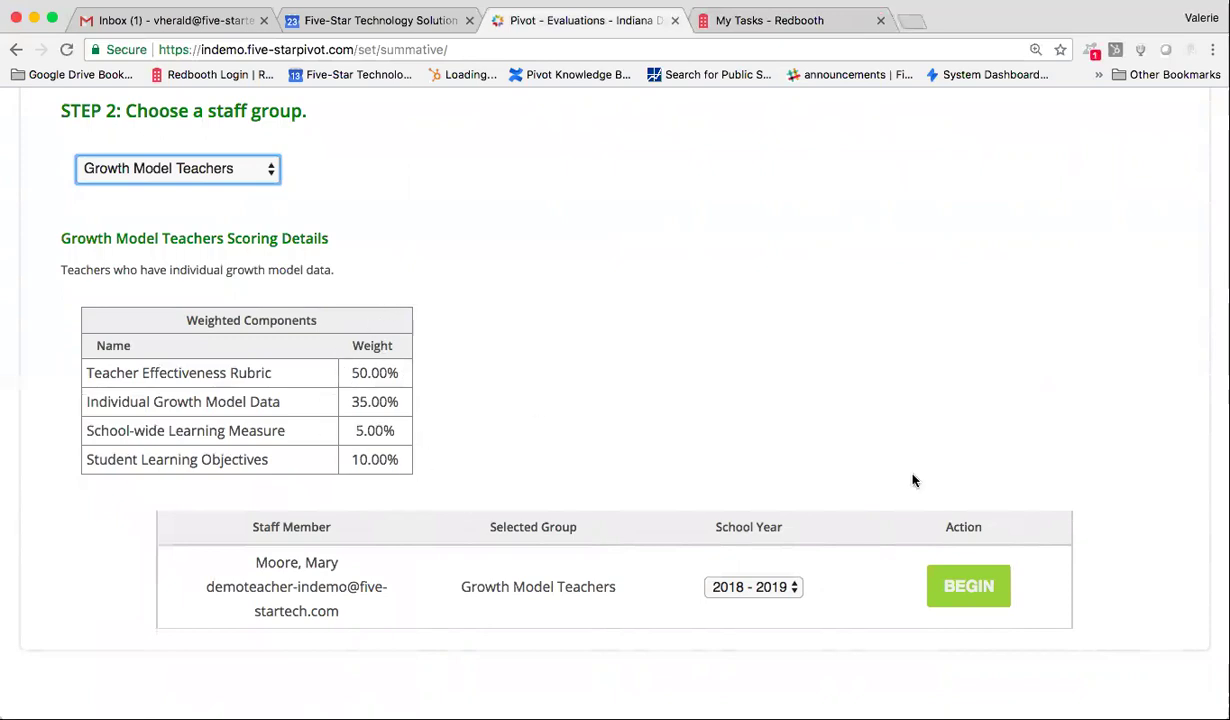
{"action": "left_click", "coordinate": [998, 588]}
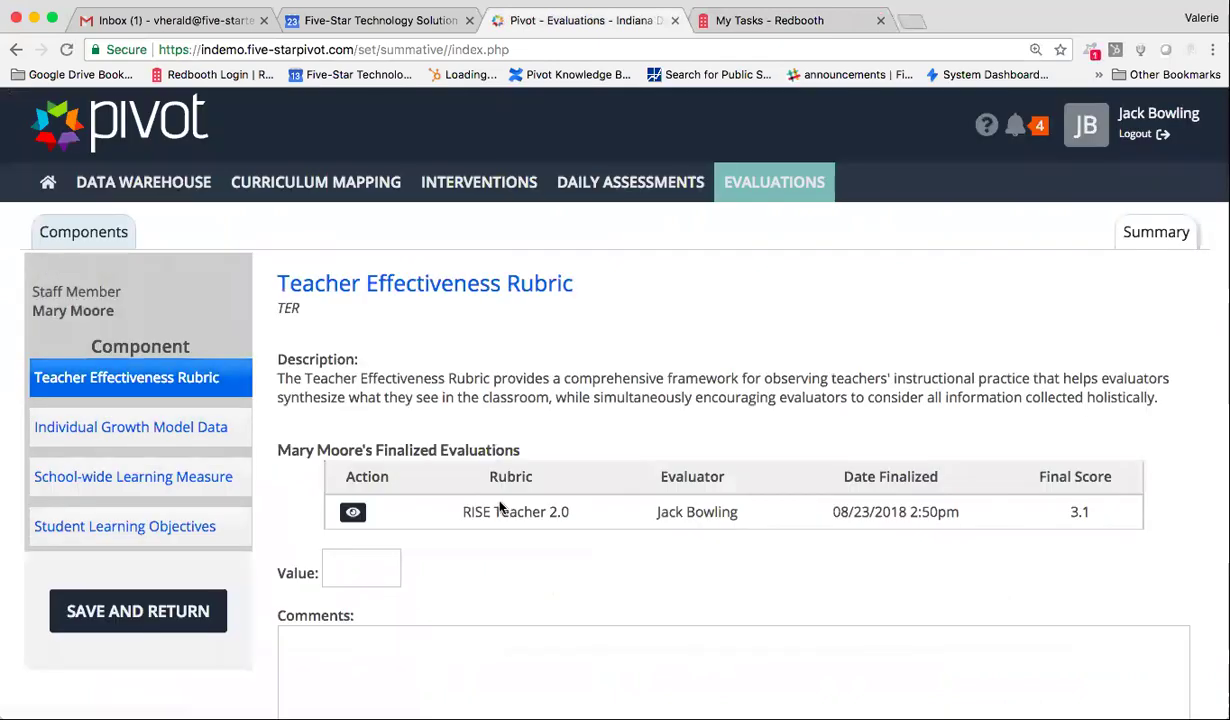
- Check the finalized RISE Teacher 2.0 evaluation, then enter 3.1 as the Teacher Effectiveness Rubric value
{"action": "left_click", "coordinate": [337, 574]}
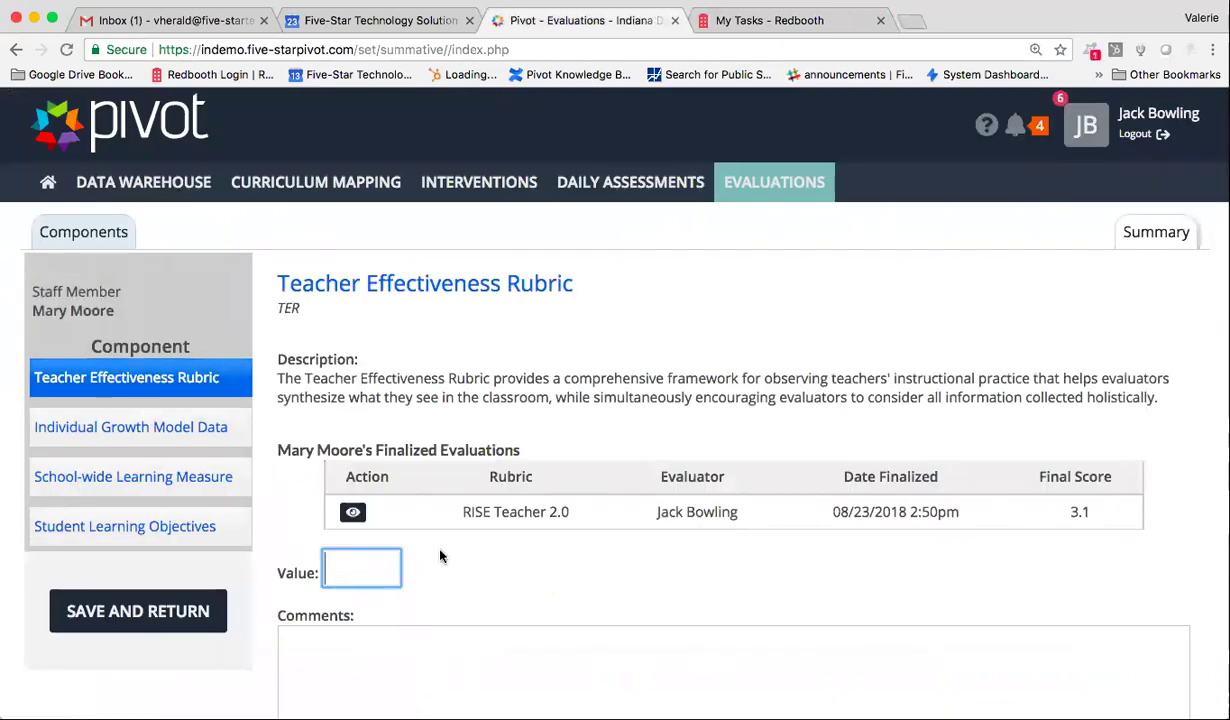
{"action": "left_click", "coordinate": [352, 511]}
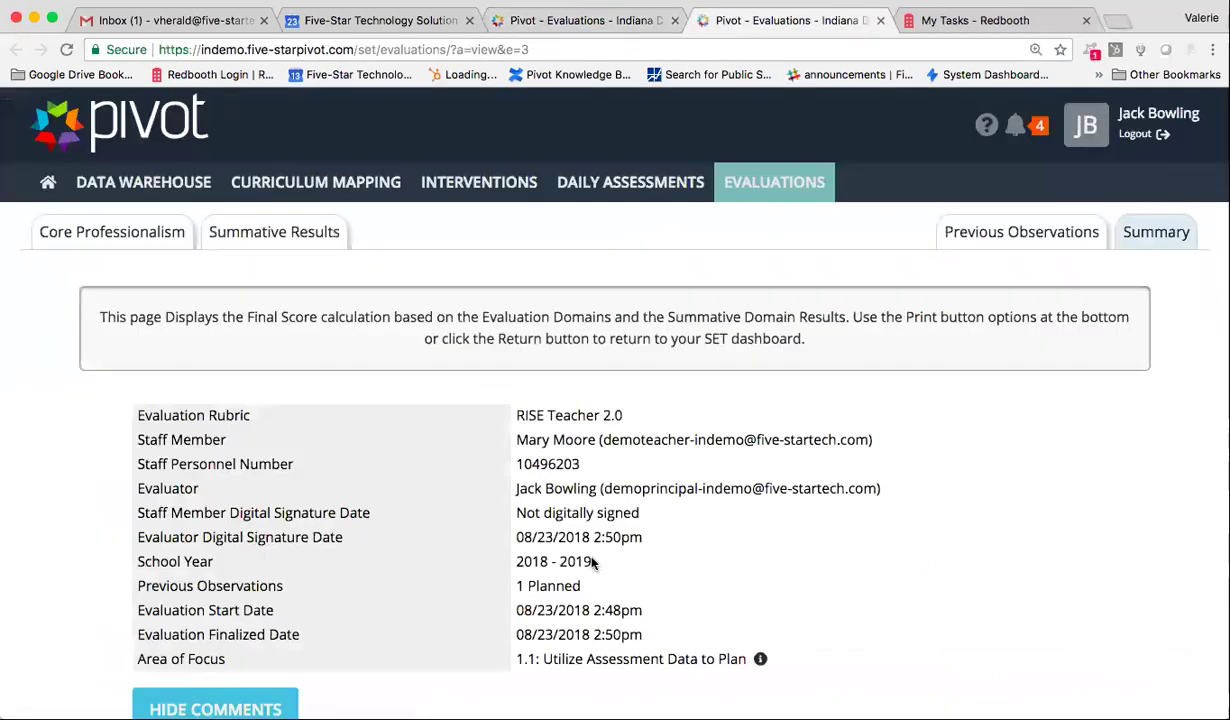
{"action": "scroll", "coordinate": [593, 560], "scroll_direction": "down", "scroll_amount": 15}
{"action": "scroll", "coordinate": [593, 560], "scroll_direction": "up", "scroll_amount": 15}
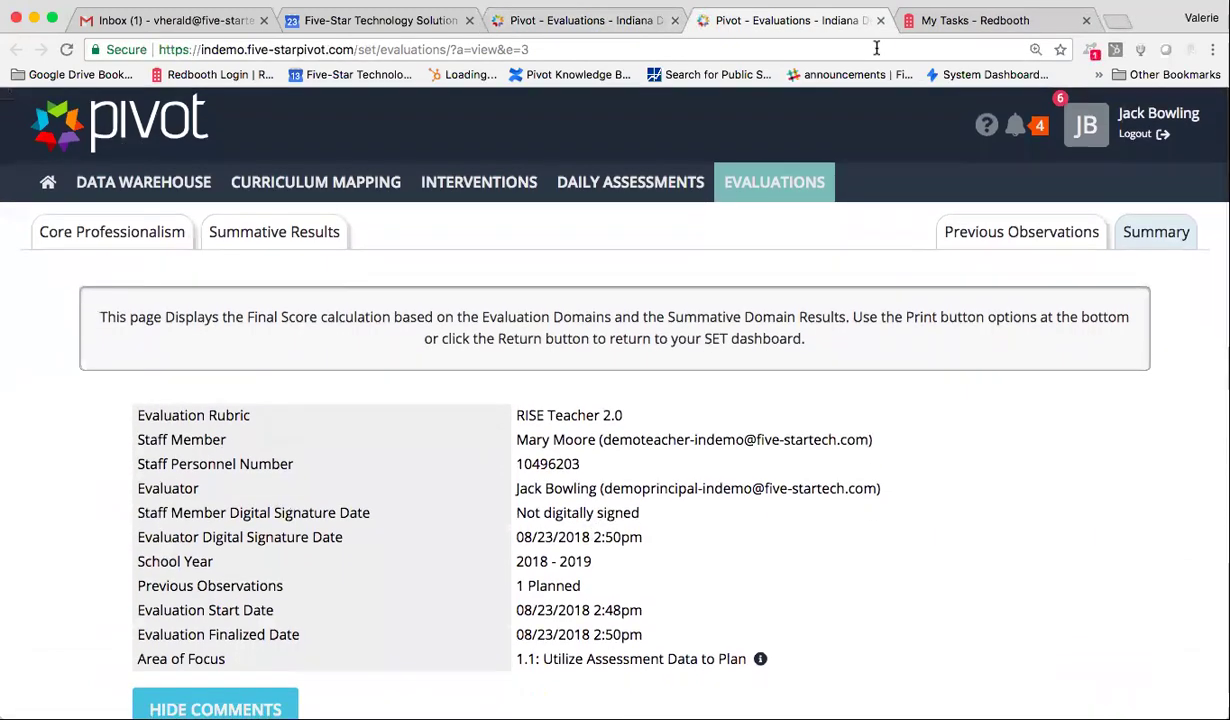
{"action": "key", "text": "super+w"}
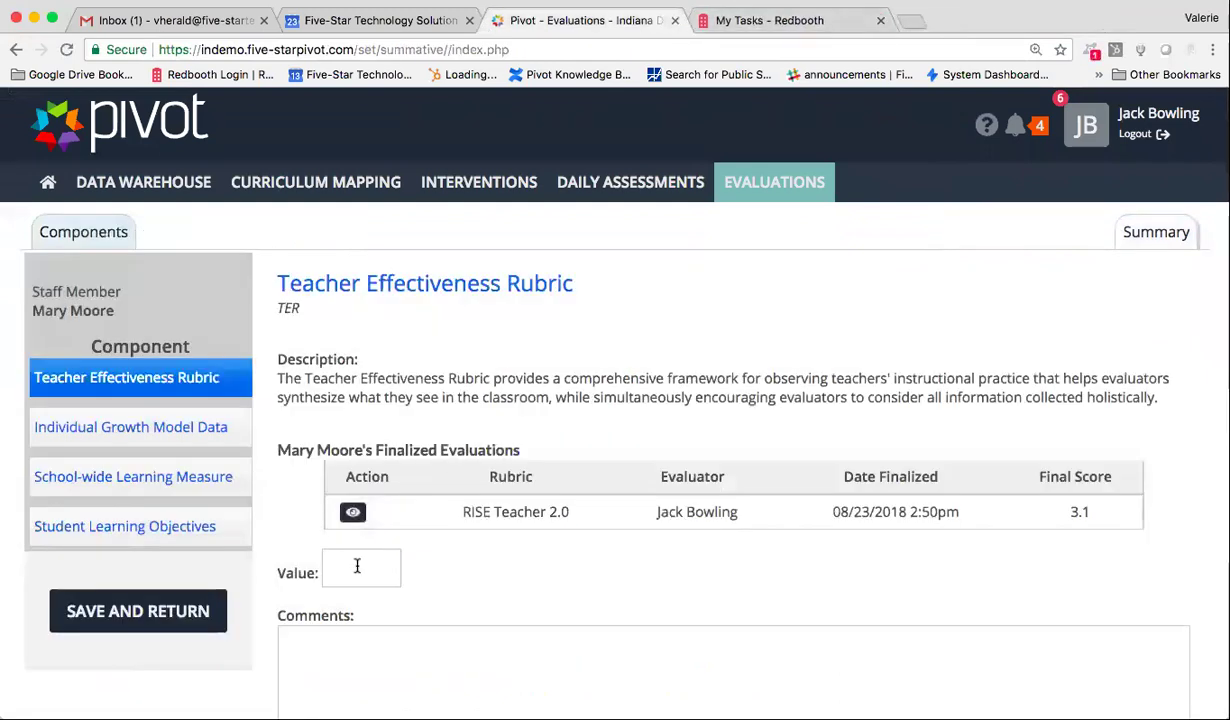
{"action": "left_click", "coordinate": [355, 568]}
{"action": "type", "text": "3.1"}
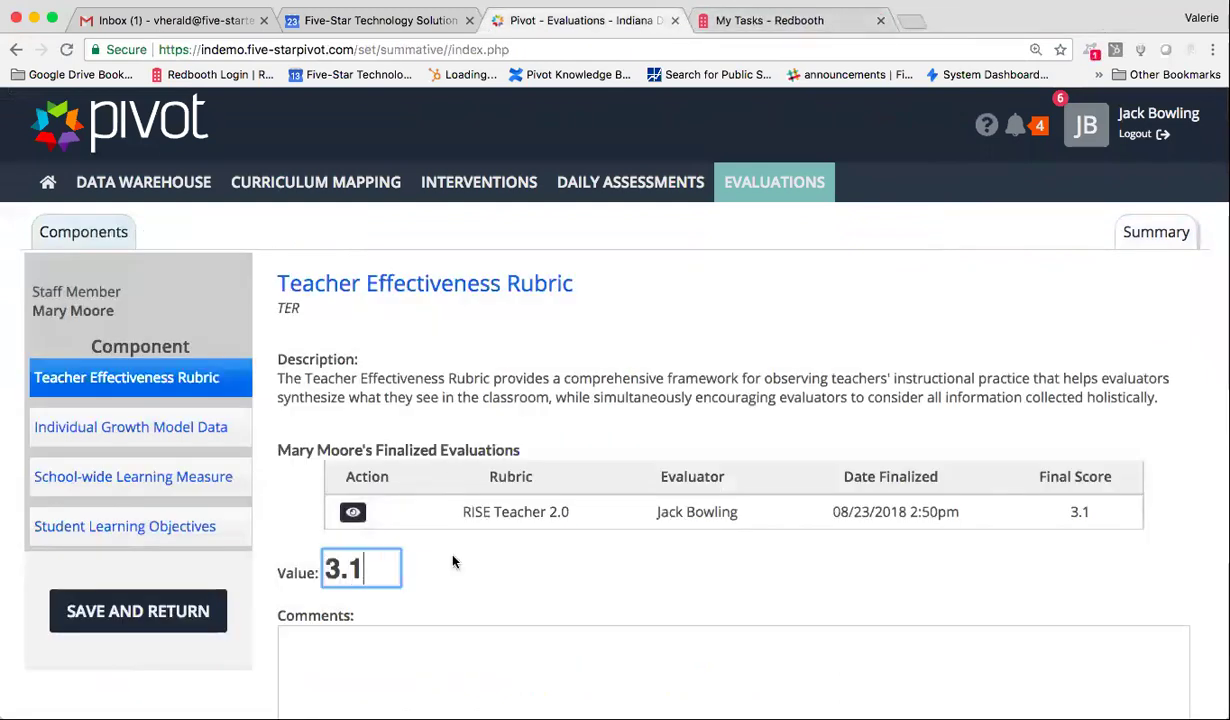
{"action": "scroll", "coordinate": [455, 545], "scroll_direction": "down", "scroll_amount": 2}
- Enter 3 for Individual Growth Model Data and 2 for School-wide Learning Measure
{"action": "left_click", "coordinate": [728, 646]}
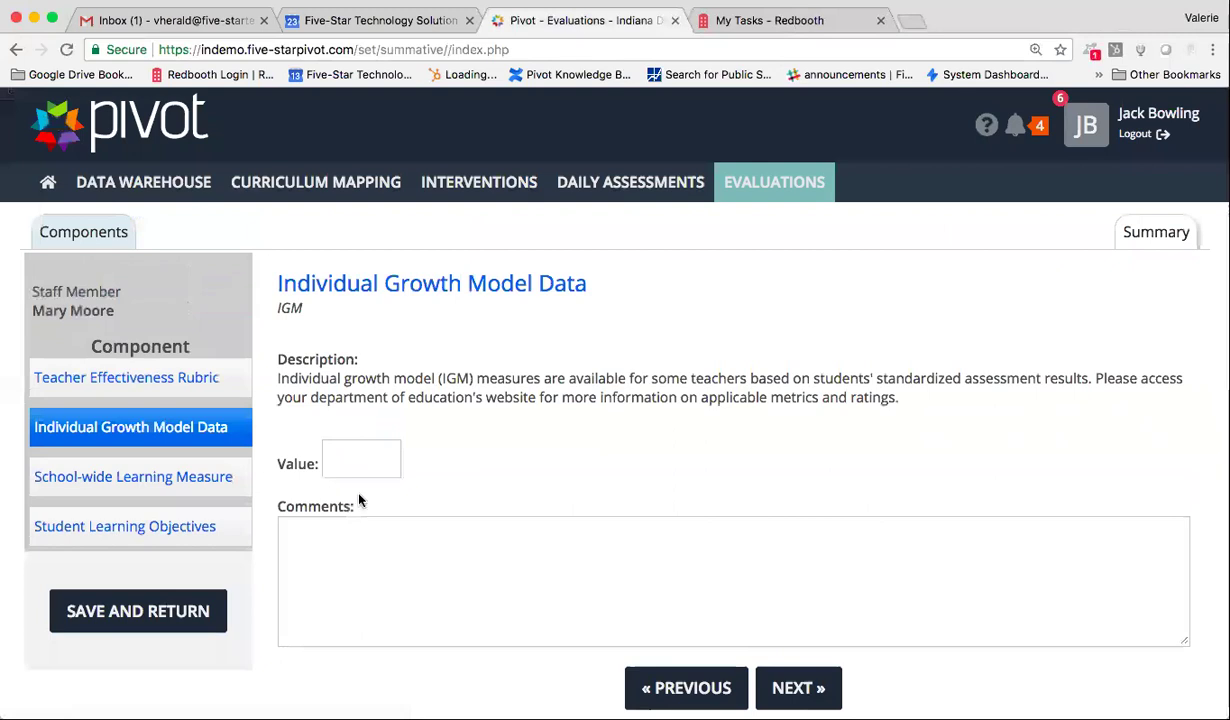
{"action": "left_click", "coordinate": [350, 460]}
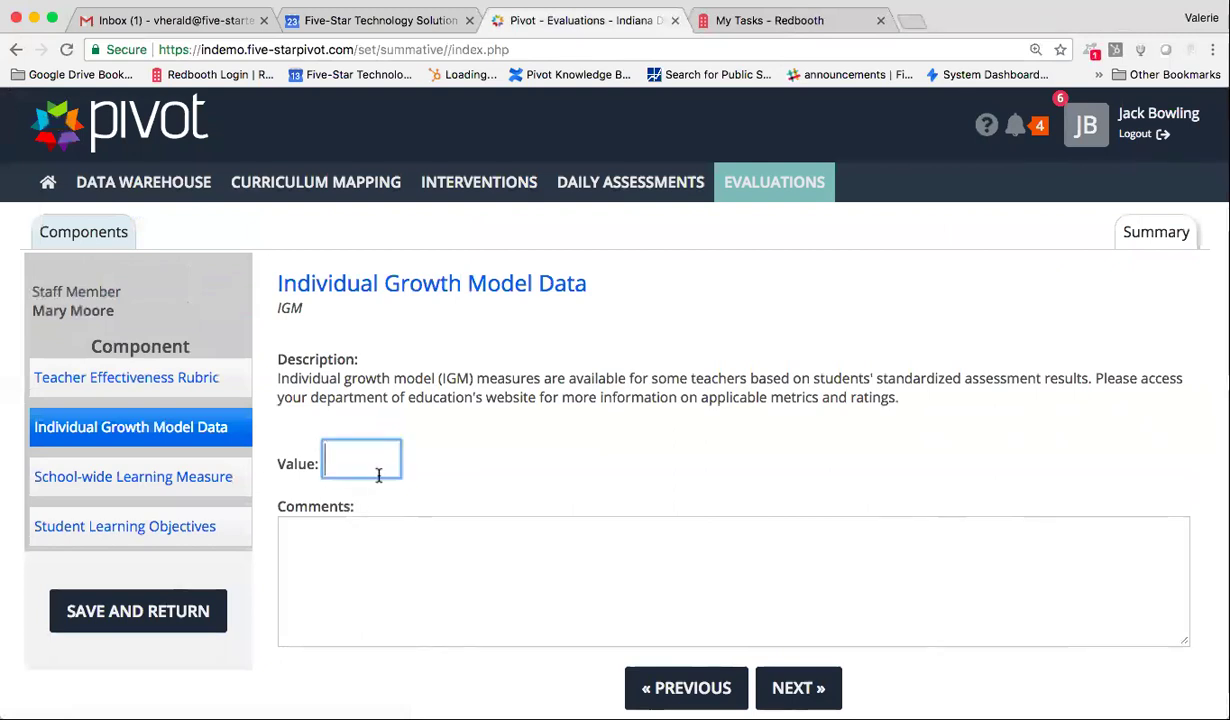
{"action": "type", "text": "3"}
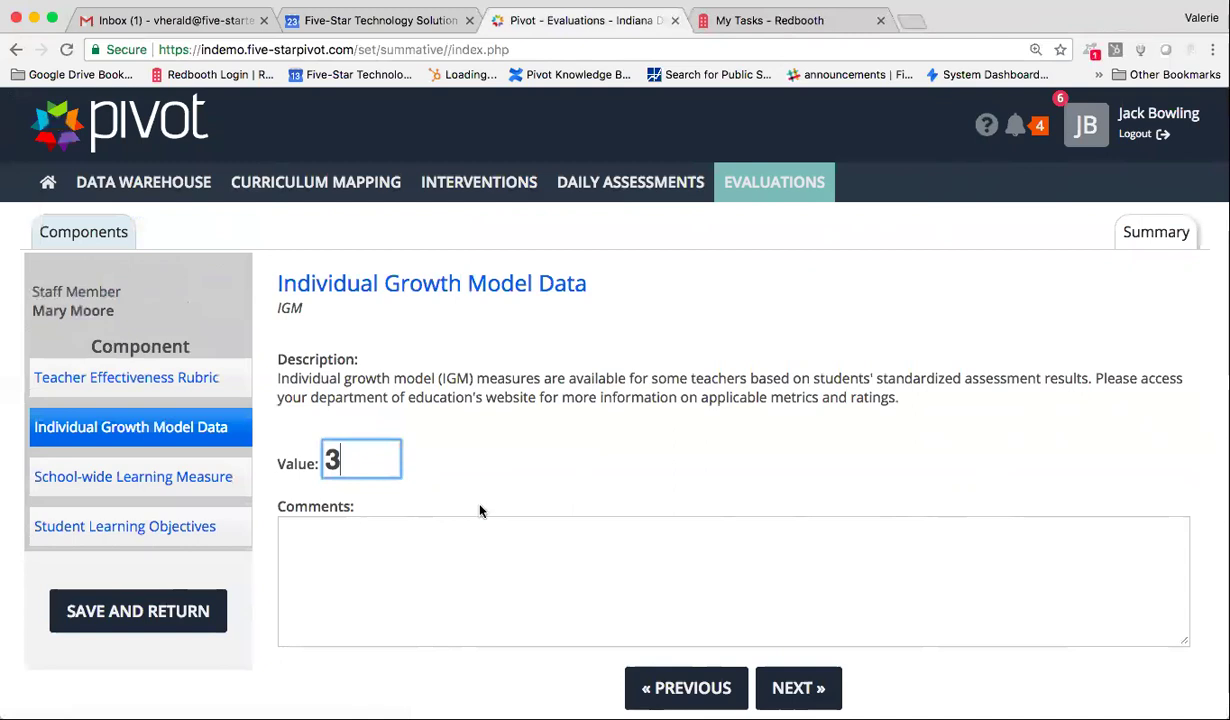
{"action": "left_click", "coordinate": [795, 688]}
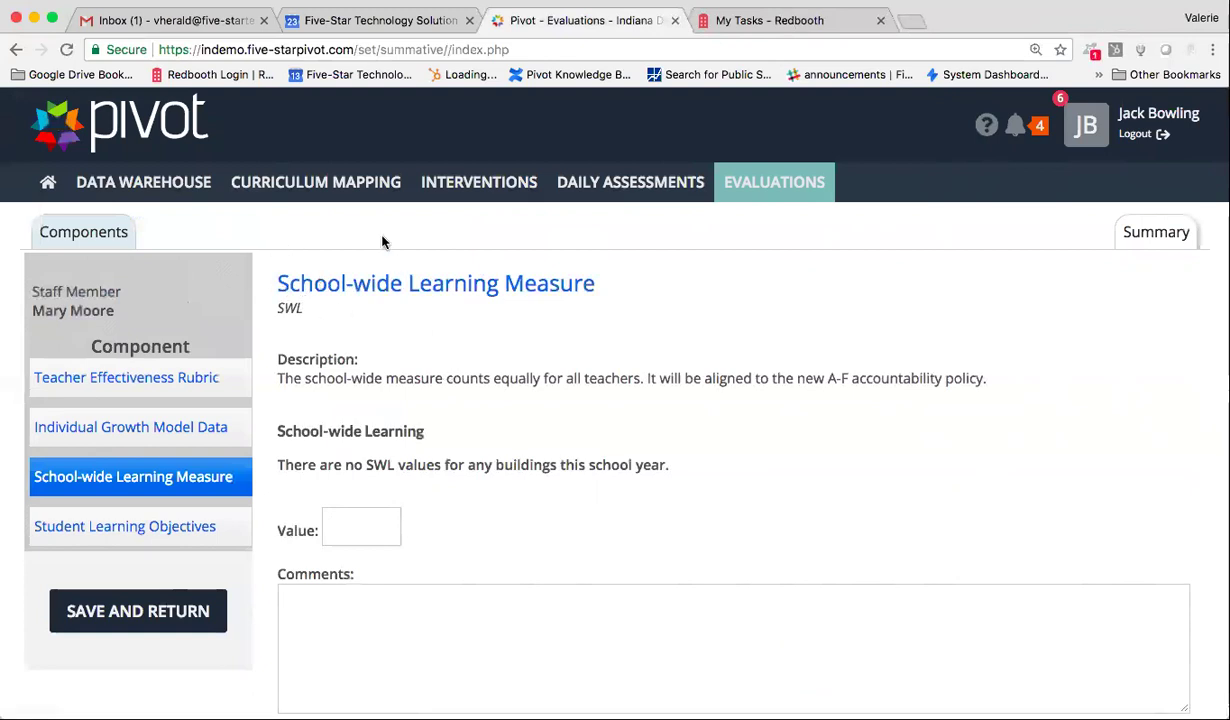
{"action": "left_click", "coordinate": [348, 534]}
{"action": "scroll", "coordinate": [425, 600], "scroll_direction": "down", "scroll_amount": 1}
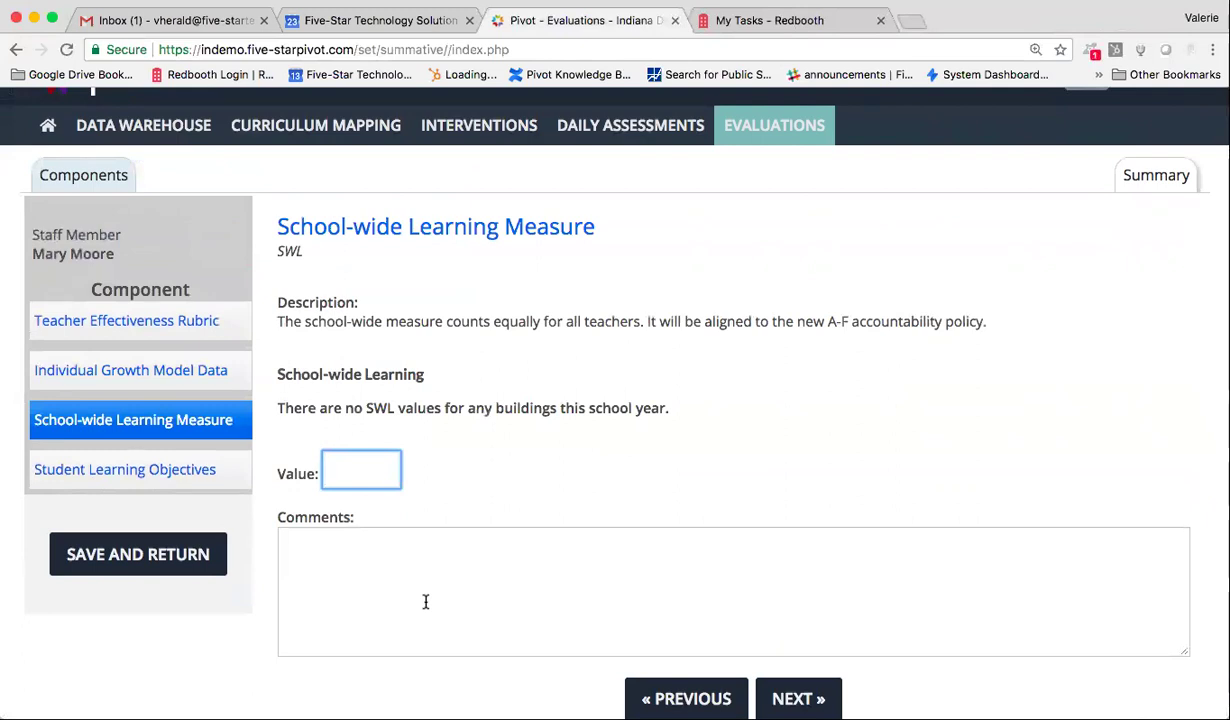
{"action": "type", "text": "2"}
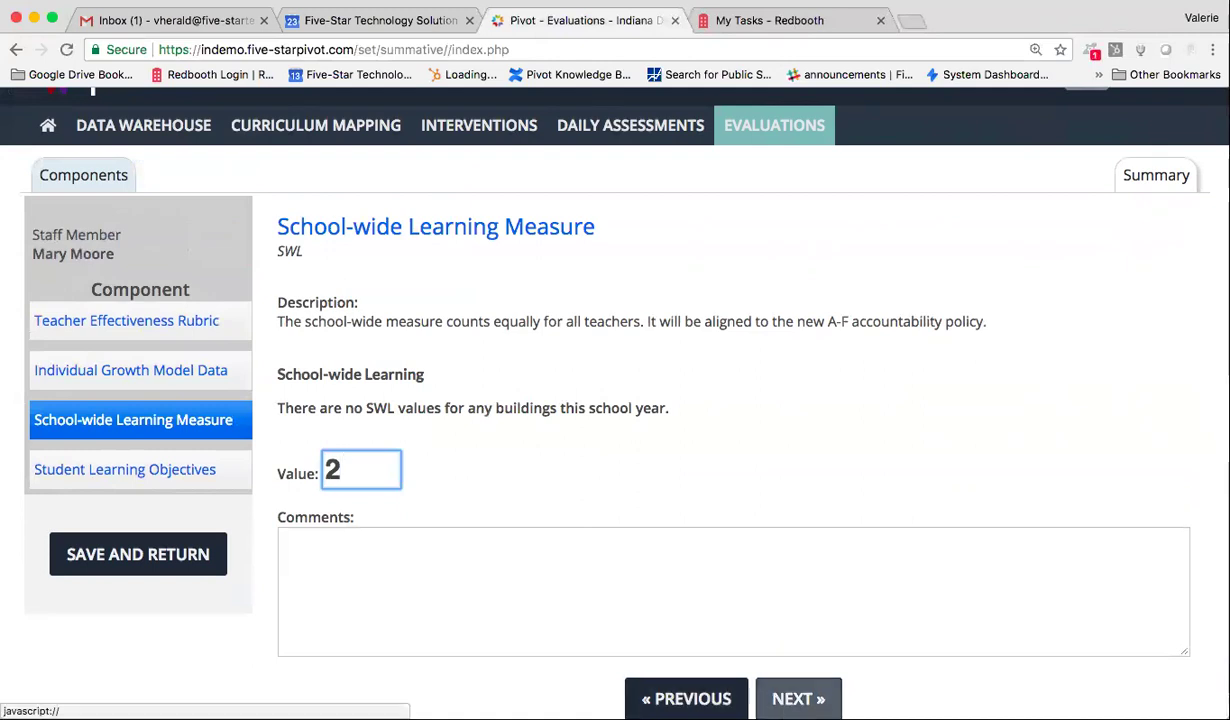
- Review the approved learning objective and enter 3 as the Student Learning Objectives value
{"action": "left_click", "coordinate": [798, 698]}
{"action": "scroll", "coordinate": [467, 552], "scroll_direction": "down", "scroll_amount": 1}
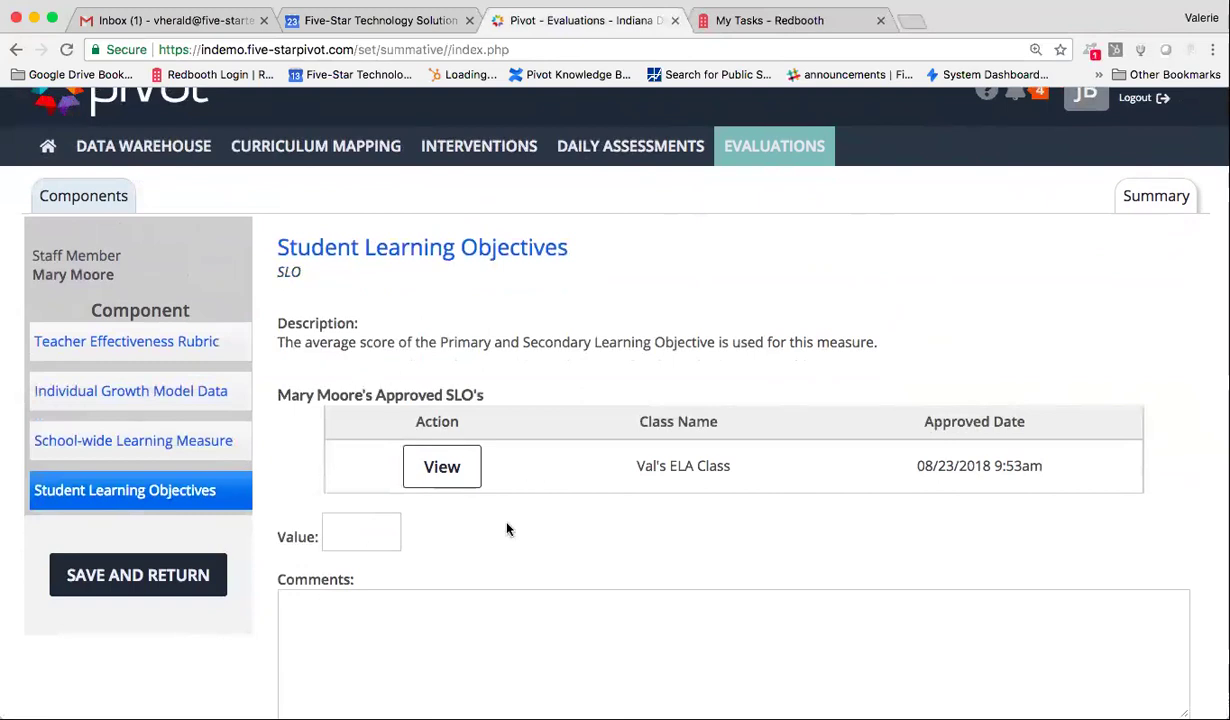
{"action": "left_click", "coordinate": [448, 478]}
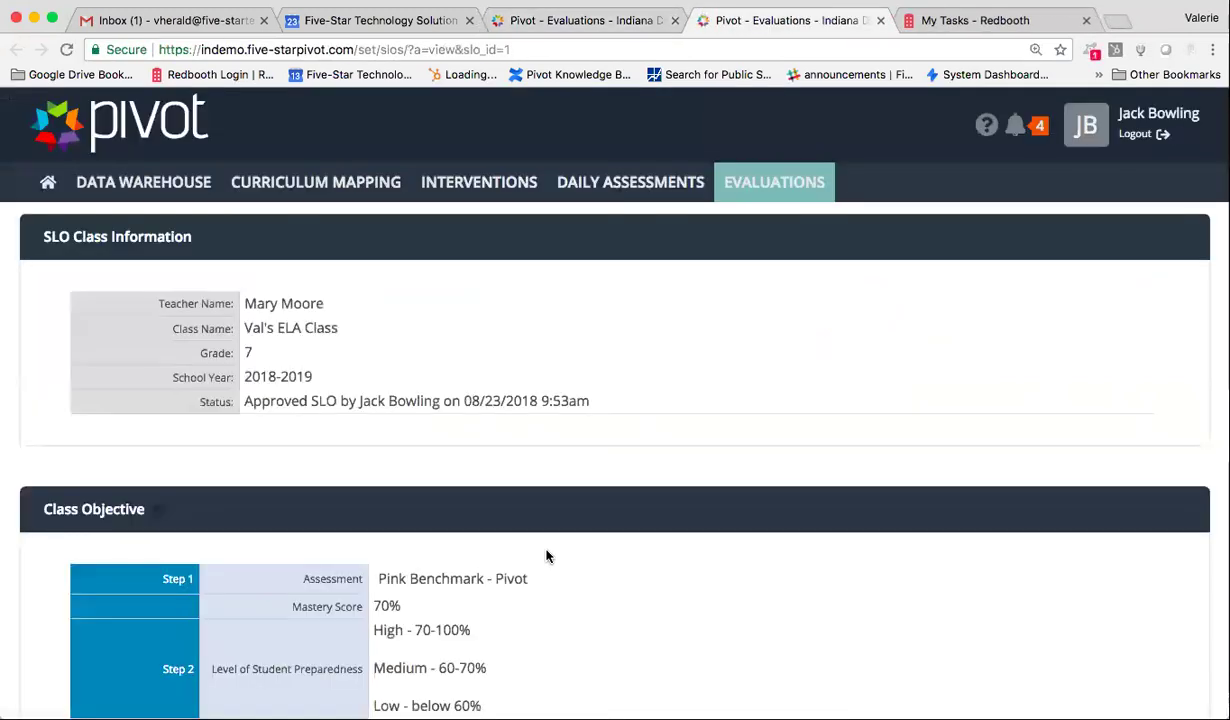
{"action": "scroll", "coordinate": [546, 555], "scroll_direction": "down", "scroll_amount": 5}
{"action": "scroll", "coordinate": [546, 556], "scroll_direction": "up", "scroll_amount": 1}
{"action": "scroll", "coordinate": [546, 556], "scroll_direction": "up", "scroll_amount": 5}
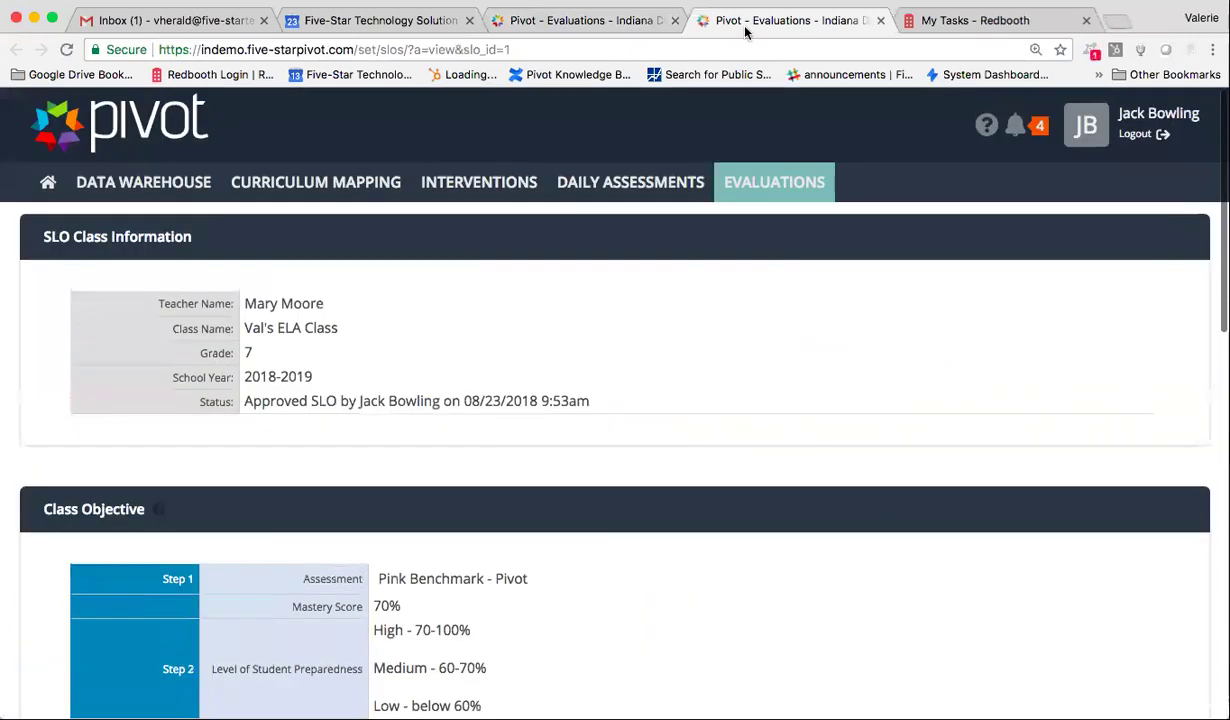
{"action": "left_click", "coordinate": [881, 21]}
{"action": "left_click", "coordinate": [355, 525]}
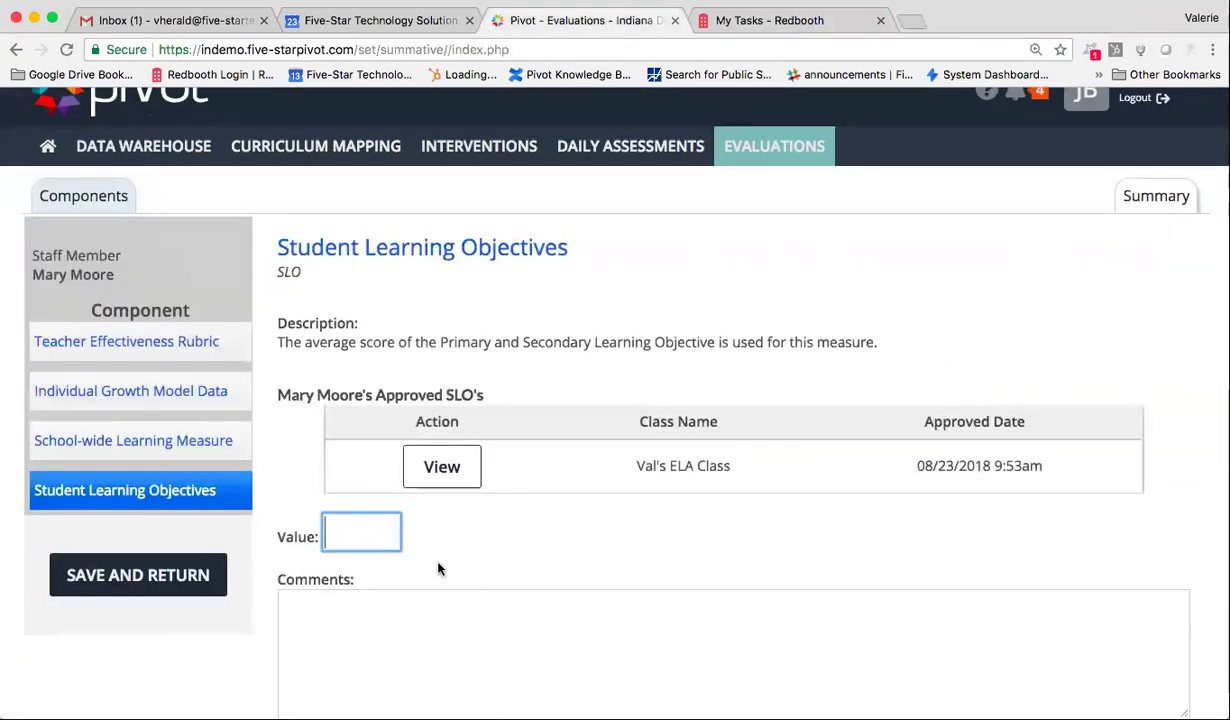
{"action": "type", "text": "3"}
{"action": "scroll", "coordinate": [566, 560], "scroll_direction": "down", "scroll_amount": 2}
- In the evaluation summary, enter a Final Score of 3 and the Final Label 'effective'
{"action": "left_click", "coordinate": [778, 665]}
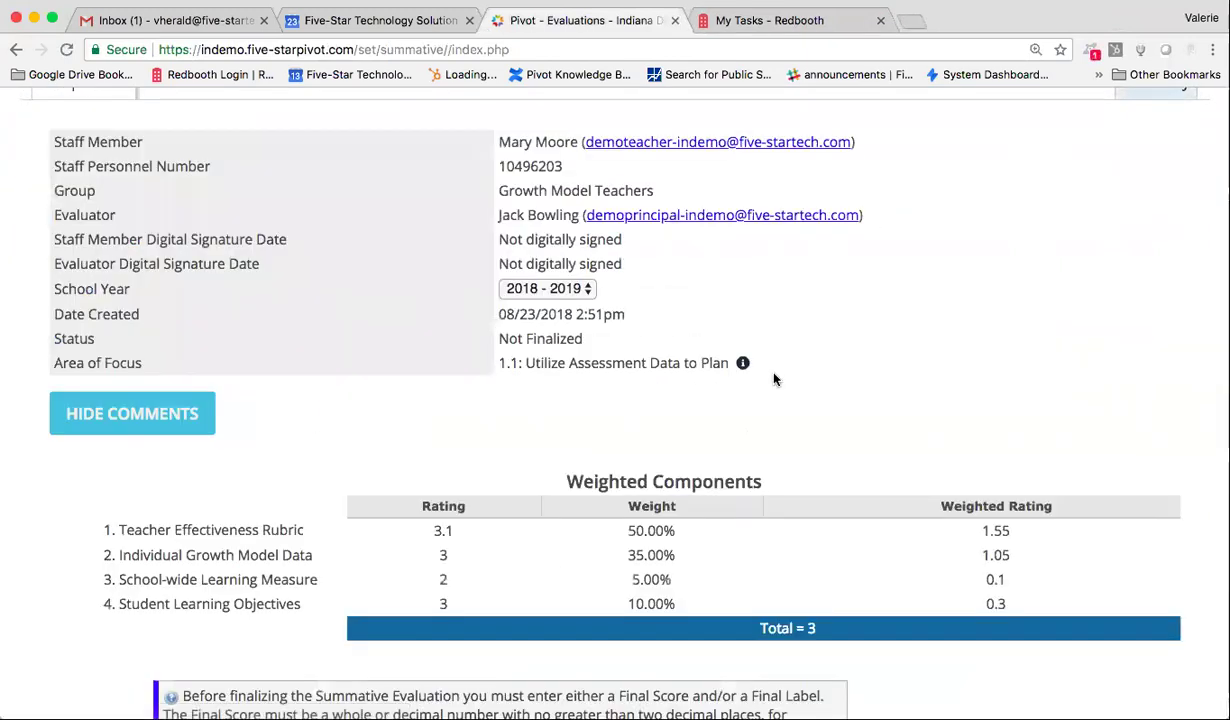
{"action": "scroll", "coordinate": [740, 420], "scroll_direction": "down", "scroll_amount": 3}
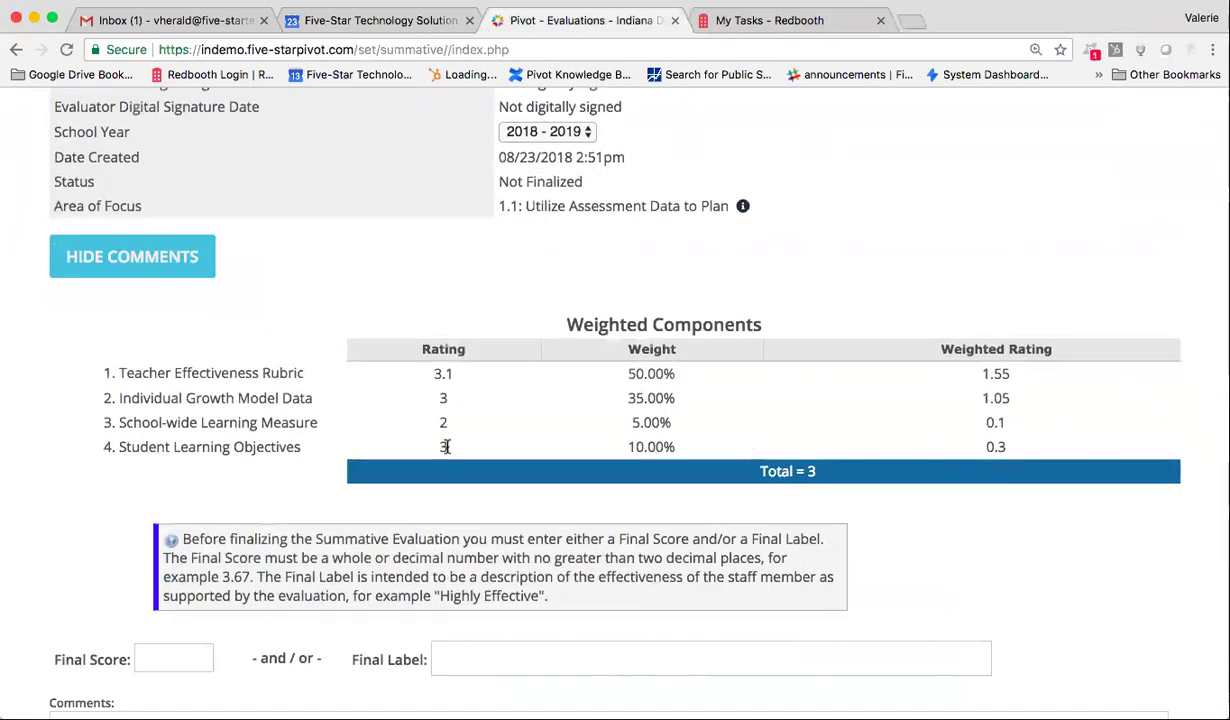
{"action": "left_click_drag", "start_coordinate": [566, 324], "coordinate": [764, 324]}
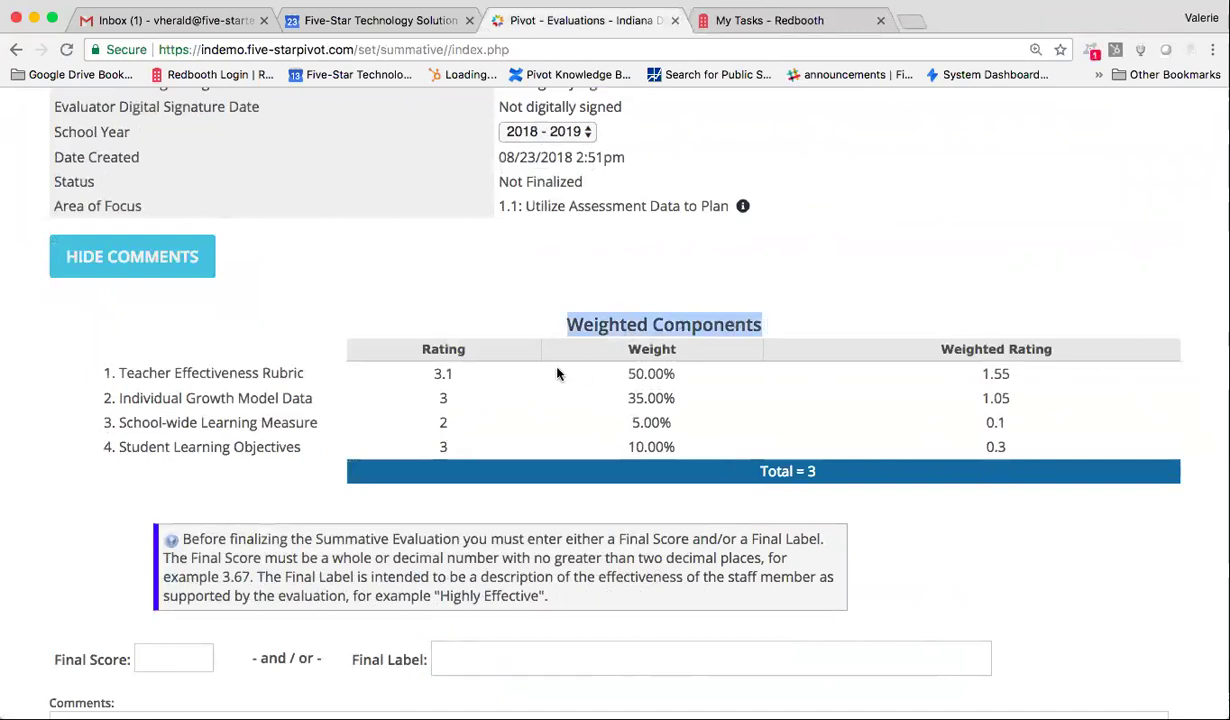
{"action": "scroll", "coordinate": [558, 374], "scroll_direction": "down", "scroll_amount": 3}
{"action": "left_click", "coordinate": [162, 441]}
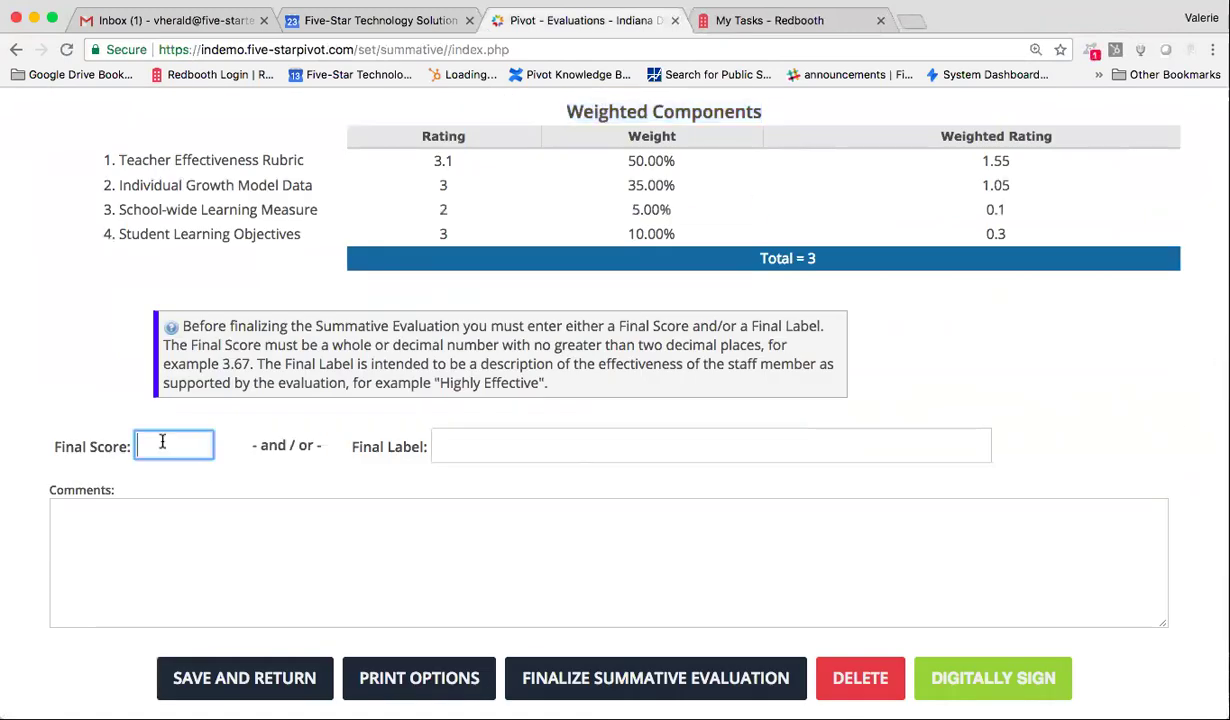
{"action": "type", "text": "3"}
{"action": "left_click", "coordinate": [509, 447]}
{"action": "type", "text": "effective"}
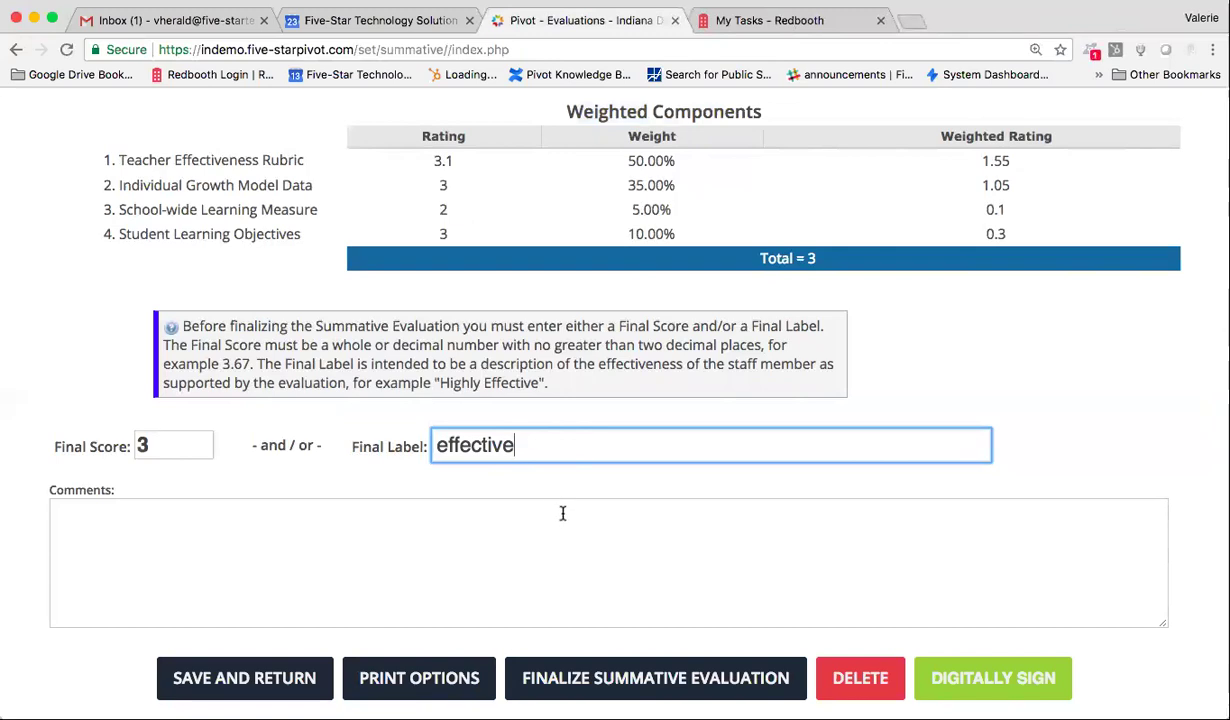
- Draw a digital signature and save it to the summative evaluation
{"action": "left_click", "coordinate": [970, 672]}
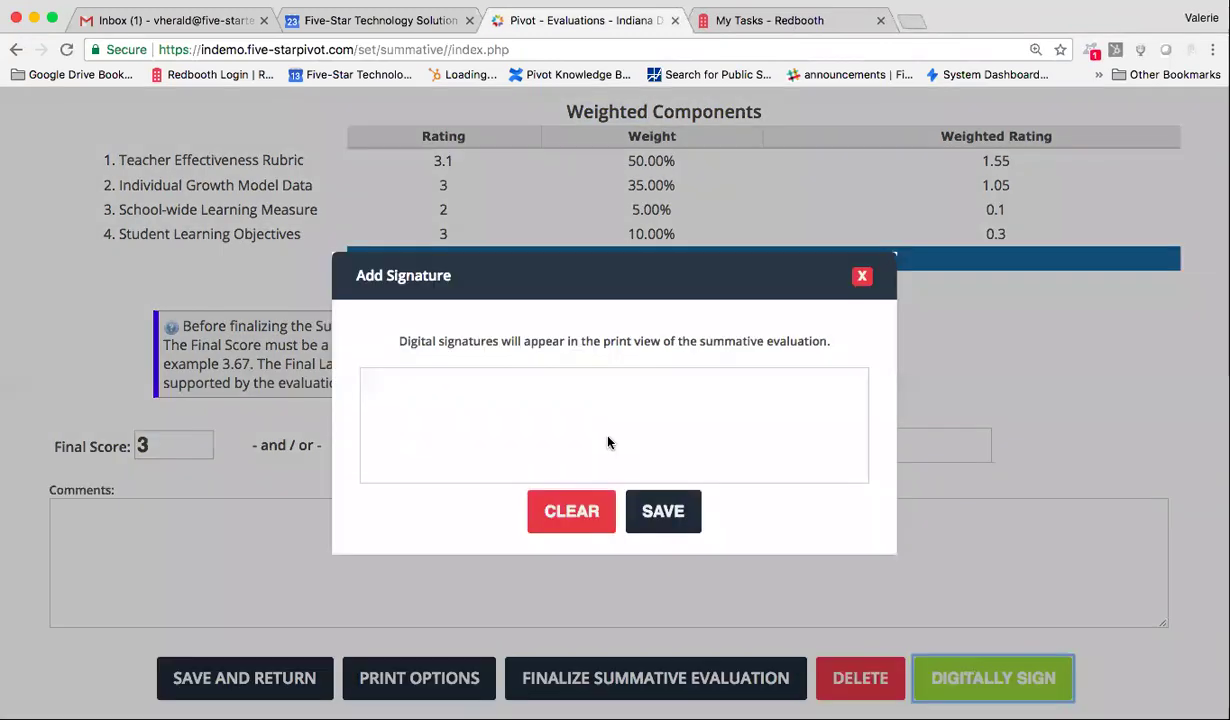
{"action": "mouse_move", "coordinate": [438, 404]}
{"action": "left_mouse_down"}
{"action": "mouse_move", "coordinate": [557, 485]}
{"action": "mouse_move", "coordinate": [532, 393]}
{"action": "mouse_move", "coordinate": [578, 432]}
{"action": "left_mouse_up"}
{"action": "left_click_drag", "start_coordinate": [566, 378], "coordinate": [548, 440]}
{"action": "left_click", "coordinate": [637, 511]}
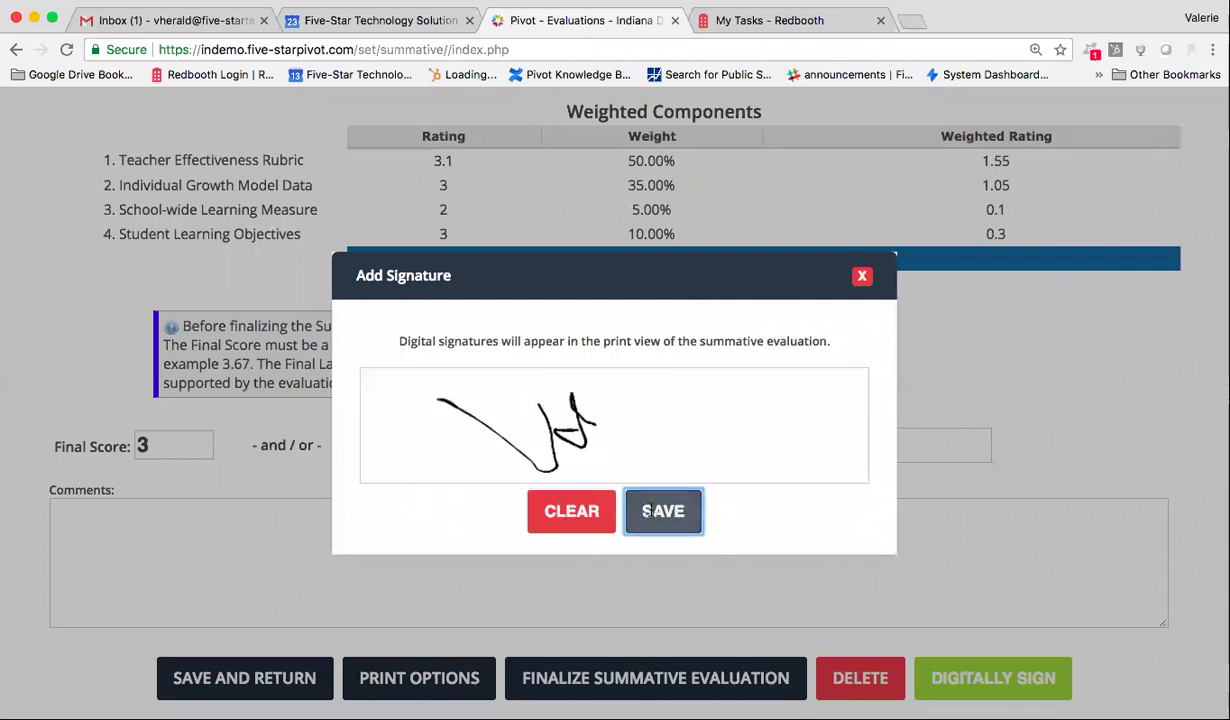
- Finalize the summative evaluation and confirm
{"action": "scroll", "coordinate": [503, 510], "scroll_direction": "down", "scroll_amount": 2}
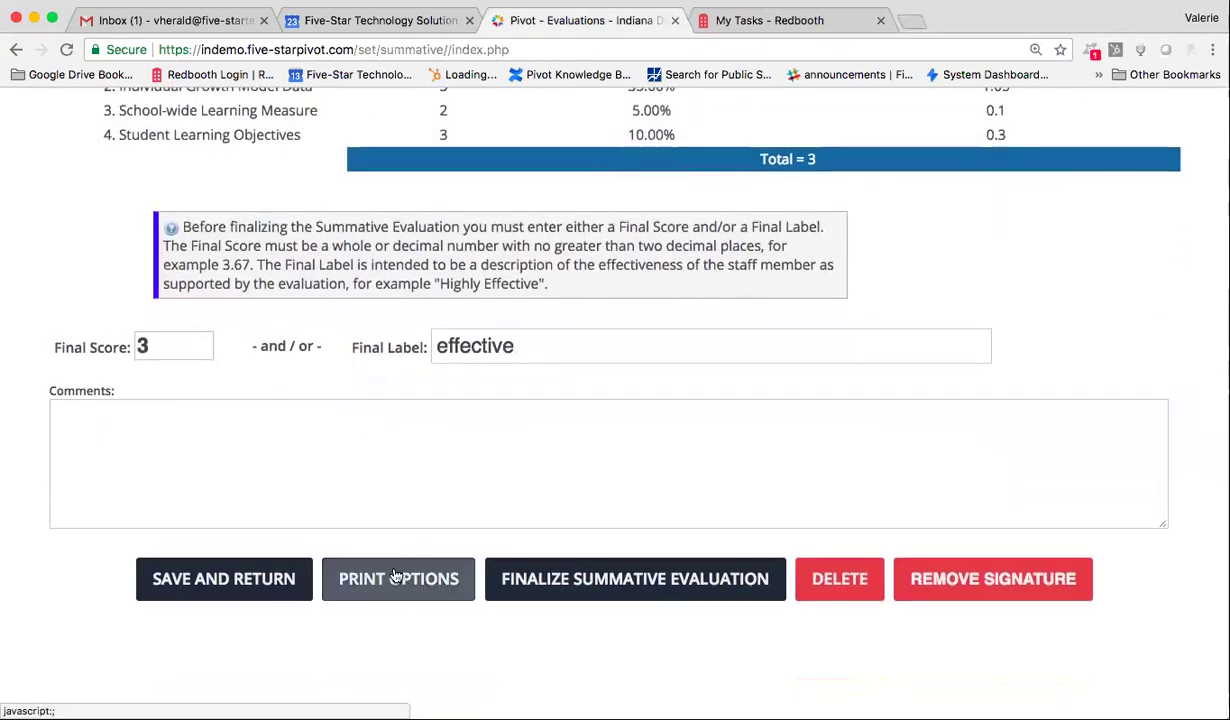
{"action": "left_click", "coordinate": [690, 575]}
{"action": "scroll", "coordinate": [700, 480], "scroll_direction": "down", "scroll_amount": 2}
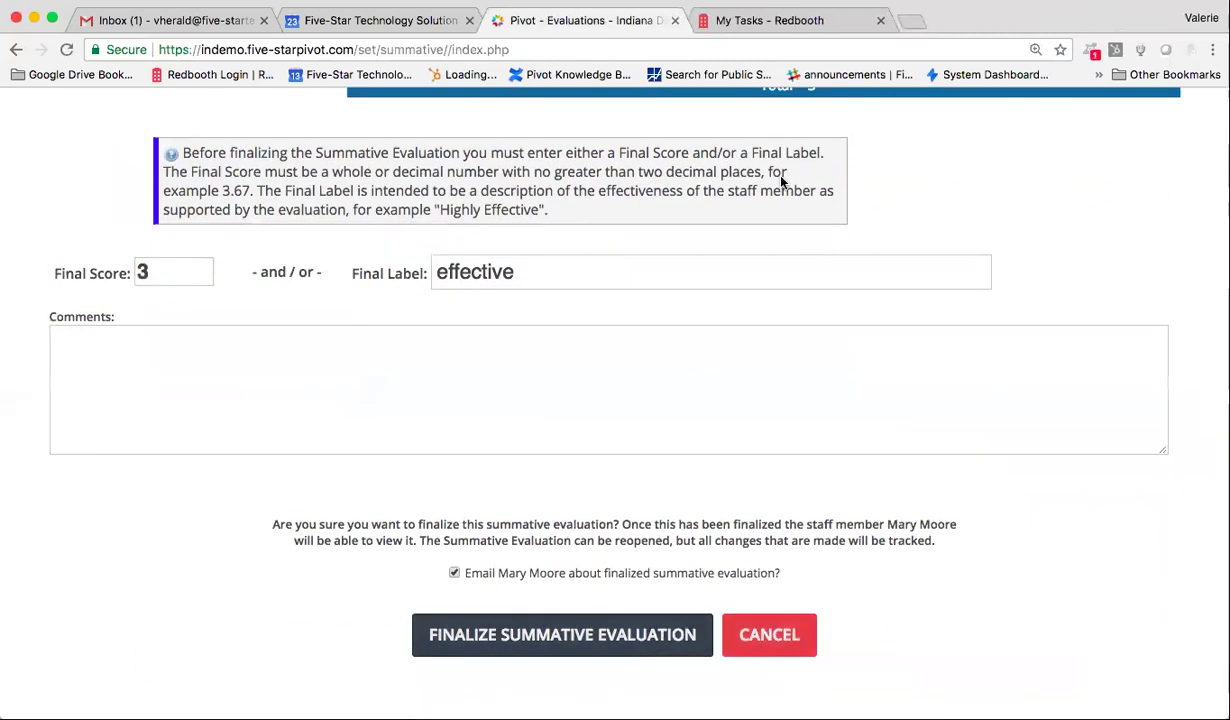
{"action": "key", "text": "Return"}
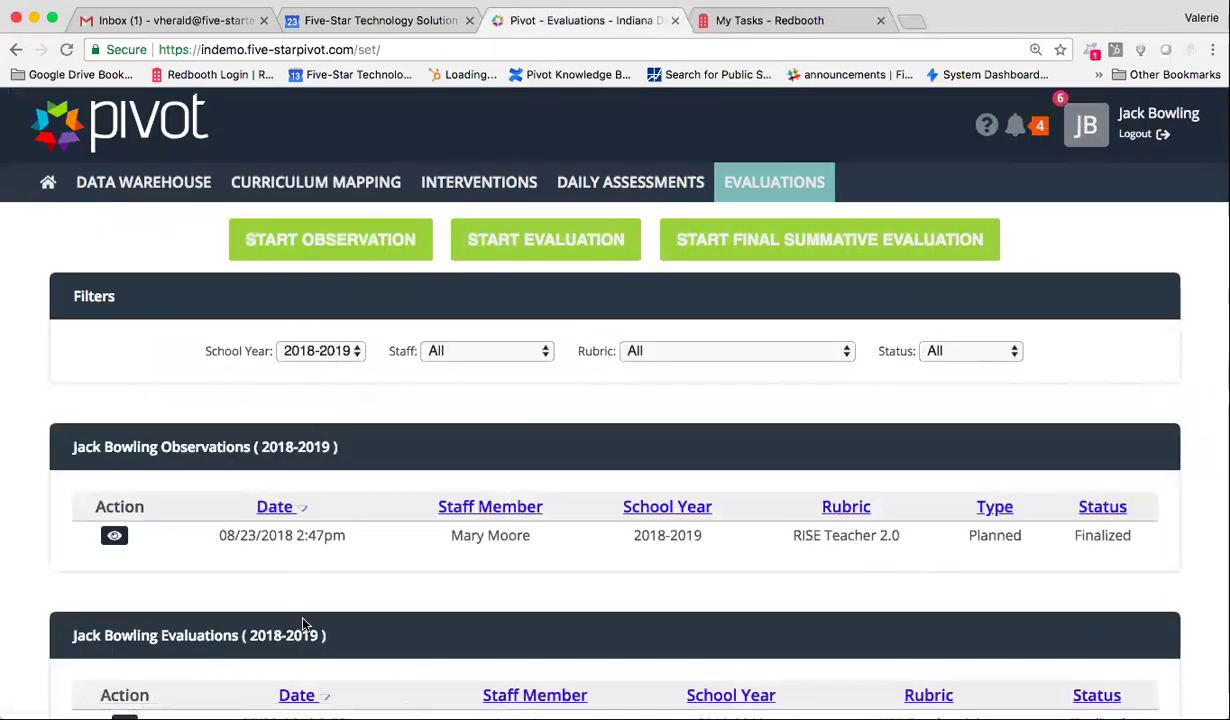
- Show the EVALUATIONS navigation dropdown menu
{"action": "mouse_move", "coordinate": [732, 201]}
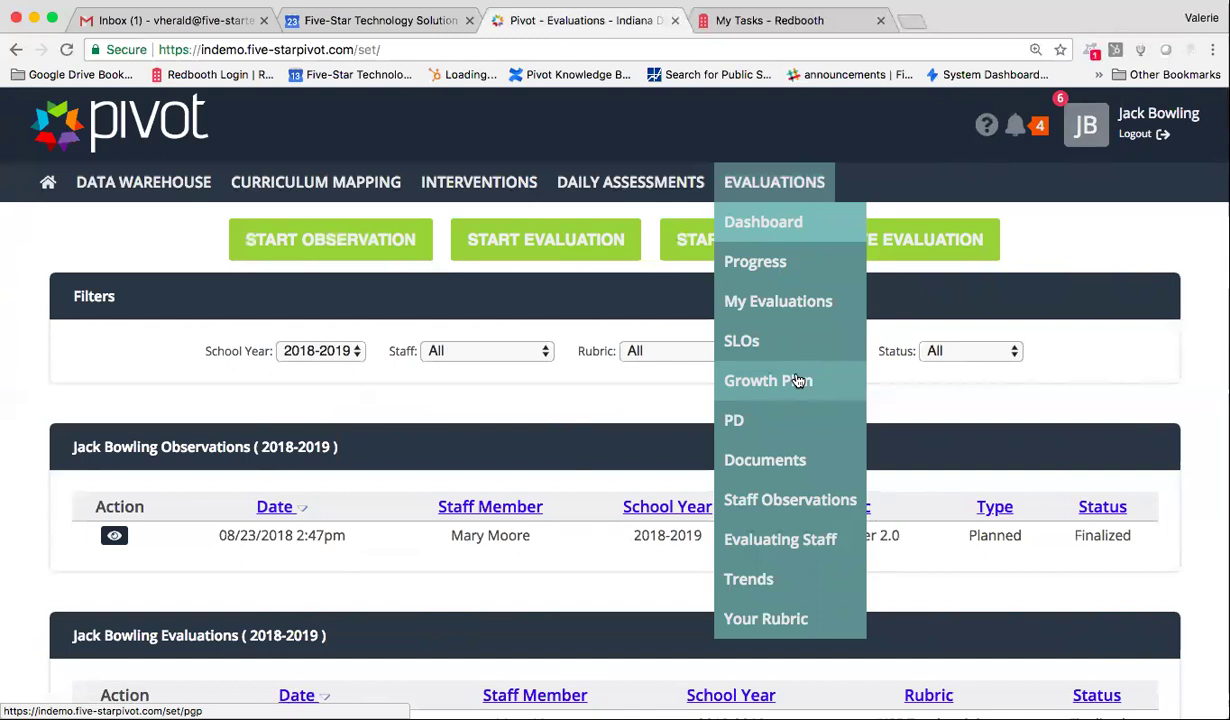
- On Trends, set report Evidence by Competency, rubric RISE Teacher 2.0, for the single teacher
{"action": "left_click", "coordinate": [765, 579]}
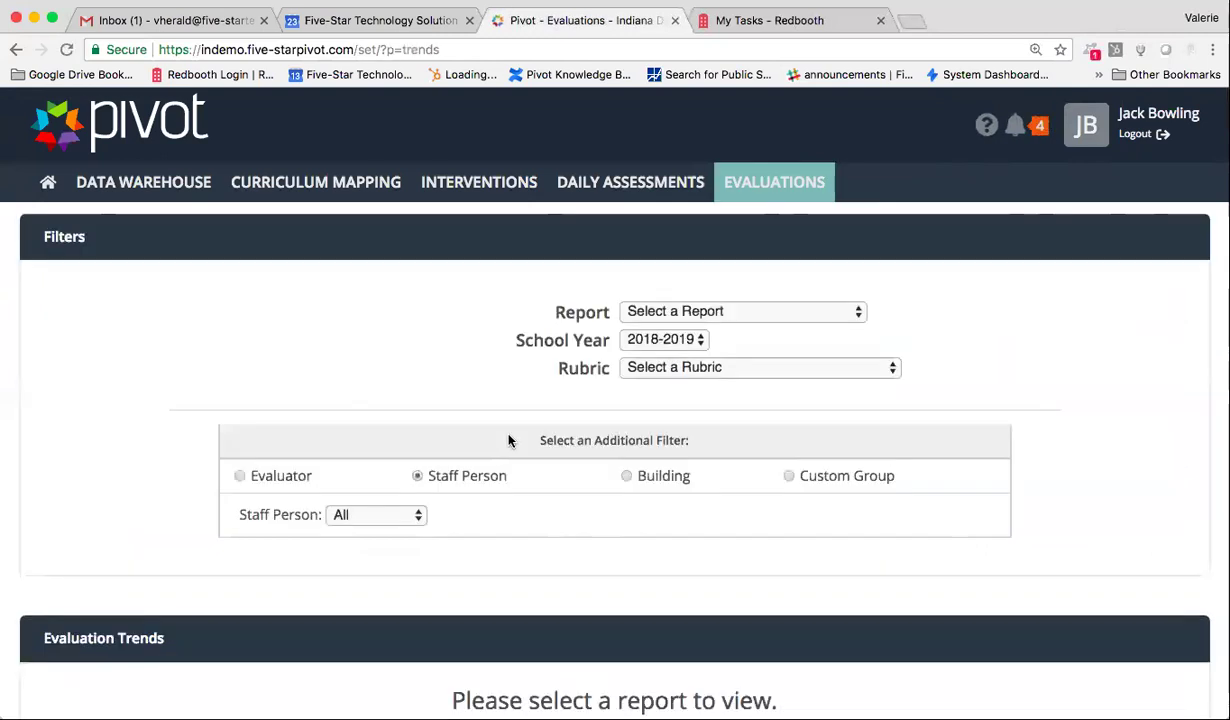
{"action": "left_click", "coordinate": [713, 311]}
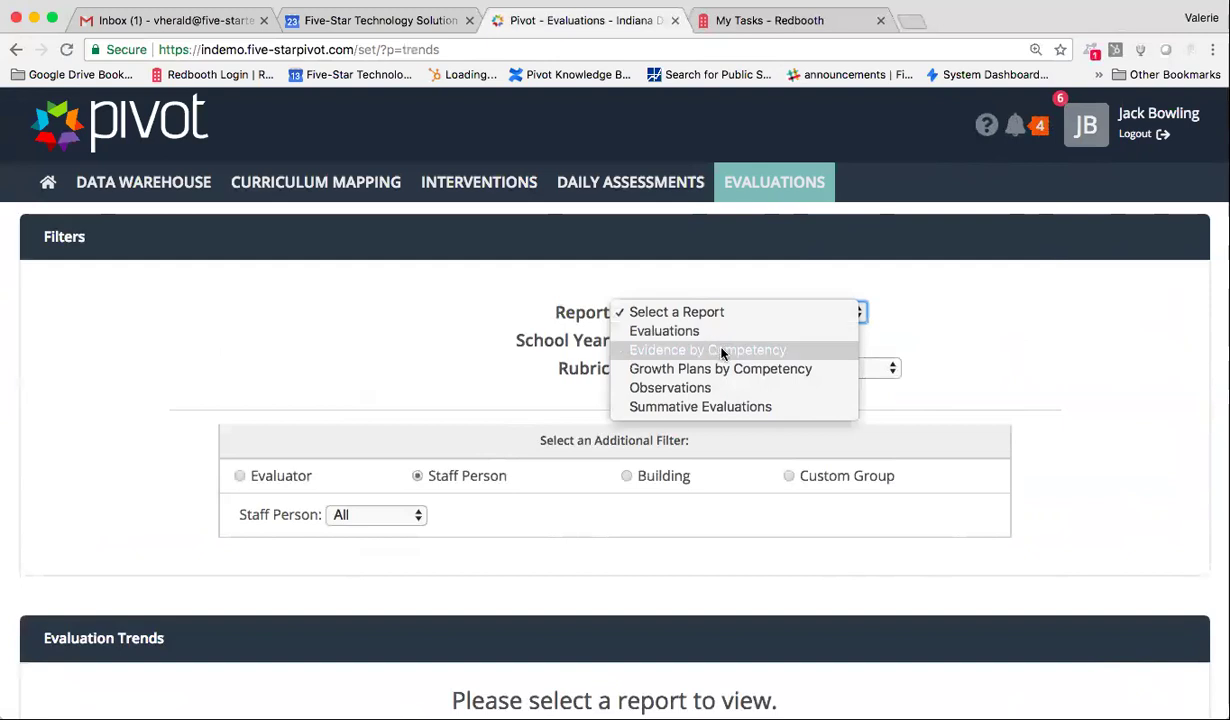
{"action": "left_click", "coordinate": [723, 352]}
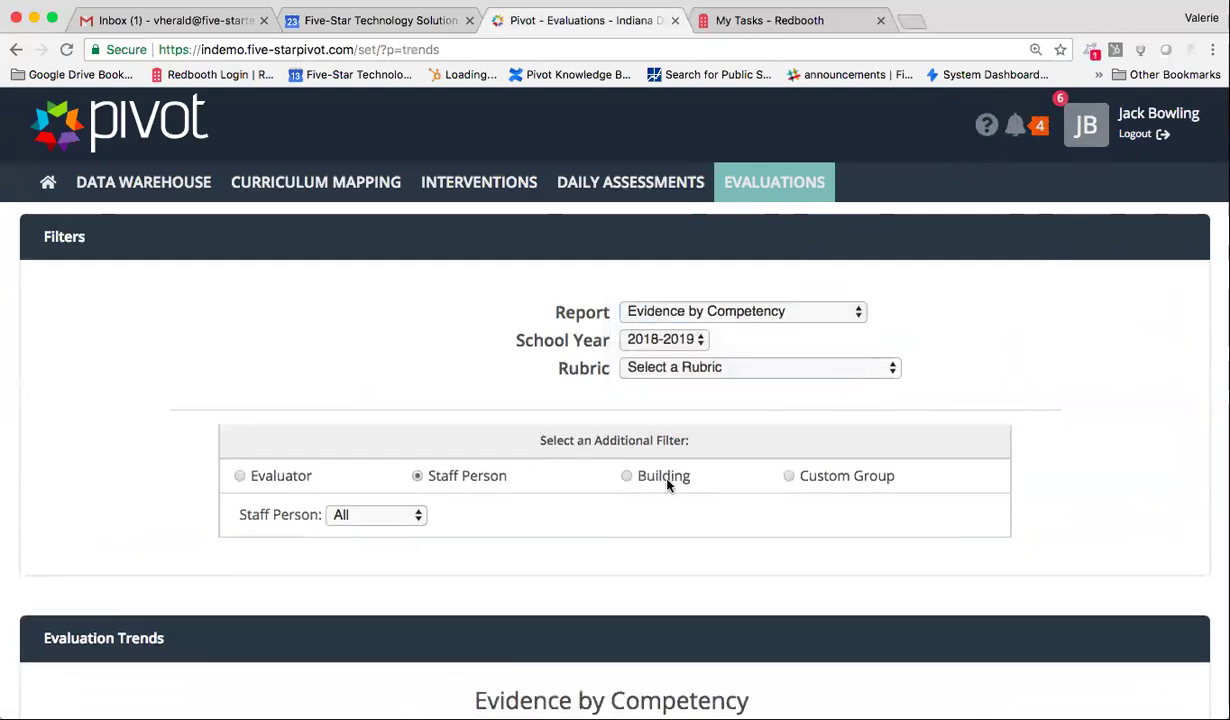
{"action": "left_click", "coordinate": [736, 313]}
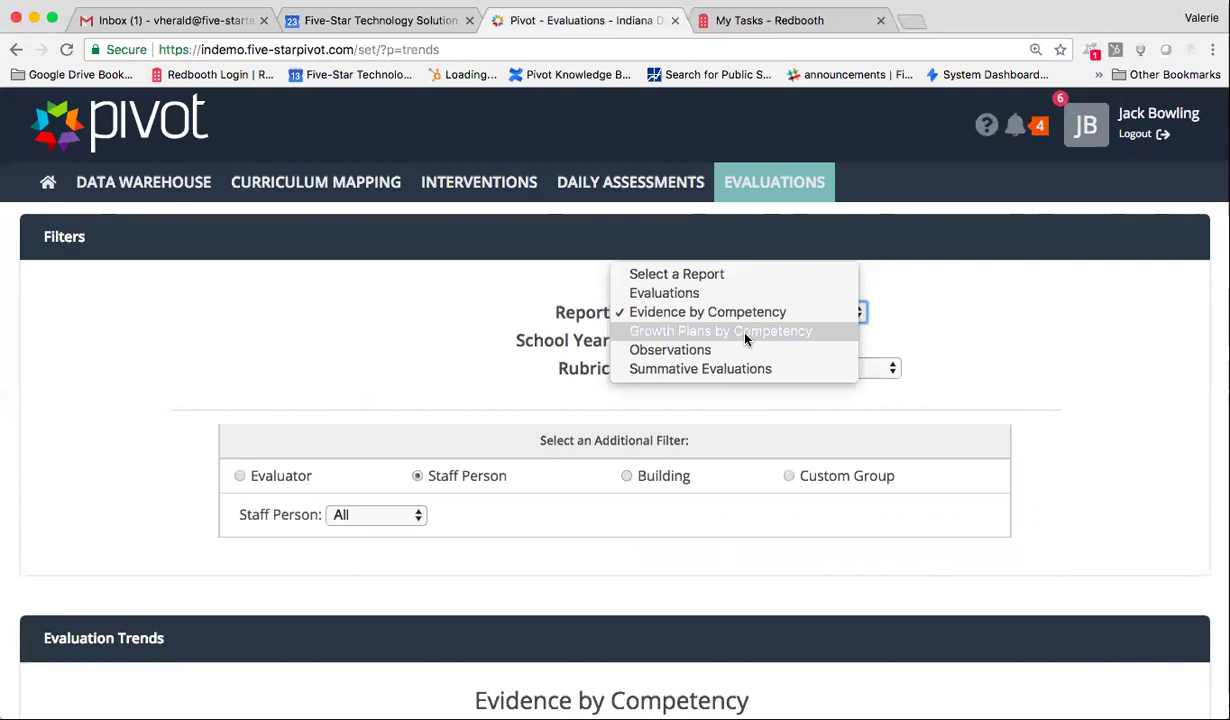
{"action": "left_click", "coordinate": [708, 311]}
{"action": "scroll", "coordinate": [534, 504], "scroll_direction": "down", "scroll_amount": 2}
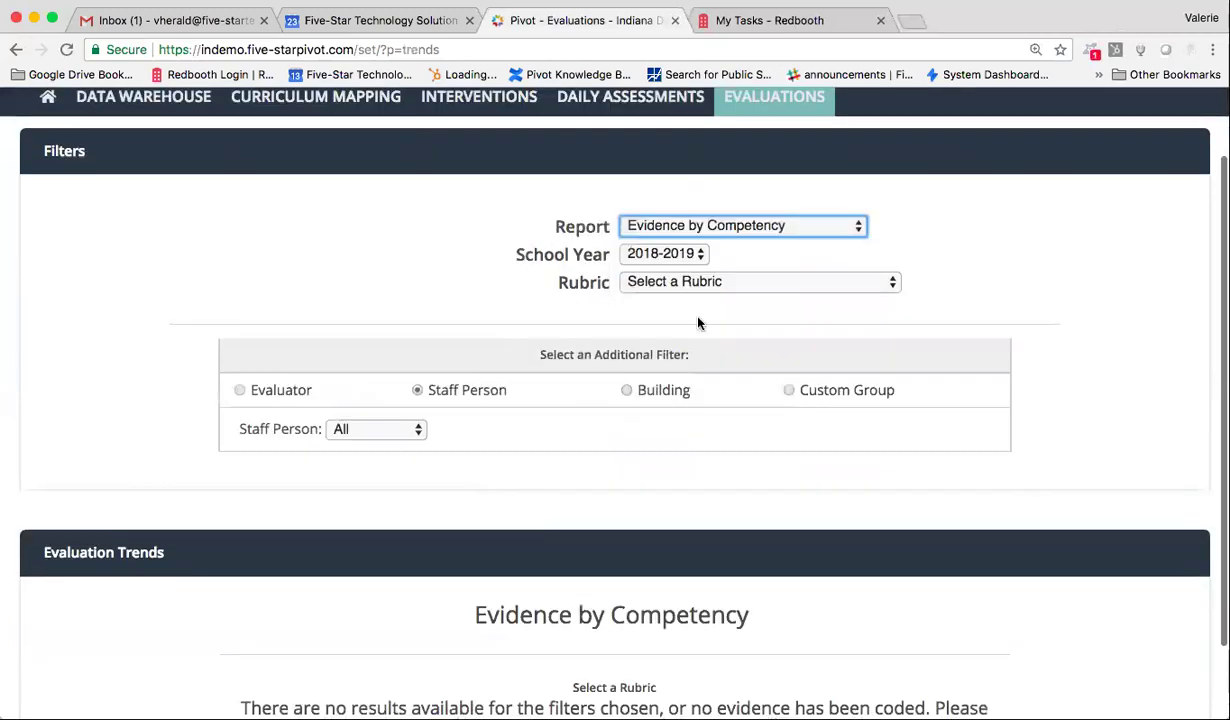
{"action": "left_click", "coordinate": [735, 284]}
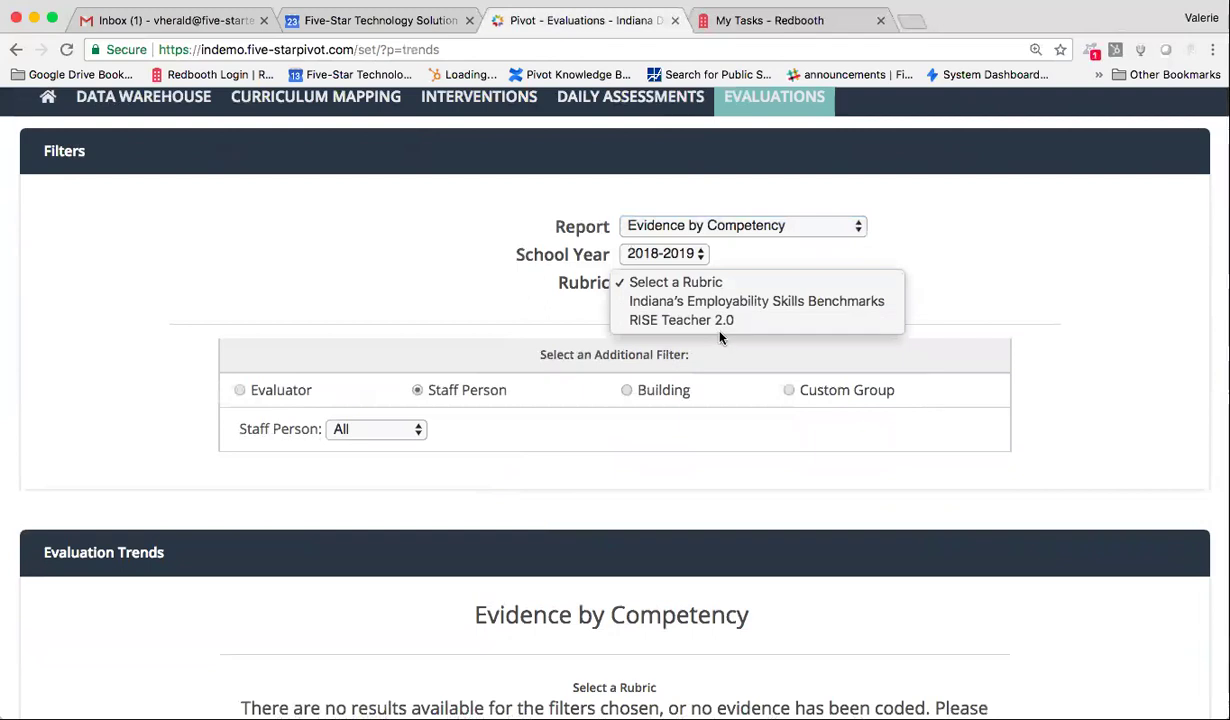
{"action": "left_click", "coordinate": [705, 321]}
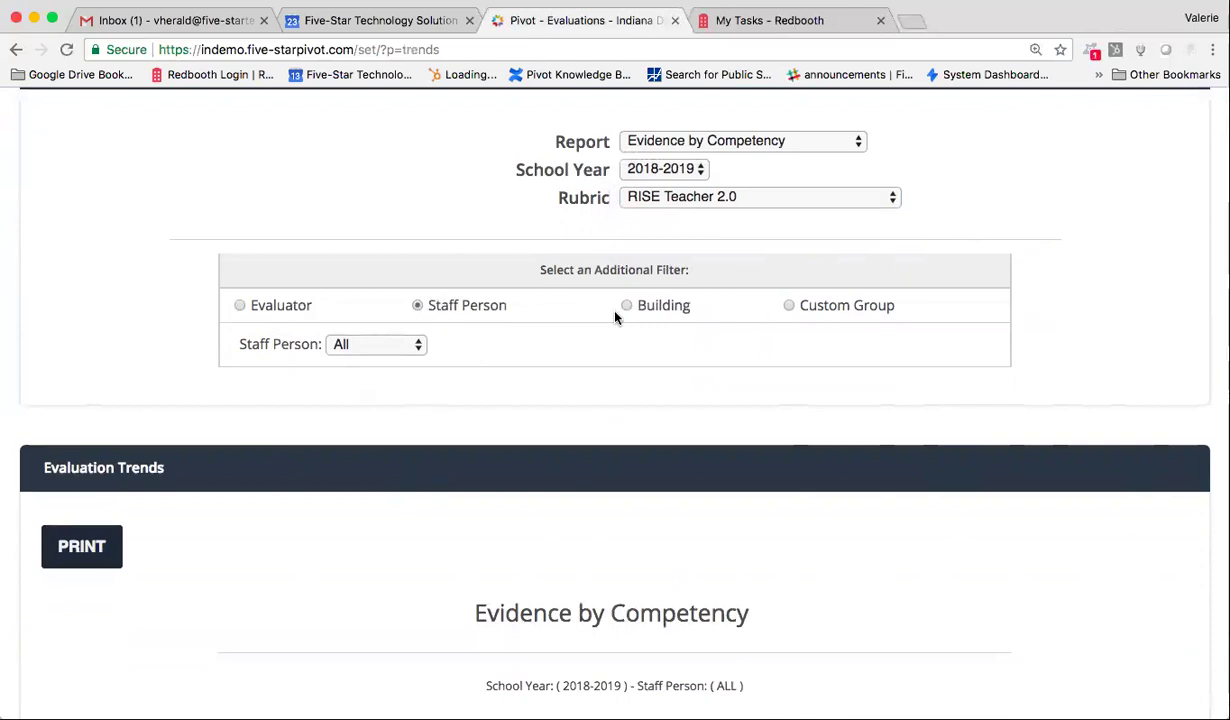
{"action": "left_click", "coordinate": [385, 344]}
{"action": "left_click", "coordinate": [390, 366]}
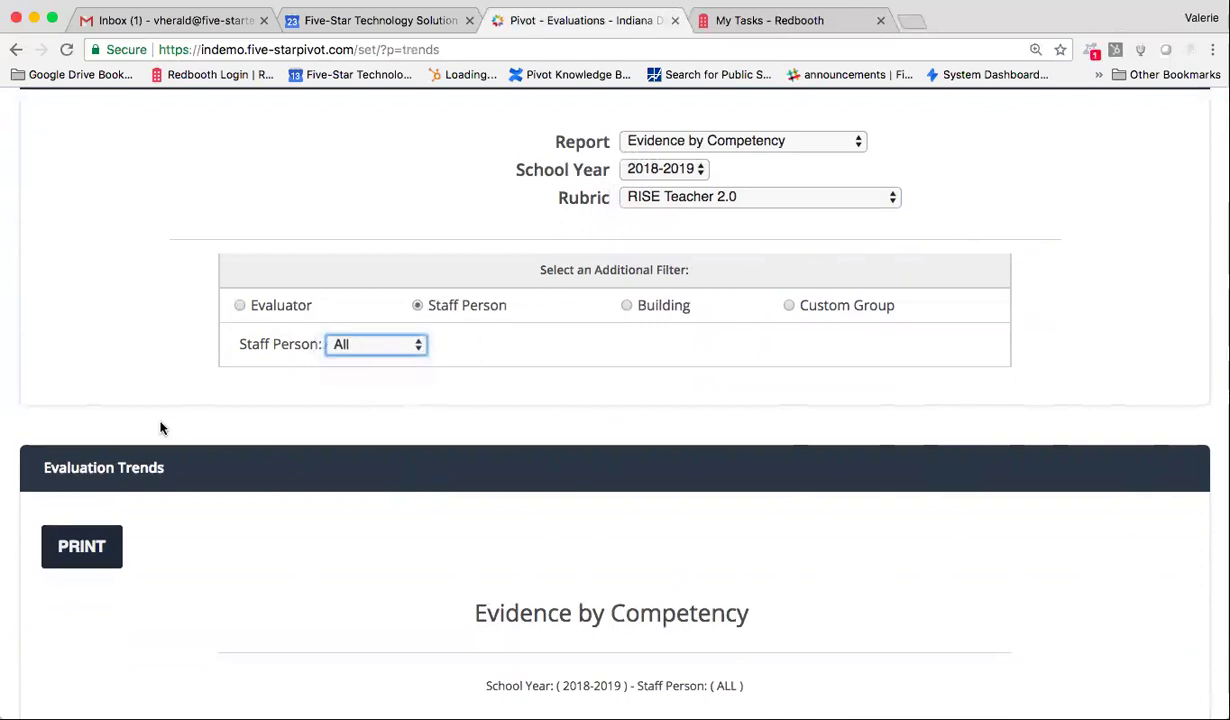
- Change the Staff Person filter from the single teacher to All
{"action": "scroll", "coordinate": [173, 568], "scroll_direction": "down", "scroll_amount": 4}
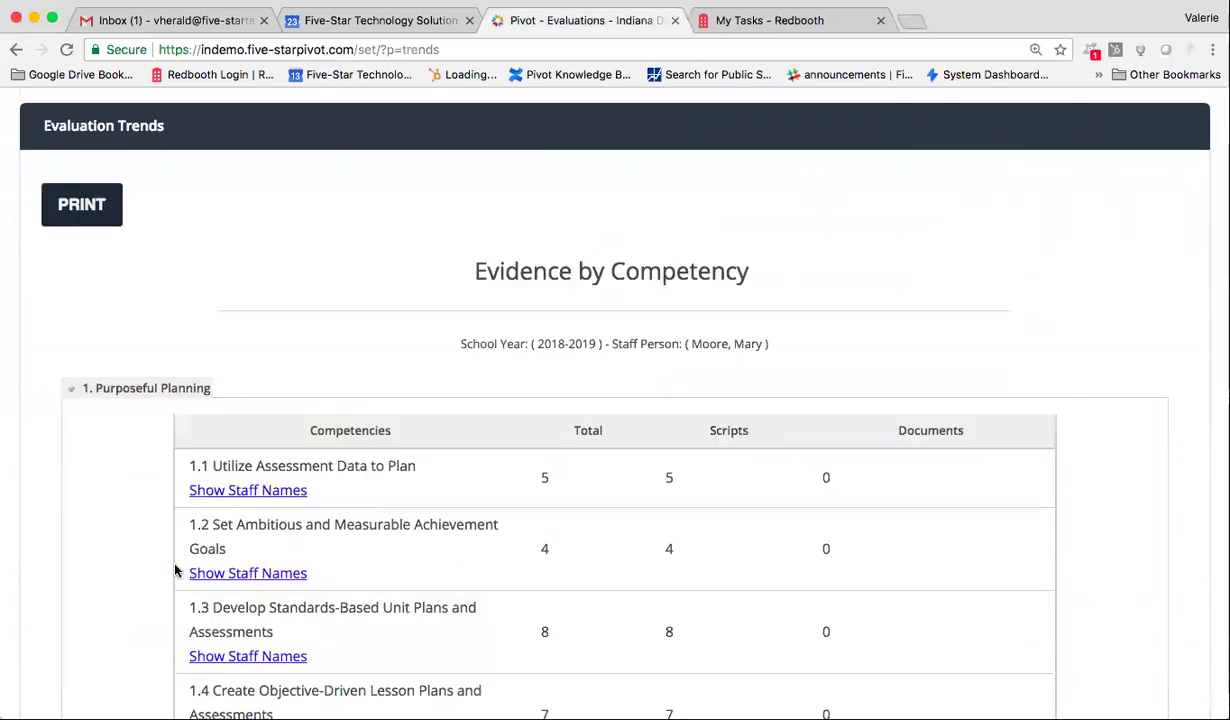
{"action": "scroll", "coordinate": [175, 570], "scroll_direction": "down", "scroll_amount": 3}
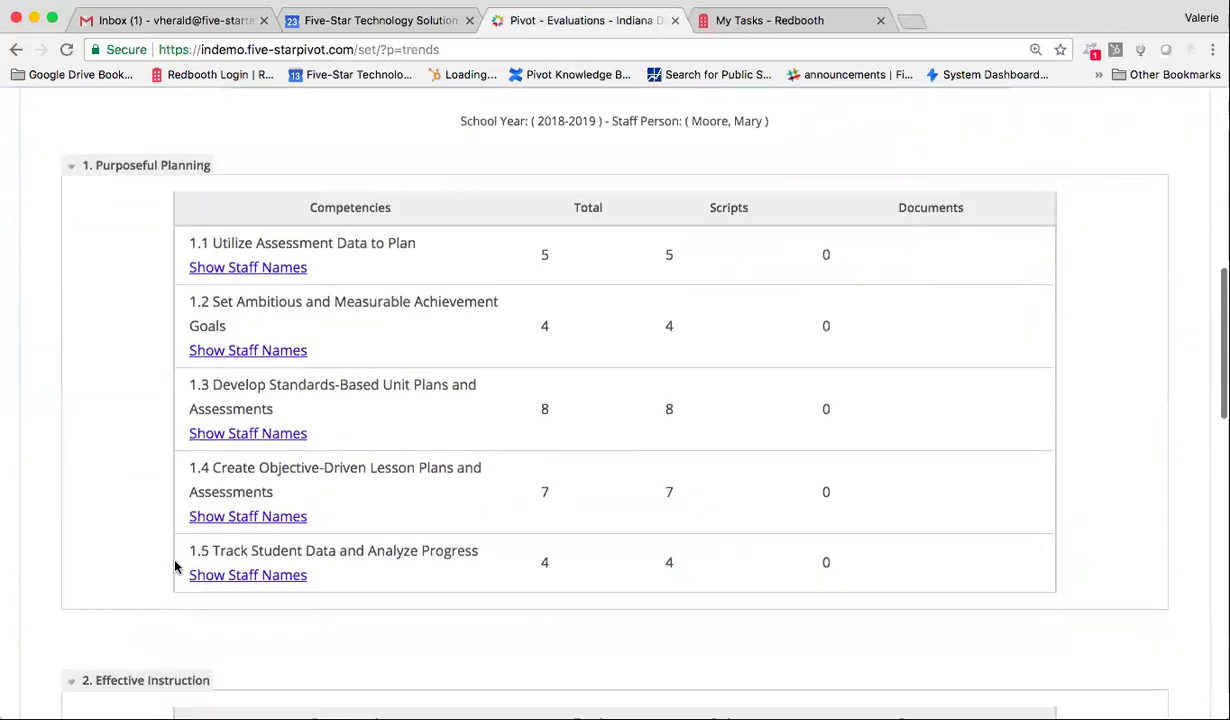
{"action": "scroll", "coordinate": [175, 567], "scroll_direction": "down", "scroll_amount": 2}
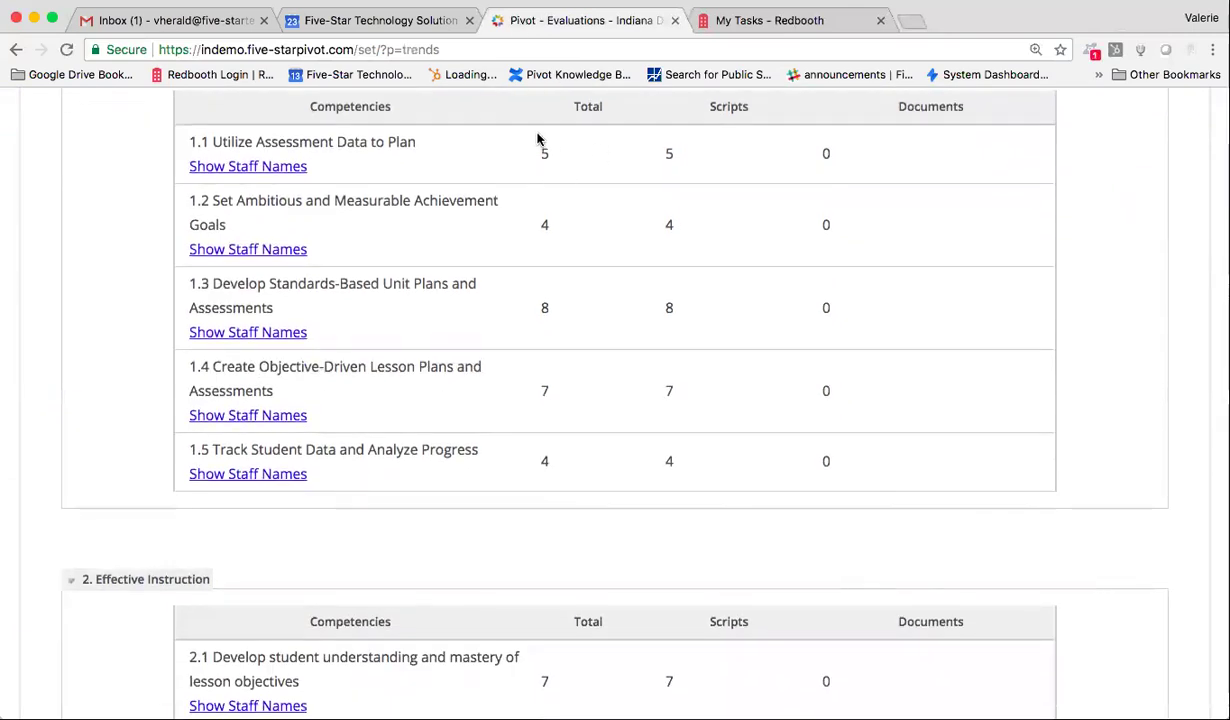
{"action": "scroll", "coordinate": [537, 139], "scroll_direction": "up", "scroll_amount": 5}
{"action": "scroll", "coordinate": [453, 277], "scroll_direction": "up", "scroll_amount": 1}
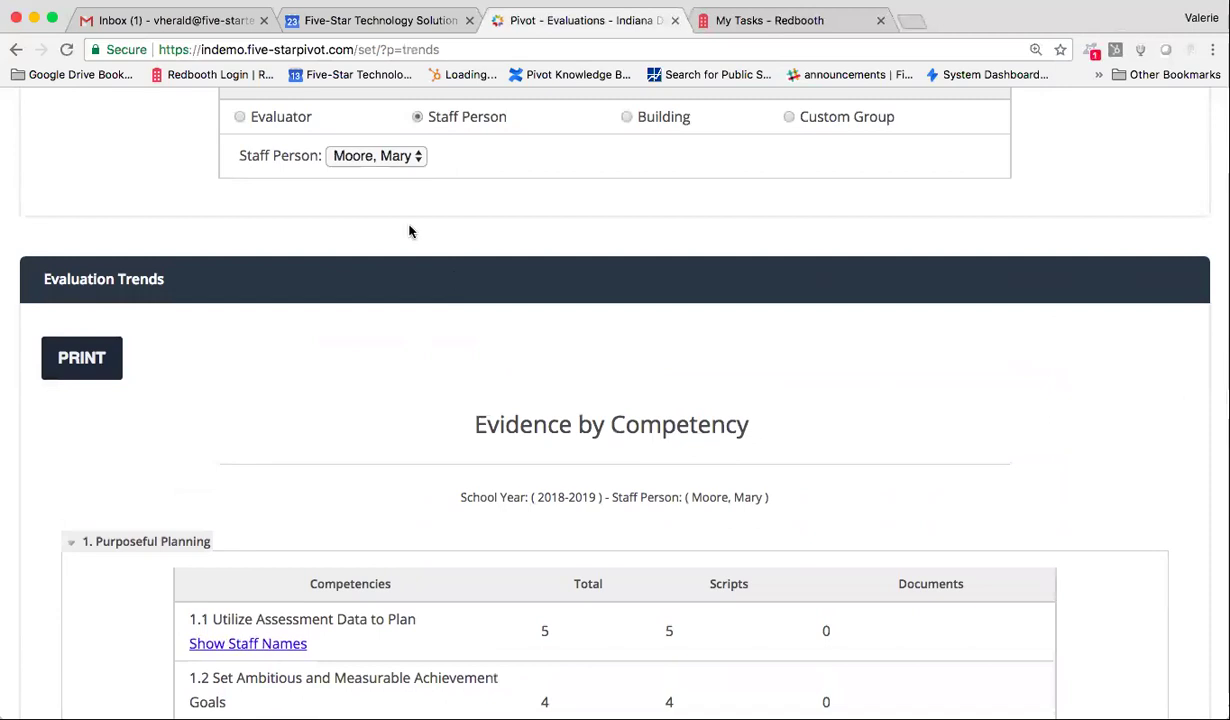
{"action": "left_click", "coordinate": [370, 155]}
{"action": "left_click", "coordinate": [365, 136]}
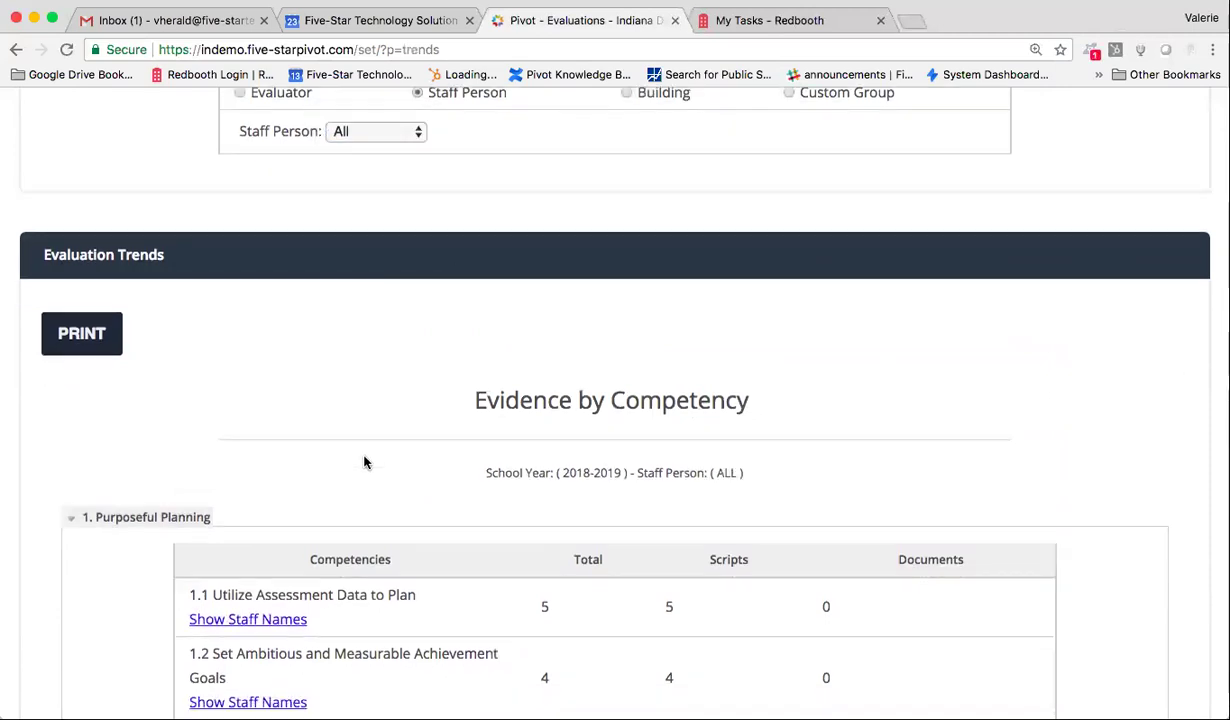
- Scroll through the report's competency totals and back toward the top
{"action": "scroll", "coordinate": [364, 462], "scroll_direction": "down", "scroll_amount": 4}
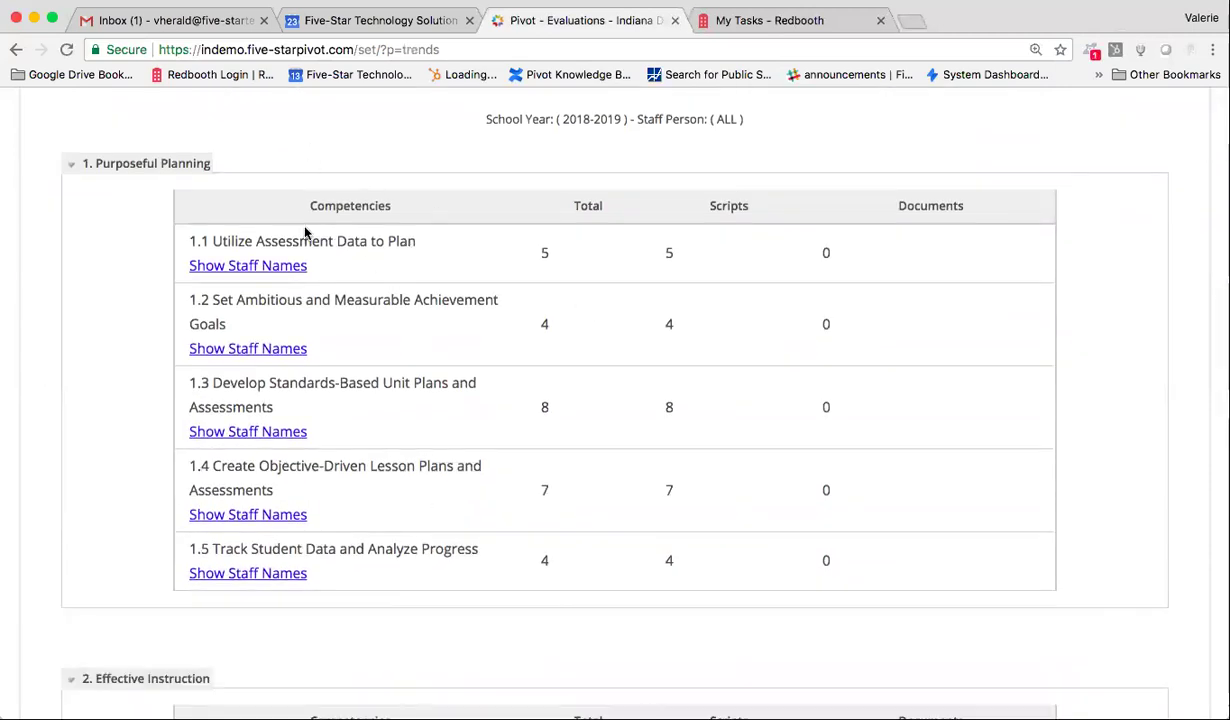
{"action": "scroll", "coordinate": [349, 530], "scroll_direction": "down", "scroll_amount": 3}
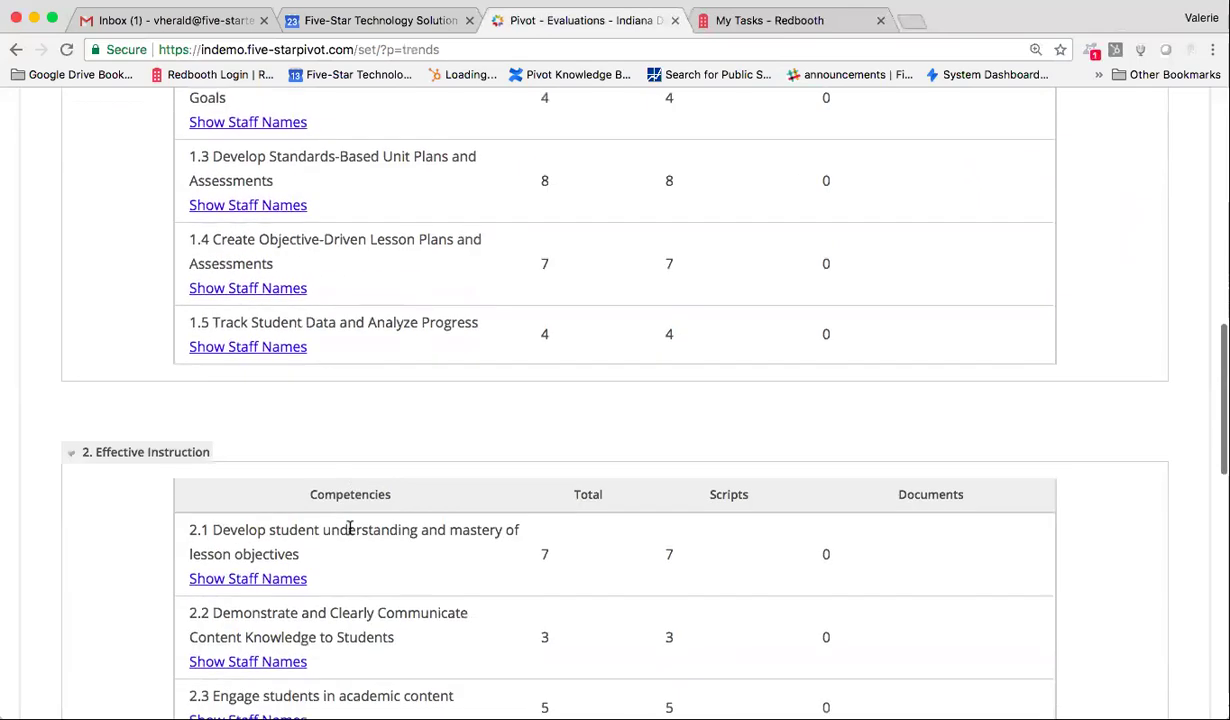
{"action": "scroll", "coordinate": [349, 530], "scroll_direction": "down", "scroll_amount": 6}
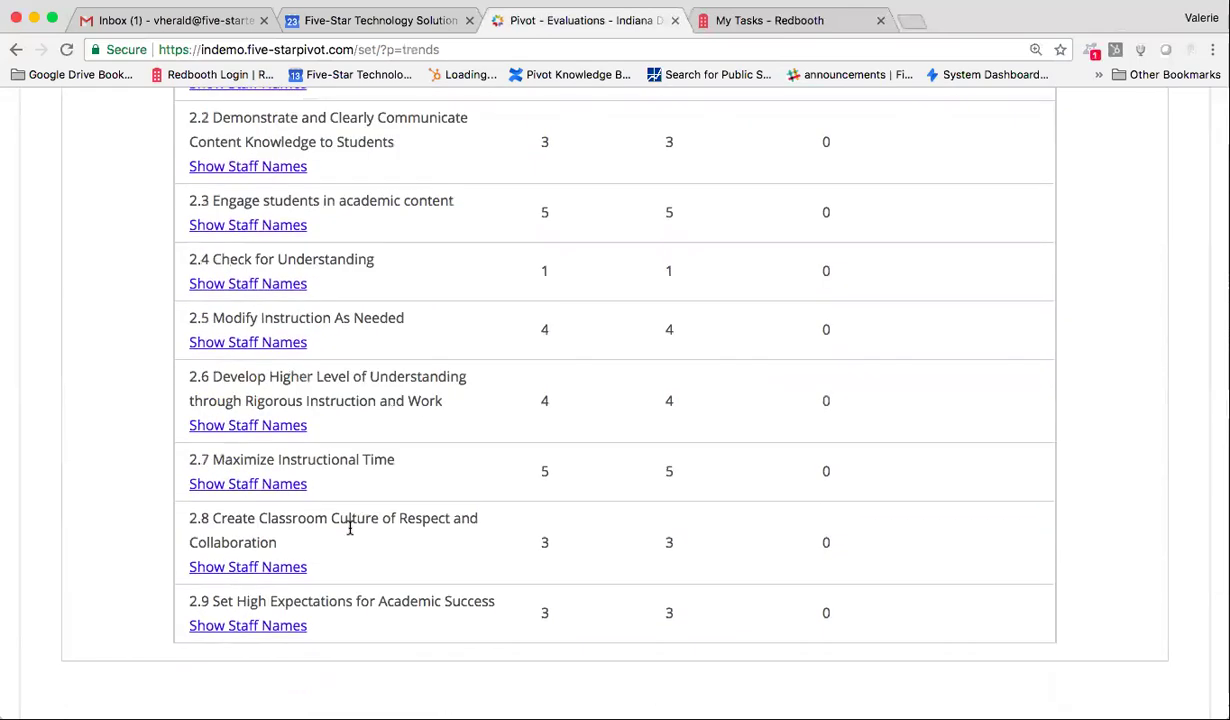
{"action": "scroll", "coordinate": [349, 530], "scroll_direction": "down", "scroll_amount": 4}
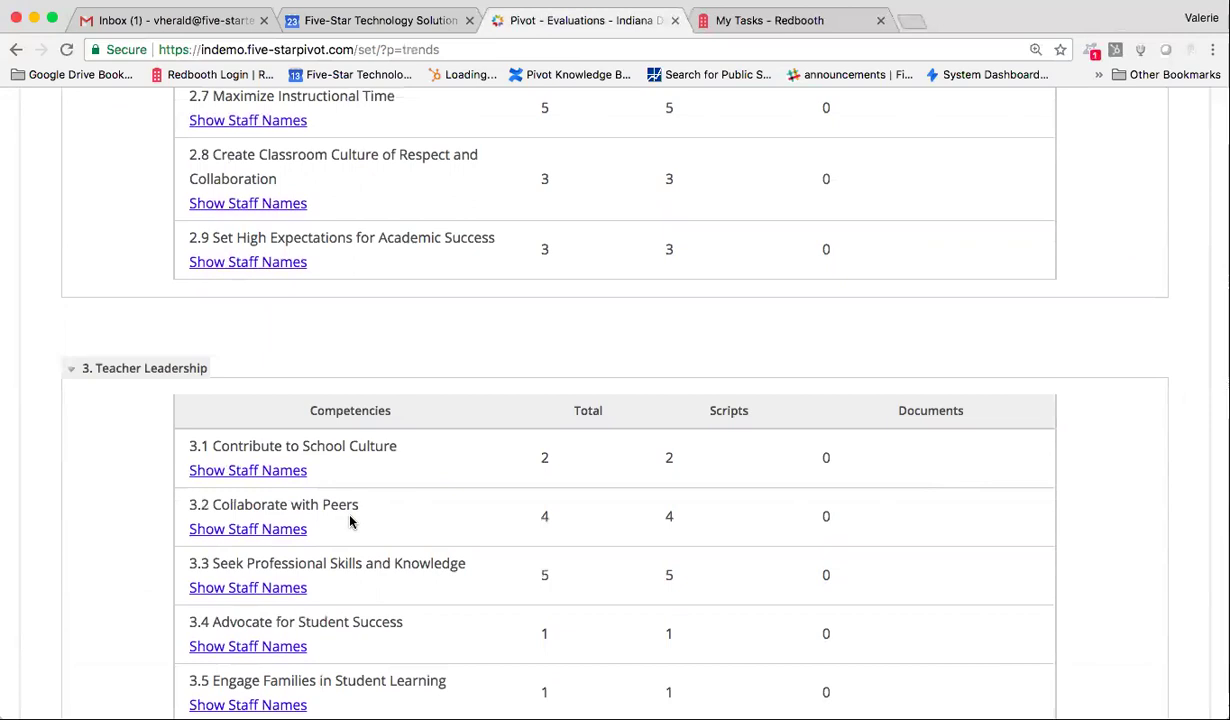
{"action": "scroll", "coordinate": [349, 520], "scroll_direction": "down", "scroll_amount": 2}
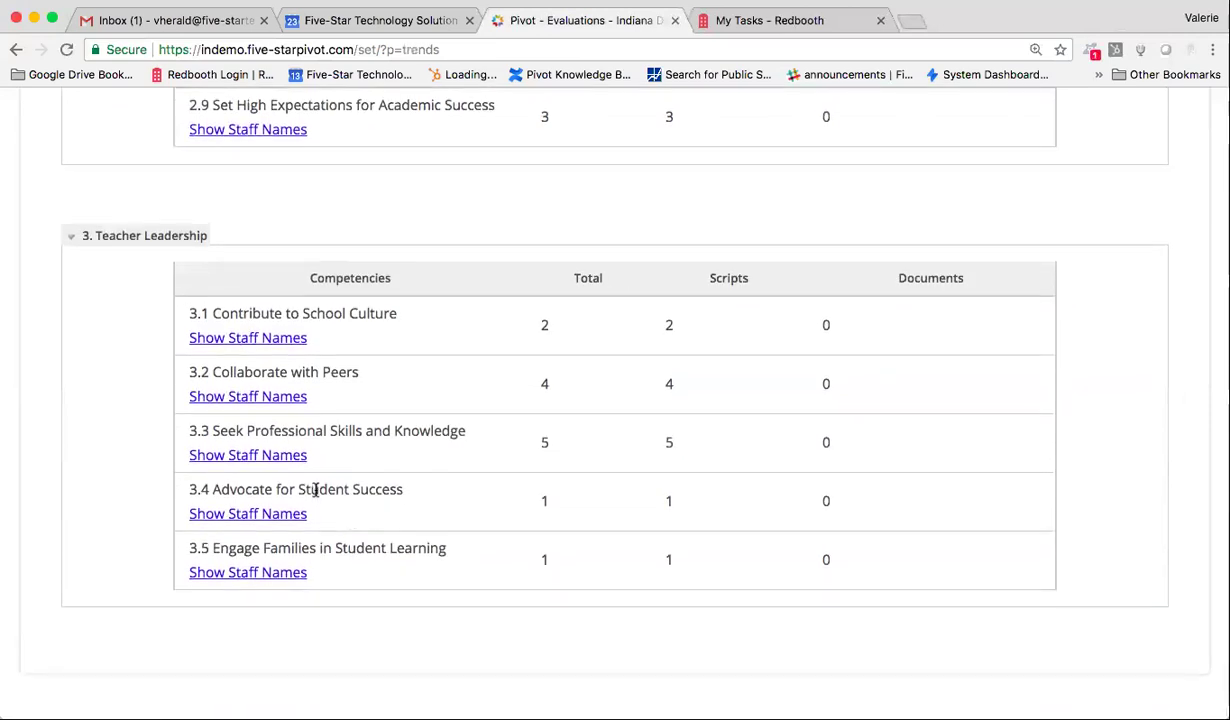
{"action": "scroll", "coordinate": [351, 375], "scroll_direction": "up", "scroll_amount": 4}
{"action": "scroll", "coordinate": [350, 370], "scroll_direction": "up", "scroll_amount": 5}
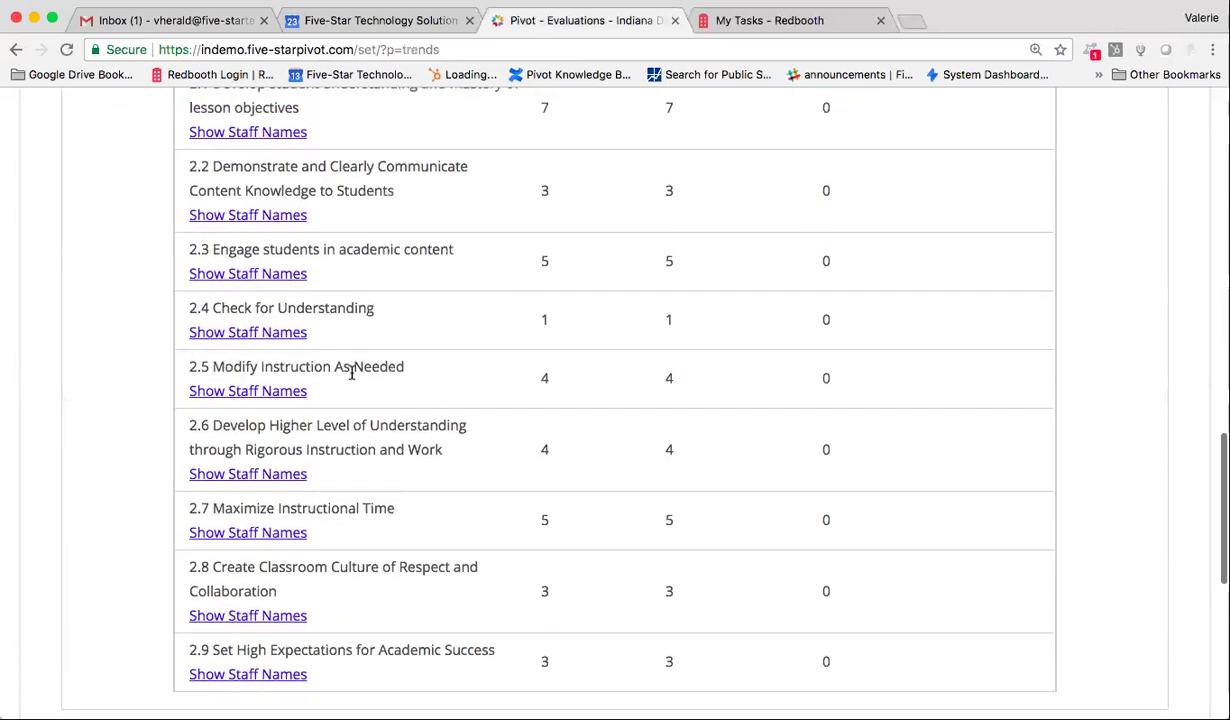
{"action": "scroll", "coordinate": [351, 430], "scroll_direction": "up", "scroll_amount": 1}
{"action": "scroll", "coordinate": [351, 436], "scroll_direction": "up", "scroll_amount": 8}
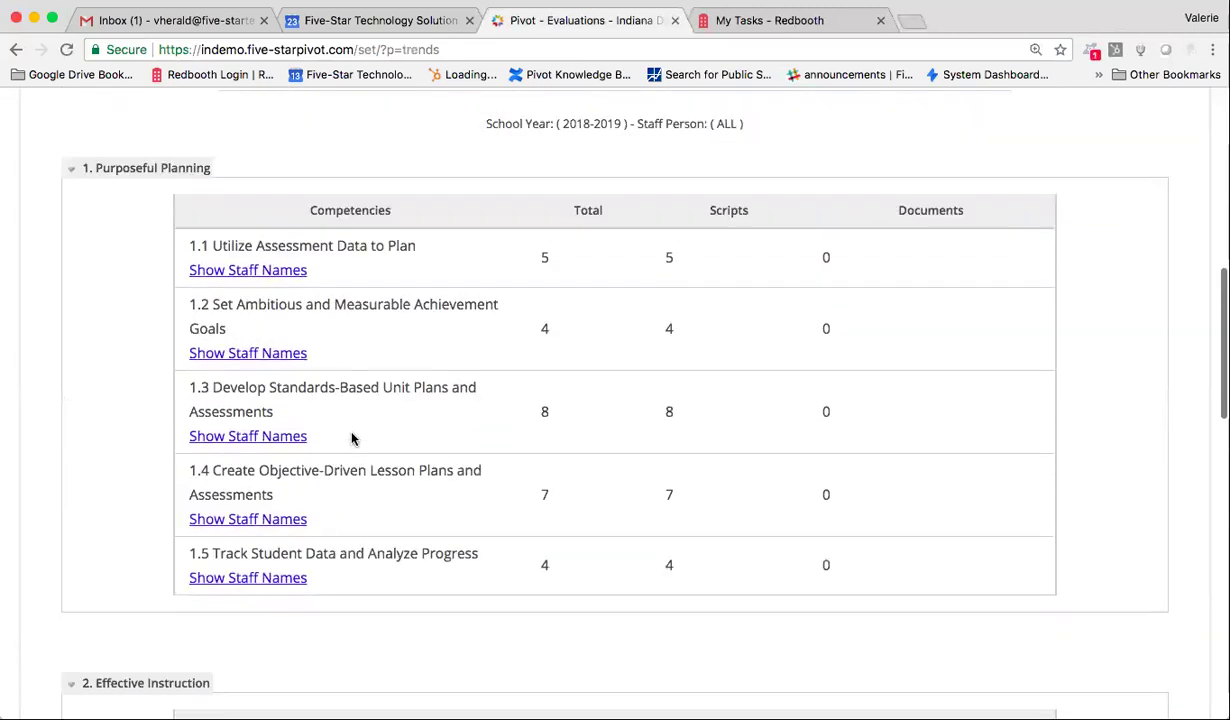
{"action": "scroll", "coordinate": [362, 620], "scroll_direction": "down", "scroll_amount": 3}
{"action": "scroll", "coordinate": [368, 666], "scroll_direction": "down", "scroll_amount": 1}
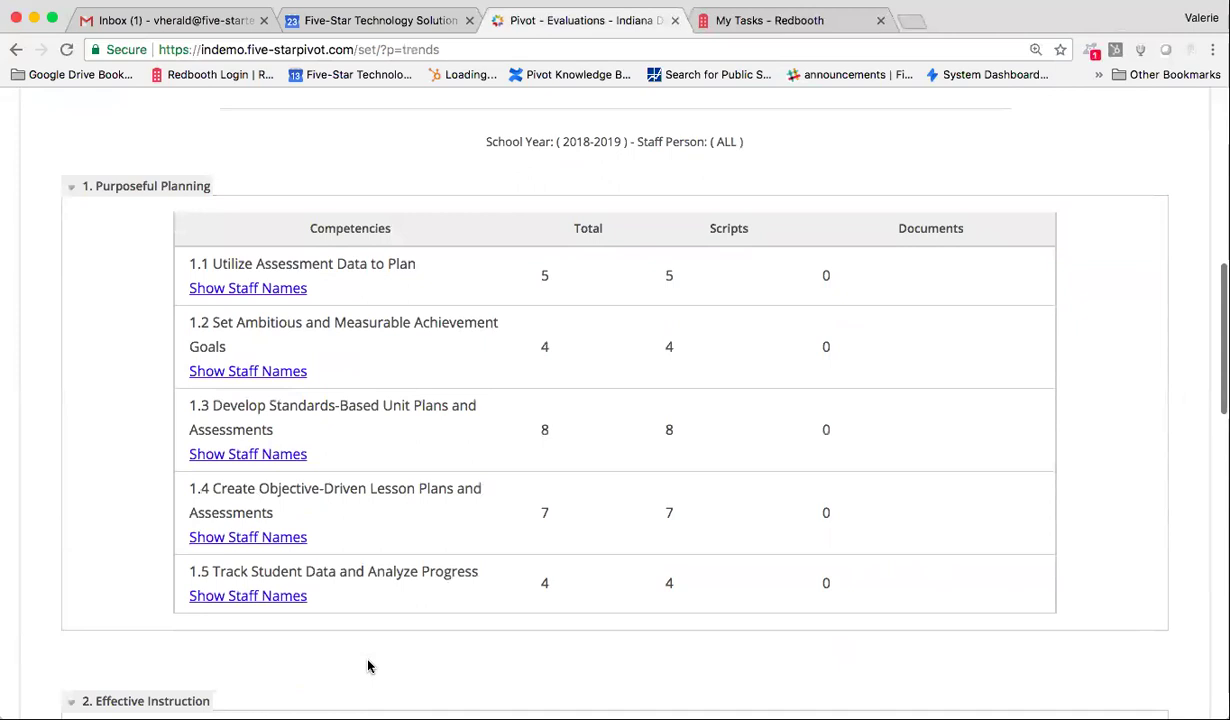
{"action": "scroll", "coordinate": [368, 666], "scroll_direction": "down", "scroll_amount": 3}
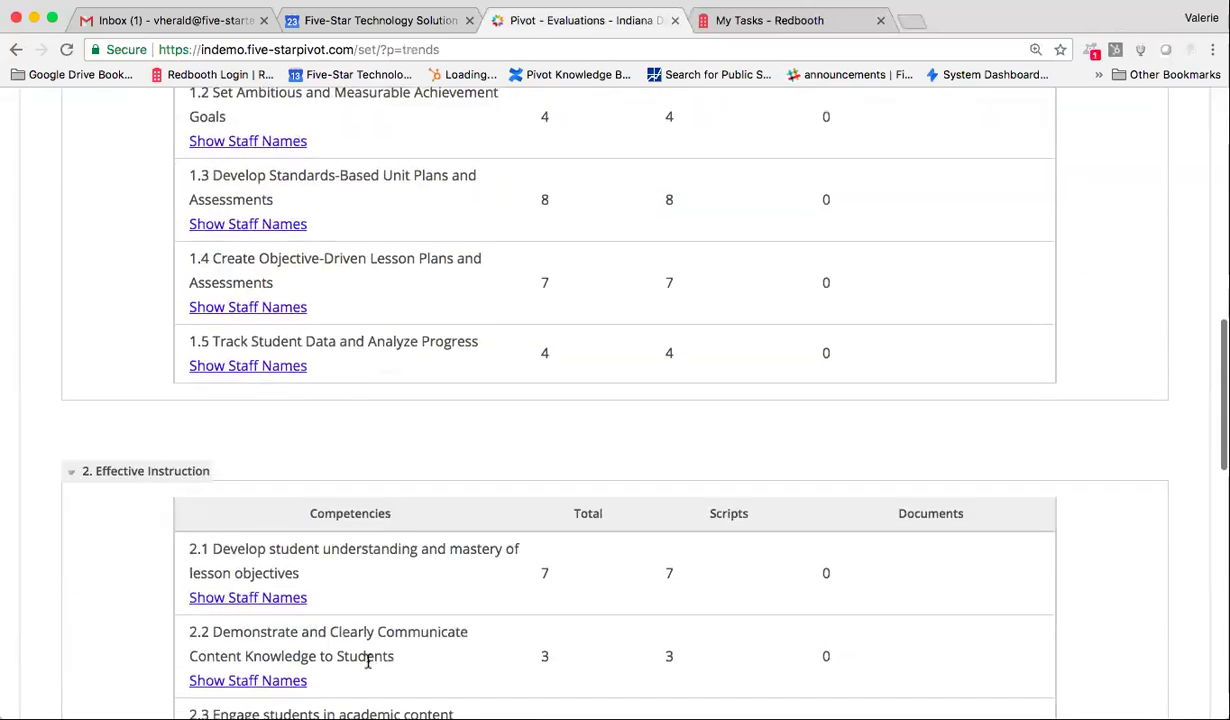
{"action": "scroll", "coordinate": [368, 660], "scroll_direction": "down", "scroll_amount": 3}
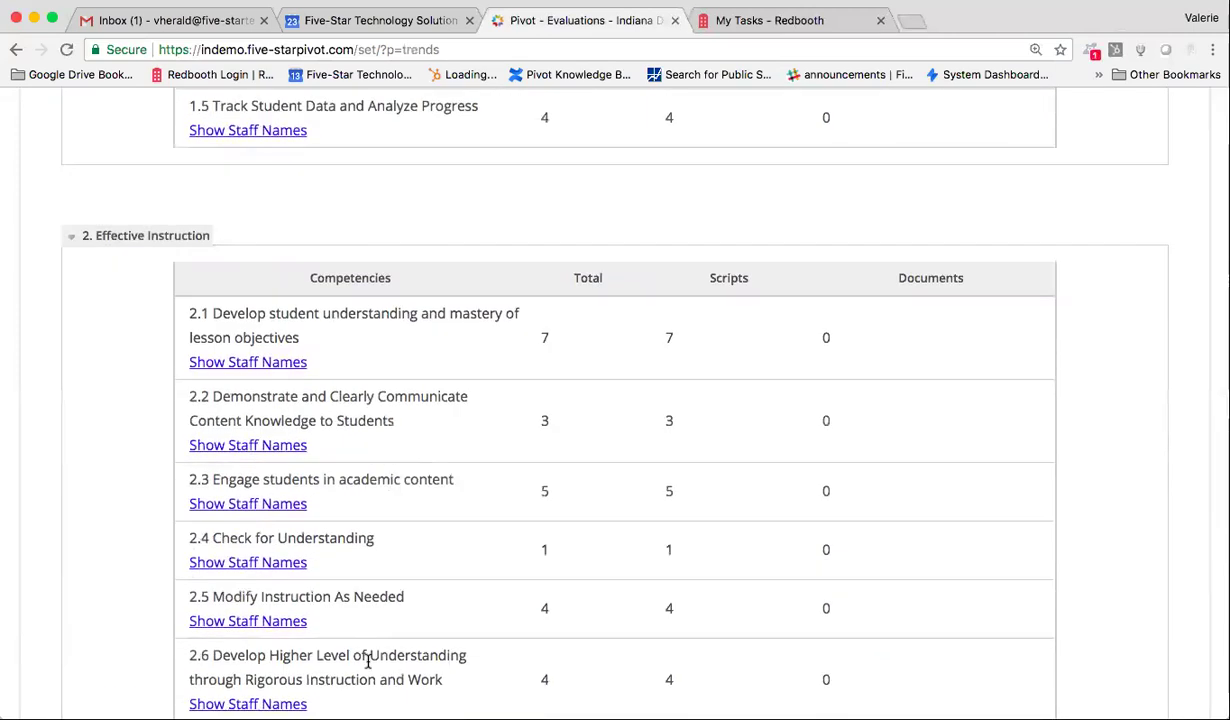
{"action": "scroll", "coordinate": [368, 664], "scroll_direction": "down", "scroll_amount": 1}
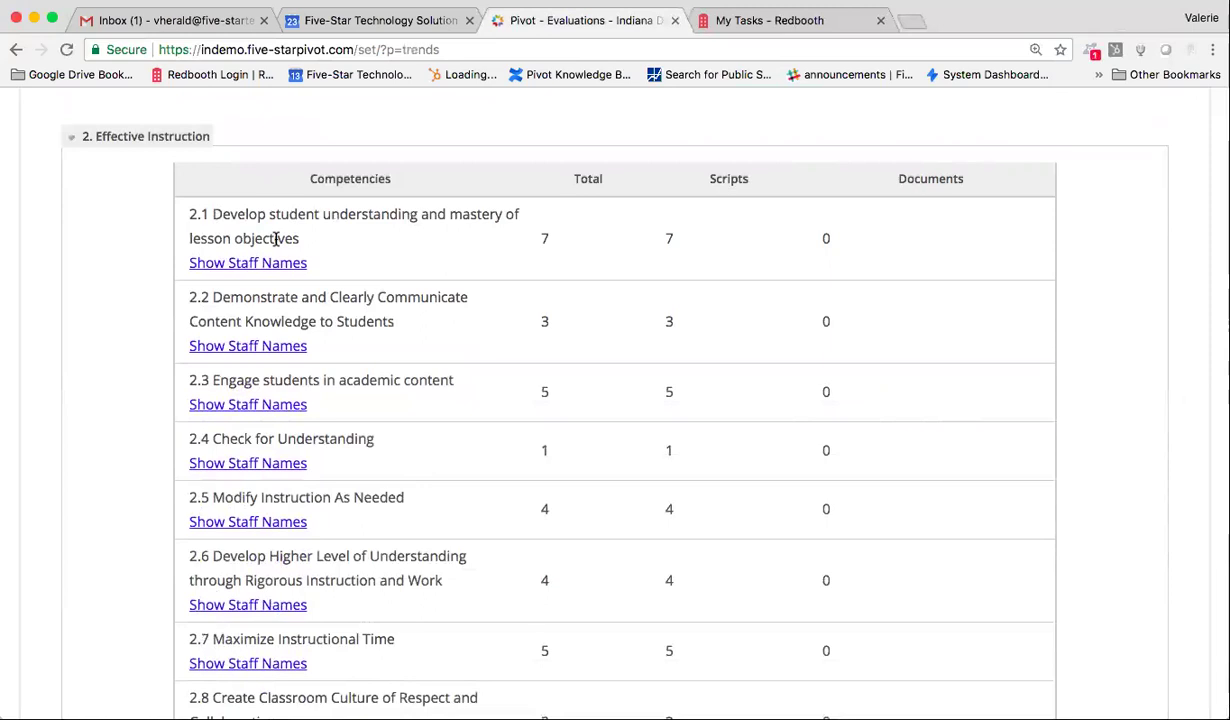
{"action": "scroll", "coordinate": [409, 372], "scroll_direction": "down", "scroll_amount": 3}
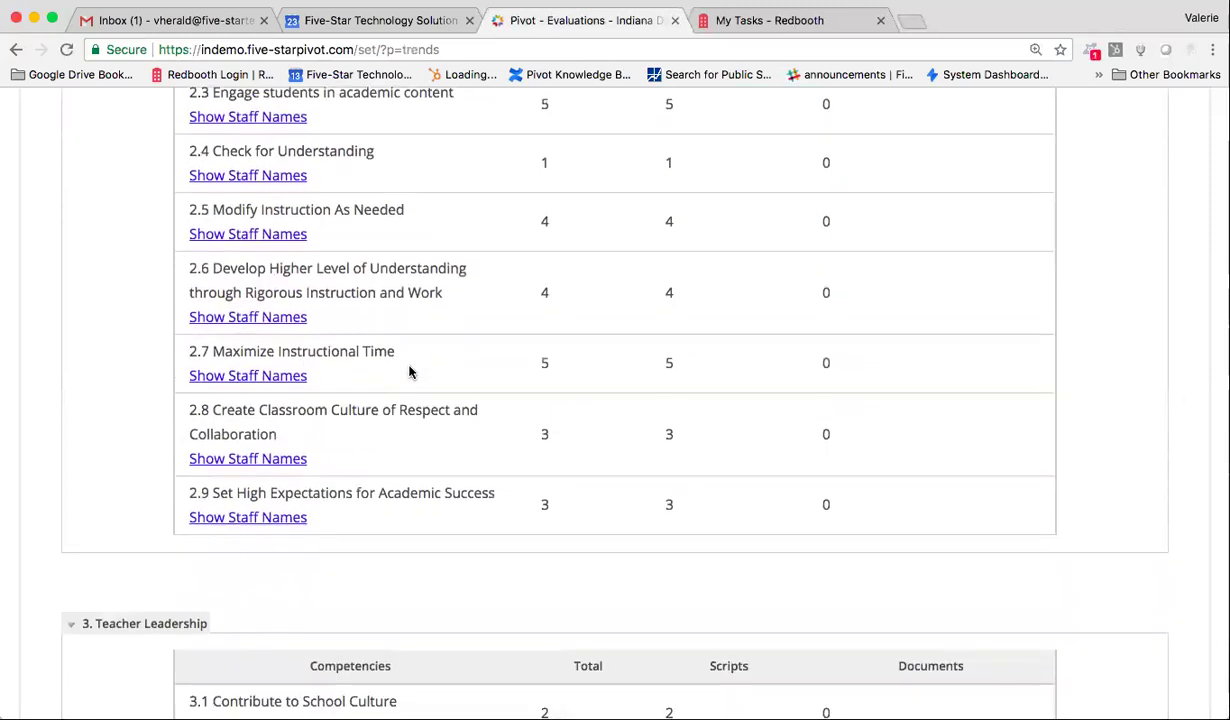
{"action": "scroll", "coordinate": [409, 372], "scroll_direction": "down", "scroll_amount": 3}
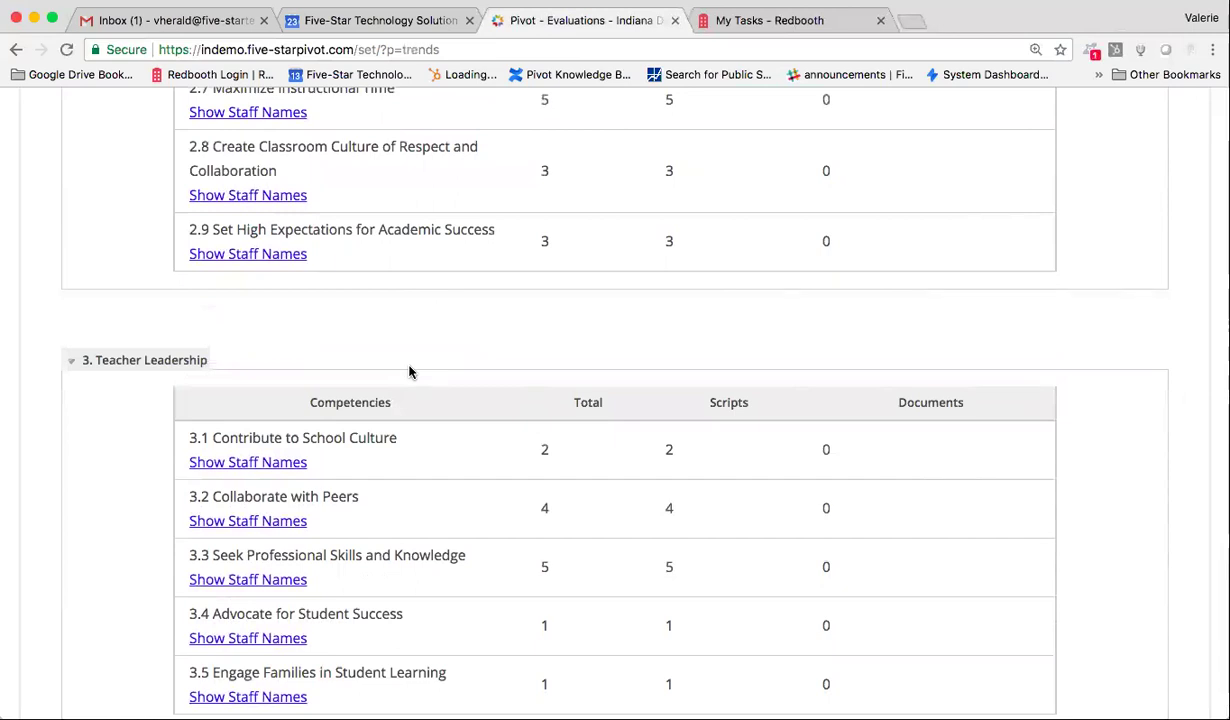
{"action": "scroll", "coordinate": [409, 372], "scroll_direction": "up", "scroll_amount": 15}
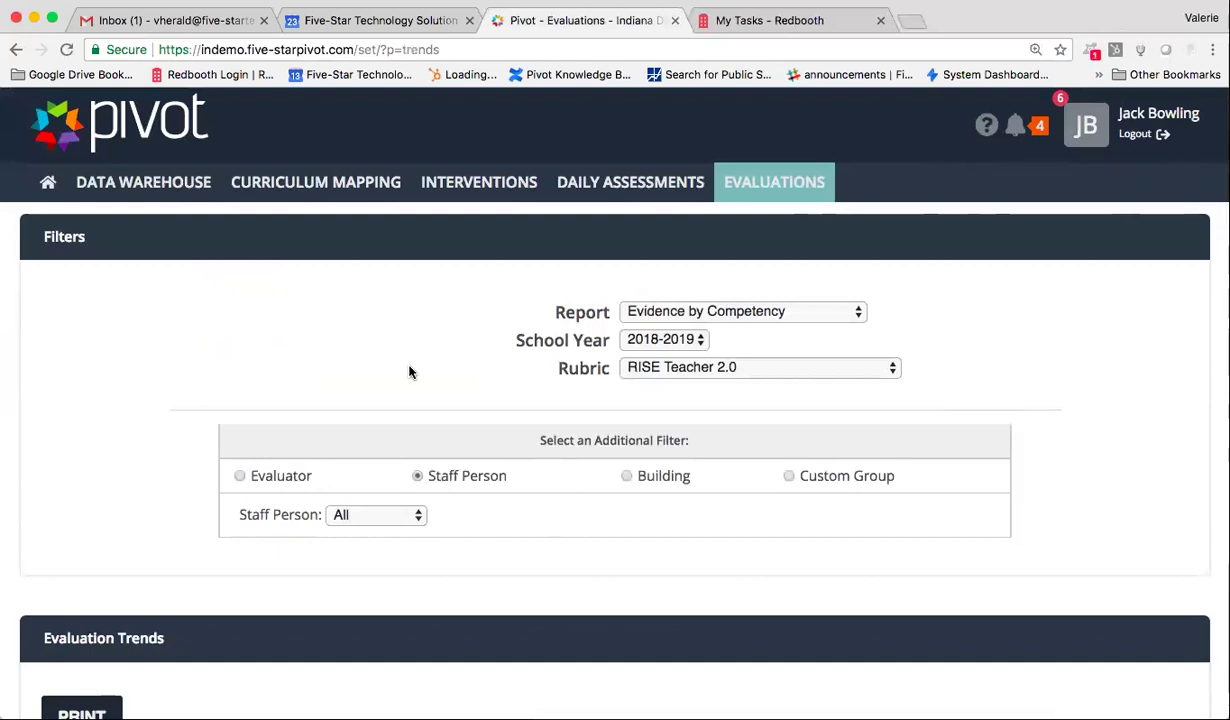
- Scroll the Evidence by Competency report down and back up
{"action": "scroll", "coordinate": [497, 417], "scroll_direction": "down", "scroll_amount": 2}
{"action": "scroll", "coordinate": [497, 417], "scroll_direction": "up", "scroll_amount": 3}
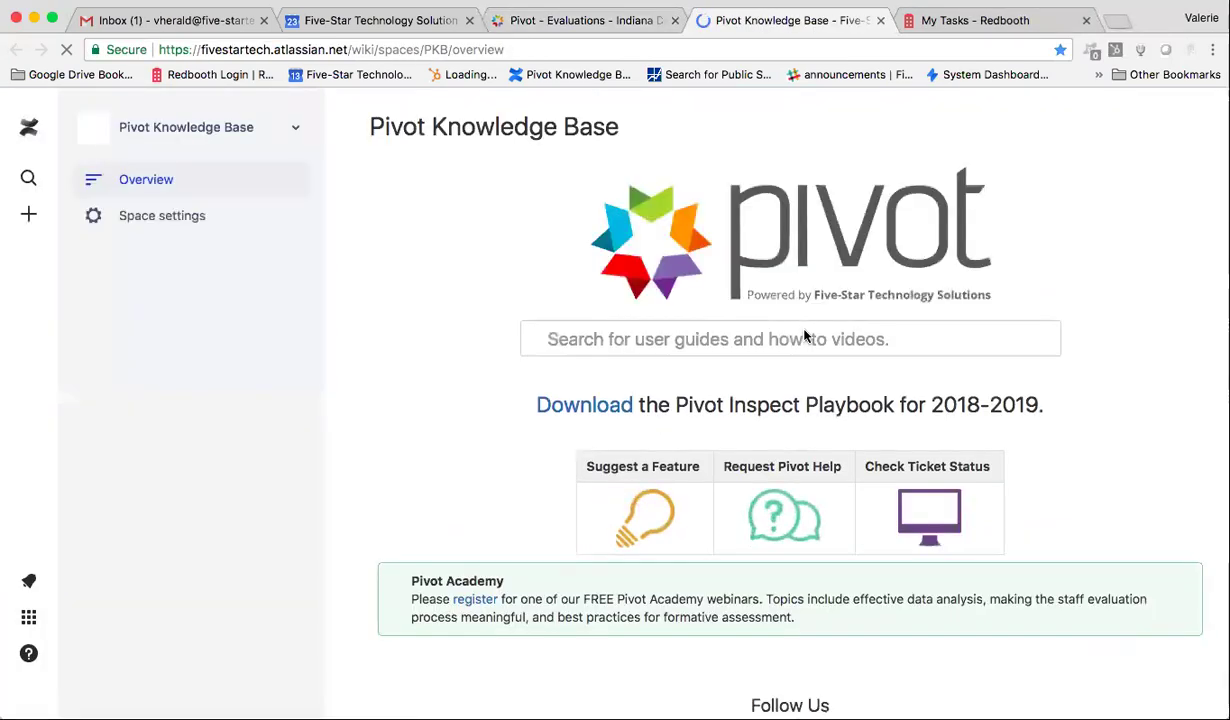
- Search the user guides for 'SLO' and dismiss the suggestions dropdown
{"action": "left_click", "coordinate": [692, 339]}
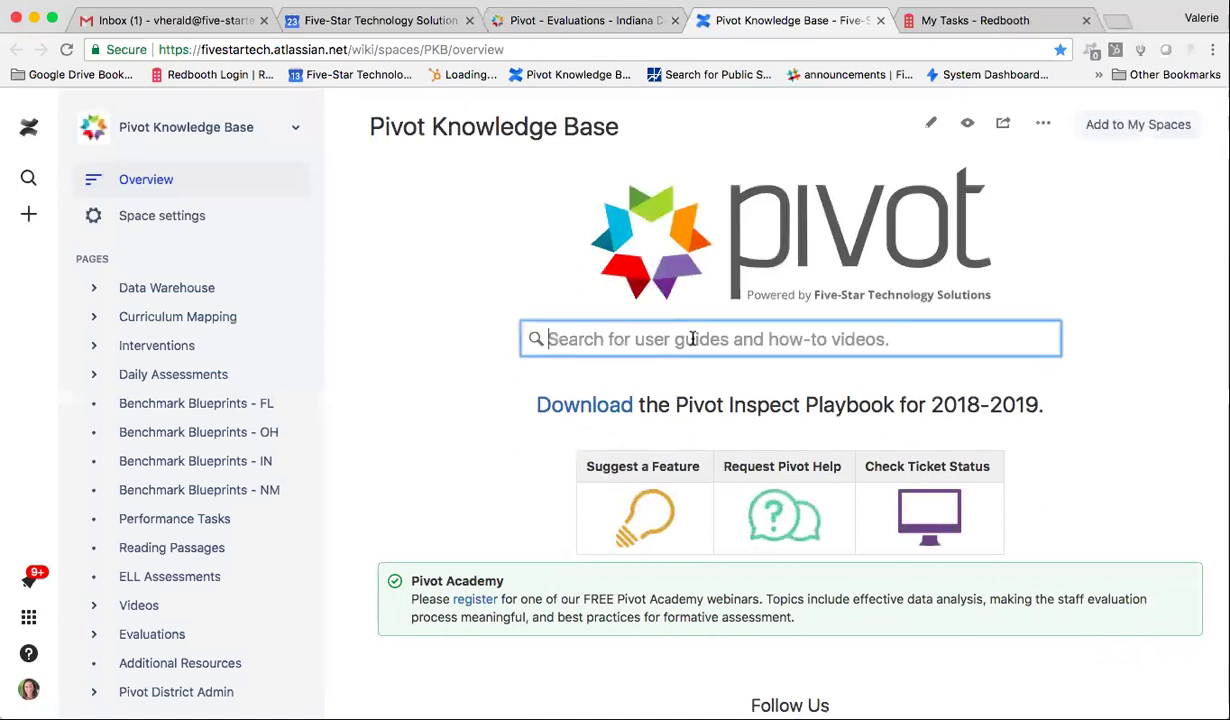
{"action": "type", "text": "SLO"}
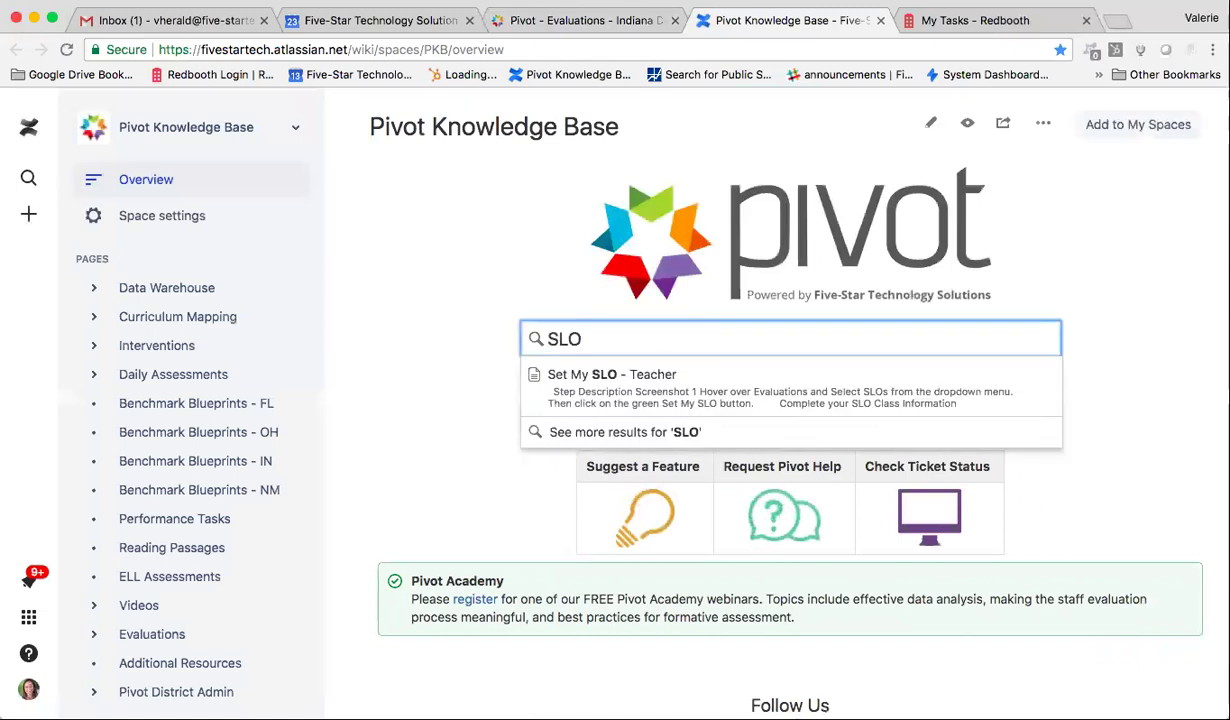
{"action": "left_click", "coordinate": [427, 388]}
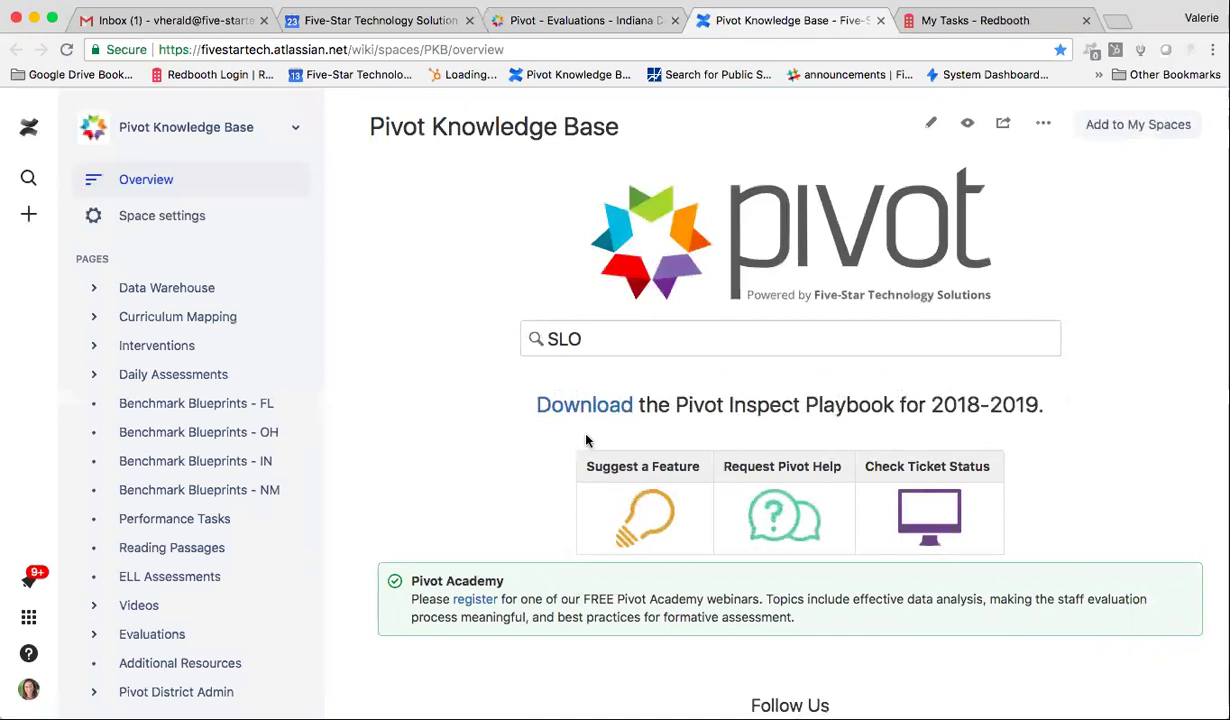